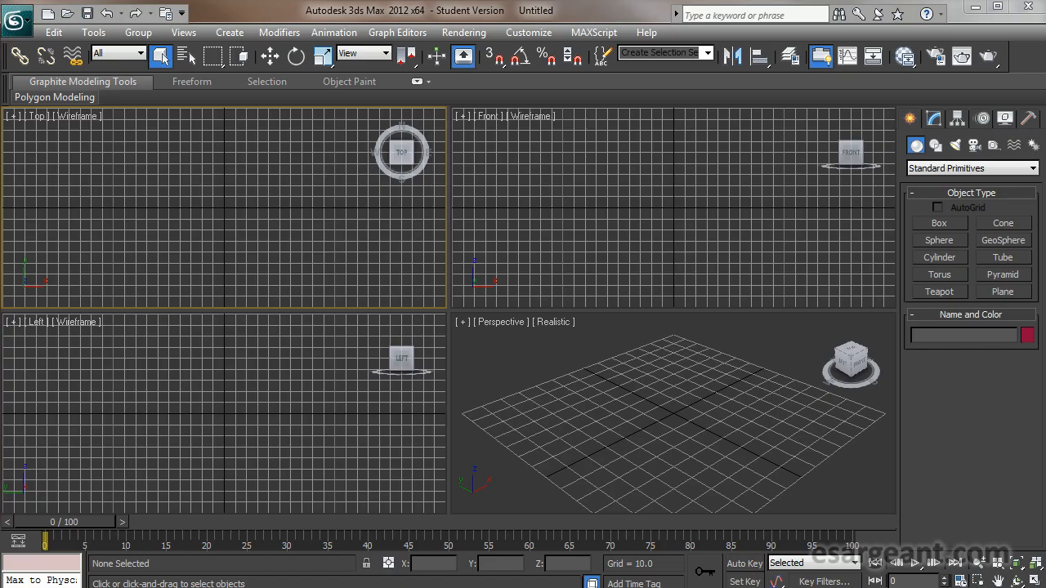
# Start setting the project folder and browse to the 3D folder under Local Disk (C:), Shared, Captures
pyautogui.click(16, 22)
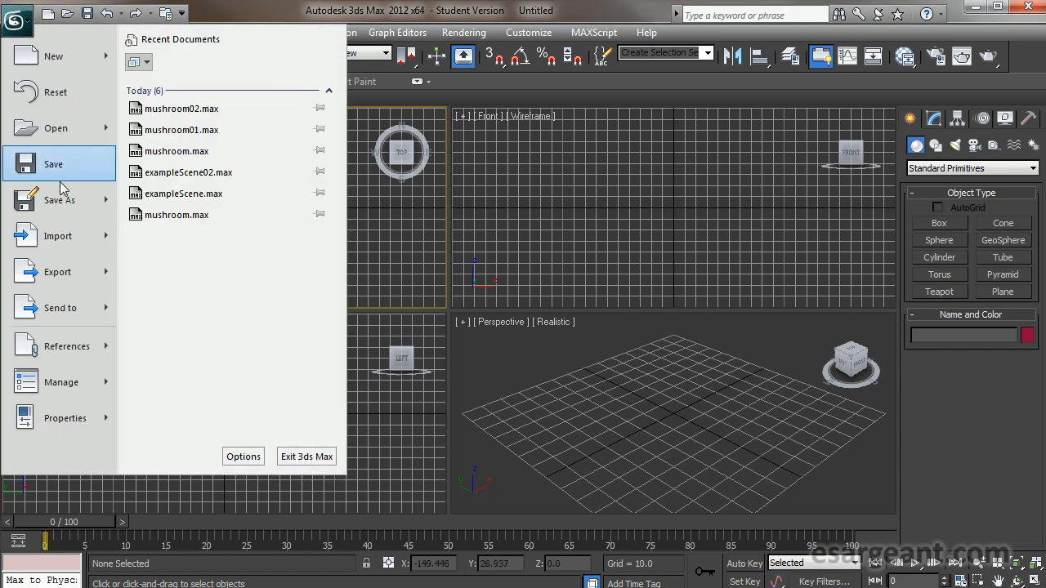
pyautogui.moveTo(66, 382)
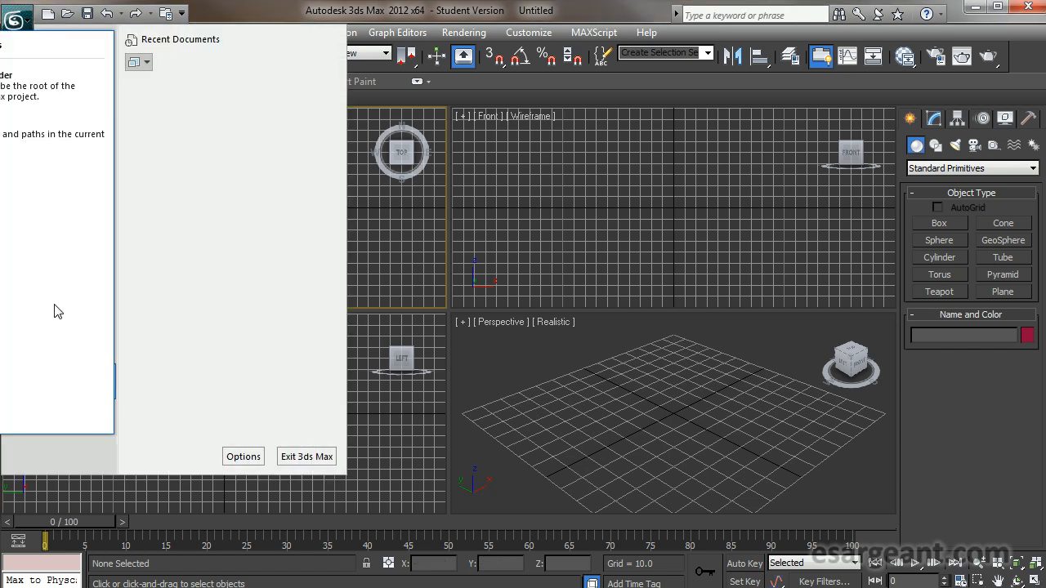
pyautogui.click(69, 86)
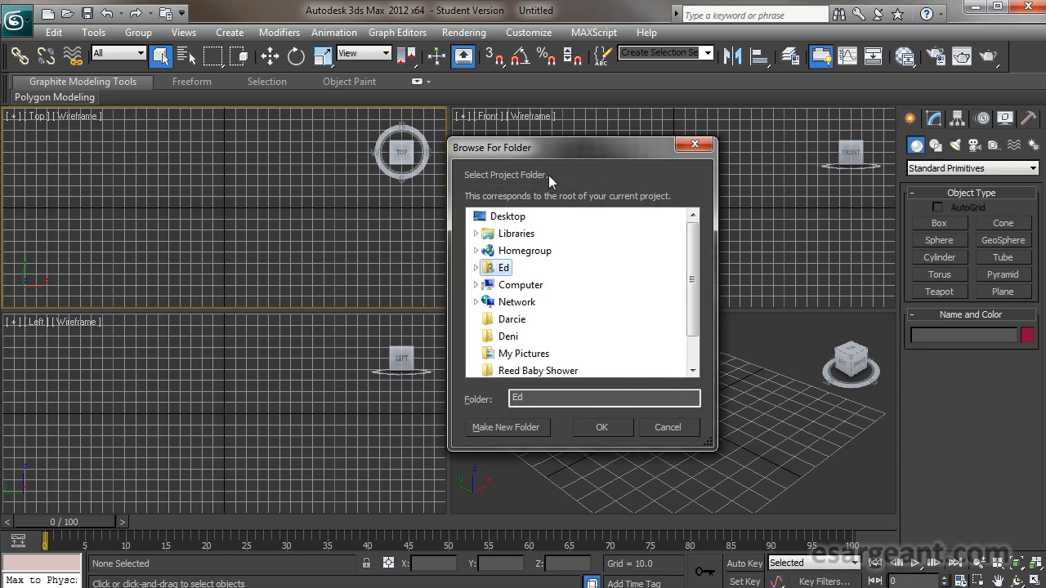
pyautogui.click(495, 285)
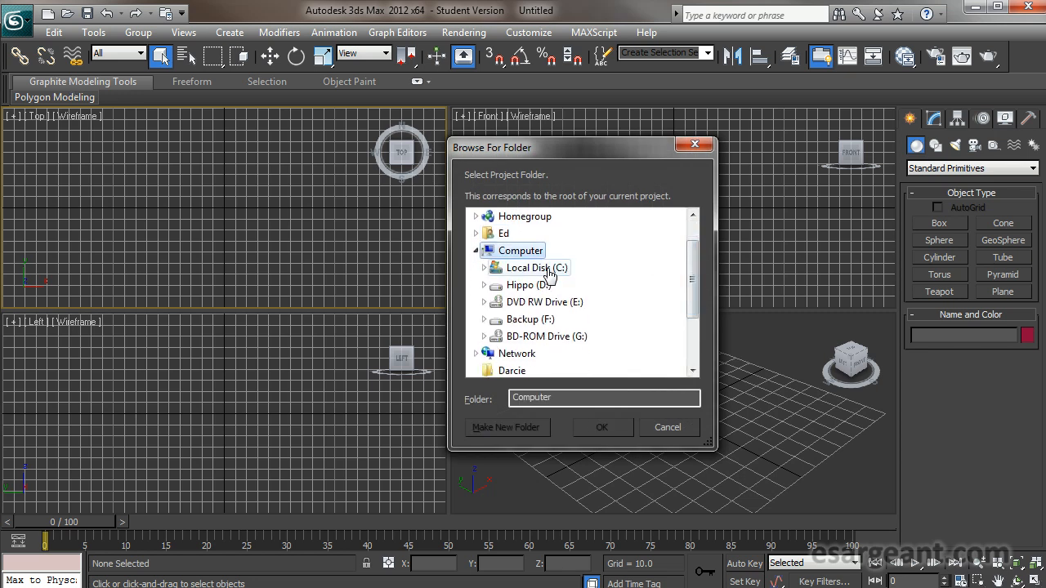
pyautogui.click(529, 267)
pyautogui.moveTo(692, 290); pyautogui.dragTo(692, 319)
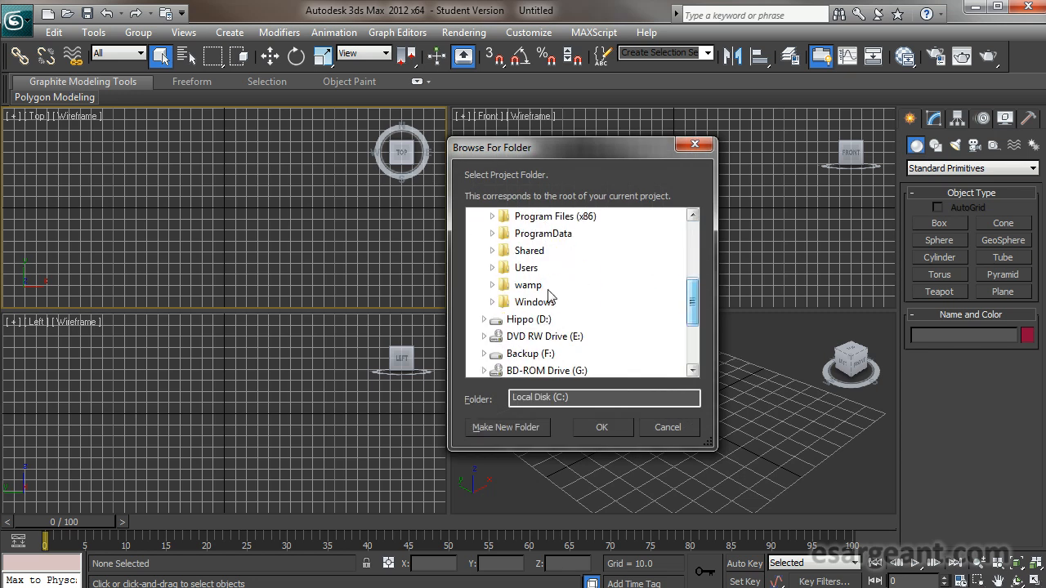
pyautogui.click(538, 253)
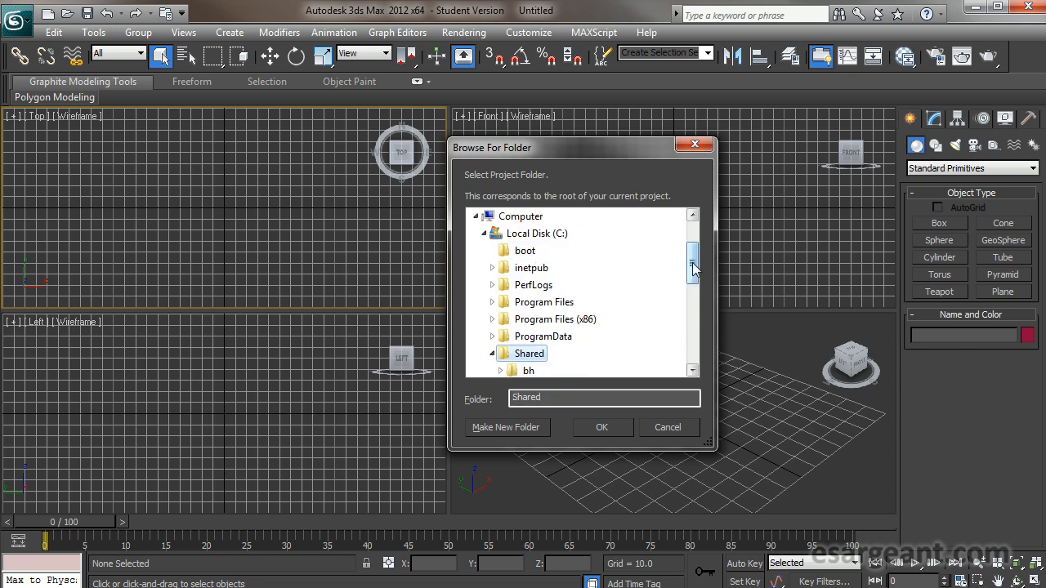
pyautogui.scroll(-2, 691, 278)
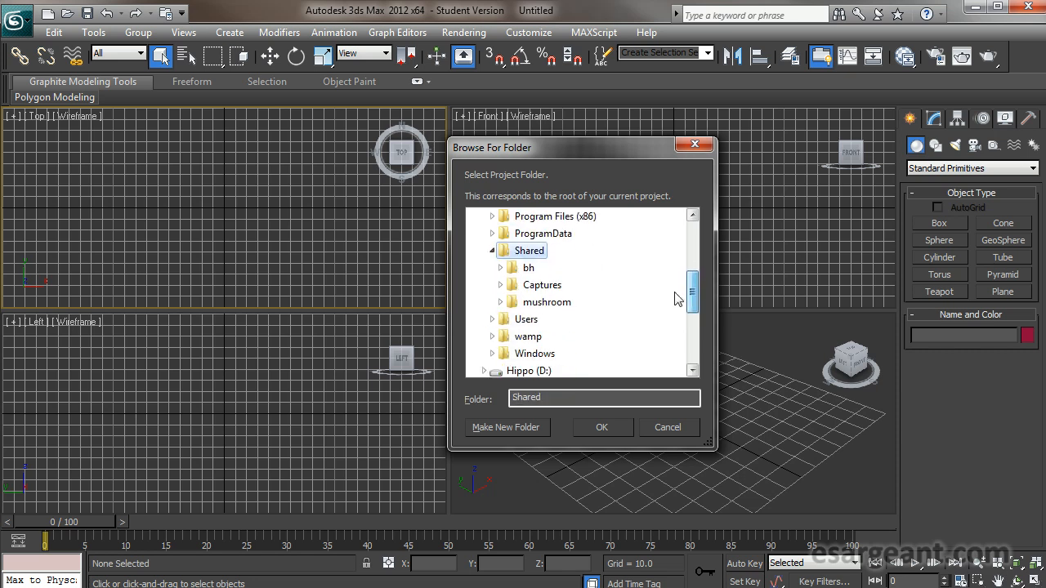
pyautogui.doubleClick(554, 285)
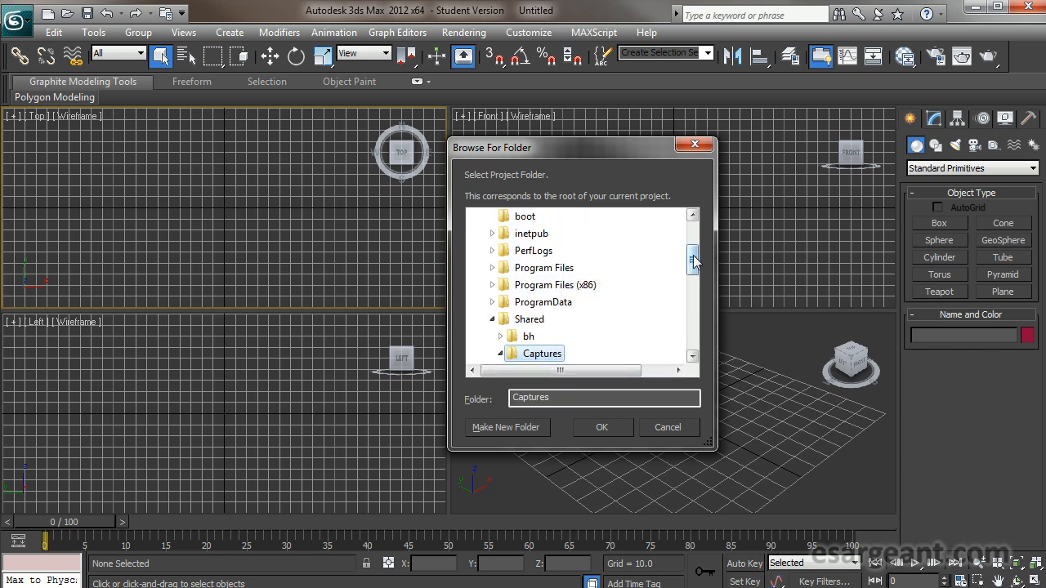
pyautogui.moveTo(692, 261); pyautogui.dragTo(690, 277)
pyautogui.click(535, 302)
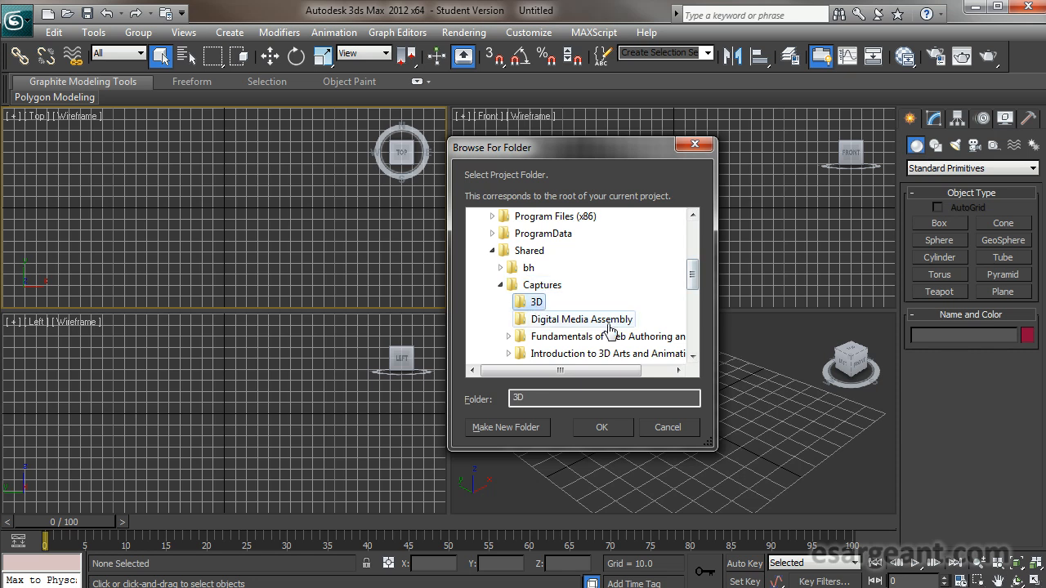
# Make a new folder named stillLife inside 3D and set it as the project folder
pyautogui.click(500, 428)
pyautogui.write('st')
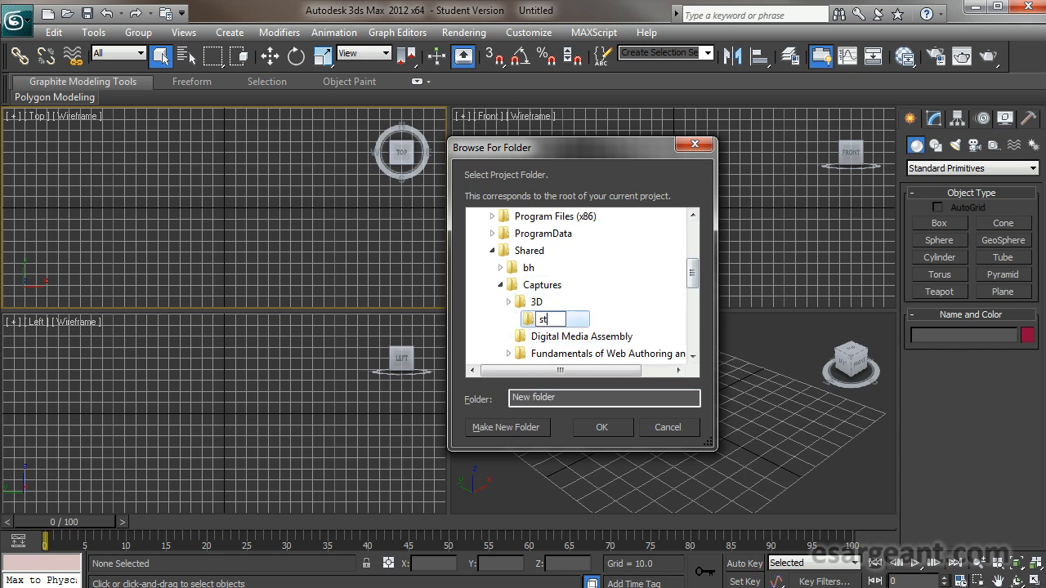
pyautogui.write('illLife')
pyautogui.press('Return')
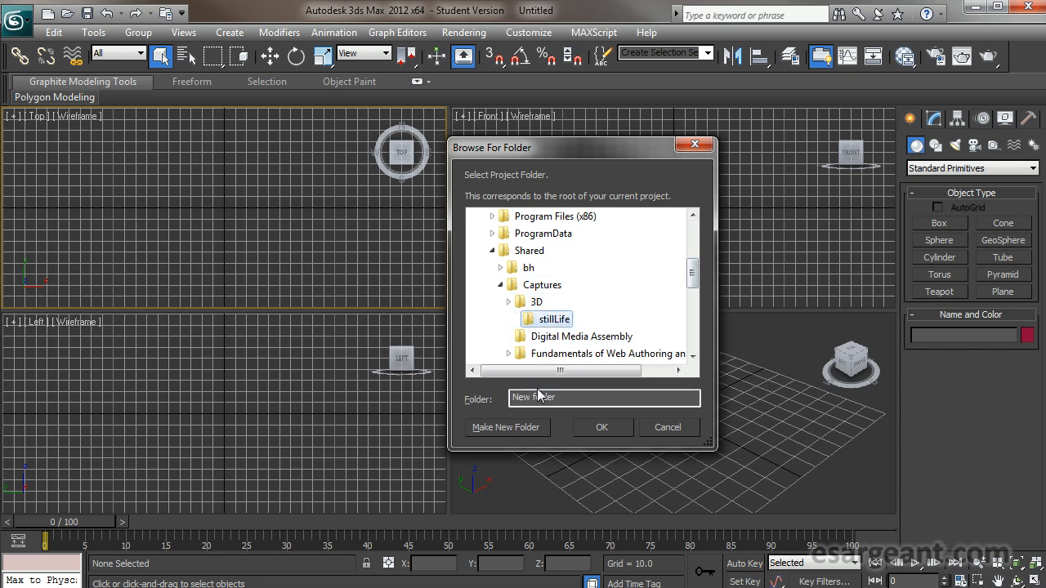
pyautogui.click(590, 427)
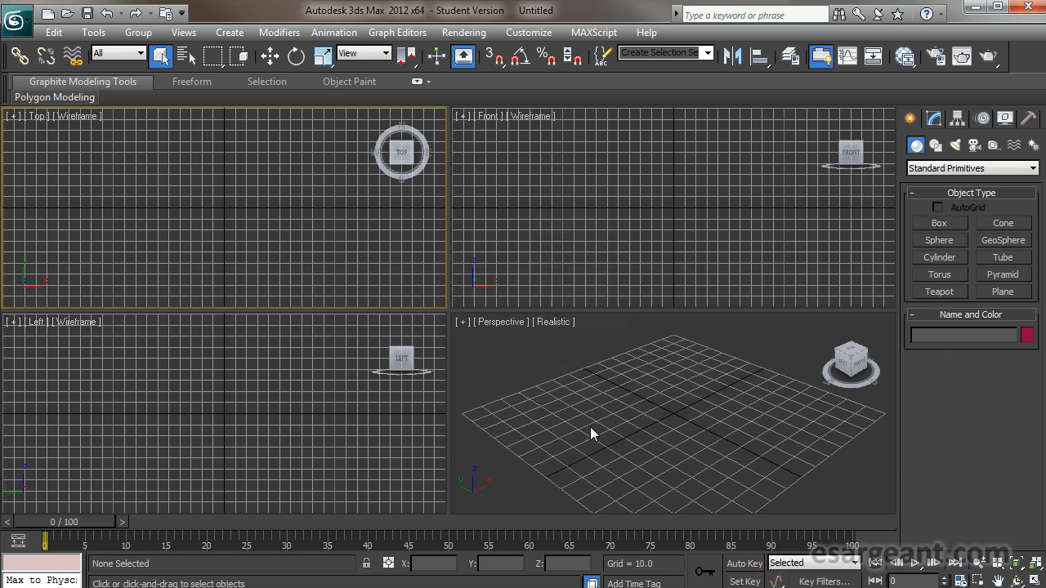
# Switch to Windows Explorer, inspect the stillLife project folder and its scenes subfolder, and return to 3ds Max
pyautogui.click(176, 587)
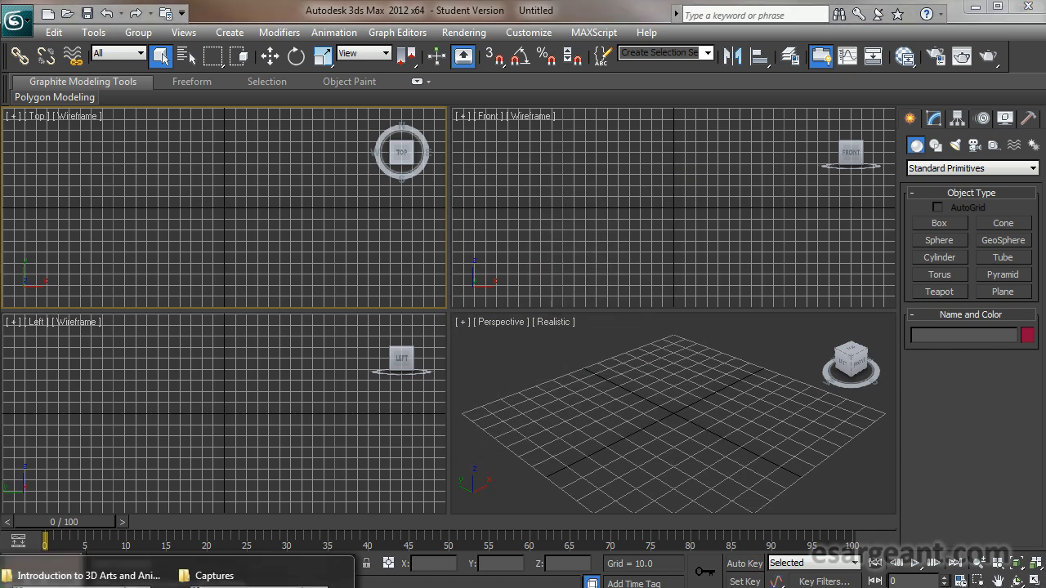
pyautogui.click(208, 575)
pyautogui.click(229, 140)
pyautogui.doubleClick(197, 117)
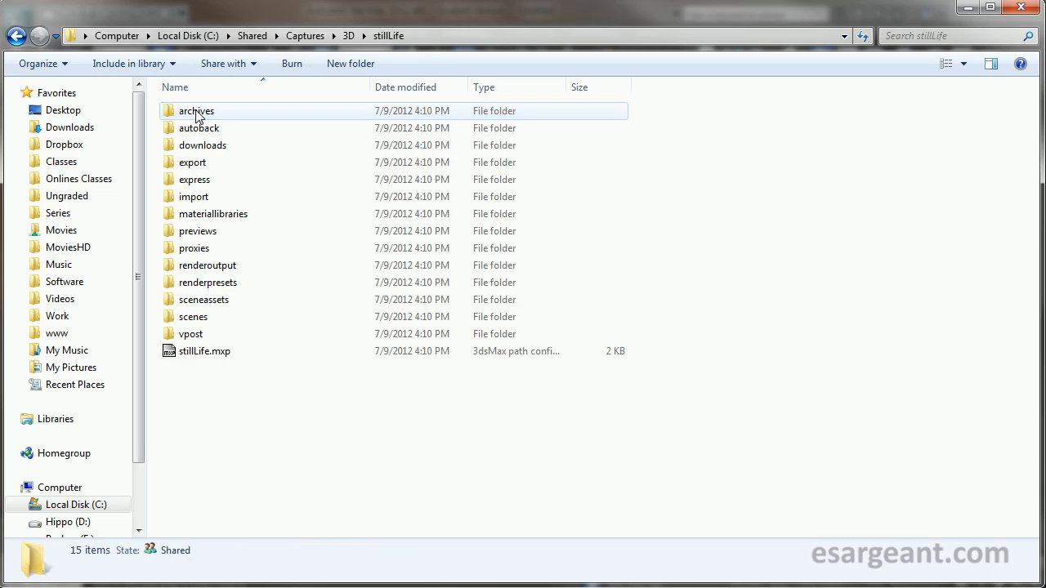
pyautogui.doubleClick(197, 318)
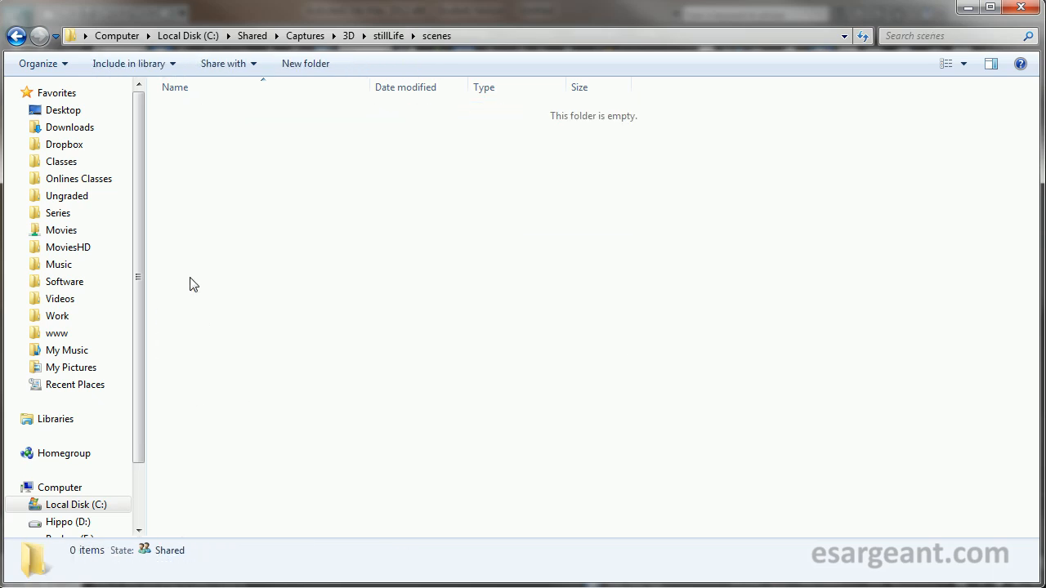
pyautogui.click(969, 8)
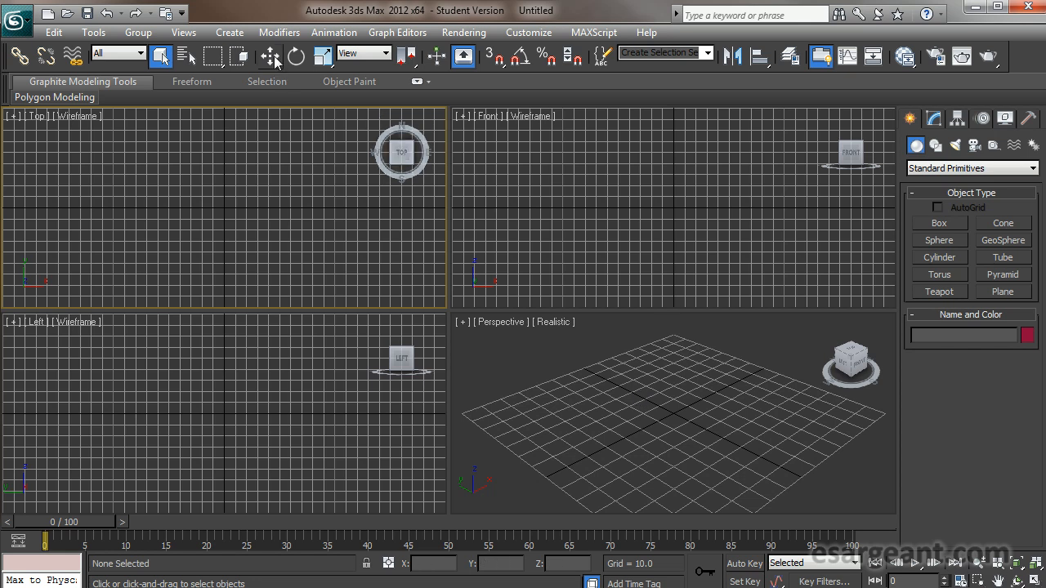
pyautogui.click(231, 33)
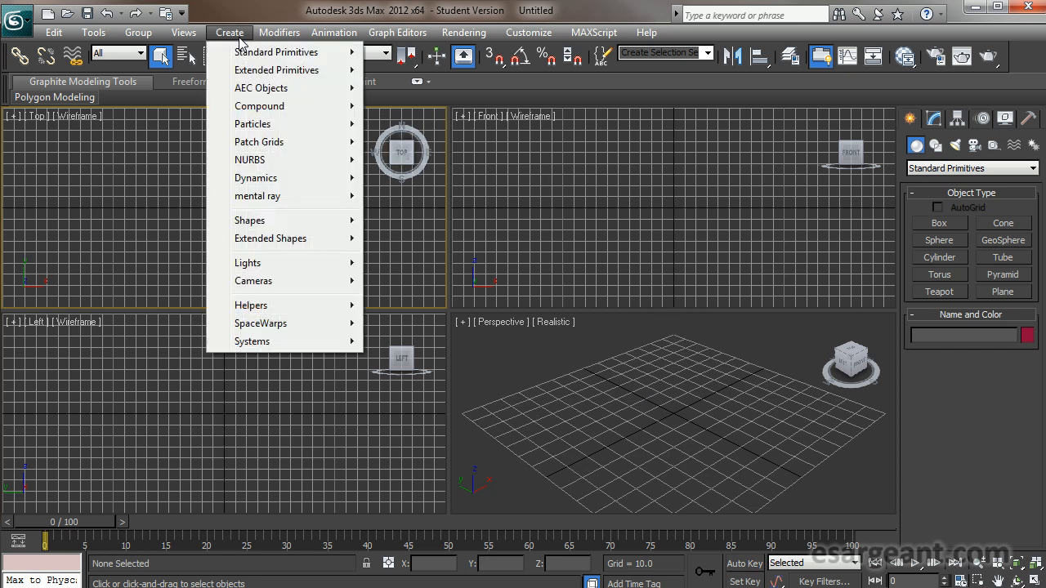
pyautogui.moveTo(278, 55)
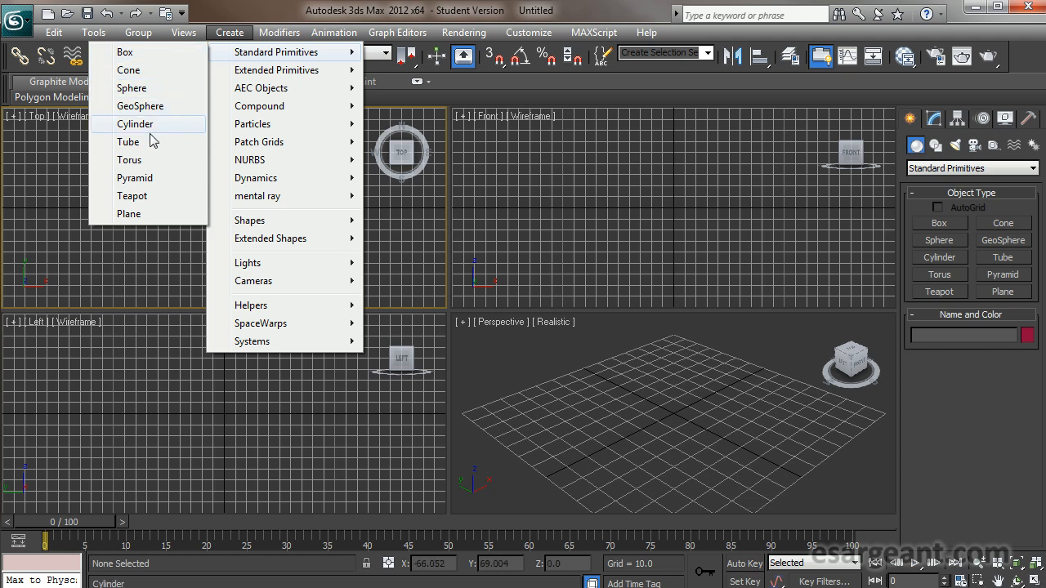
pyautogui.click(238, 14)
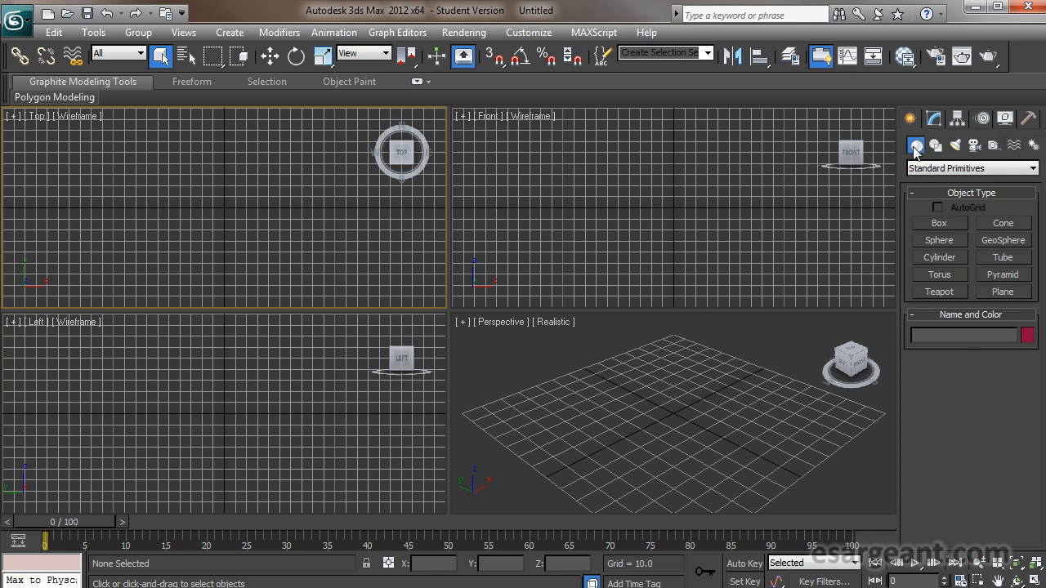
pyautogui.click(1034, 168)
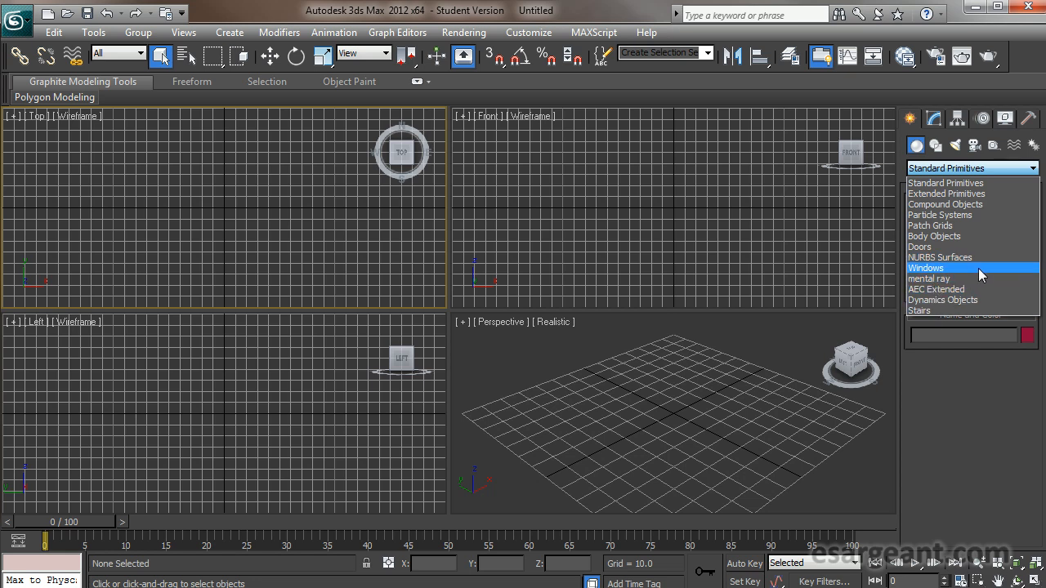
pyautogui.click(982, 368)
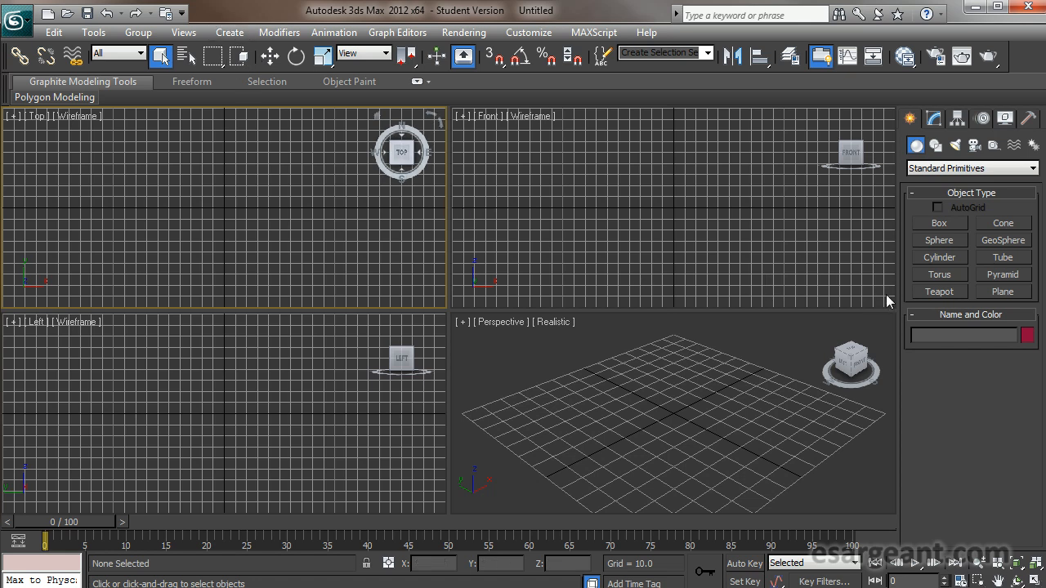
# Create a sphere with a radius of about 21.7 at the grid centre in the Perspective view and name it apple01
pyautogui.click(942, 241)
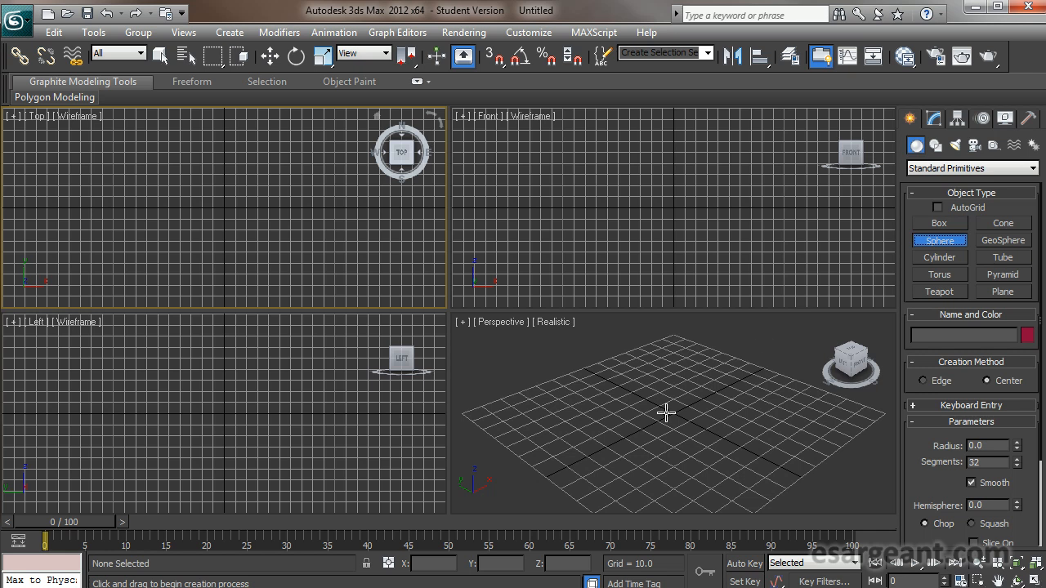
pyautogui.moveTo(674, 415); pyautogui.dragTo(719, 416)
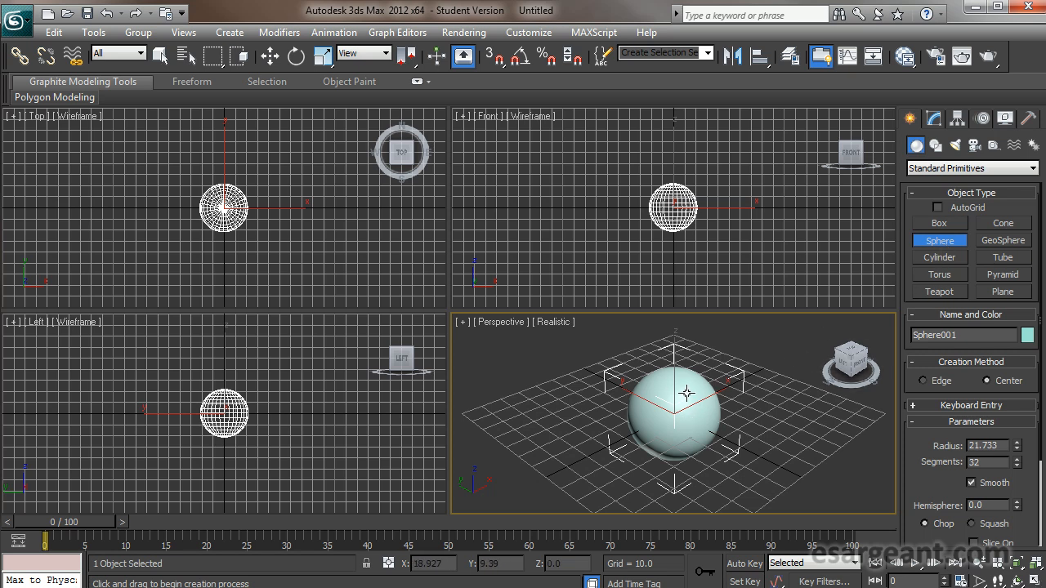
pyautogui.moveTo(1042, 306); pyautogui.dragTo(1041, 420)
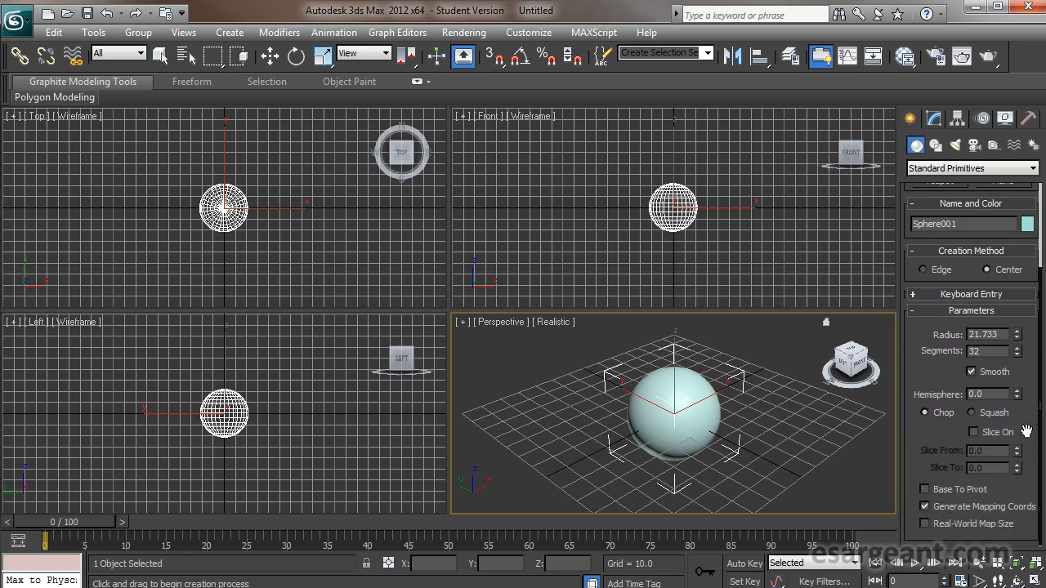
pyautogui.moveTo(975, 223); pyautogui.dragTo(907, 225)
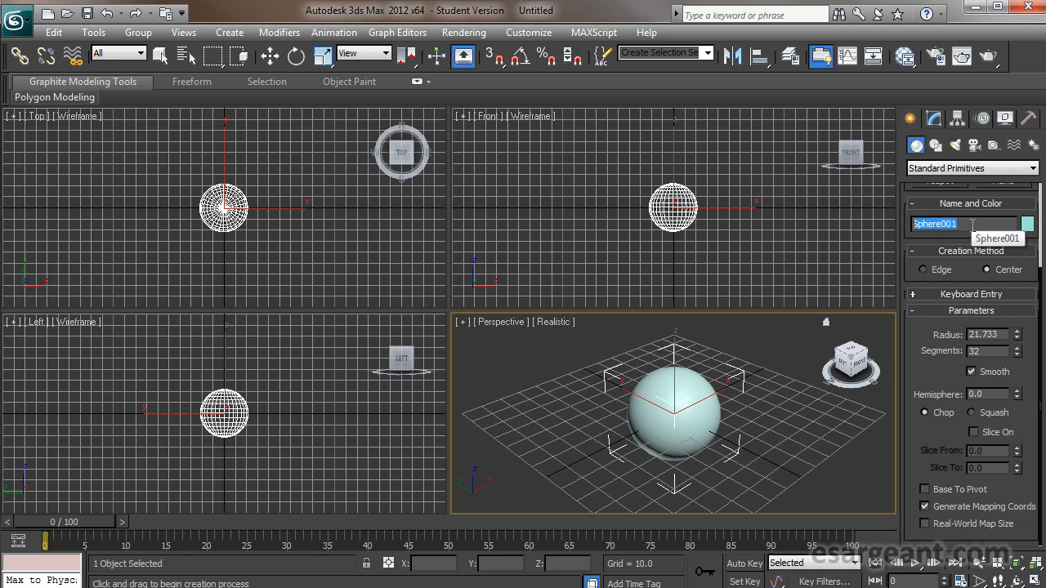
pyautogui.write('apple01')
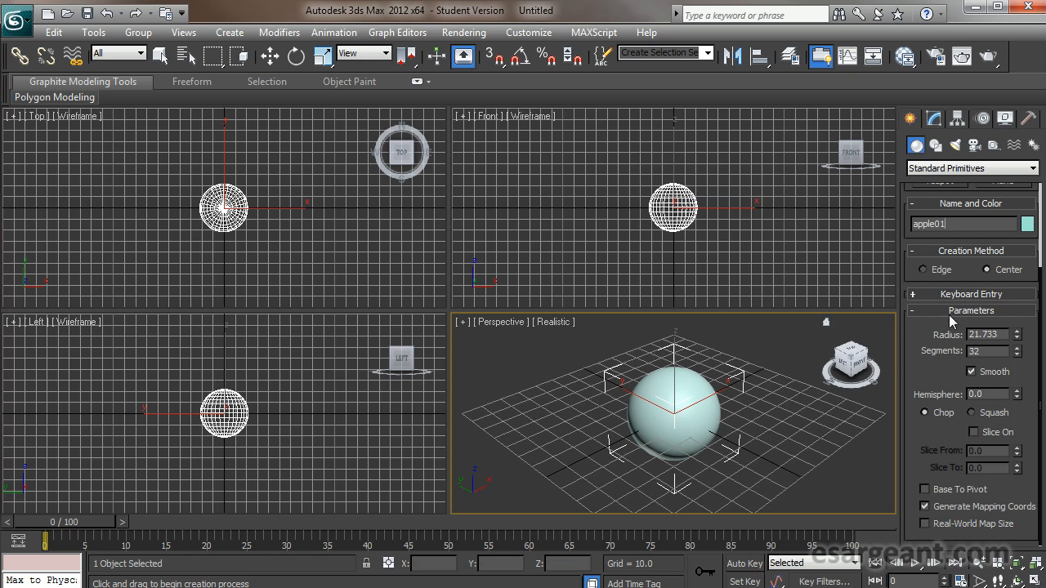
# Add crimson (hue 239, saturation 242, value 141) to the custom colors and set apple01's object color to the palette's dark red
pyautogui.click(1028, 226)
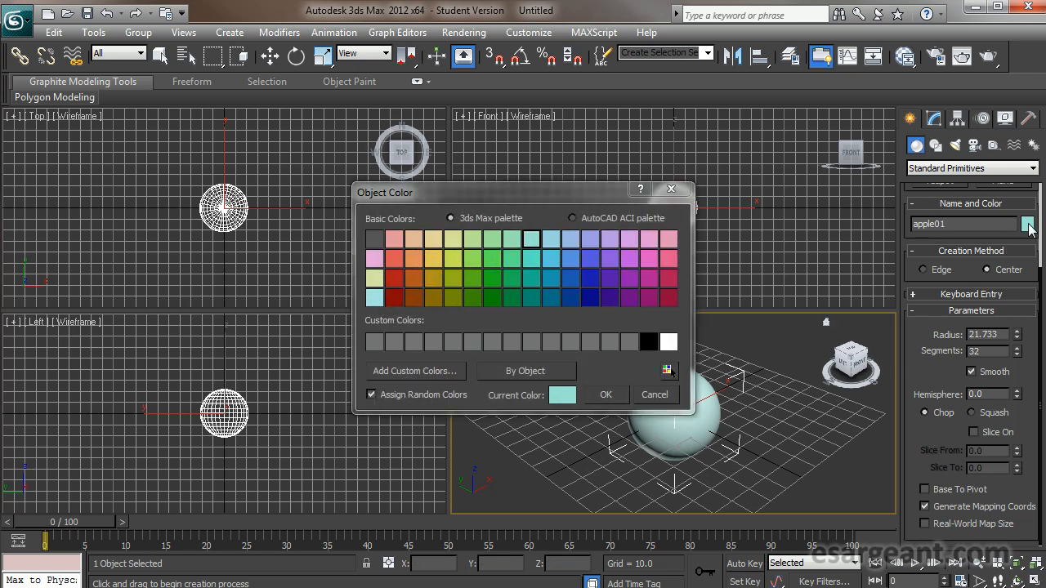
pyautogui.moveTo(584, 192); pyautogui.dragTo(507, 125)
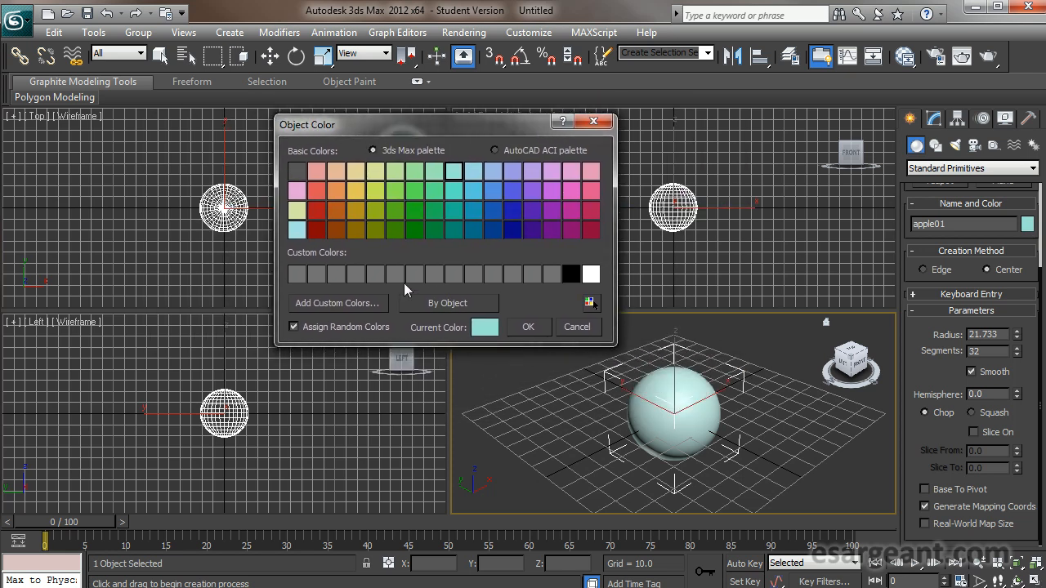
pyautogui.click(317, 230)
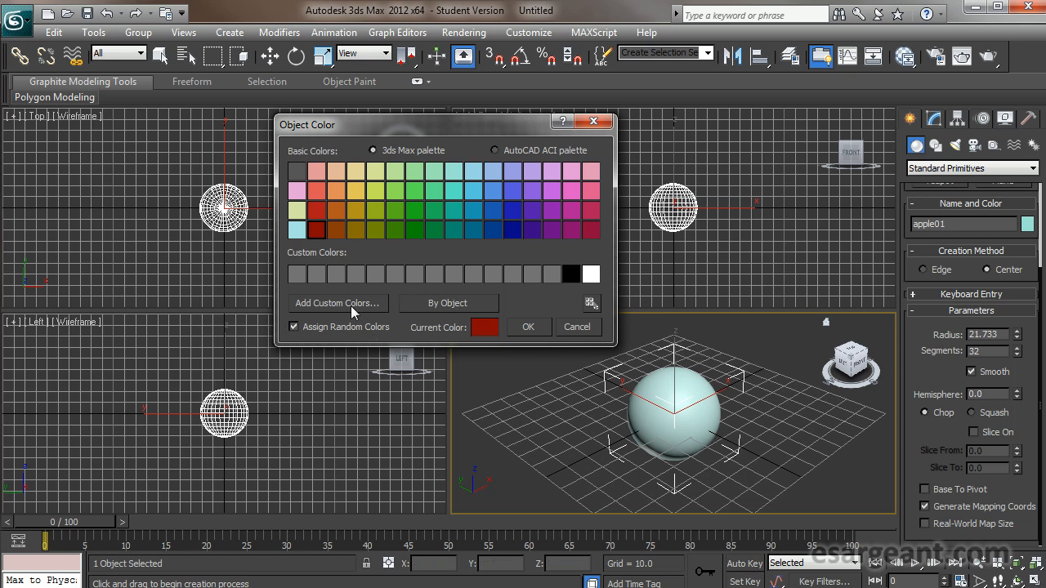
pyautogui.click(316, 301)
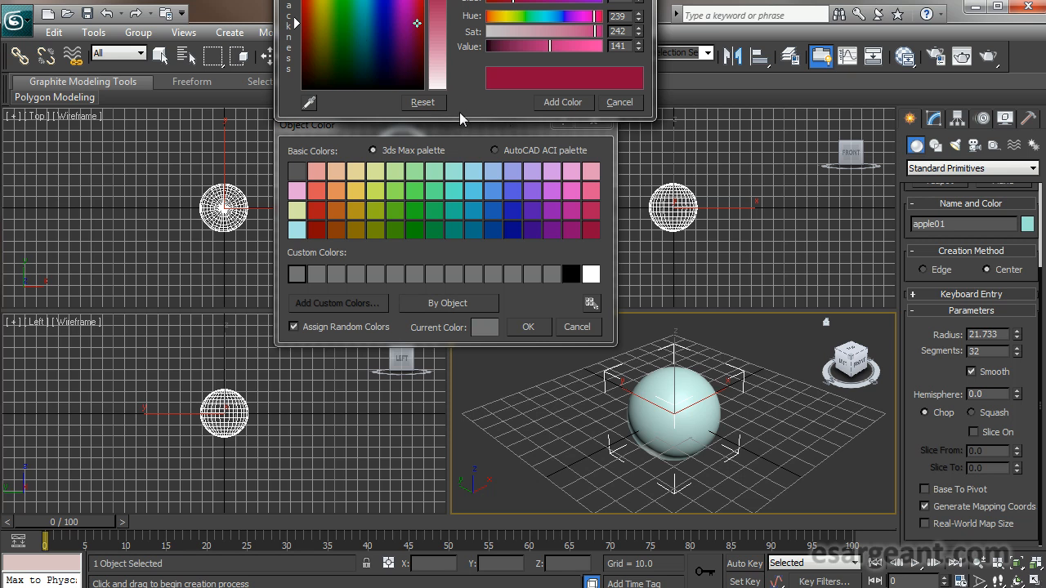
pyautogui.click(572, 103)
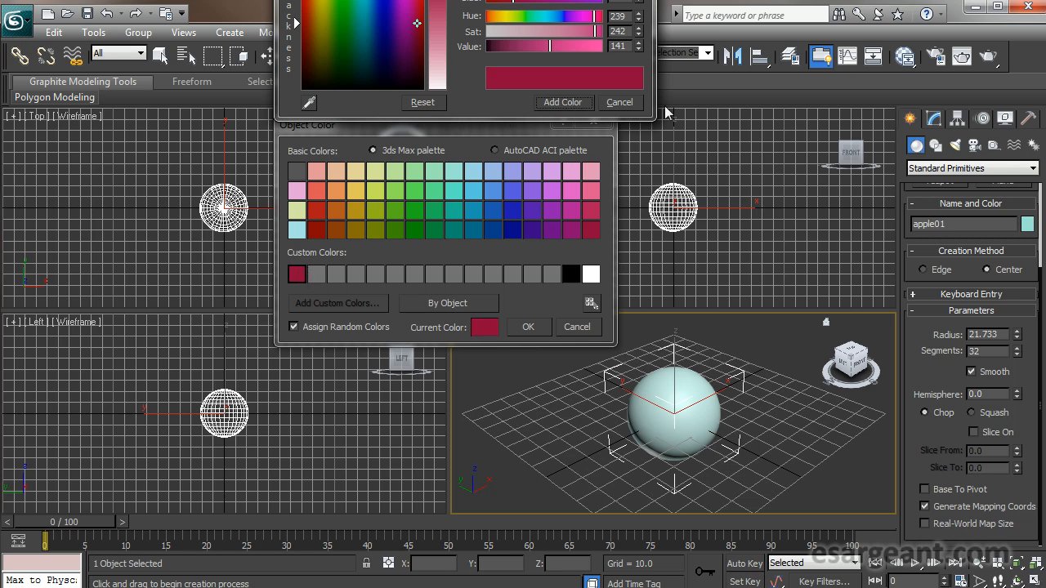
pyautogui.click(630, 107)
pyautogui.click(314, 230)
pyautogui.click(528, 326)
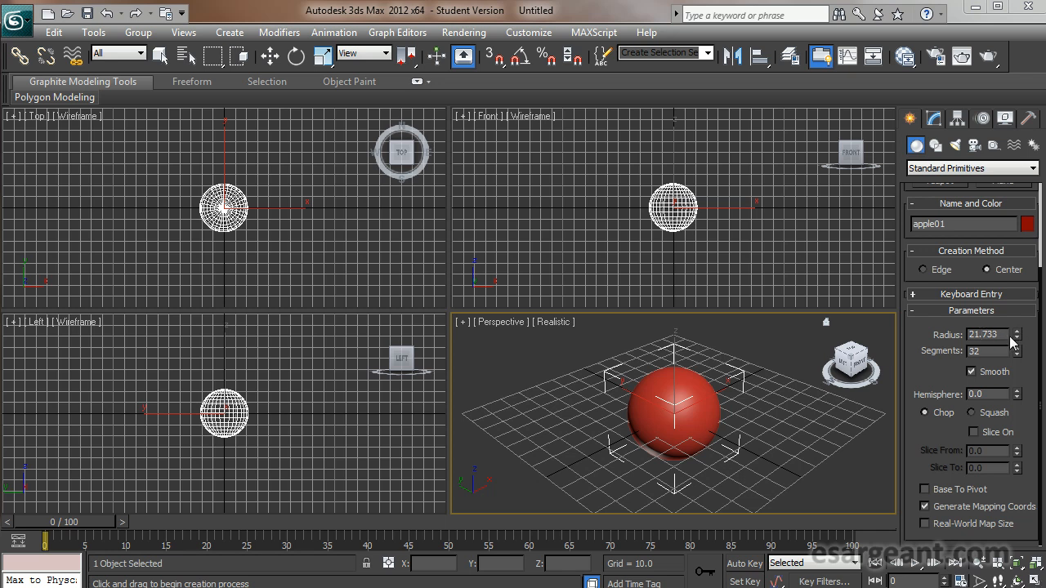
# Increase the radius of the apple01 sphere to about 38.1
pyautogui.moveTo(1017, 332); pyautogui.dragTo(1034, 279)
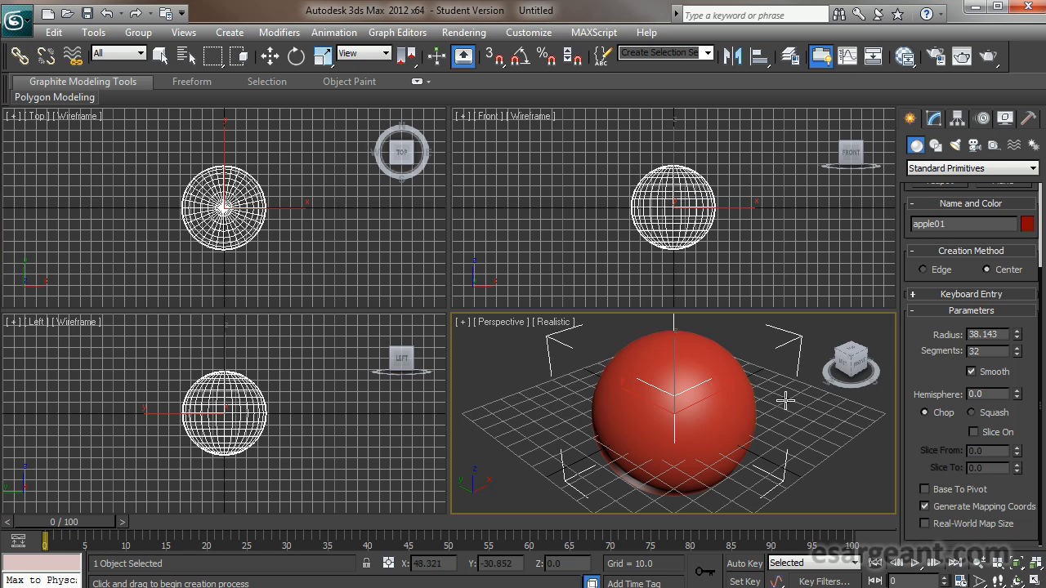
# Maximize the Perspective viewport and switch its shading to Wireframe
pyautogui.hotkey('alt', 'w')
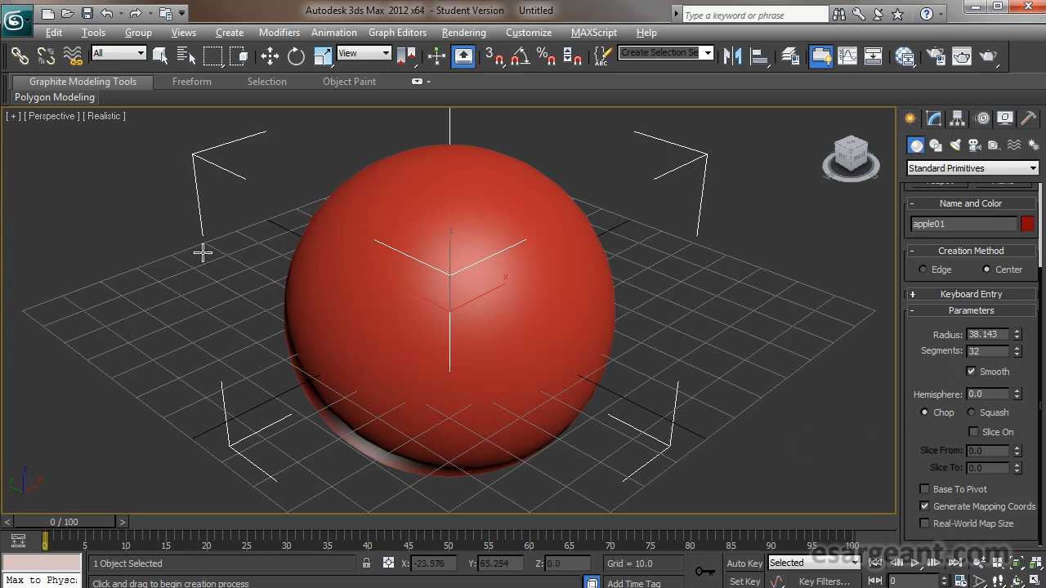
pyautogui.click(106, 116)
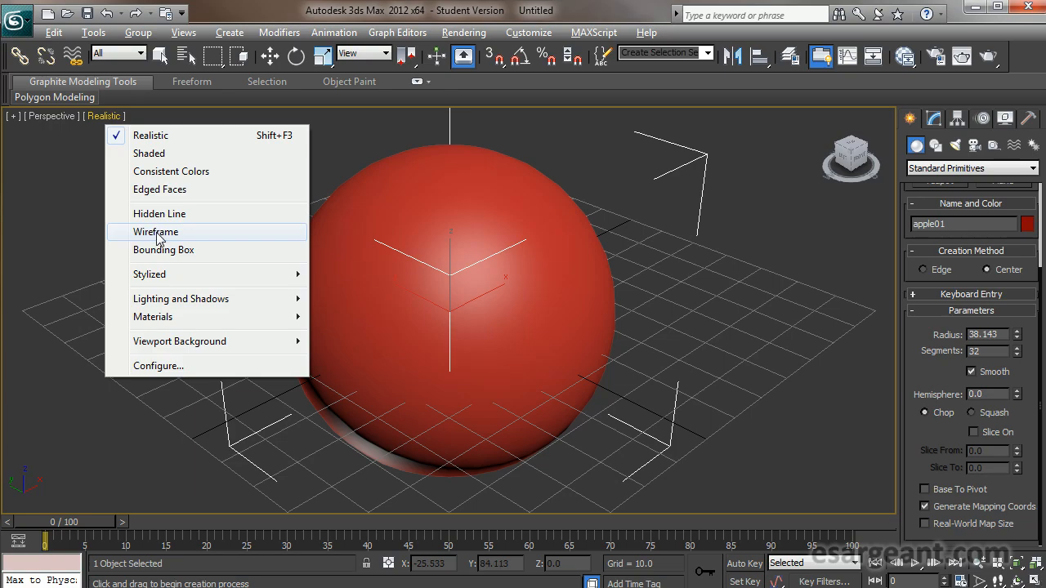
pyautogui.click(157, 233)
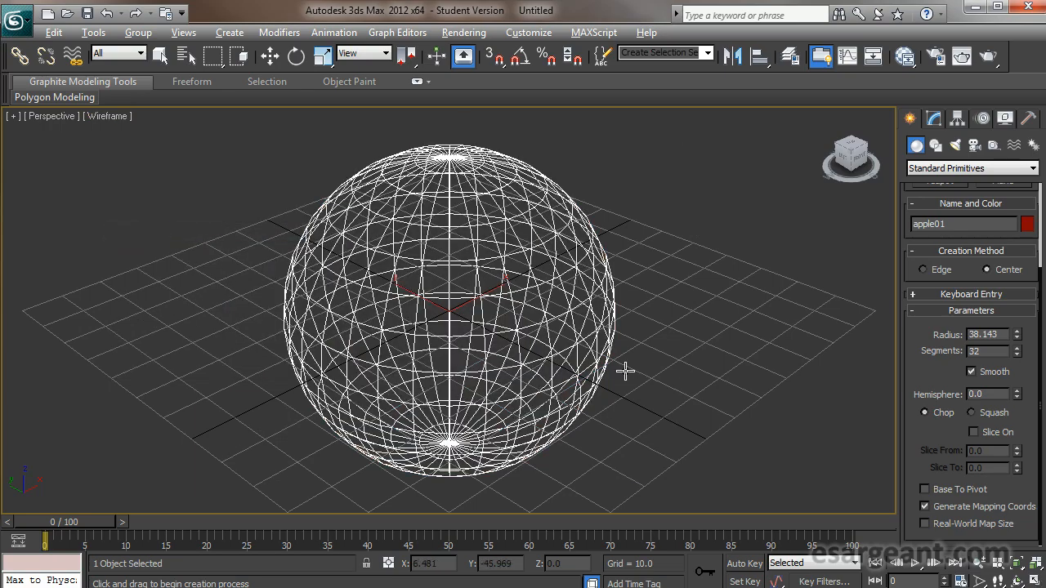
# Reduce the apple01 sphere to the minimum of 4 segments, then set its segments to 20
pyautogui.keyDown('alt'); pyautogui.moveTo(708, 329); pyautogui.dragTo(688, 307, button='middle'); pyautogui.keyUp('alt')
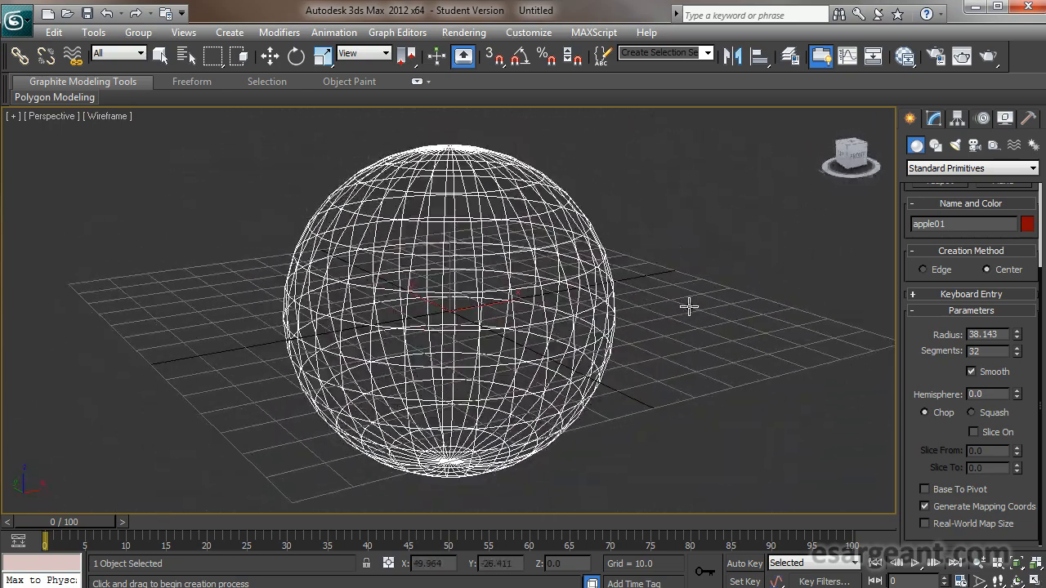
pyautogui.keyDown('alt'); pyautogui.moveTo(520, 322); pyautogui.dragTo(626, 344, button='middle'); pyautogui.keyUp('alt')
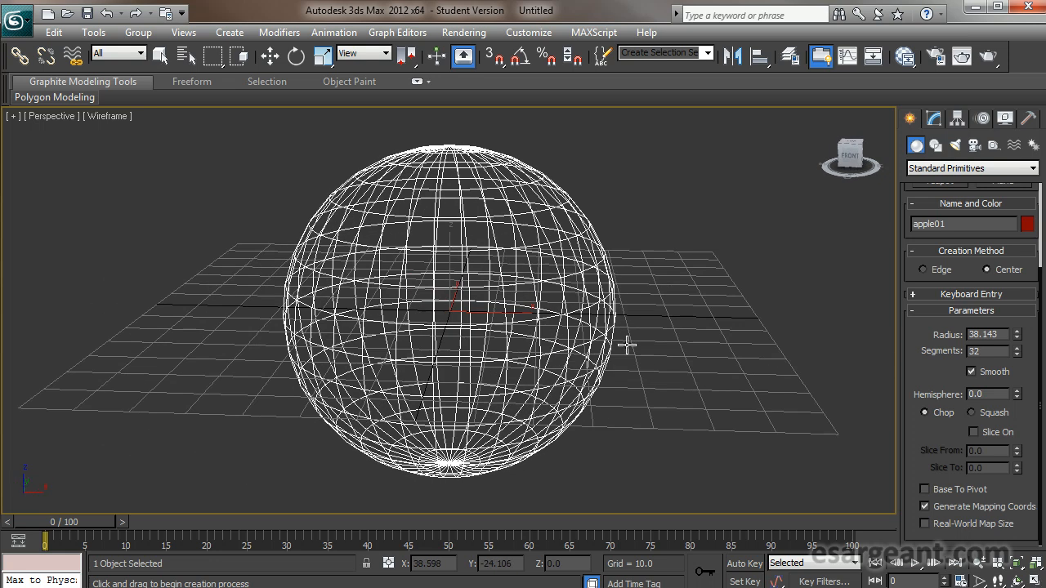
pyautogui.moveTo(1019, 355); pyautogui.dragTo(1005, 576)
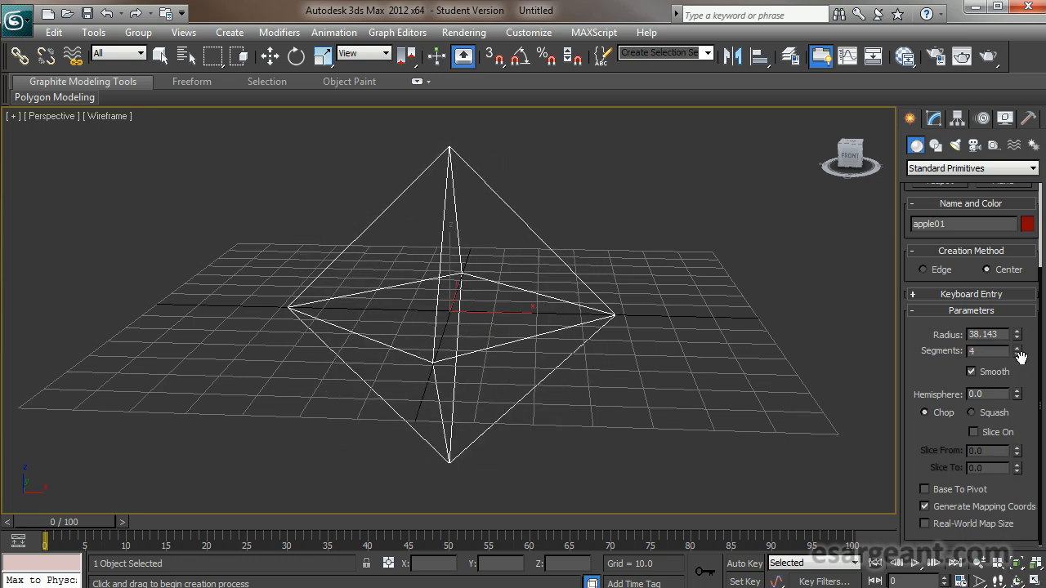
pyautogui.moveTo(1020, 360); pyautogui.dragTo(1025, 225)
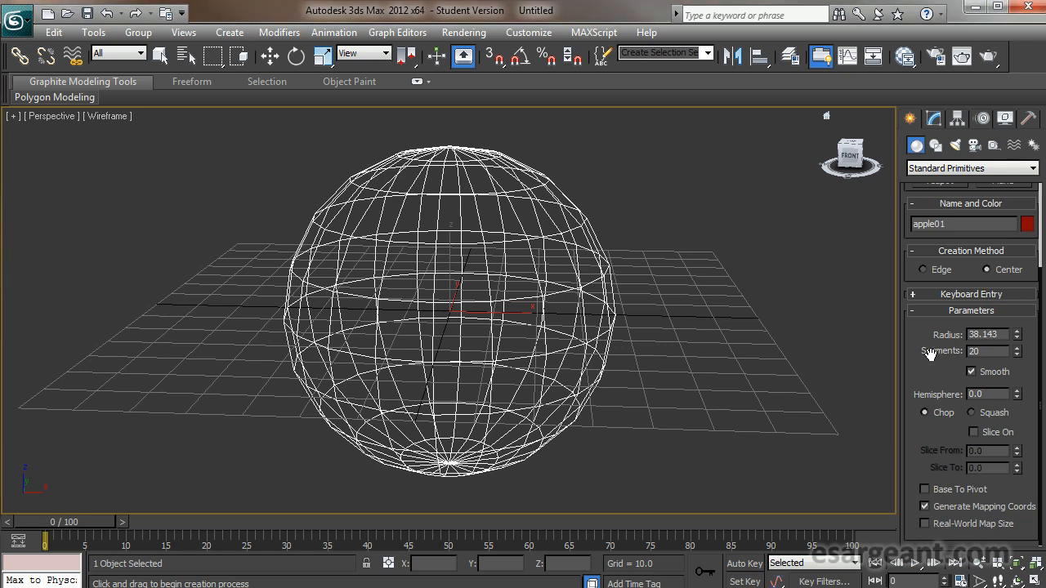
# Return the Perspective viewport to Realistic shading and compare apple01 with Smooth off and on, leaving Smooth enabled
pyautogui.click(98, 117)
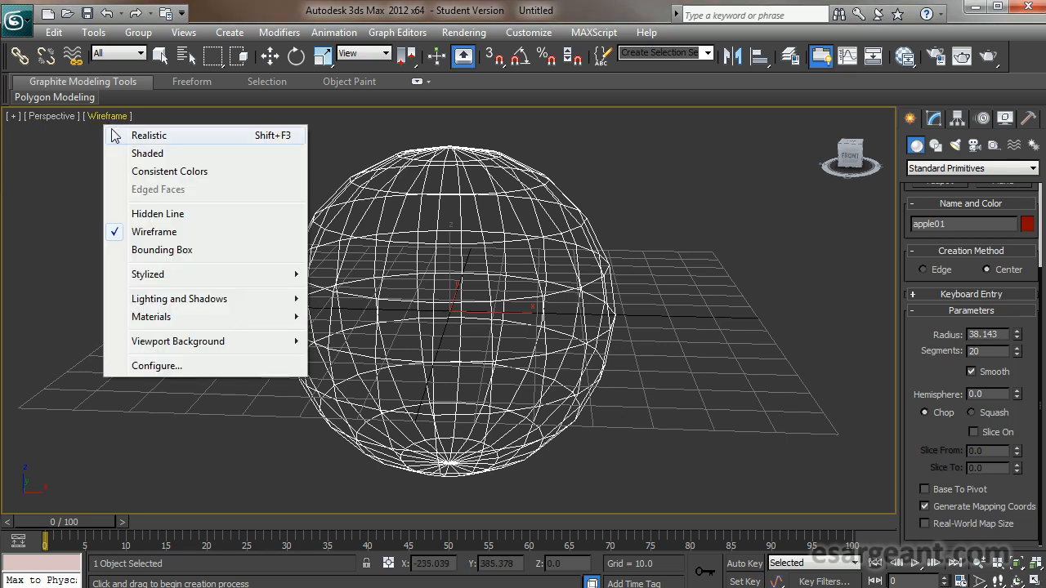
pyautogui.click(139, 136)
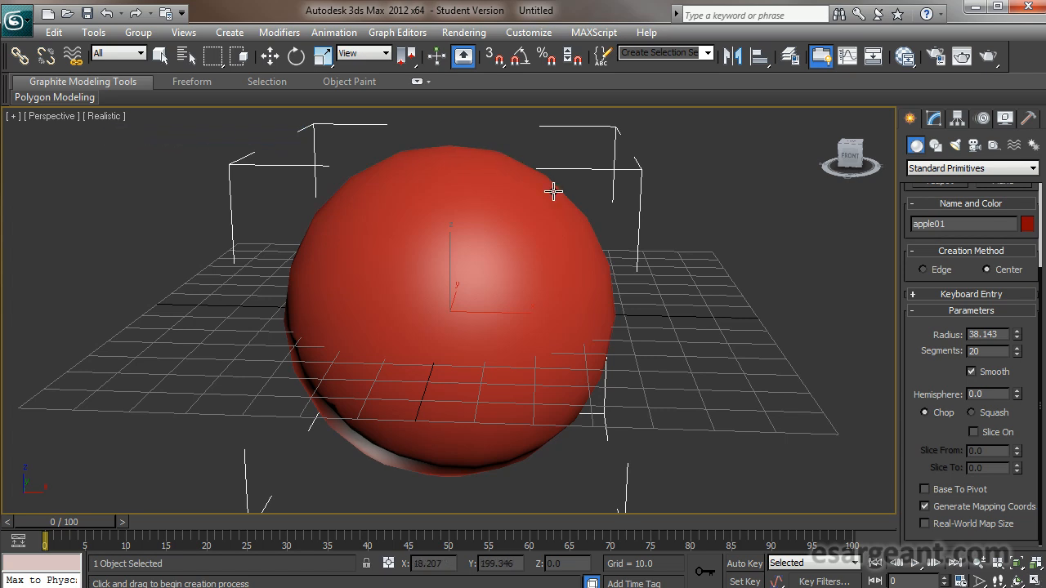
pyautogui.click(970, 372)
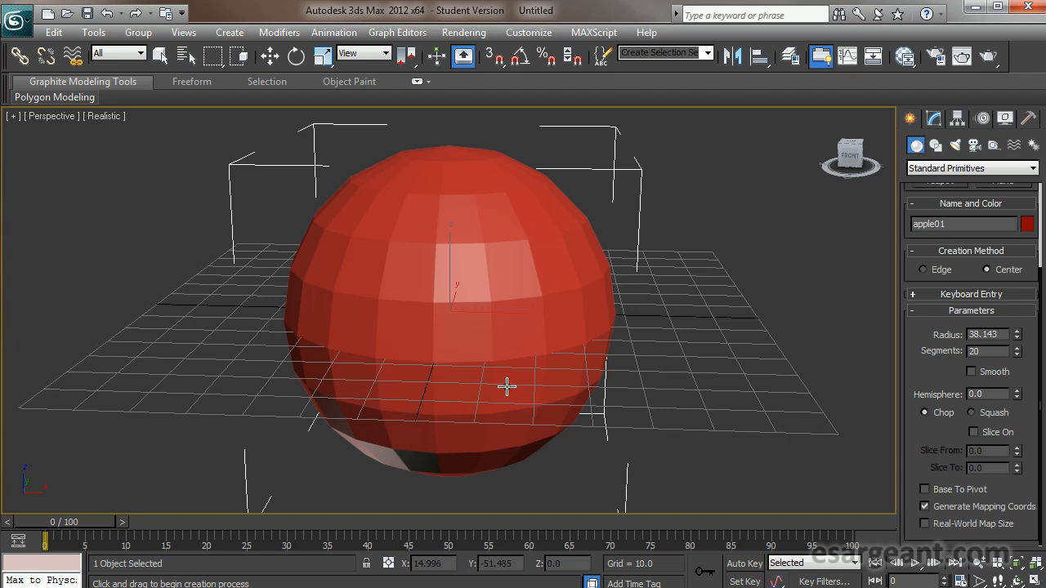
pyautogui.click(971, 372)
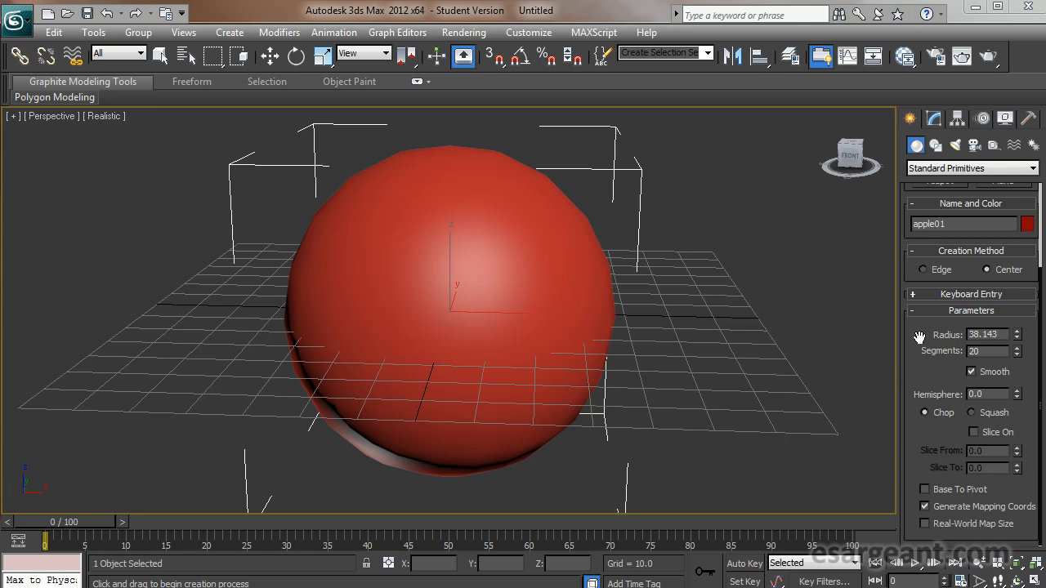
# Set the sphere creation method to Edge and draw four smaller test spheres beside apple01
pyautogui.click(923, 269)
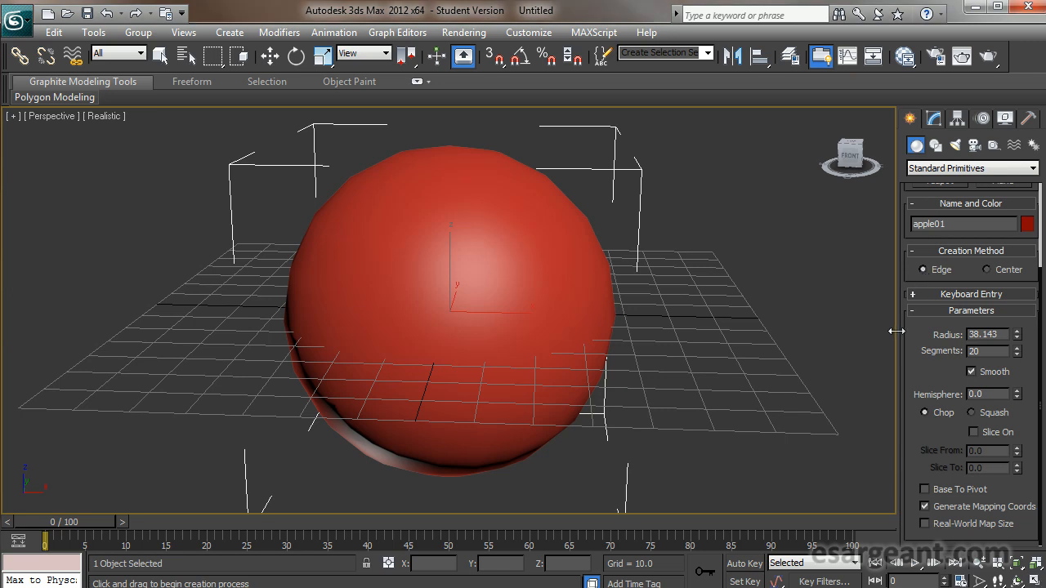
pyautogui.moveTo(914, 333)
pyautogui.mouseDown()
pyautogui.moveTo(921, 426)
pyautogui.moveTo(925, 326)
pyautogui.mouseUp()
pyautogui.moveTo(722, 329); pyautogui.dragTo(875, 329)
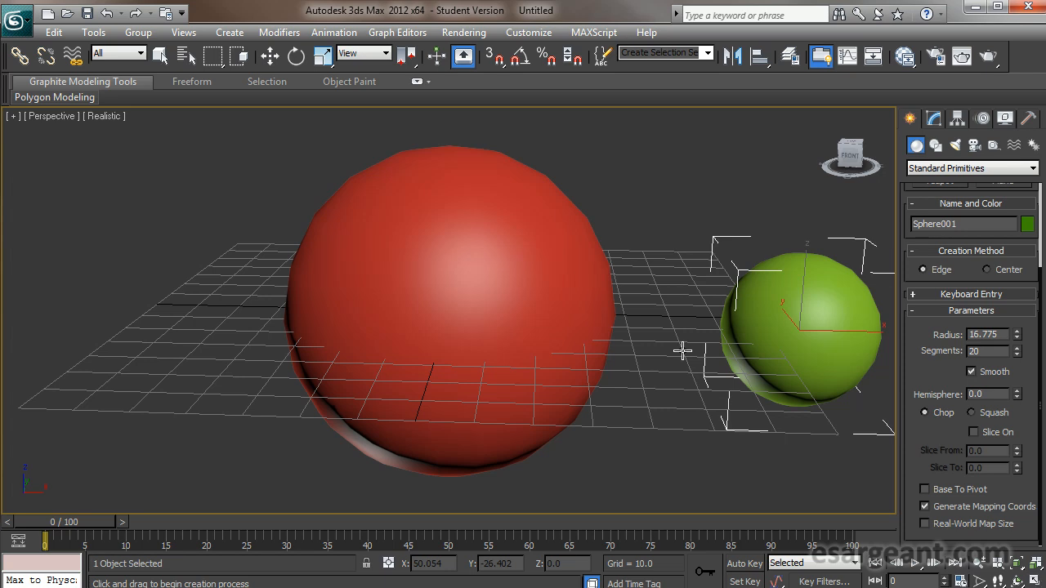
pyautogui.moveTo(658, 222); pyautogui.dragTo(771, 249)
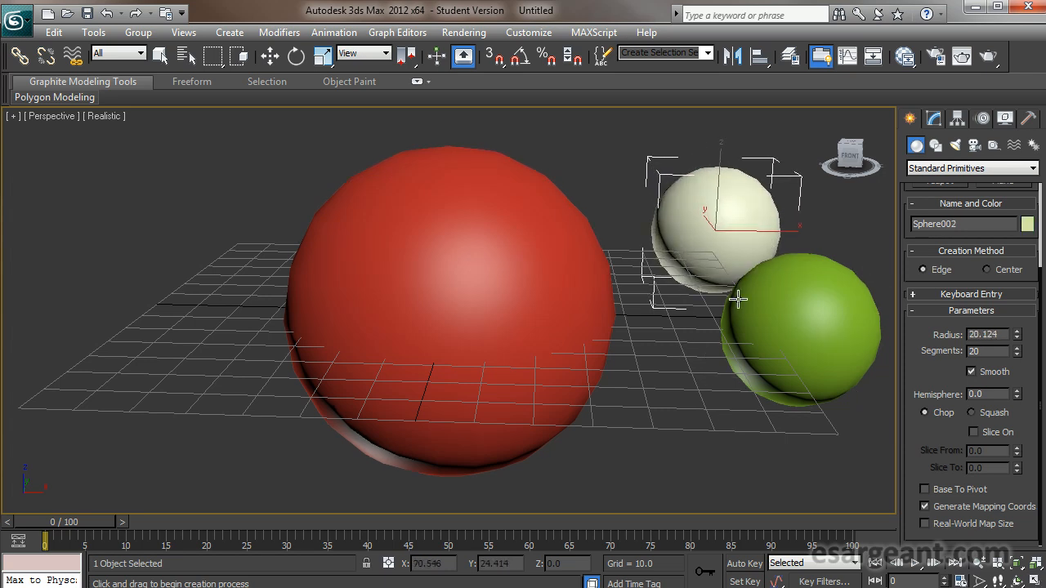
pyautogui.moveTo(648, 391); pyautogui.dragTo(688, 396)
pyautogui.moveTo(637, 446); pyautogui.dragTo(768, 488)
pyautogui.moveTo(921, 370); pyautogui.dragTo(898, 495)
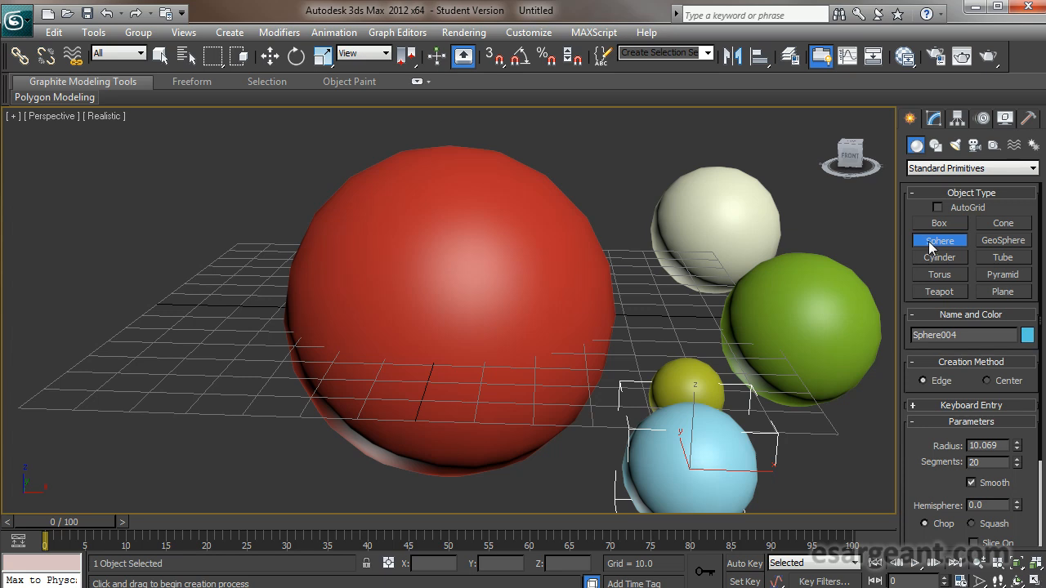
# Undo the four test spheres so only apple01 is in the scene
pyautogui.hotkey('ctrl', 'z')
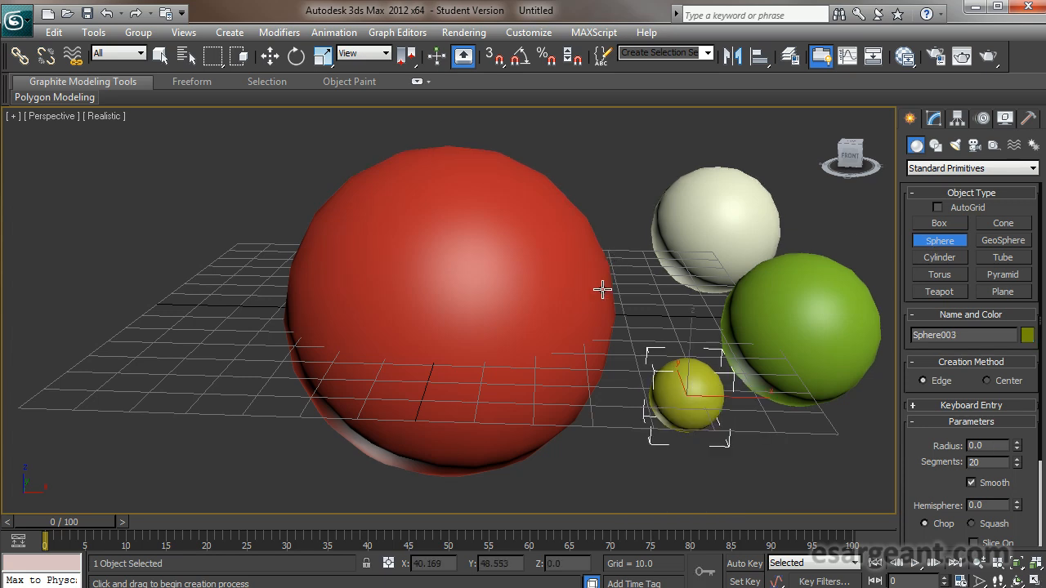
pyautogui.hotkey('ctrl', 'z')
pyautogui.hotkey('ctrl', 'z')
pyautogui.hotkey('ctrl', 'z')
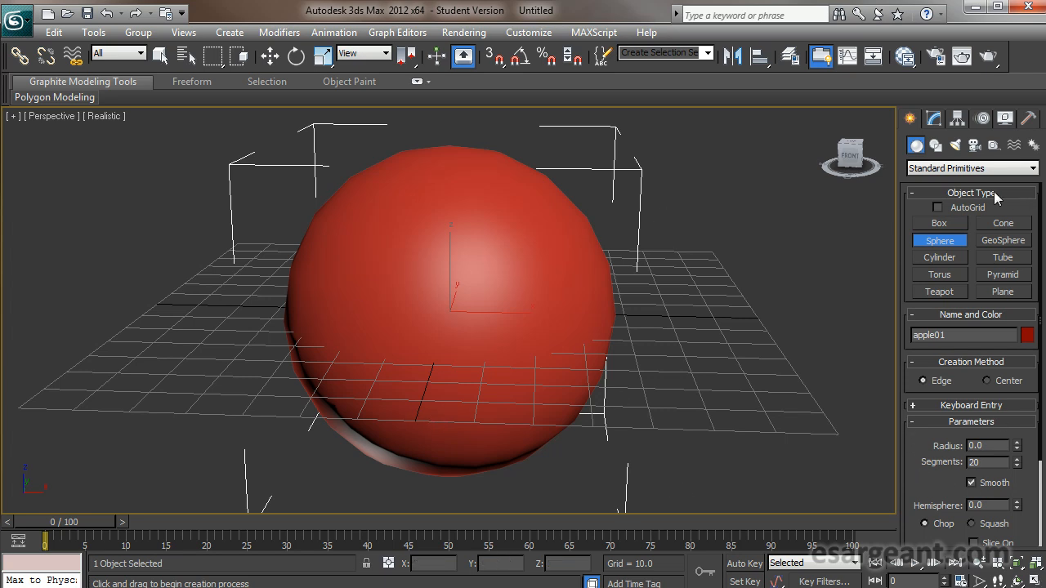
# Create a test box about 58.4 long, 34.0 wide and 33.7 high to the right of apple01
pyautogui.click(950, 226)
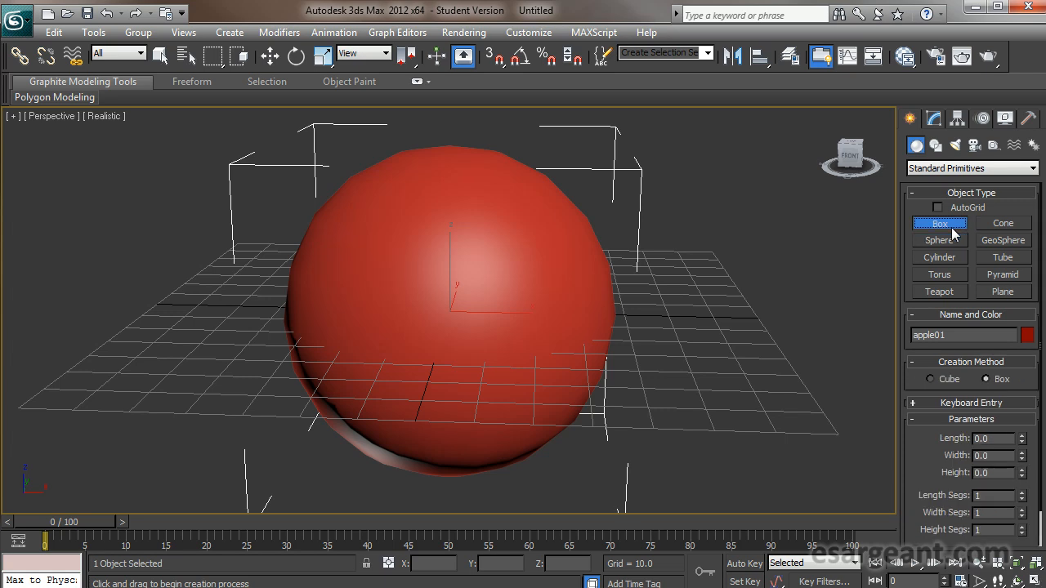
pyautogui.moveTo(680, 392); pyautogui.dragTo(801, 308)
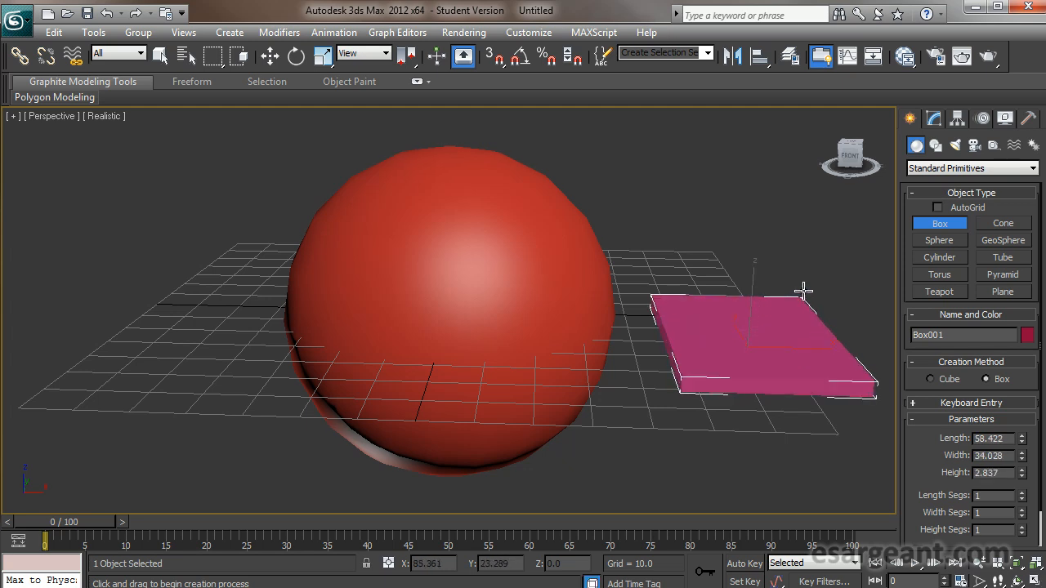
pyautogui.click(799, 125)
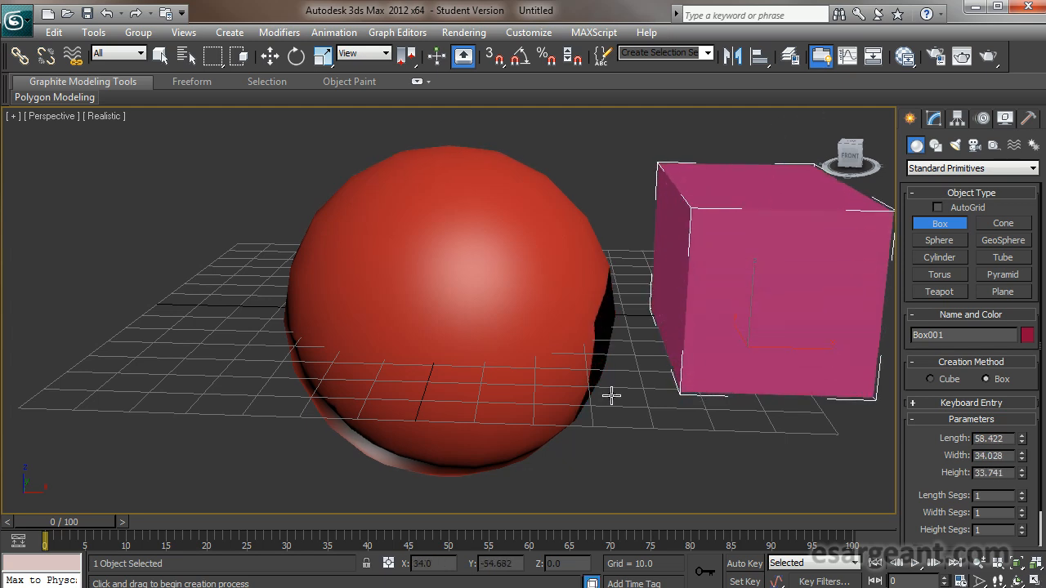
pyautogui.click(938, 276)
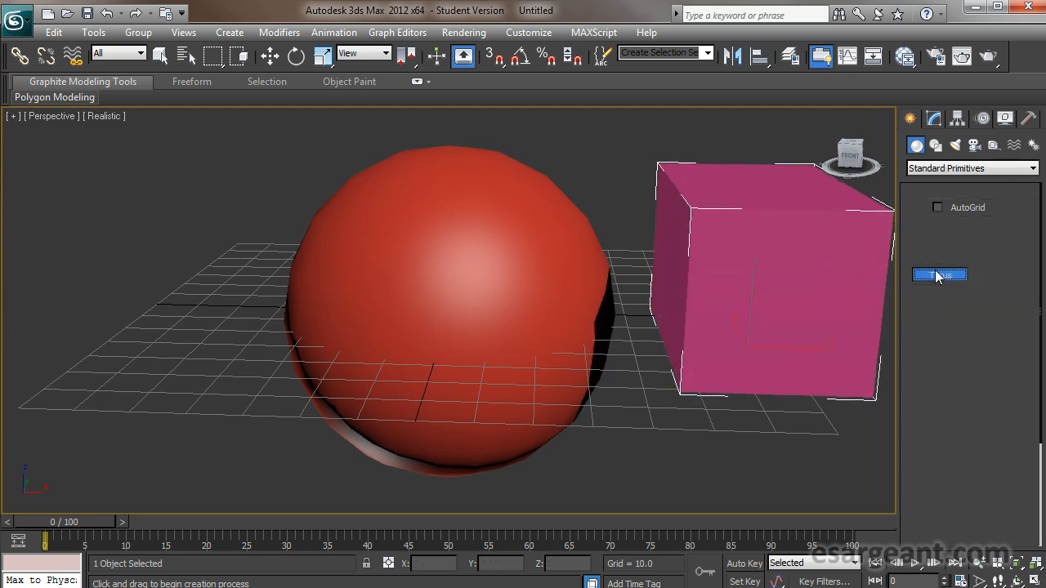
pyautogui.moveTo(109, 379); pyautogui.dragTo(148, 444)
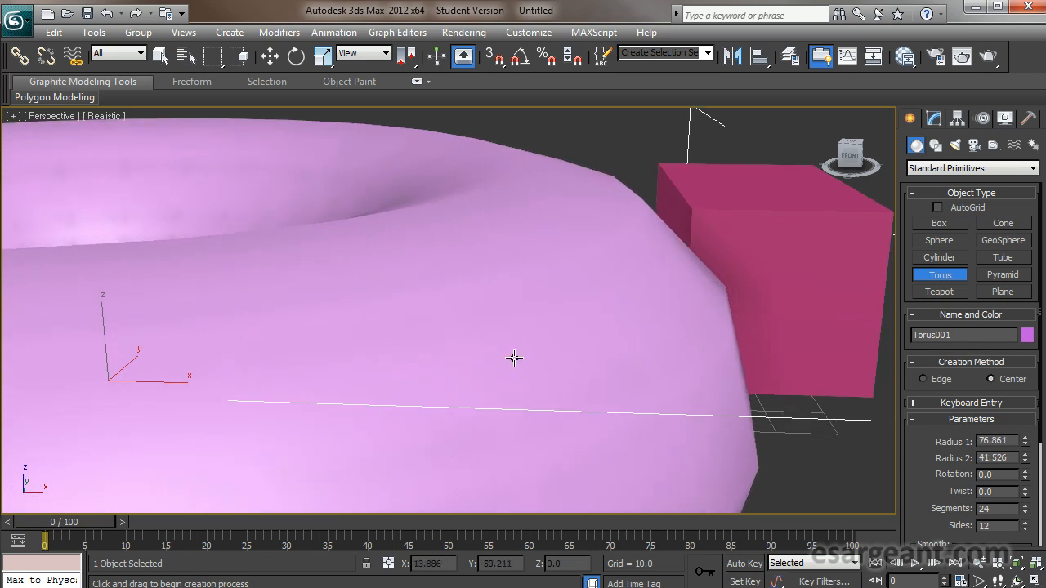
pyautogui.rightClick(399, 494)
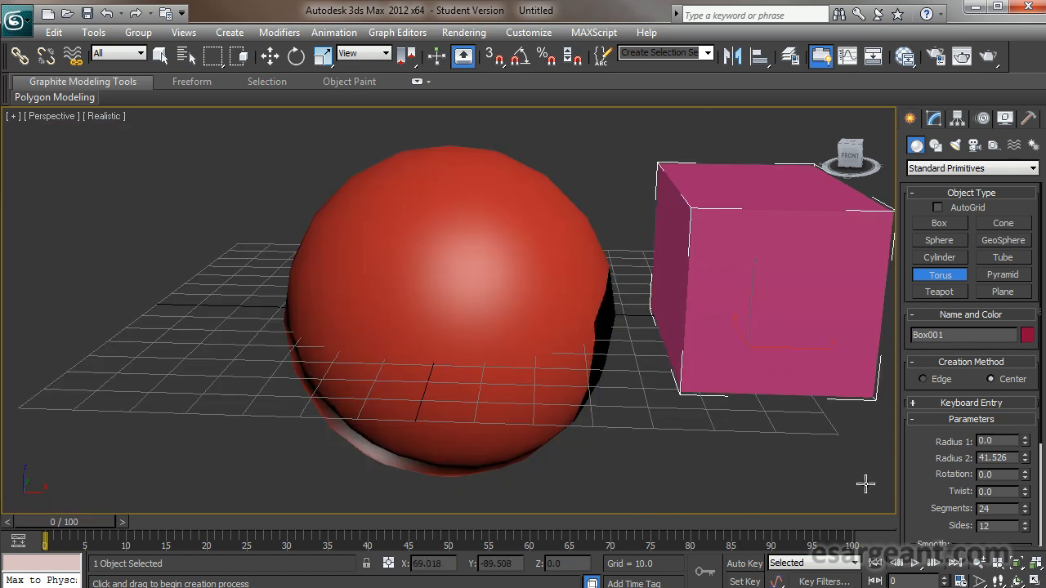
# Create a teapot of radius about 20.3 left of apple01 and a plane about 27.0 by 35.5 in front of the box
pyautogui.click(950, 297)
pyautogui.moveTo(107, 365); pyautogui.dragTo(168, 335)
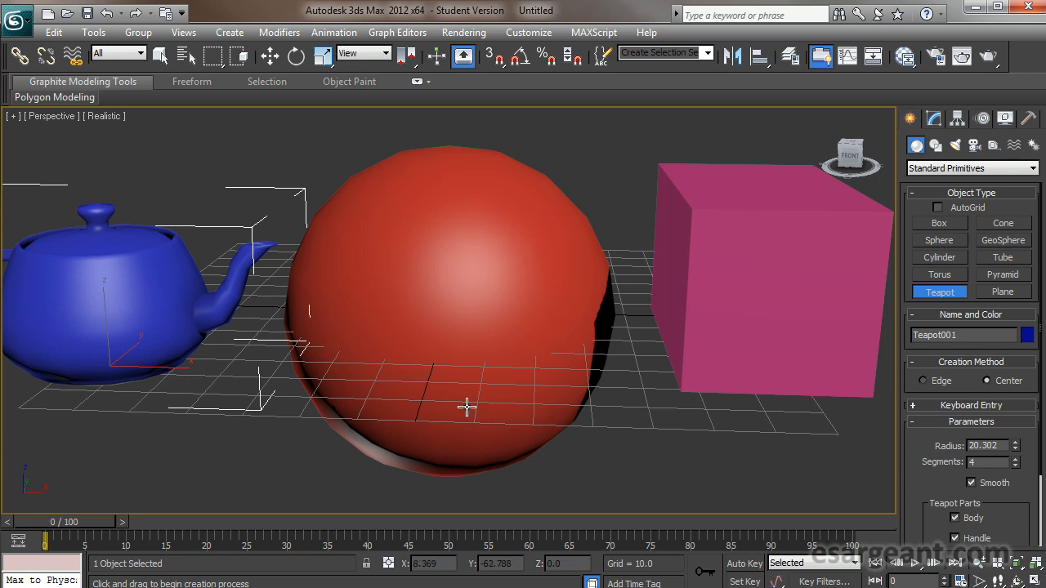
pyautogui.click(1000, 292)
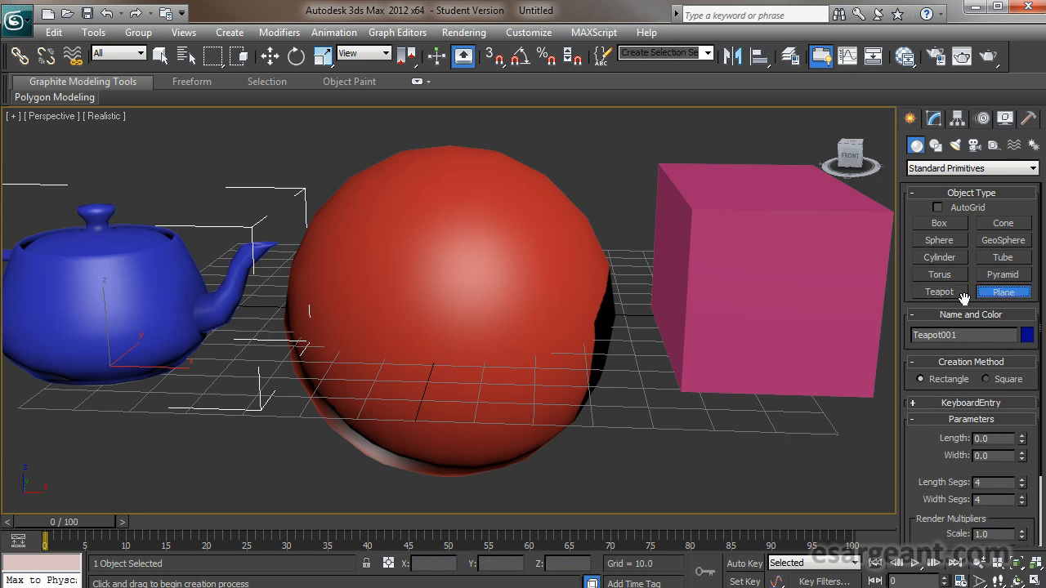
pyautogui.moveTo(613, 463); pyautogui.dragTo(812, 410)
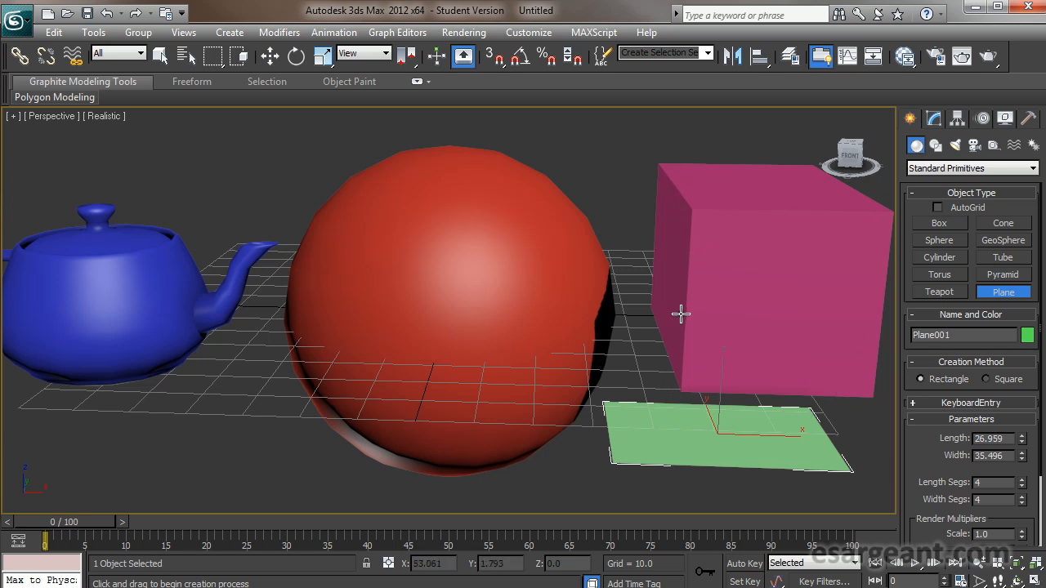
# Delete the teapot, the plane and the box, keeping only the apple01 sphere
pyautogui.click(160, 57)
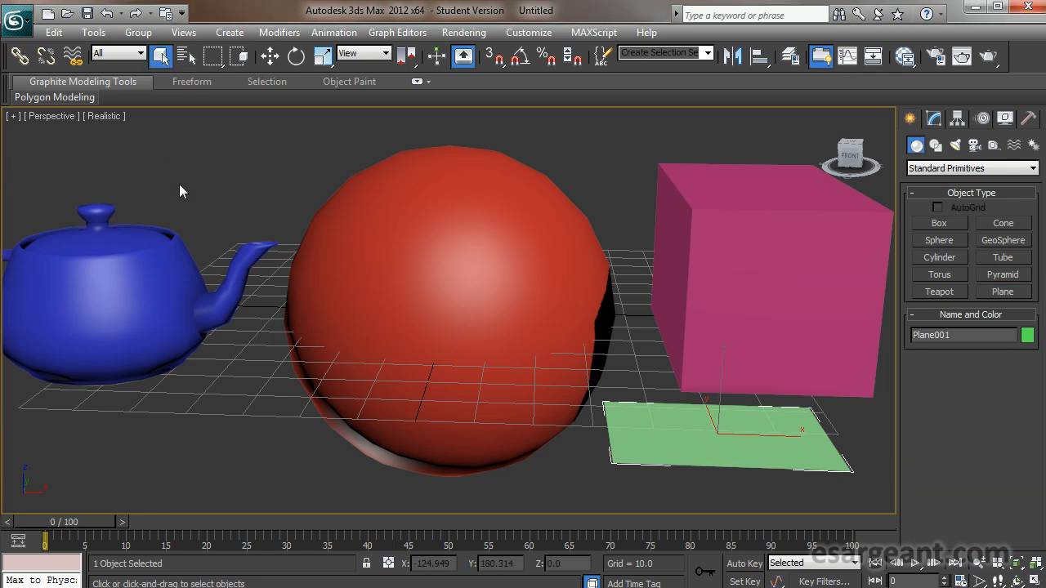
pyautogui.press('q')
pyautogui.click(185, 256)
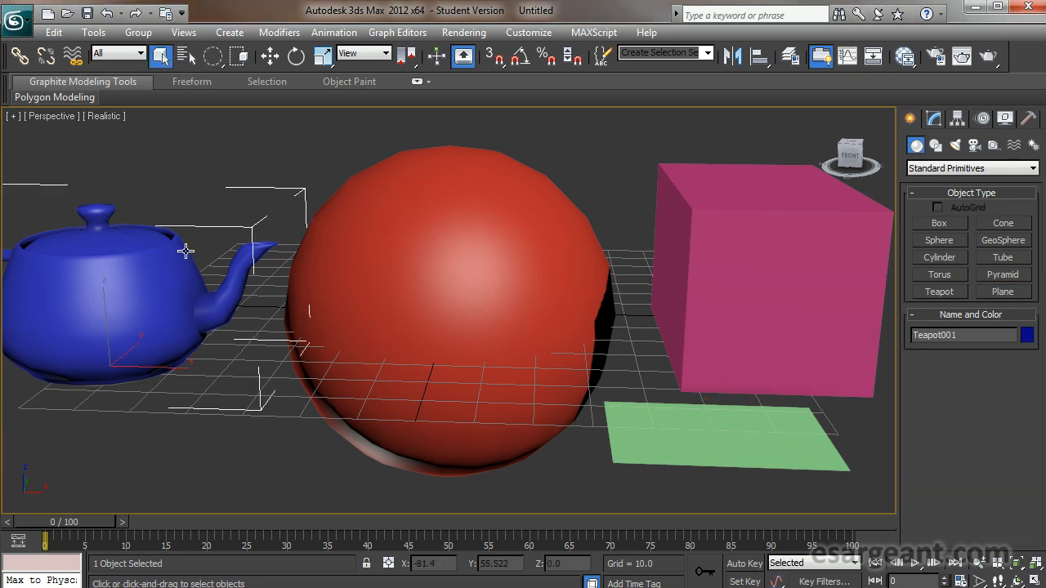
pyautogui.press('Delete')
pyautogui.click(637, 428)
pyautogui.press('Delete')
pyautogui.click(720, 227)
pyautogui.press('Delete')
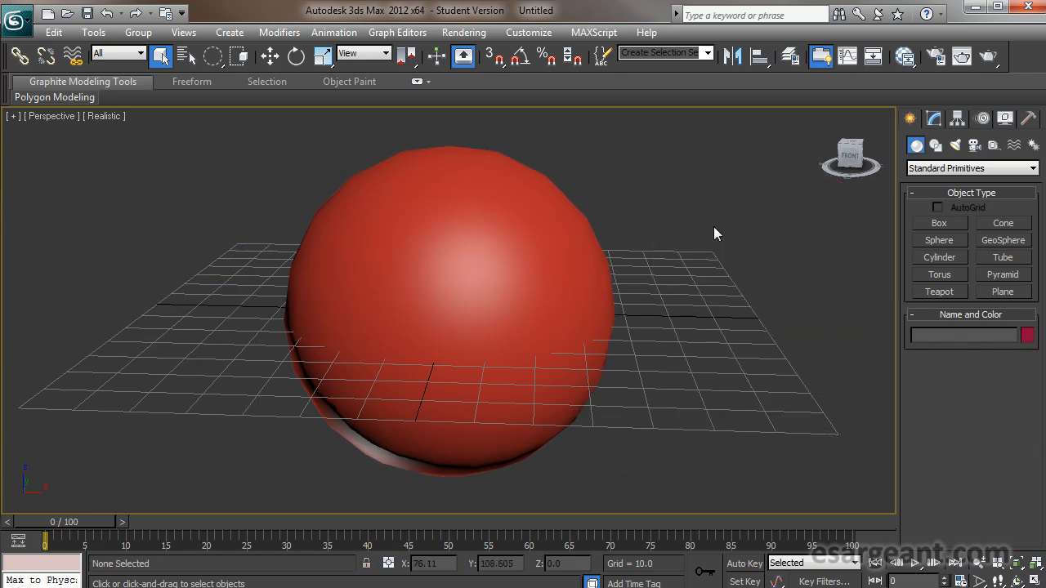
# Create a GeoSphere with a radius of about 36.1 to the left of apple01
pyautogui.moveTo(302, 326); pyautogui.dragTo(502, 325, button='middle')
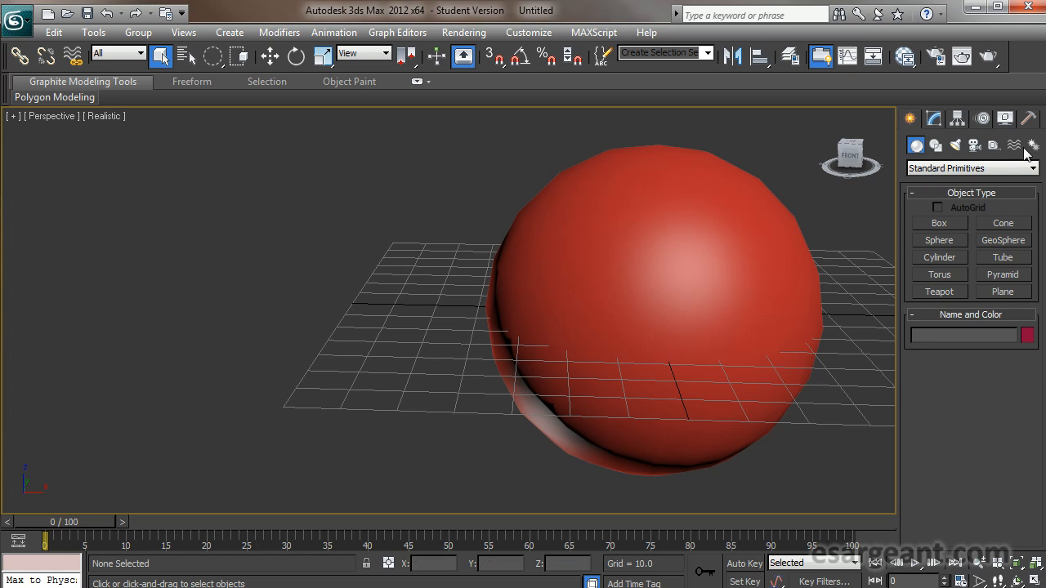
pyautogui.click(1002, 241)
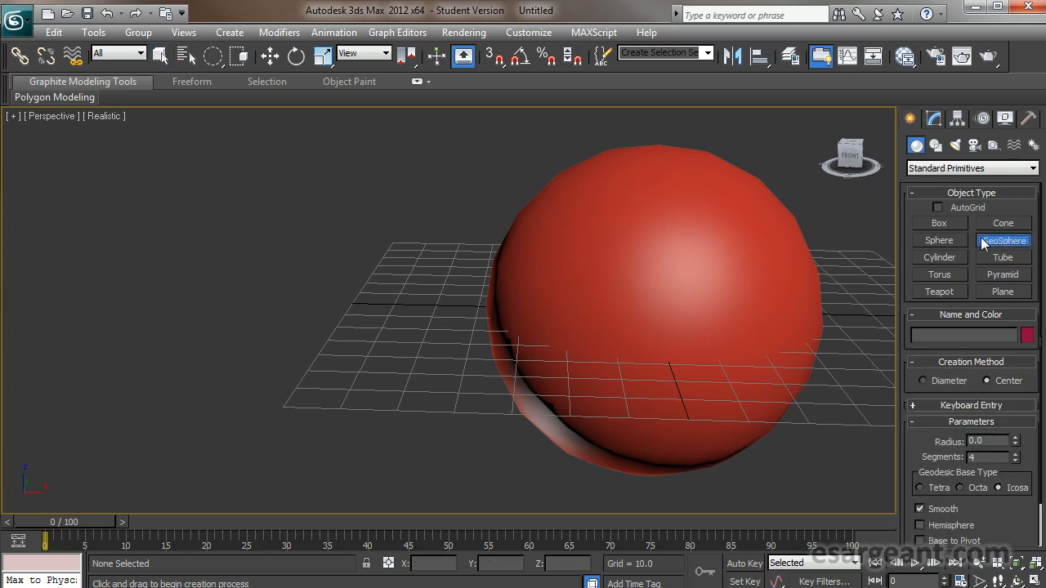
pyautogui.moveTo(227, 339); pyautogui.dragTo(388, 354)
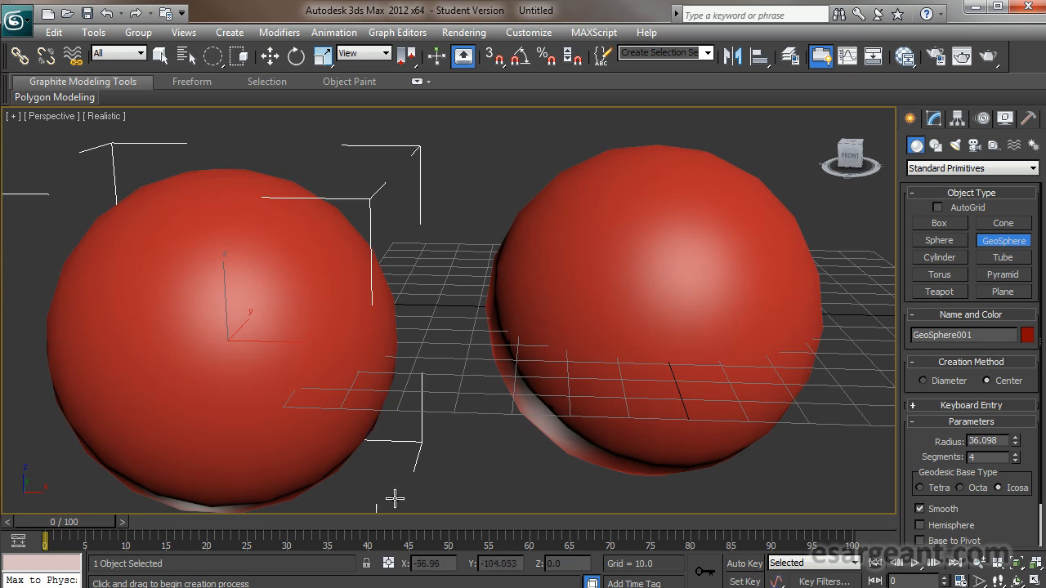
# Switch the Perspective viewport to Wireframe and compare the GeoSphere's mesh with that of apple01 from the front
pyautogui.click(100, 119)
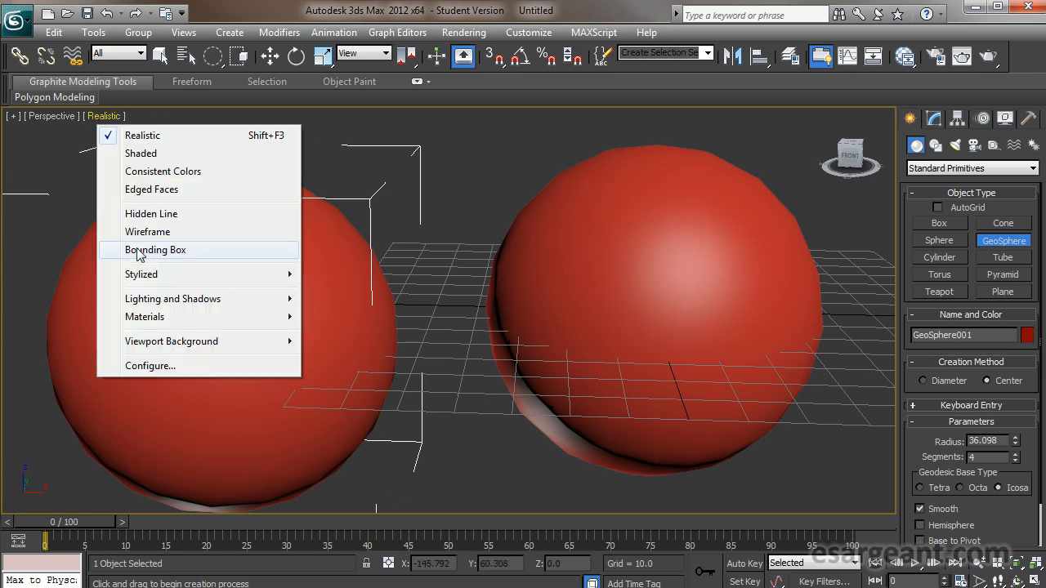
pyautogui.click(147, 234)
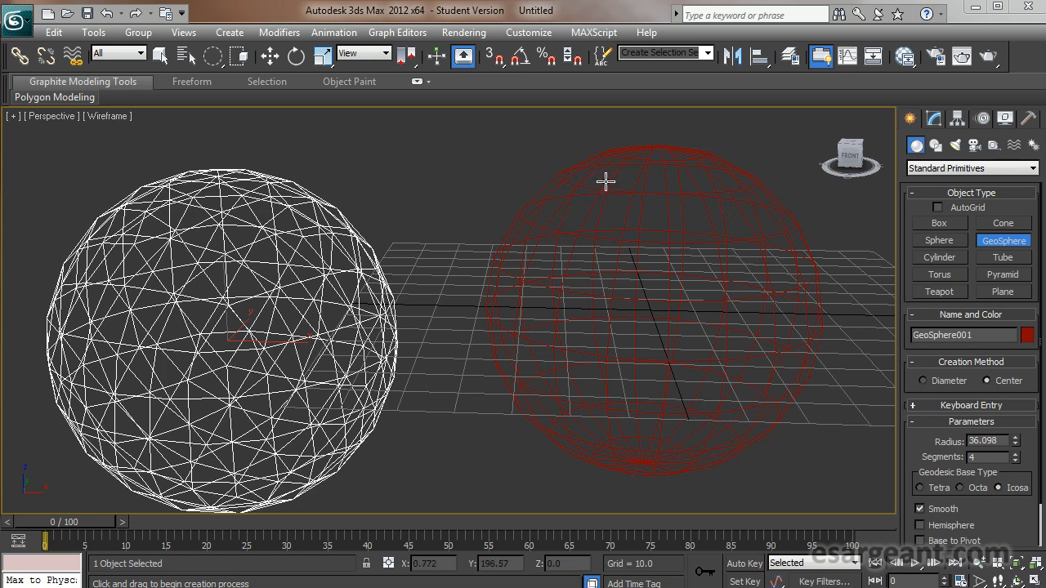
pyautogui.keyDown('alt'); pyautogui.moveTo(639, 272); pyautogui.dragTo(675, 276, button='middle'); pyautogui.keyUp('alt')
pyautogui.keyDown('alt'); pyautogui.moveTo(492, 404); pyautogui.dragTo(509, 325, button='middle'); pyautogui.keyUp('alt')
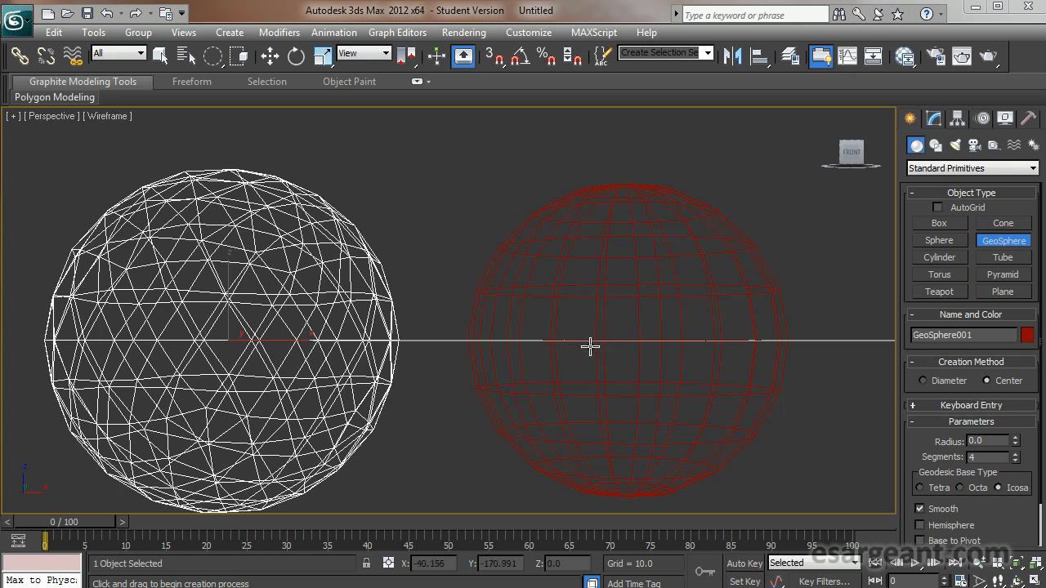
# Reduce the radius of the apple01 sphere to about 31.3
pyautogui.click(160, 56)
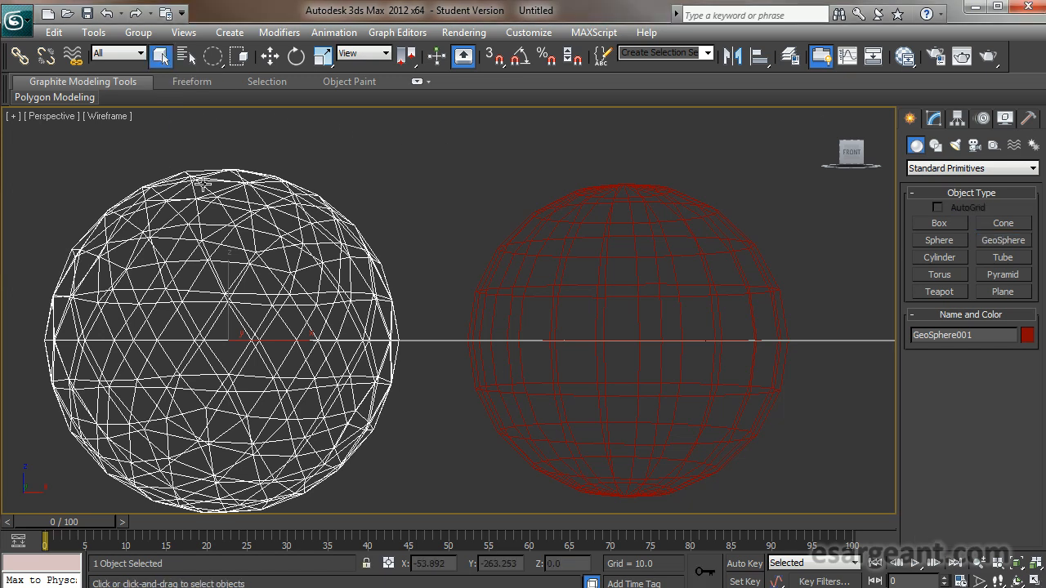
pyautogui.click(566, 241)
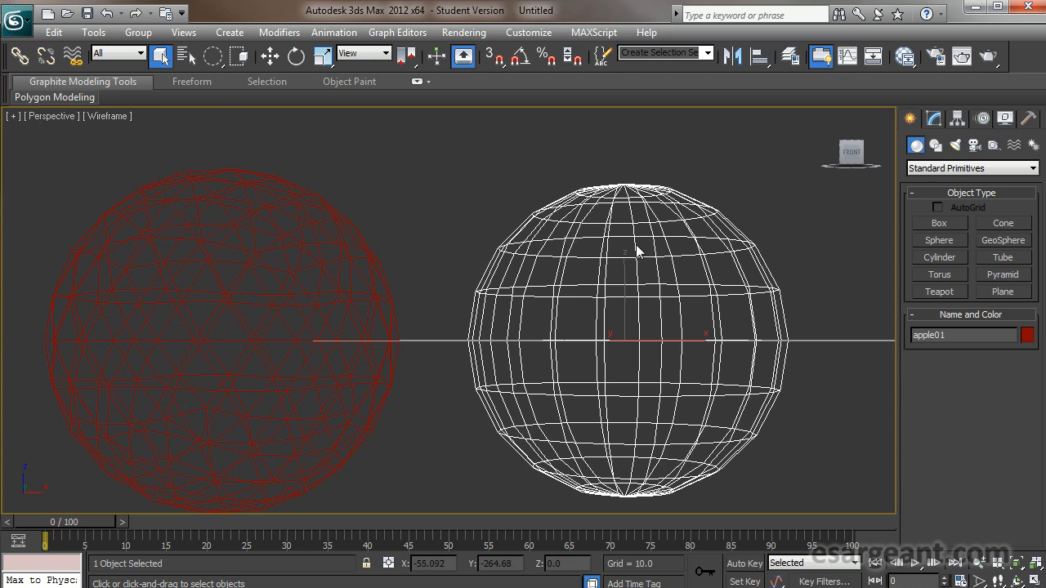
pyautogui.click(934, 120)
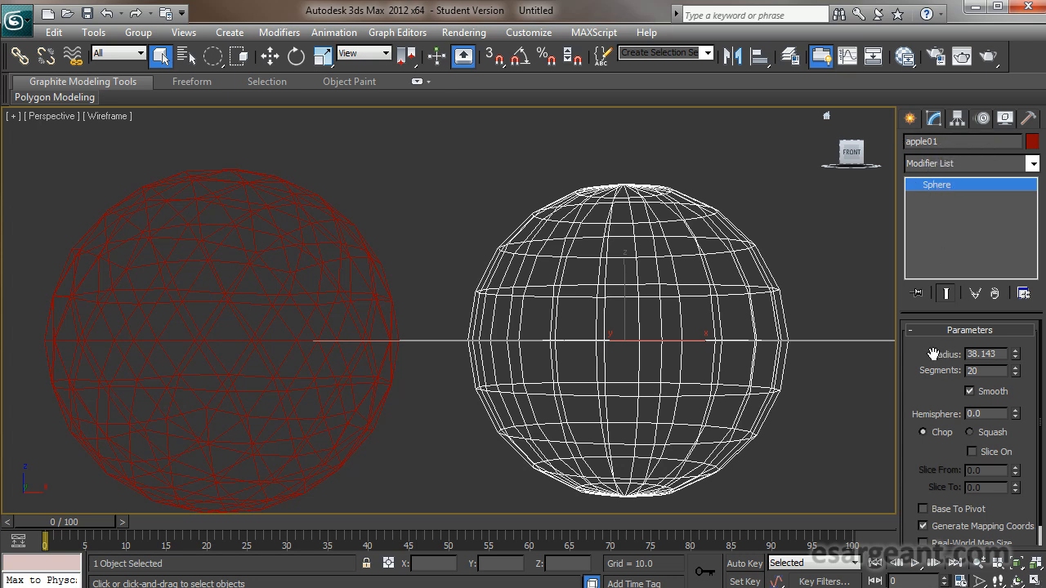
pyautogui.moveTo(1015, 358)
pyautogui.mouseDown()
pyautogui.moveTo(1018, 334)
pyautogui.moveTo(1016, 383)
pyautogui.moveTo(1016, 350)
pyautogui.moveTo(1017, 359)
pyautogui.mouseUp()
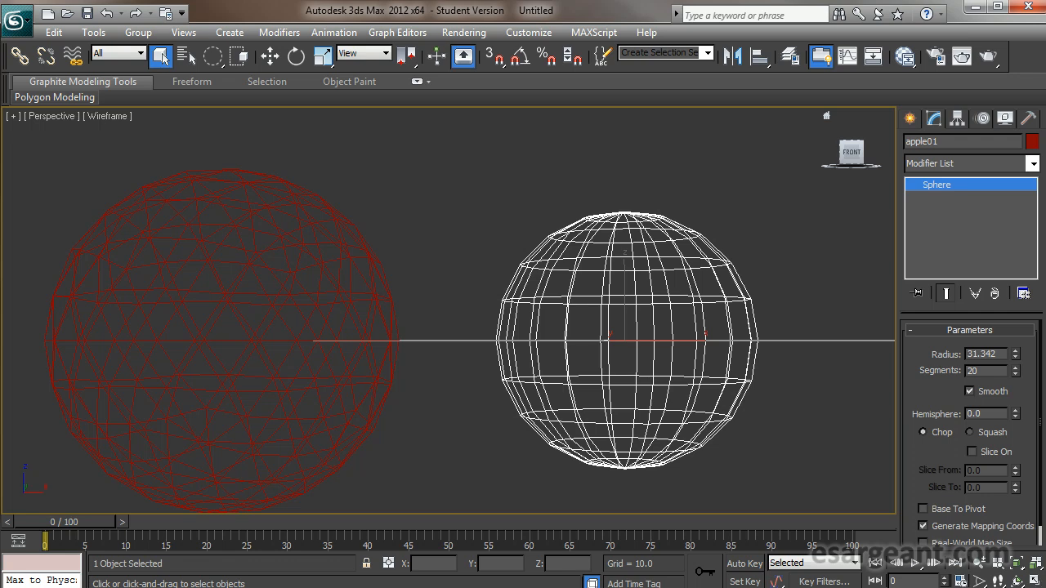
# Reduce the GeoSphere's radius to about 29.6 and rename the object orange01
pyautogui.click(269, 204)
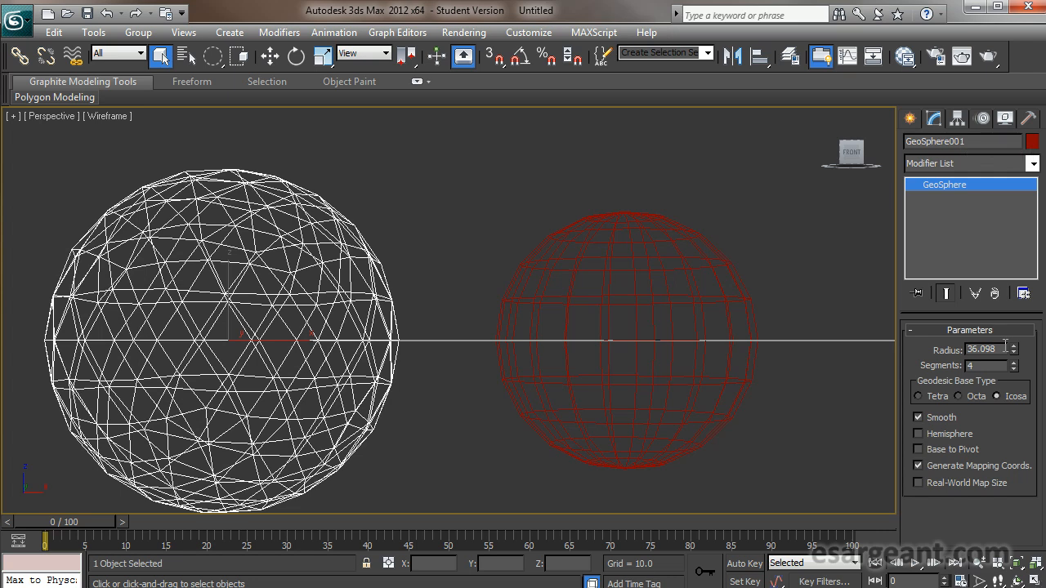
pyautogui.moveTo(1013, 350)
pyautogui.mouseDown()
pyautogui.moveTo(1011, 328)
pyautogui.moveTo(1018, 393)
pyautogui.moveTo(1025, 330)
pyautogui.moveTo(1021, 468)
pyautogui.moveTo(1025, 357)
pyautogui.mouseUp()
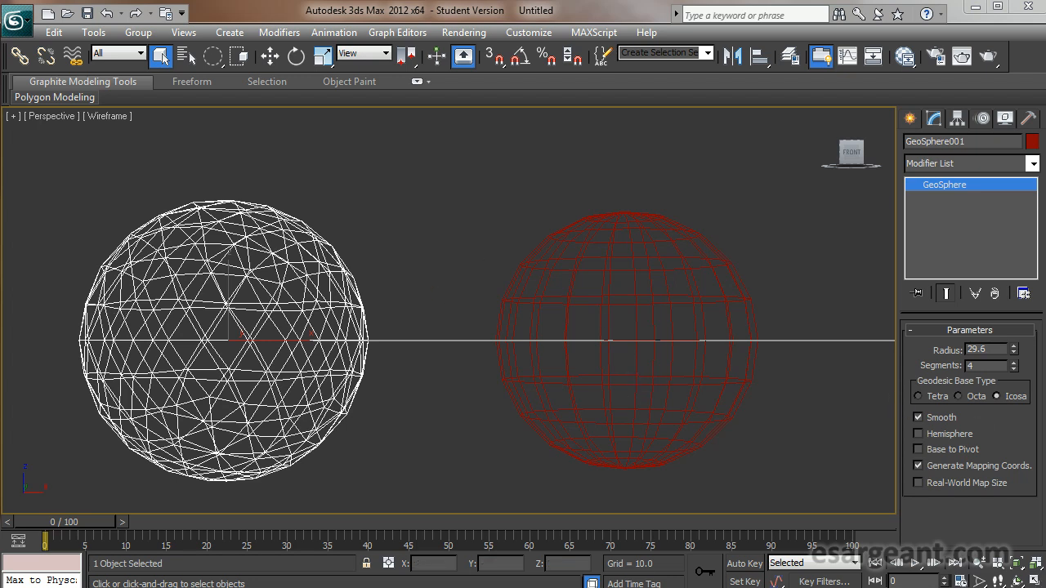
pyautogui.press('w')
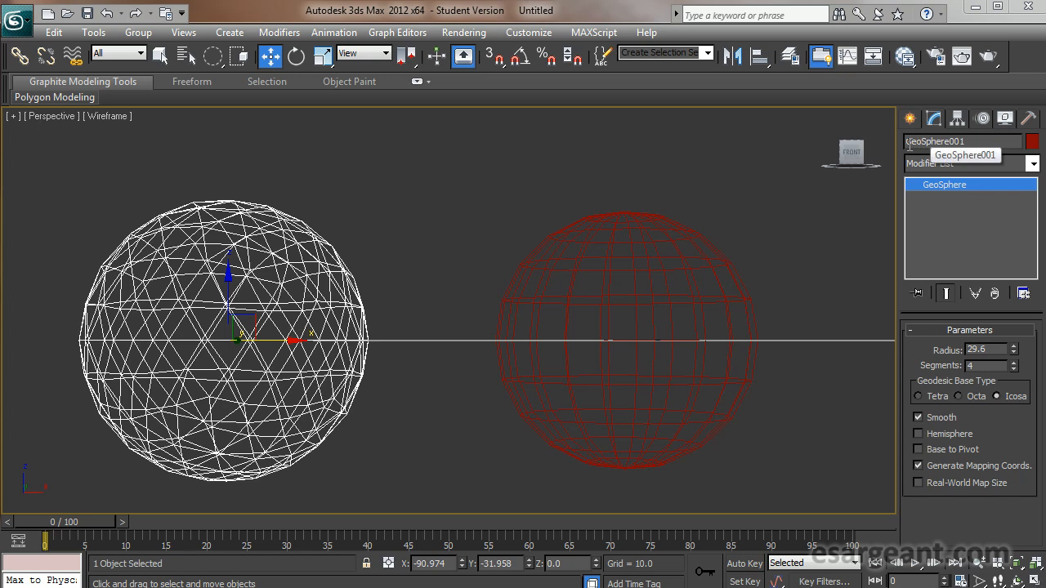
pyautogui.moveTo(977, 141); pyautogui.dragTo(896, 140)
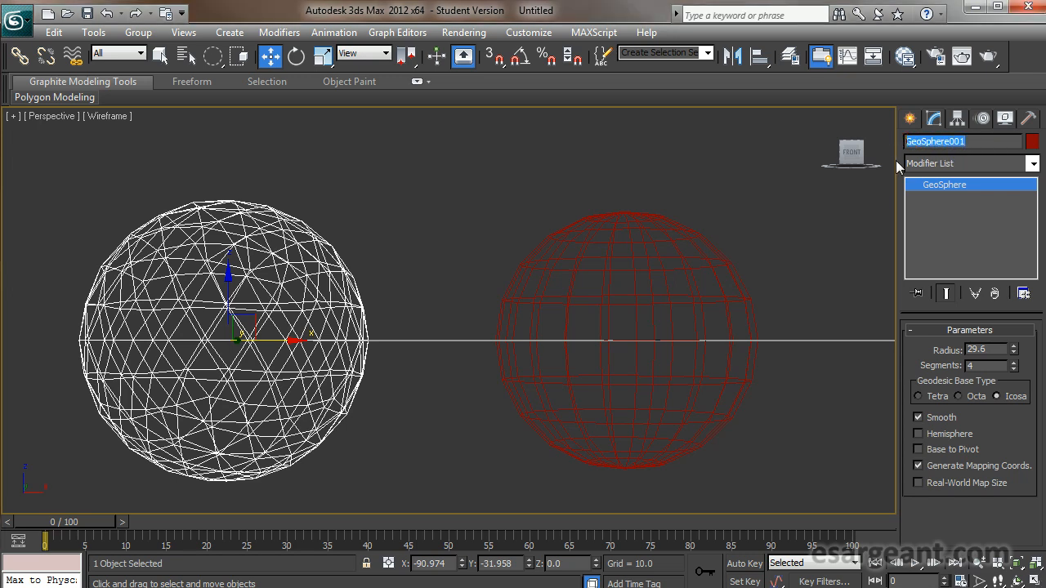
pyautogui.write('orange01')
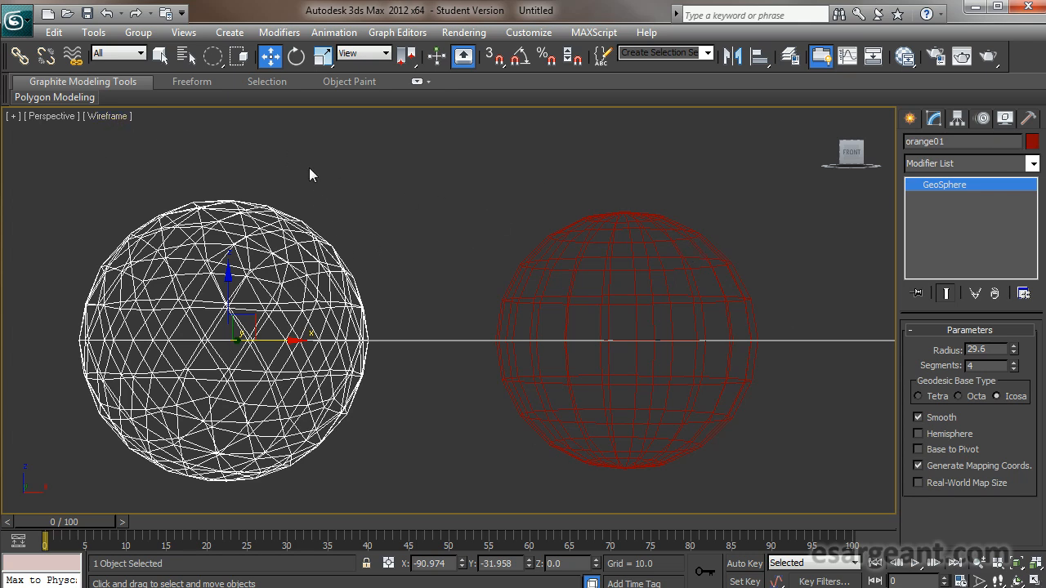
# Switch the Perspective viewport back to Realistic shading and clear the selection
pyautogui.click(107, 116)
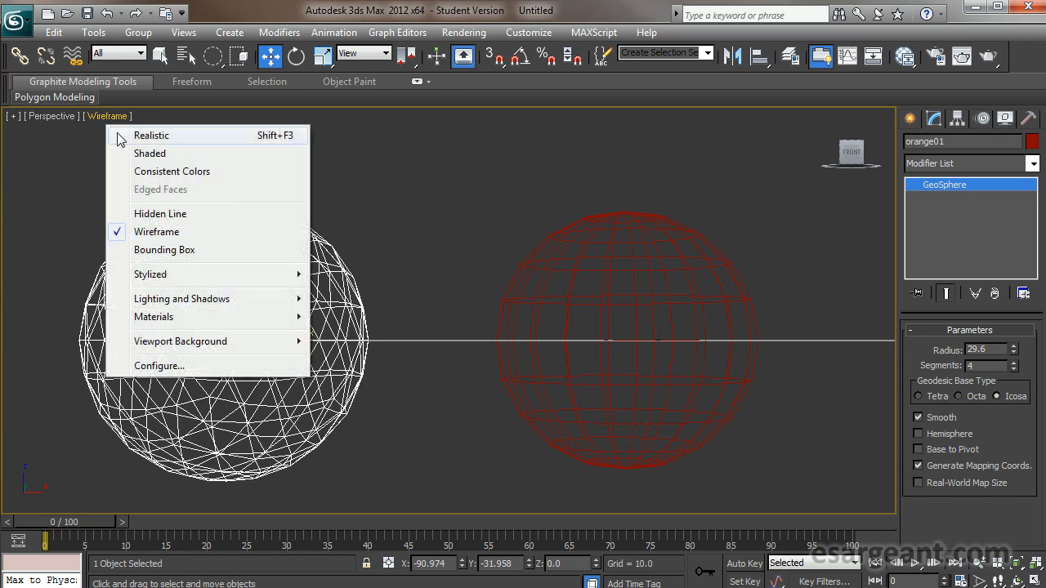
pyautogui.click(117, 133)
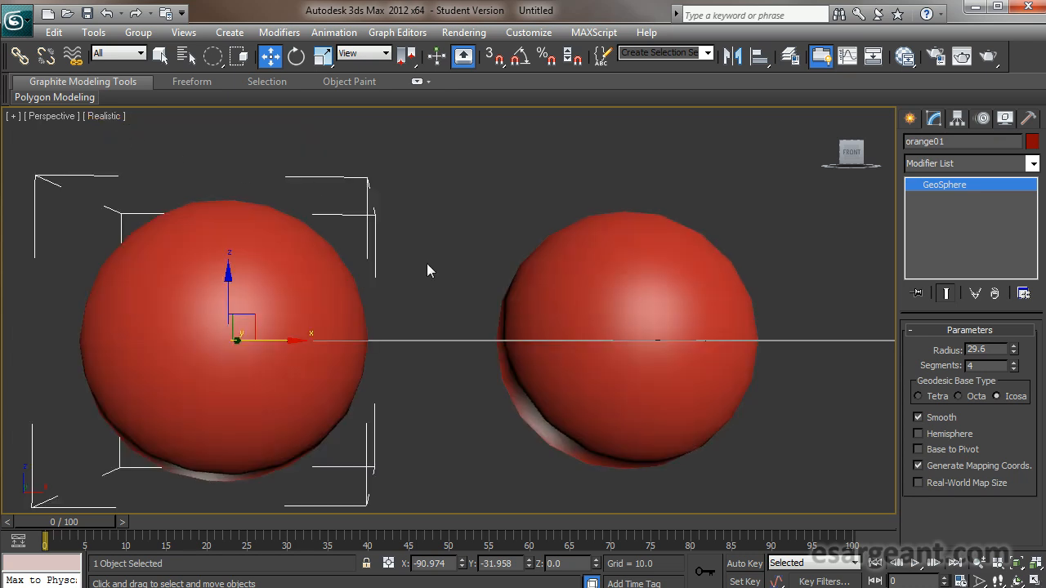
pyautogui.click(439, 169)
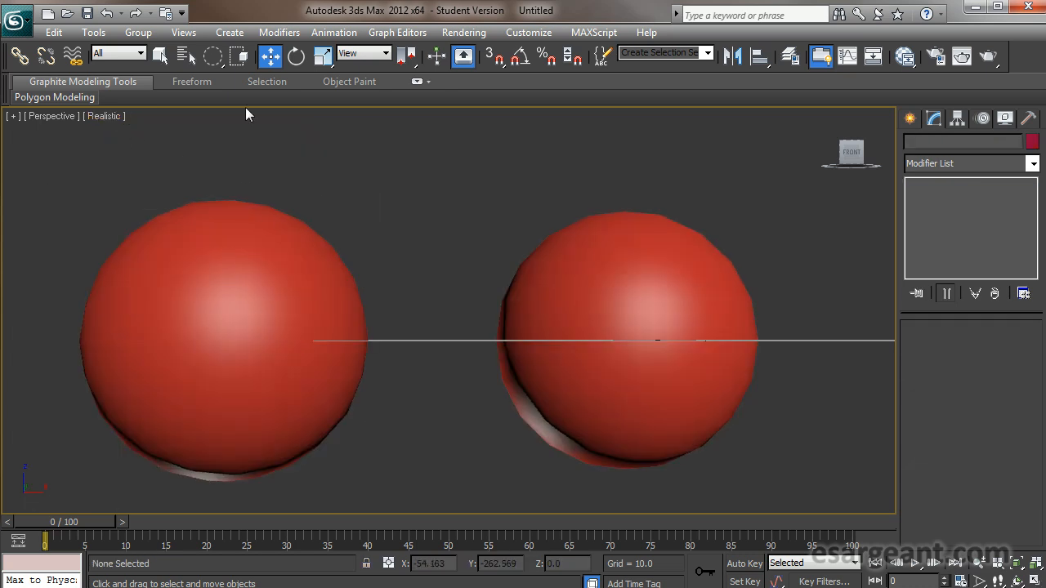
# Select all objects that share apple01's object color, and clear the selection again
pyautogui.click(54, 32)
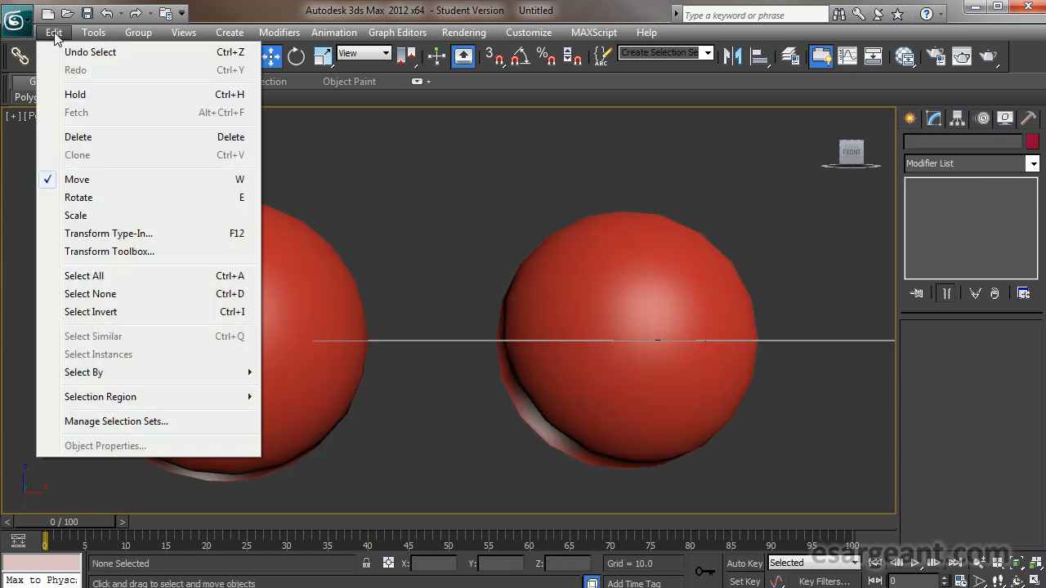
pyautogui.moveTo(166, 374)
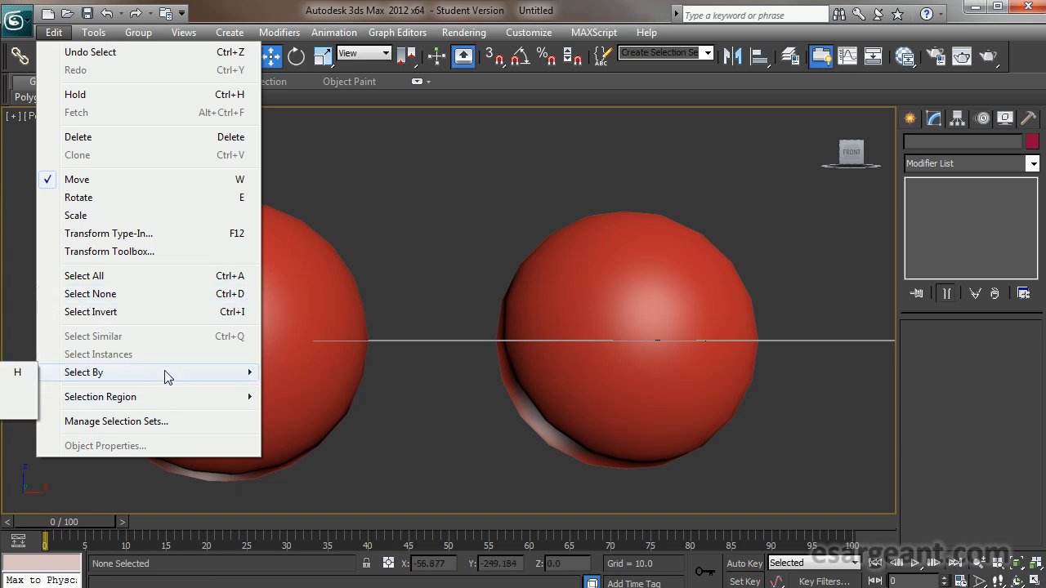
pyautogui.click(8, 417)
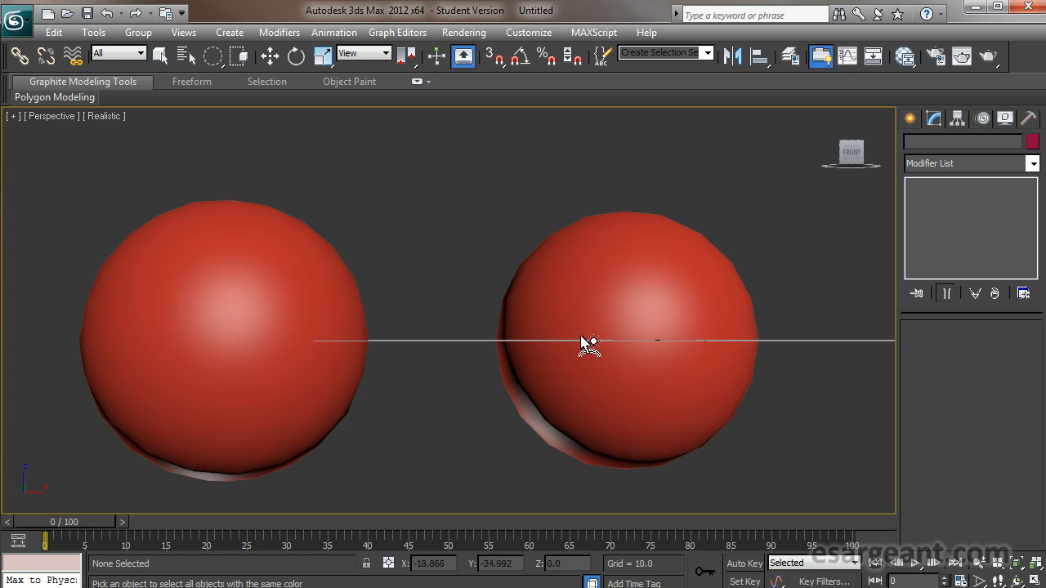
pyautogui.click(612, 306)
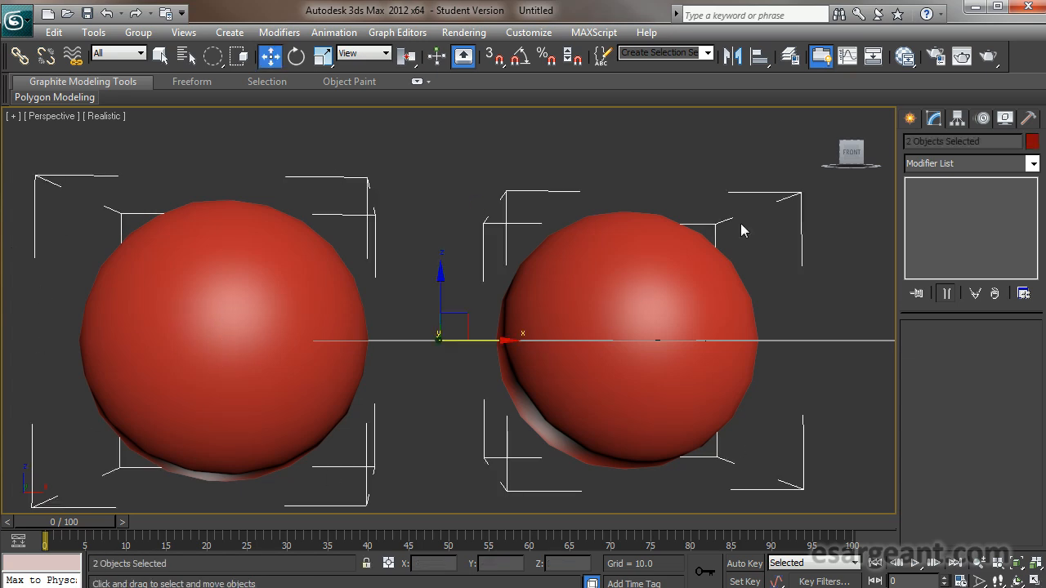
pyautogui.click(398, 159)
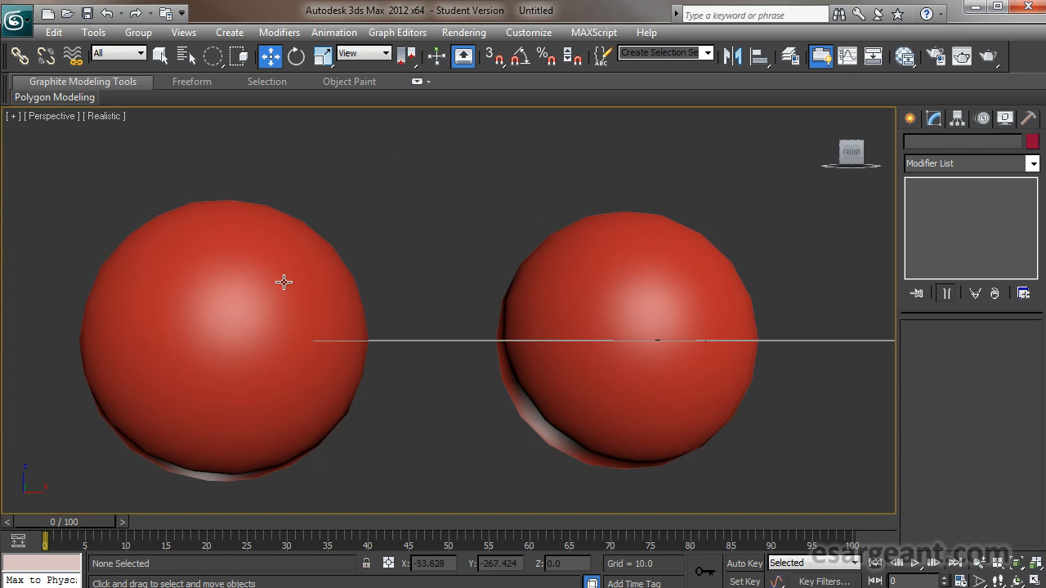
# Open the object color settings of orange01 and try a light and a darker orange from the 3ds Max palette
pyautogui.click(307, 283)
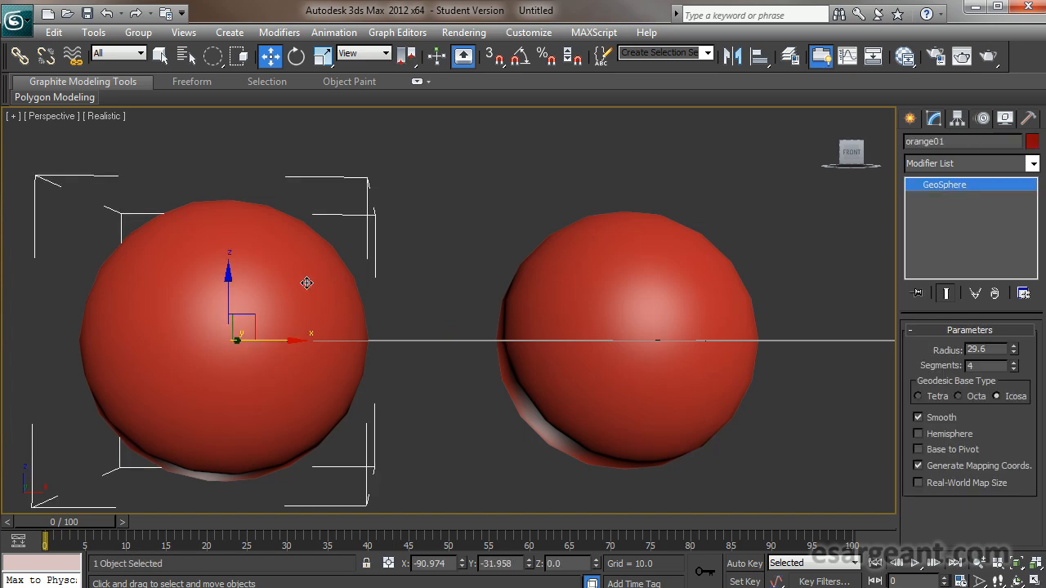
pyautogui.click(1032, 143)
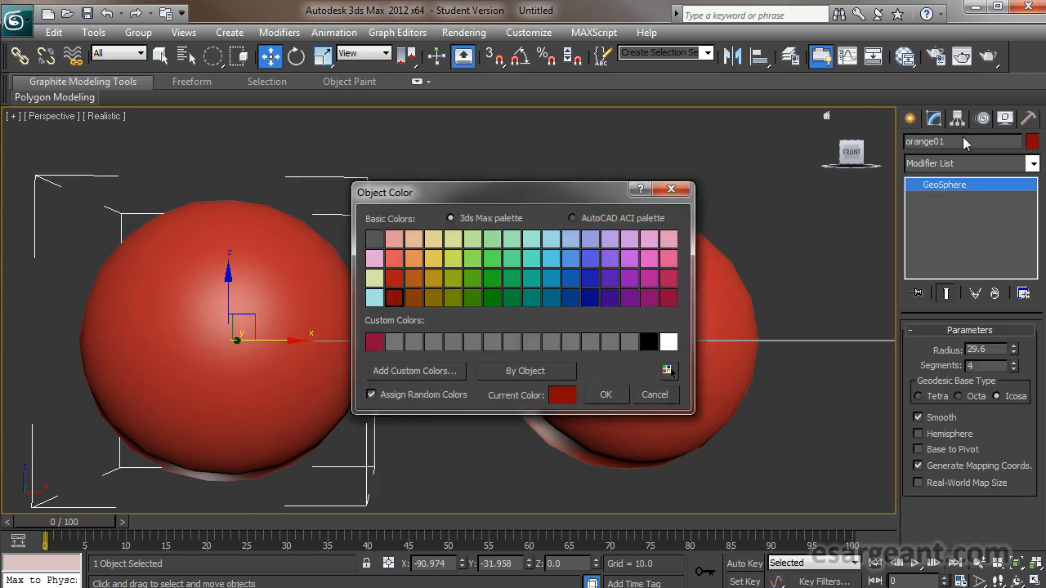
pyautogui.click(414, 259)
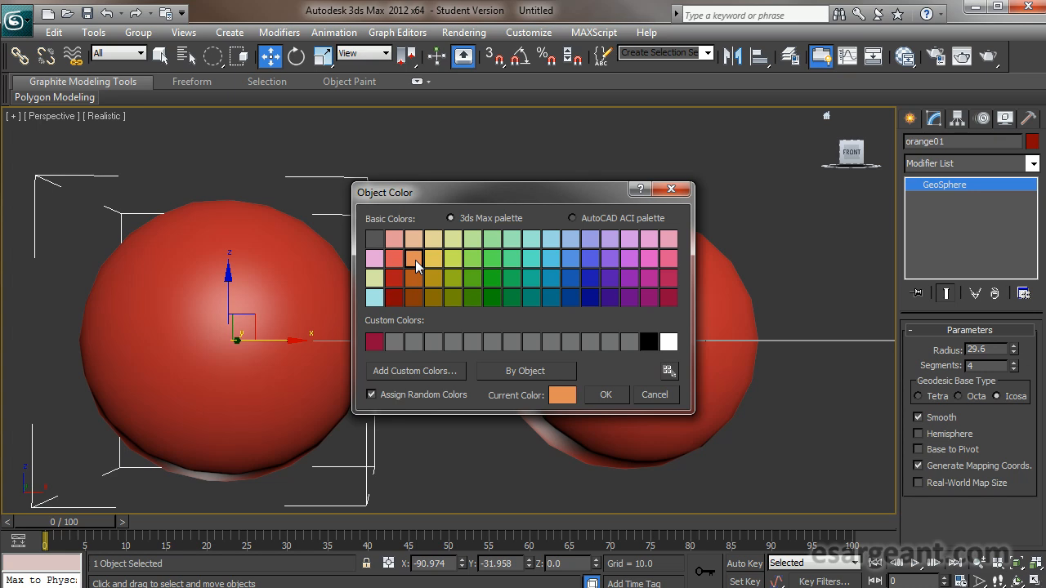
pyautogui.click(414, 278)
# Add a custom orange with RGB 215, 103, 12, assign it to orange01 and deselect the object
pyautogui.click(420, 370)
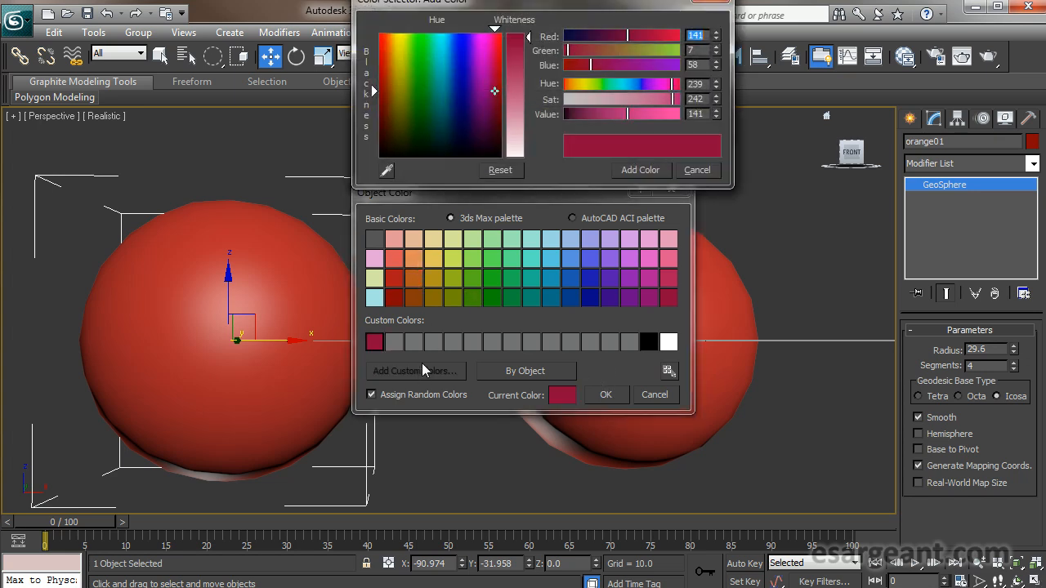
pyautogui.moveTo(393, 79); pyautogui.dragTo(388, 38)
pyautogui.moveTo(519, 38); pyautogui.dragTo(519, 57)
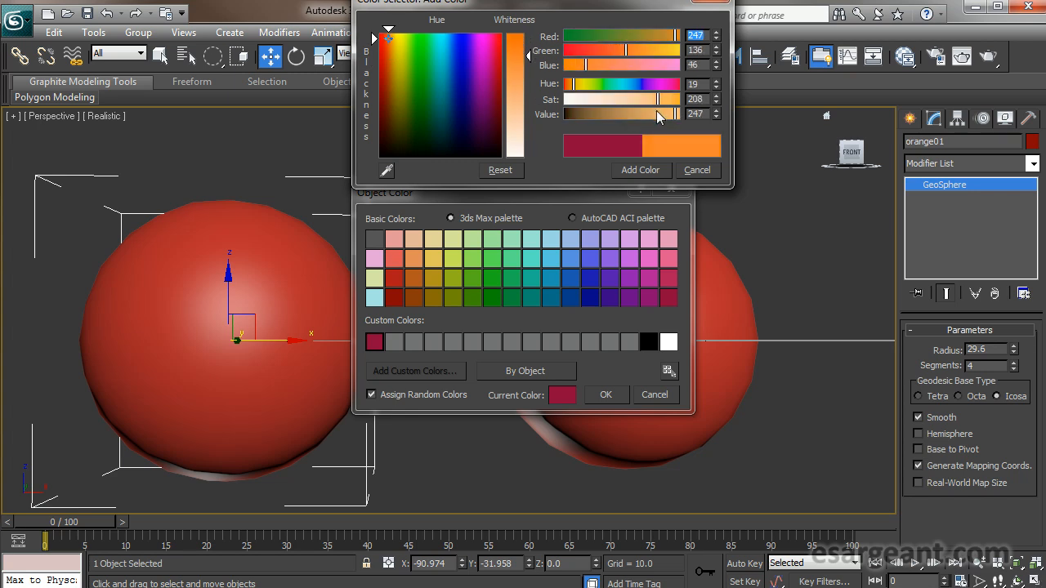
pyautogui.moveTo(660, 113); pyautogui.dragTo(661, 113)
pyautogui.moveTo(519, 46); pyautogui.dragTo(519, 39)
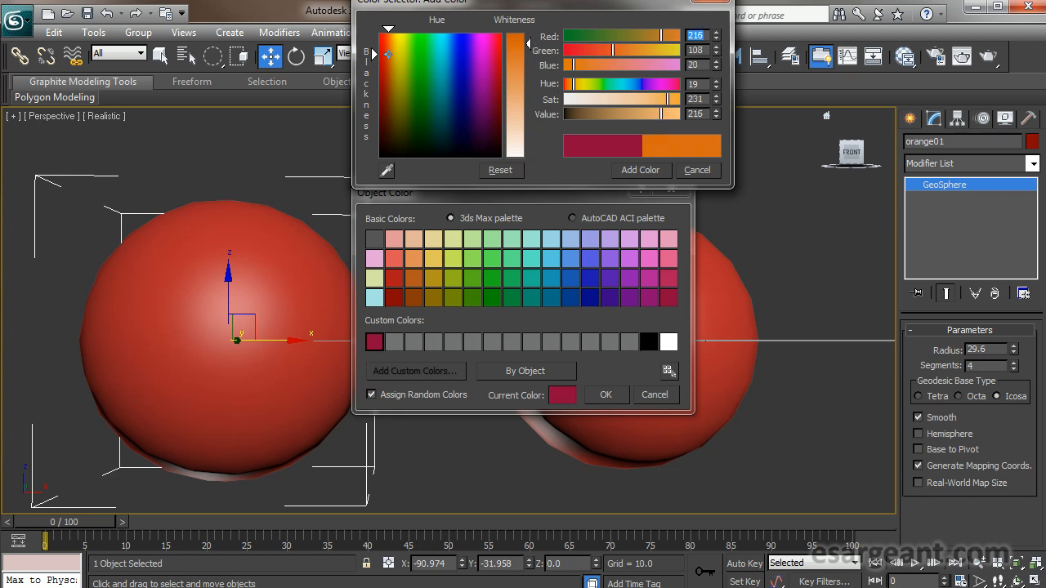
pyautogui.click(640, 170)
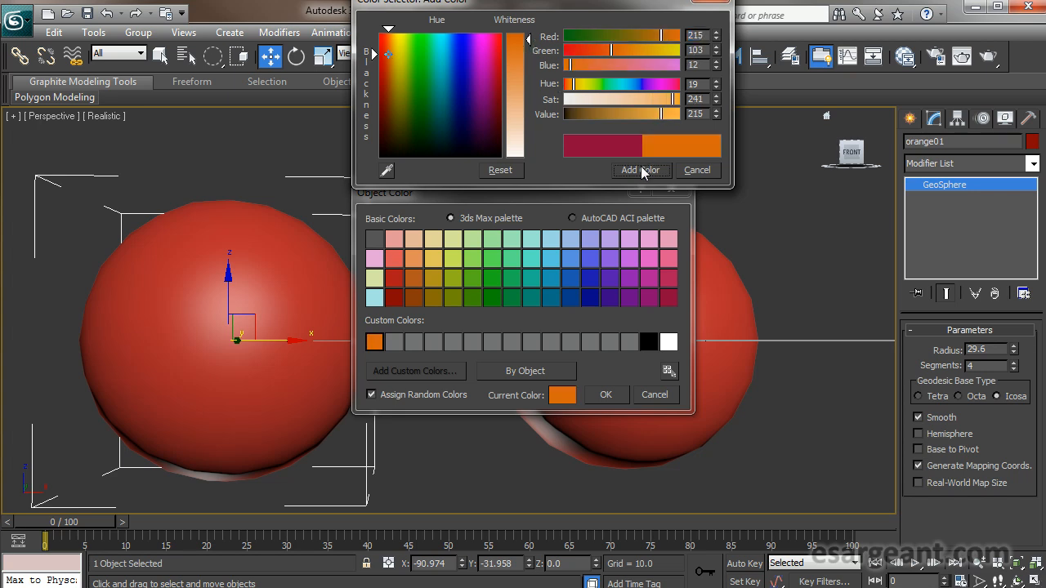
pyautogui.click(694, 170)
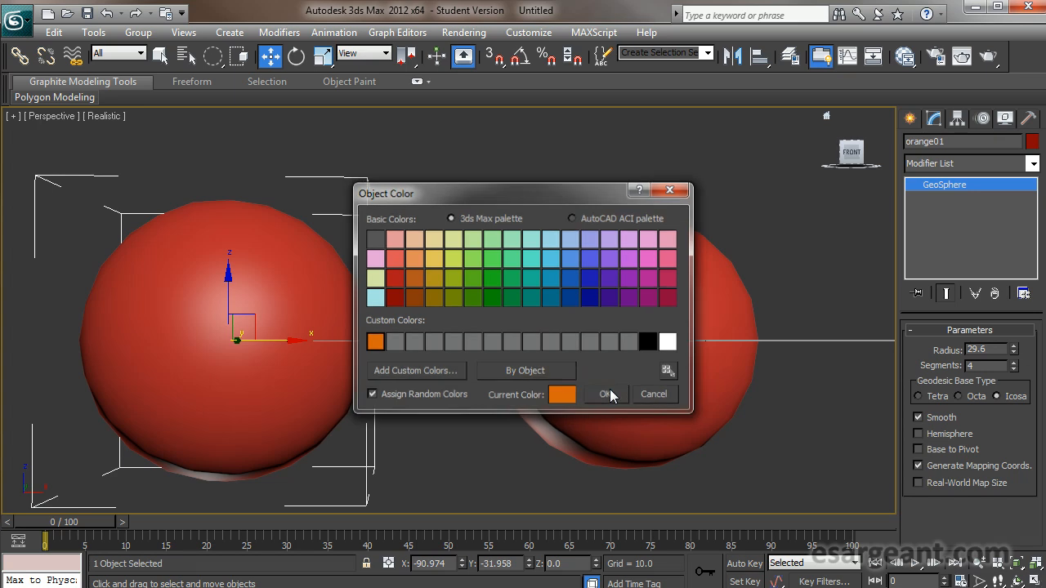
pyautogui.click(609, 396)
pyautogui.click(488, 198)
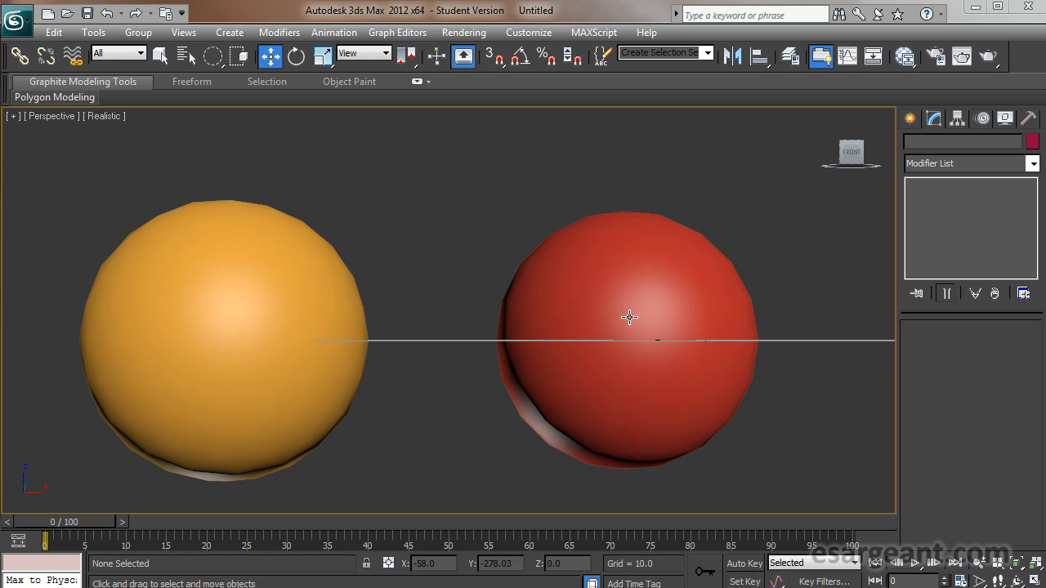
# Compare the orange and apple spheres with the fruit in the still-life.jpg reference photo in Windows Photo Viewer
pyautogui.hotkey('alt', 'Tab')
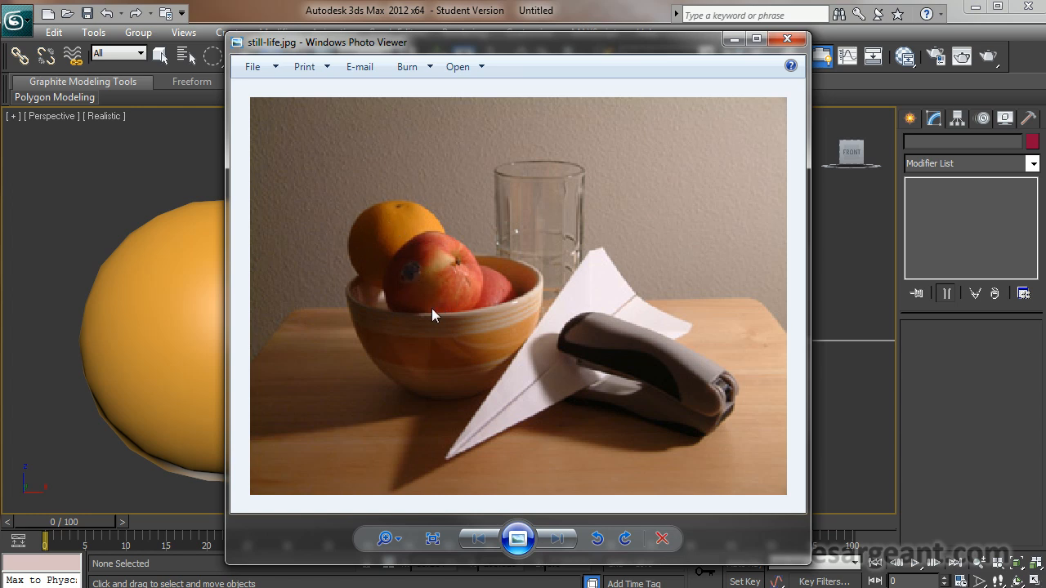
pyautogui.click(624, 10)
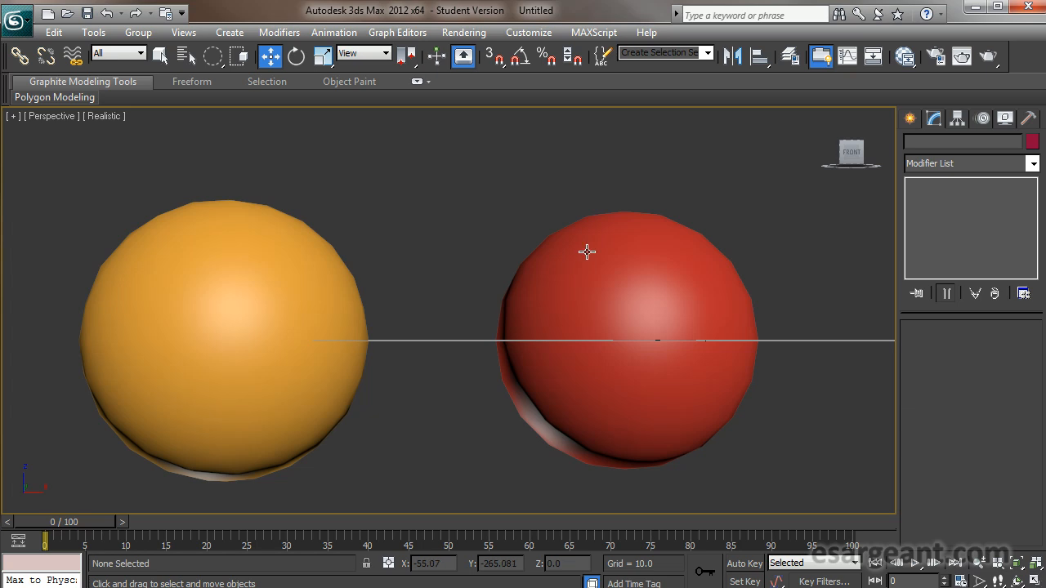
pyautogui.keyDown('alt'); pyautogui.moveTo(567, 234); pyautogui.dragTo(513, 279, button='middle'); pyautogui.keyUp('alt')
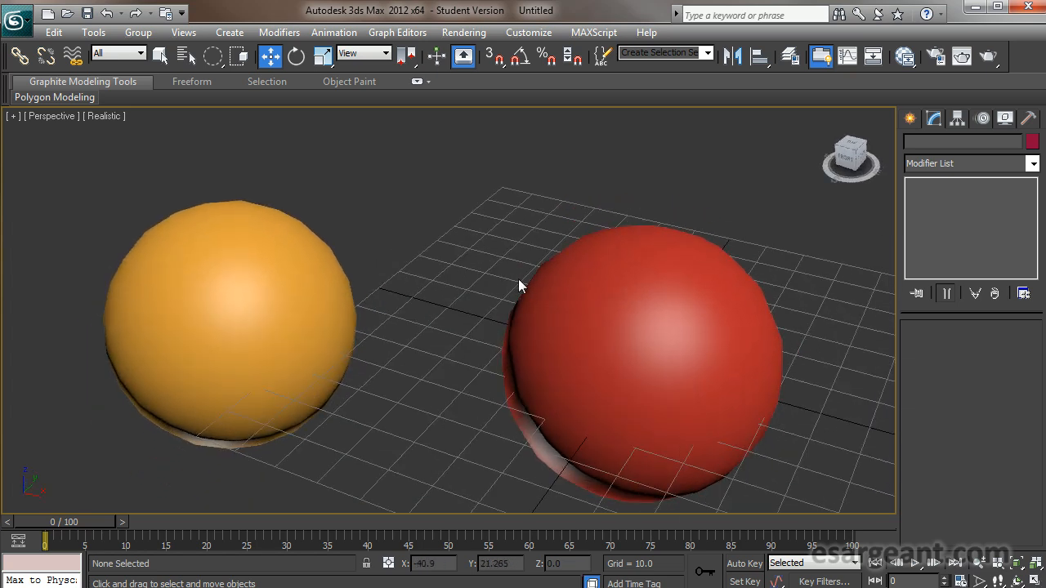
pyautogui.keyDown('alt'); pyautogui.moveTo(593, 299); pyautogui.dragTo(666, 280, button='middle'); pyautogui.keyUp('alt')
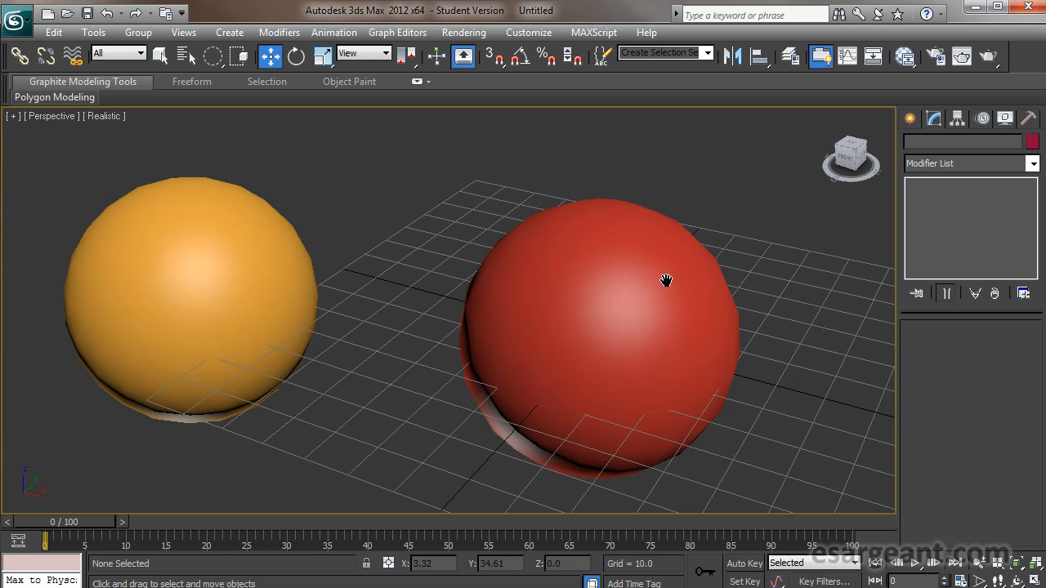
pyautogui.scroll(-8, 694, 282)
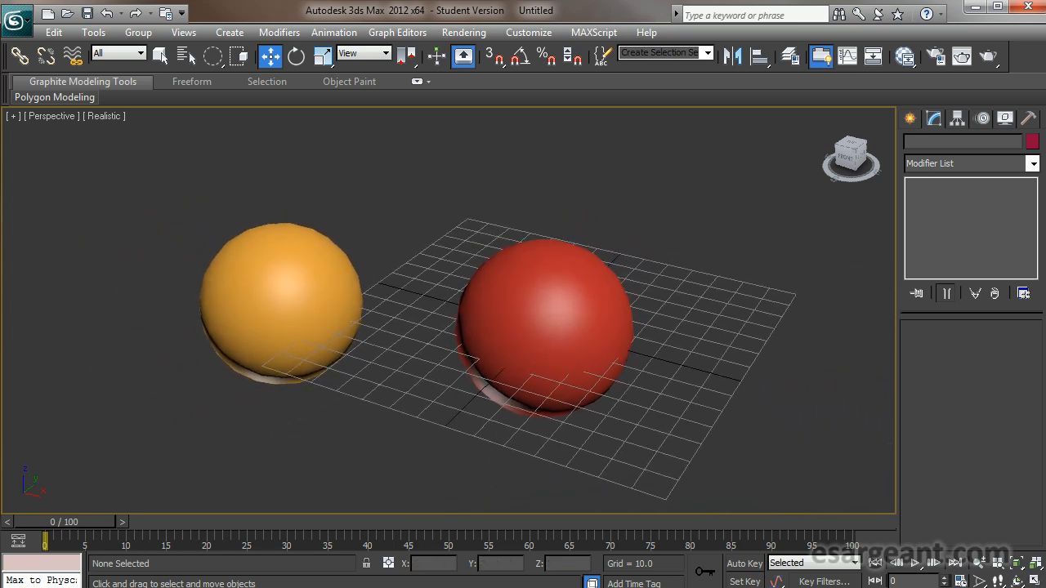
pyautogui.hotkey('alt', 'Tab')
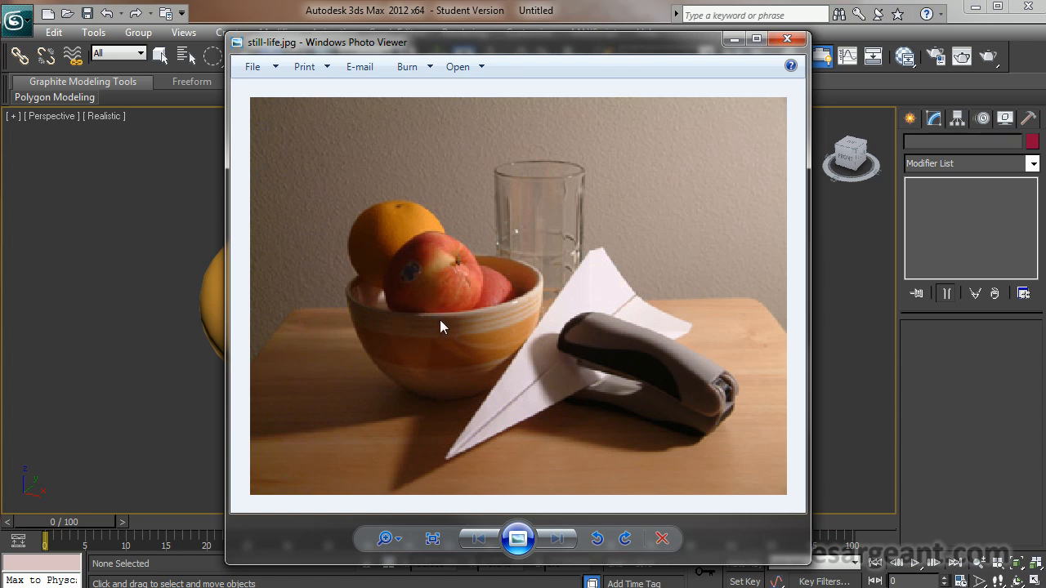
pyautogui.click(629, 14)
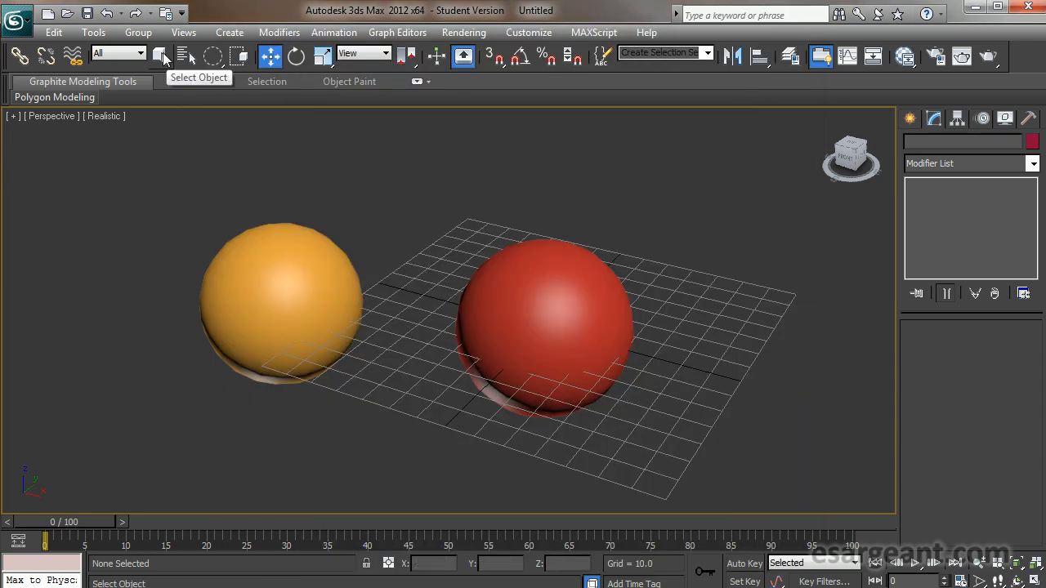
# Activate Select Object, pick orange01, and switch the selection to the apple01 sphere
pyautogui.click(160, 55)
pyautogui.click(314, 298)
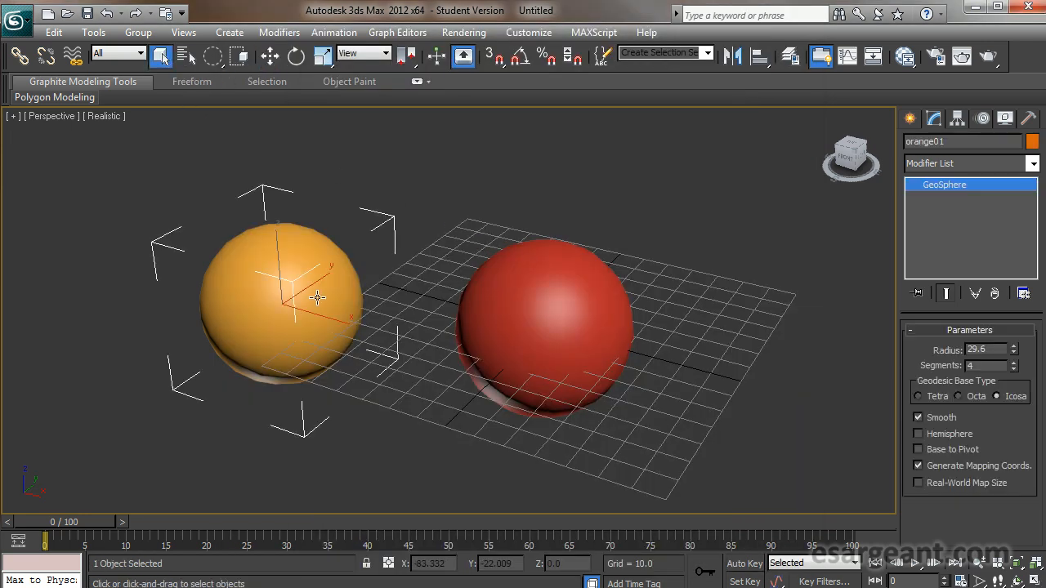
pyautogui.click(610, 330)
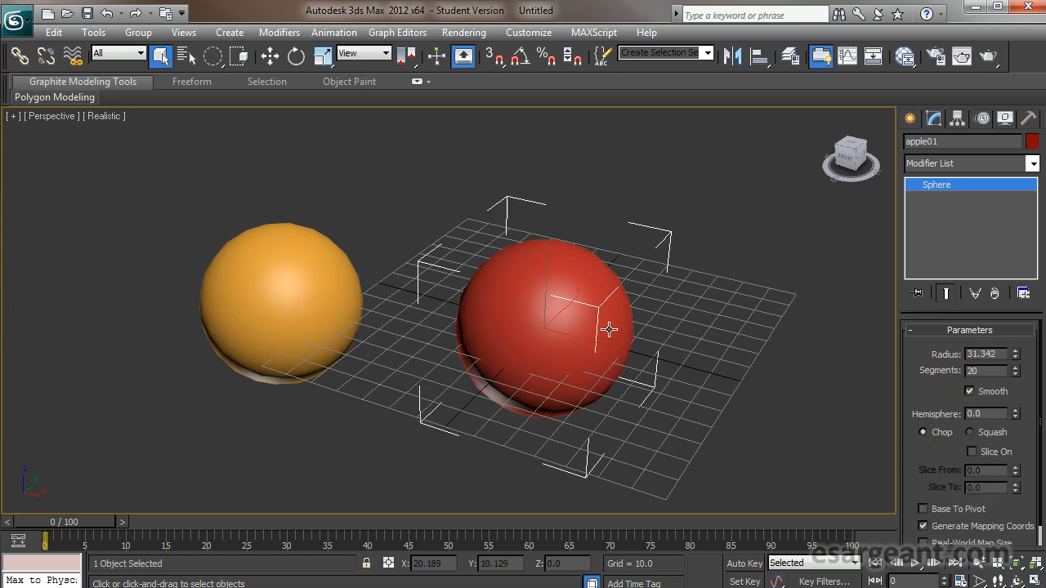
# Switch the selection between the two spheres, finish on orange01 and activate Select and Move
pyautogui.click(340, 301)
pyautogui.click(548, 312)
pyautogui.click(317, 298)
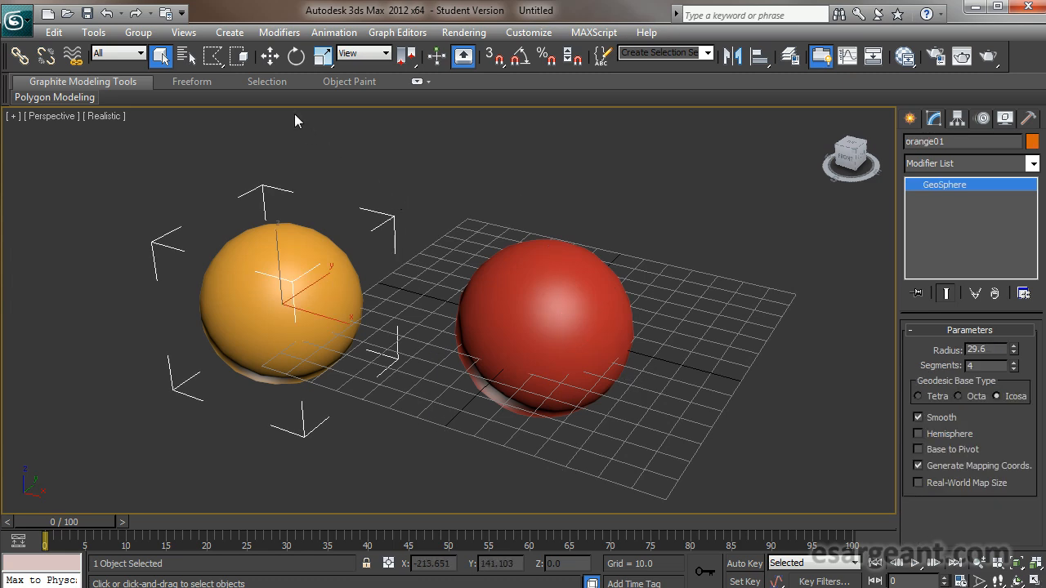
pyautogui.click(271, 57)
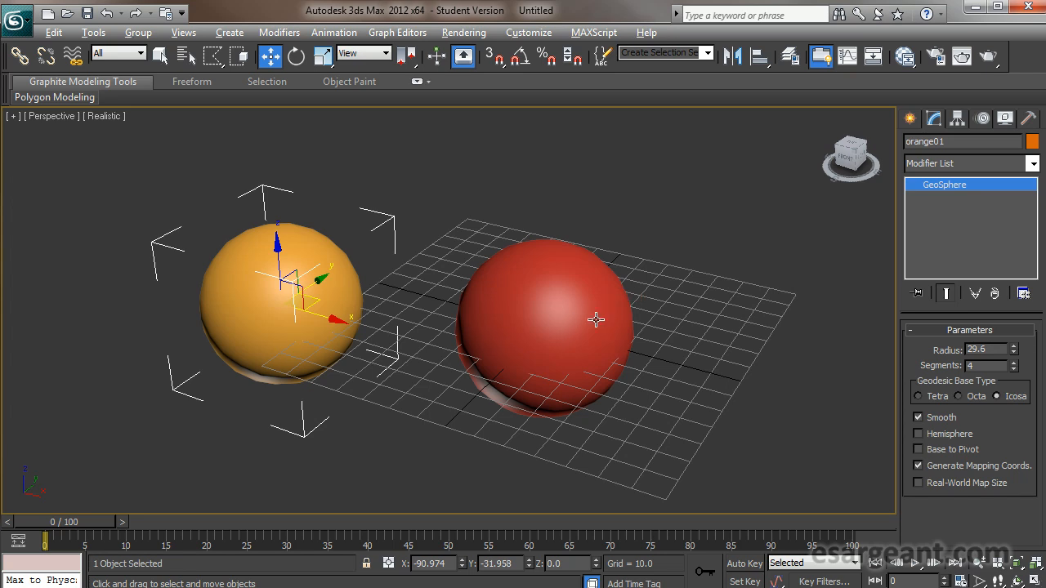
# Examine both spheres from several perspective angles and in the Top and Front views, finishing in the maximized Perspective view
pyautogui.keyDown('alt'); pyautogui.moveTo(708, 274); pyautogui.dragTo(592, 301, button='middle'); pyautogui.keyUp('alt')
pyautogui.keyDown('alt'); pyautogui.moveTo(479, 251); pyautogui.dragTo(551, 283, button='middle'); pyautogui.keyUp('alt')
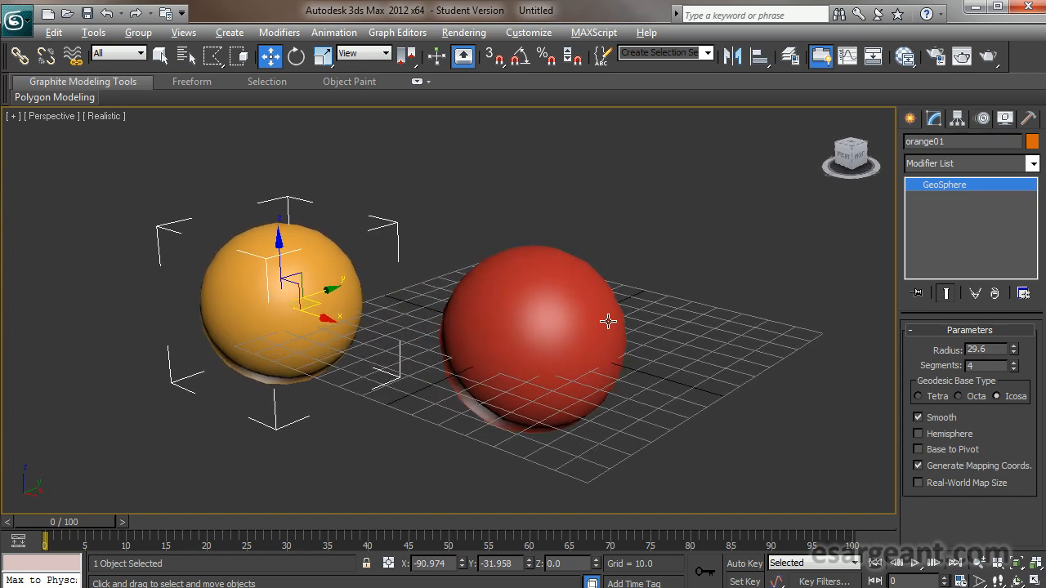
pyautogui.keyDown('alt'); pyautogui.moveTo(657, 283); pyautogui.dragTo(425, 366, button='middle'); pyautogui.keyUp('alt')
pyautogui.keyDown('alt'); pyautogui.moveTo(612, 379); pyautogui.dragTo(665, 373, button='middle'); pyautogui.keyUp('alt')
pyautogui.keyDown('alt'); pyautogui.moveTo(443, 423); pyautogui.dragTo(697, 336, button='middle'); pyautogui.keyUp('alt')
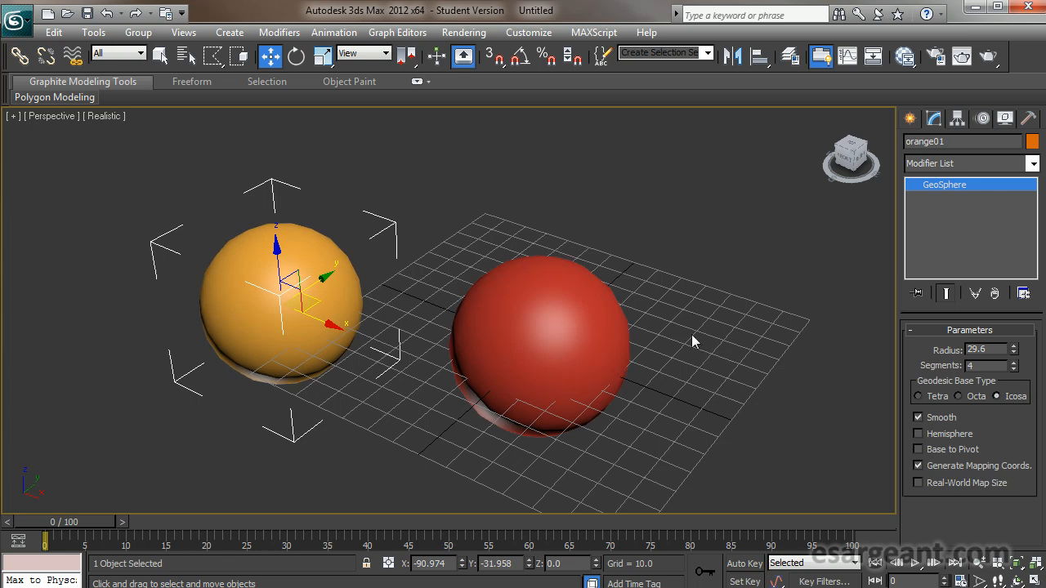
pyautogui.hotkey('alt', 'w')
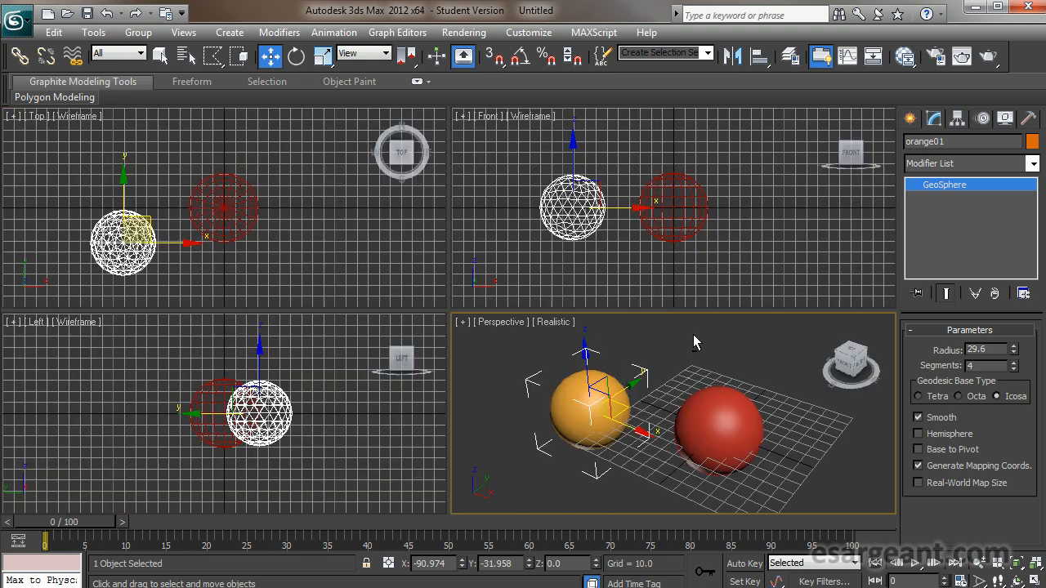
pyautogui.click(343, 218)
pyautogui.hotkey('alt', 'w')
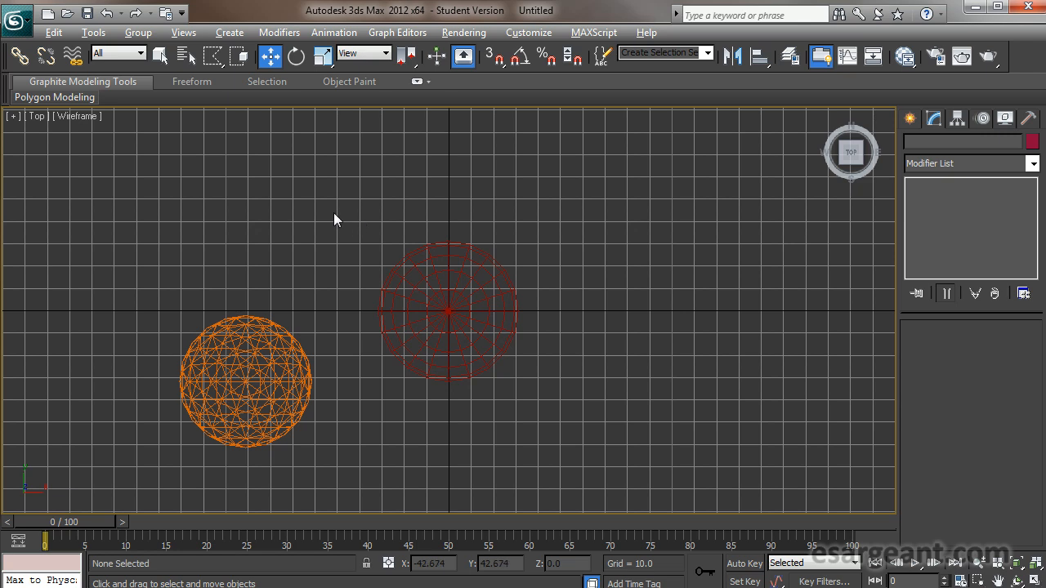
pyautogui.hotkey('alt', 'w')
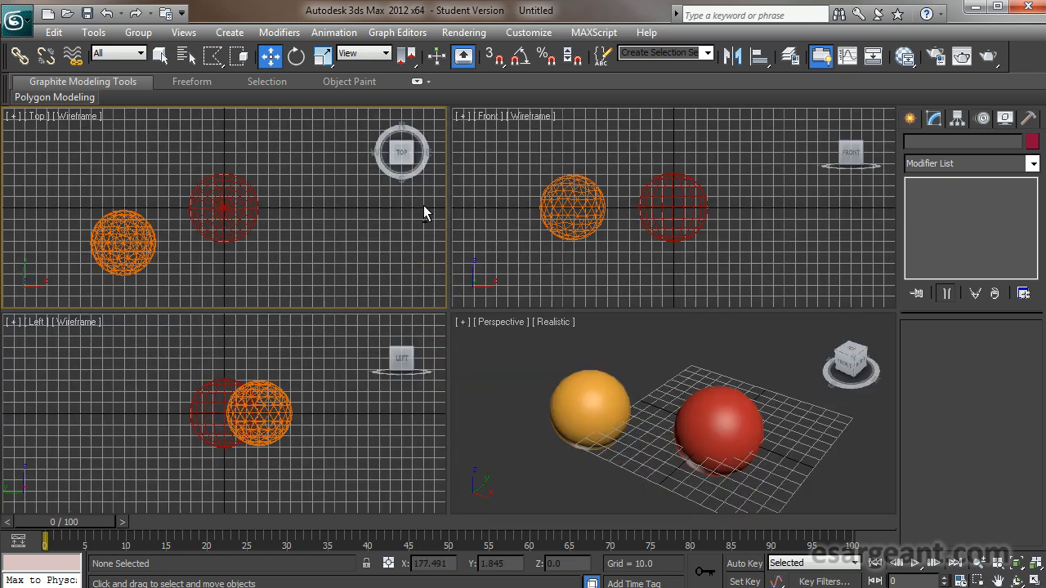
pyautogui.click(492, 222)
pyautogui.hotkey('alt', 'w')
pyautogui.hotkey('alt', 'w')
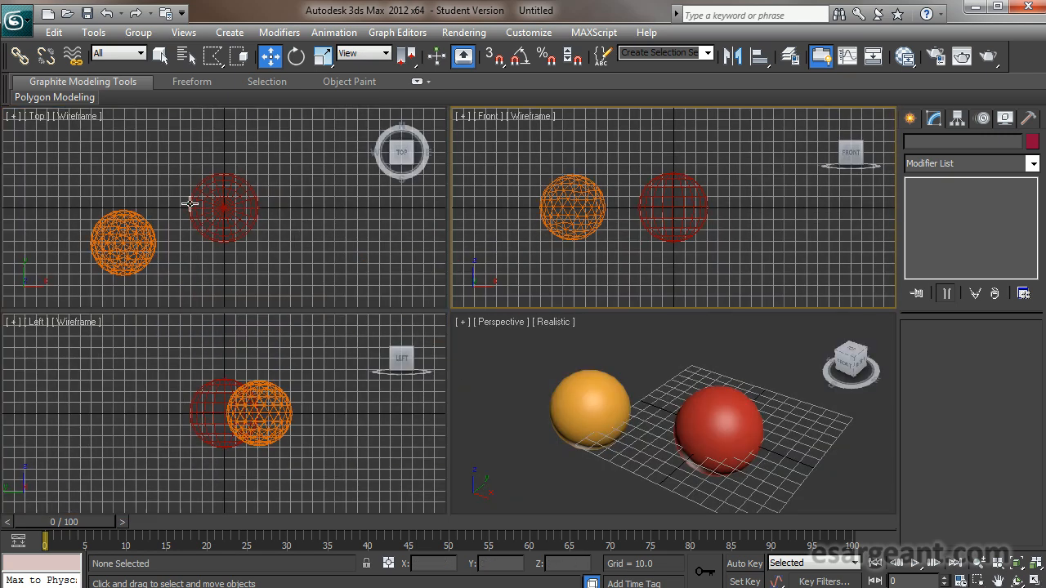
pyautogui.click(509, 380)
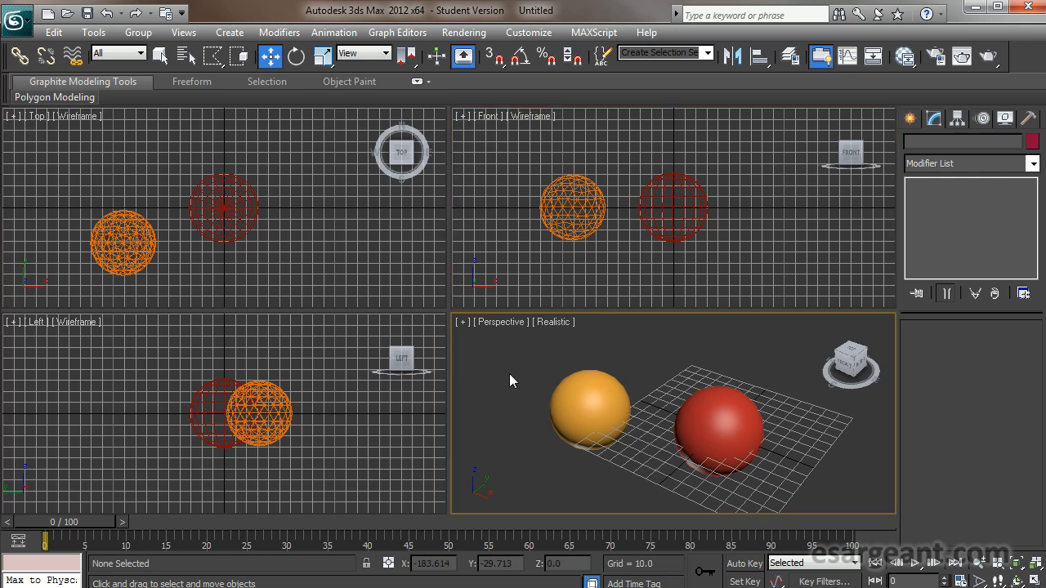
pyautogui.hotkey('alt', 'w')
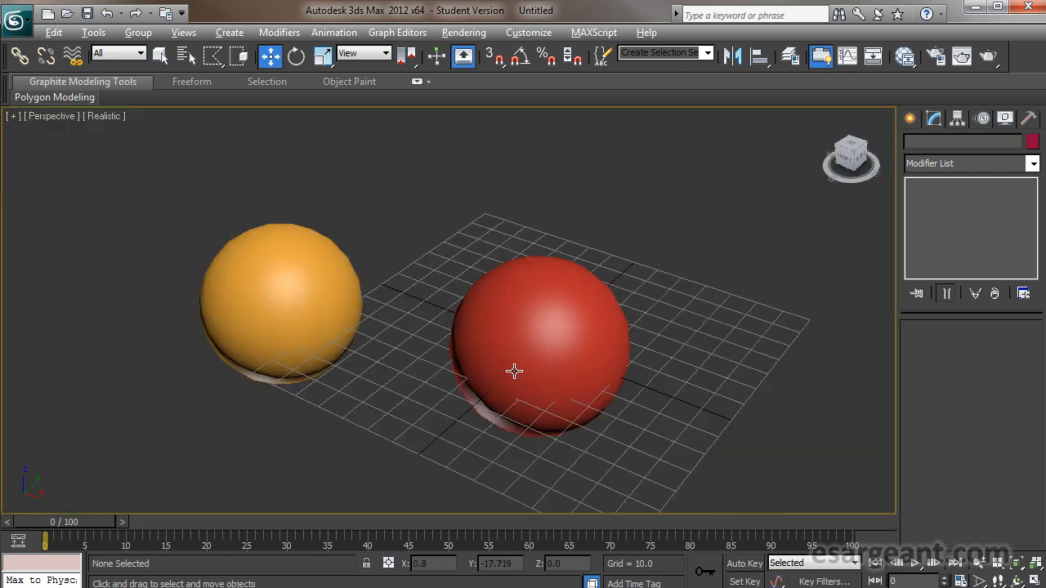
# Select orange01 and move it along single axes and within a plane to about X -78.4, Y -12.2, Z 18.9
pyautogui.click(277, 308)
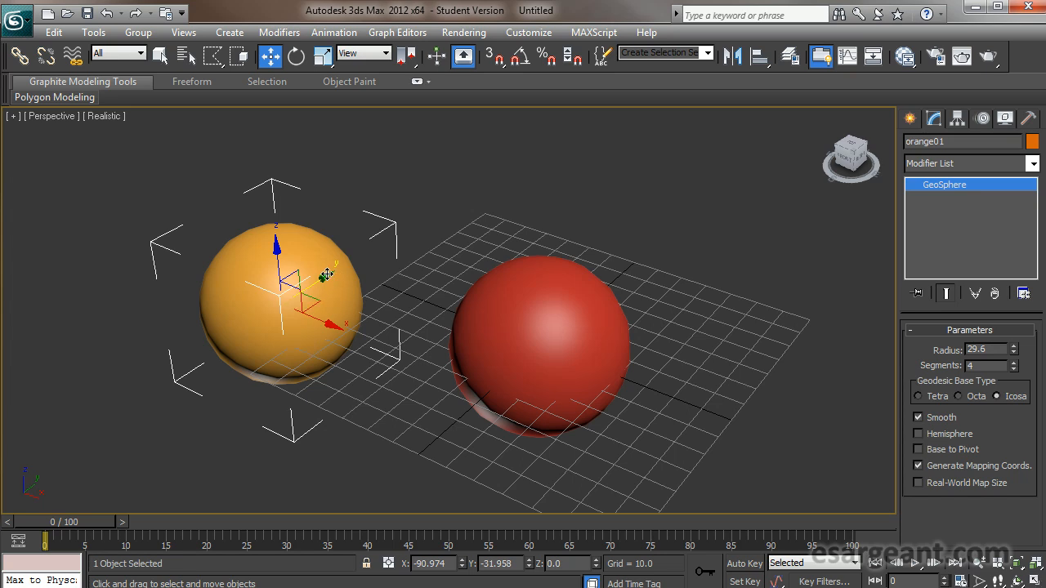
pyautogui.moveTo(327, 277); pyautogui.dragTo(429, 246)
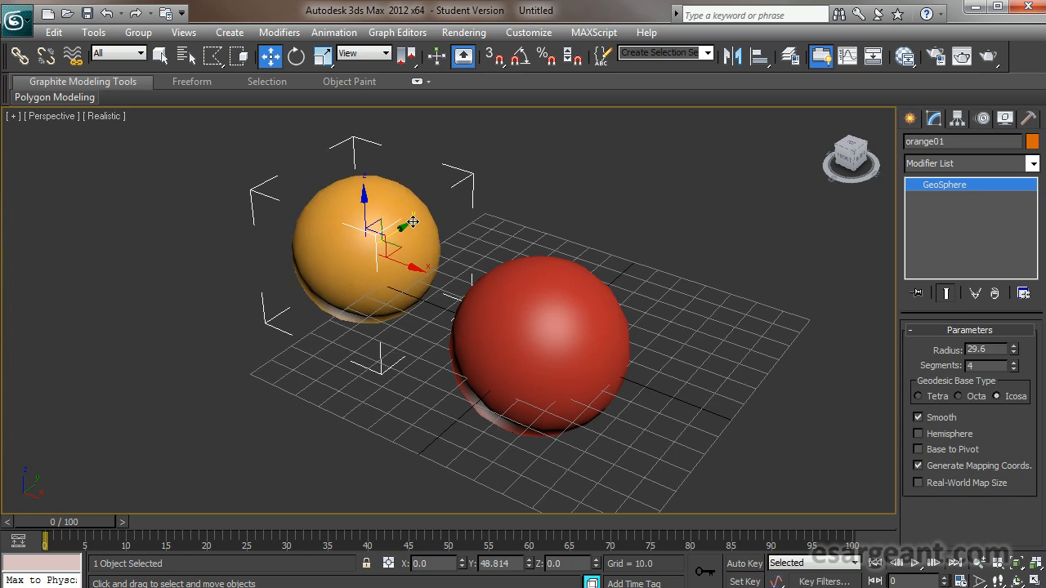
pyautogui.moveTo(364, 199); pyautogui.dragTo(373, 175)
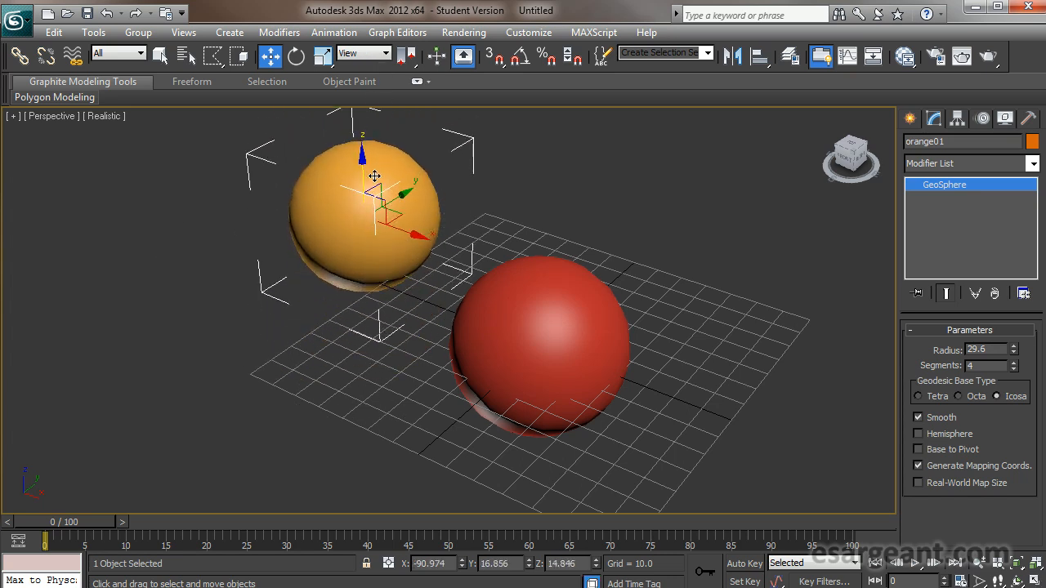
pyautogui.moveTo(417, 235); pyautogui.dragTo(426, 283)
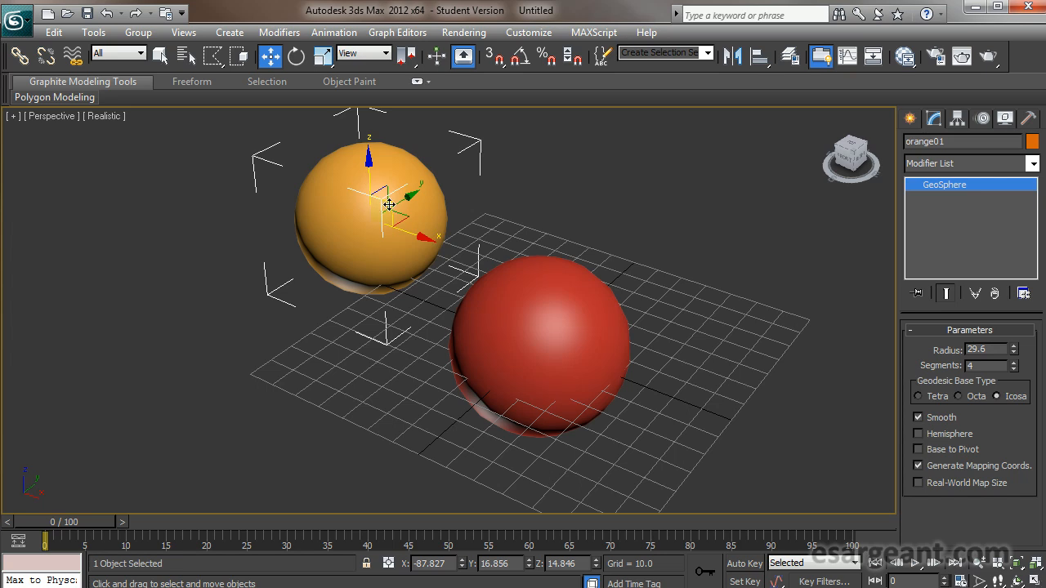
pyautogui.moveTo(388, 203); pyautogui.dragTo(349, 213)
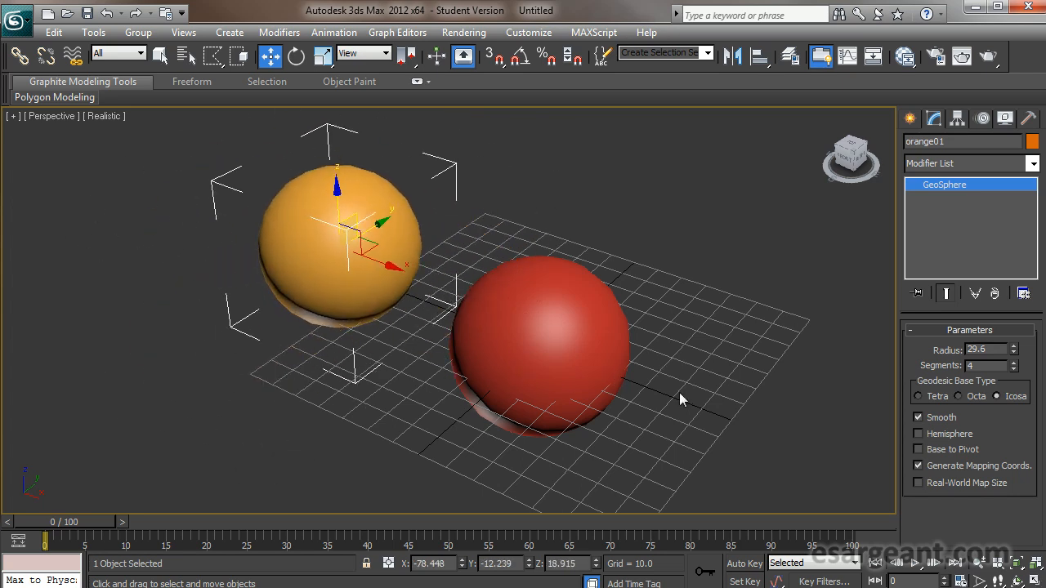
# Move orange01 along Y and X to about X -43.6, Y 35.5, close behind the apple
pyautogui.keyDown('alt'); pyautogui.moveTo(675, 402); pyautogui.dragTo(626, 401, button='middle'); pyautogui.keyUp('alt')
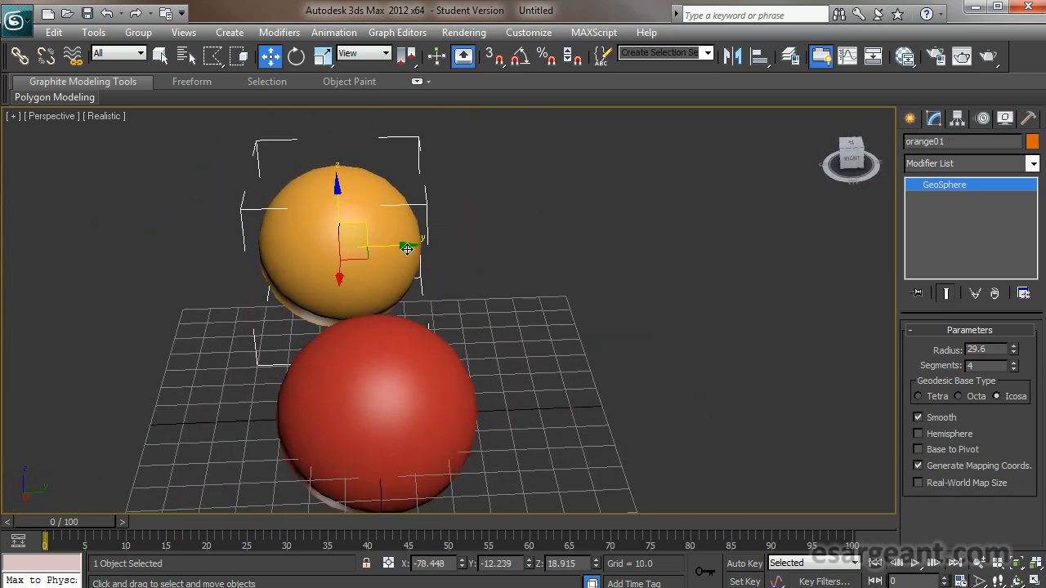
pyautogui.moveTo(406, 246); pyautogui.dragTo(539, 238)
pyautogui.keyDown('alt'); pyautogui.moveTo(540, 239); pyautogui.dragTo(403, 334, button='middle'); pyautogui.keyUp('alt')
pyautogui.moveTo(537, 248); pyautogui.dragTo(634, 250)
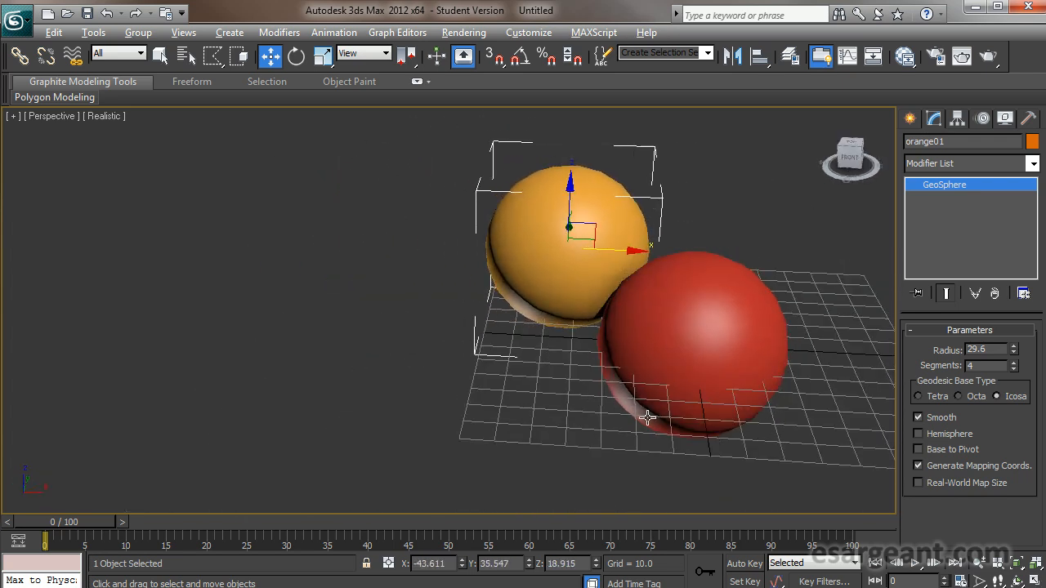
# Check the placement of apple01 and orange01 from above and at an angle, finishing with orange01 selected
pyautogui.click(594, 421)
pyautogui.keyDown('alt'); pyautogui.moveTo(563, 399); pyautogui.dragTo(562, 342, button='middle'); pyautogui.keyUp('alt')
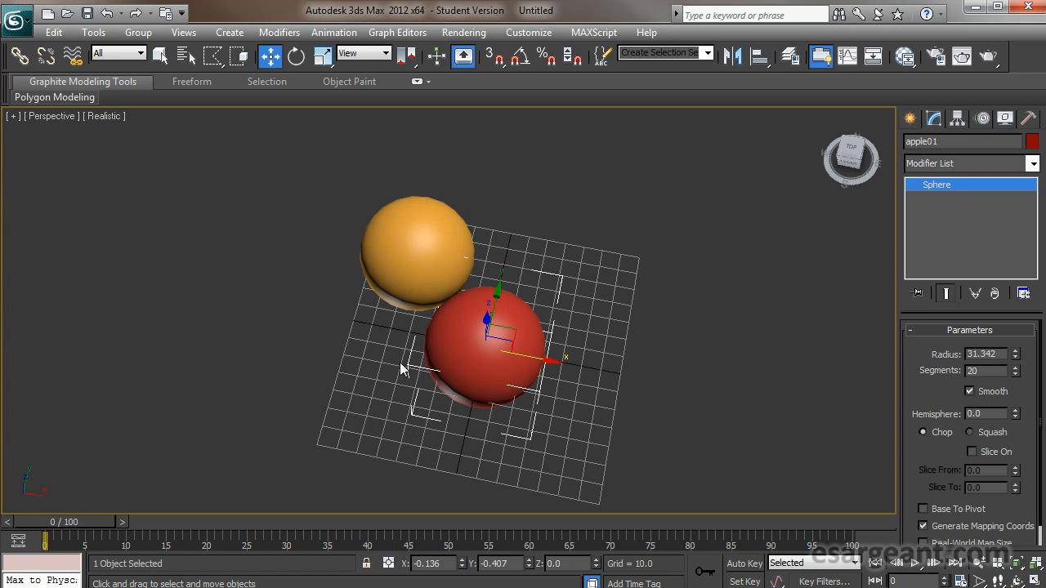
pyautogui.click(374, 355)
pyautogui.click(441, 252)
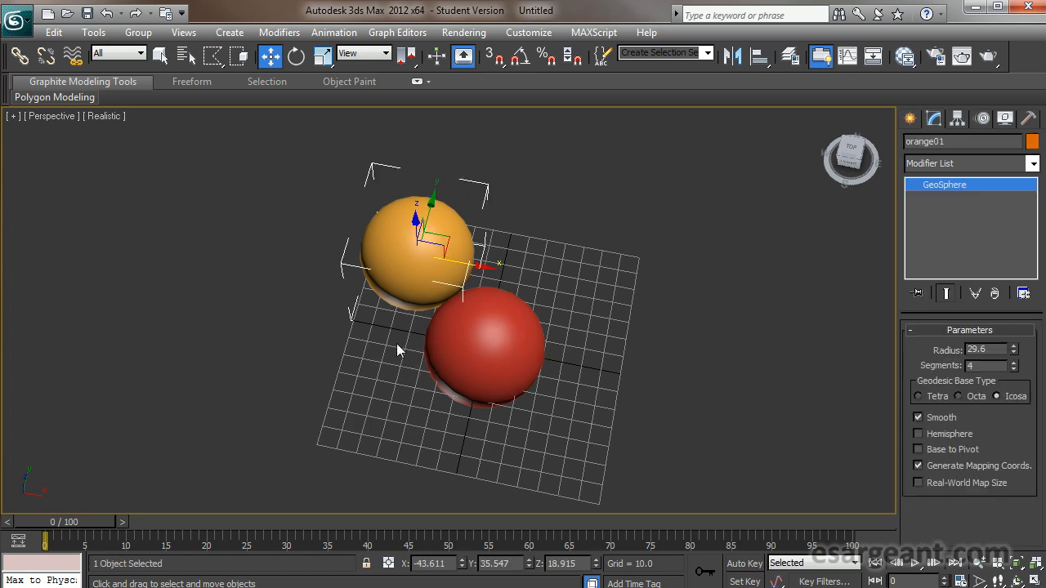
pyautogui.keyDown('alt'); pyautogui.moveTo(392, 322); pyautogui.dragTo(344, 301, button='middle'); pyautogui.keyUp('alt')
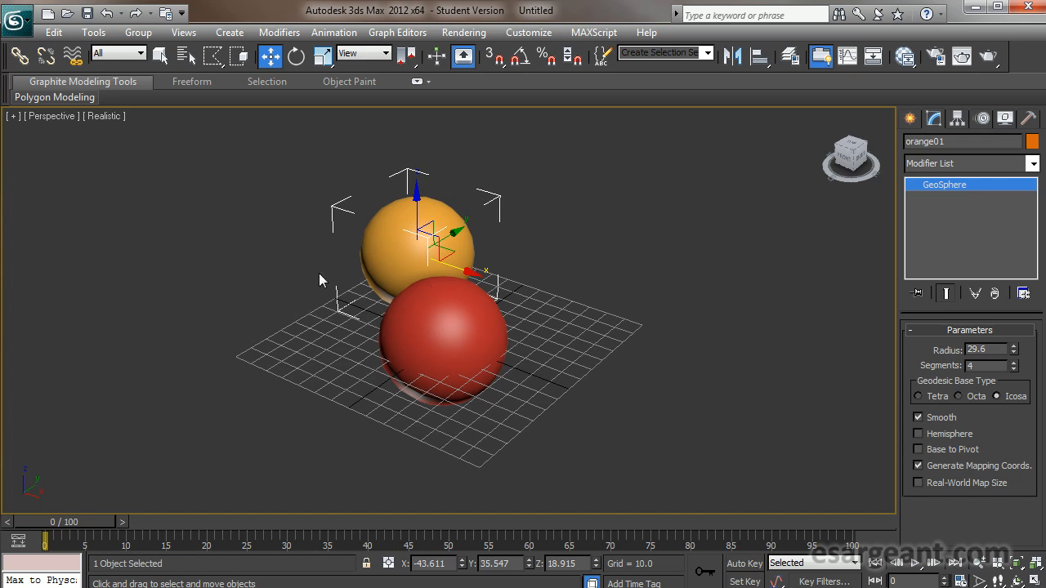
# Look through the Uniform Scale, Non-uniform Scale and Squash variants and activate Select and Uniform Scale for orange01
pyautogui.click(324, 62)
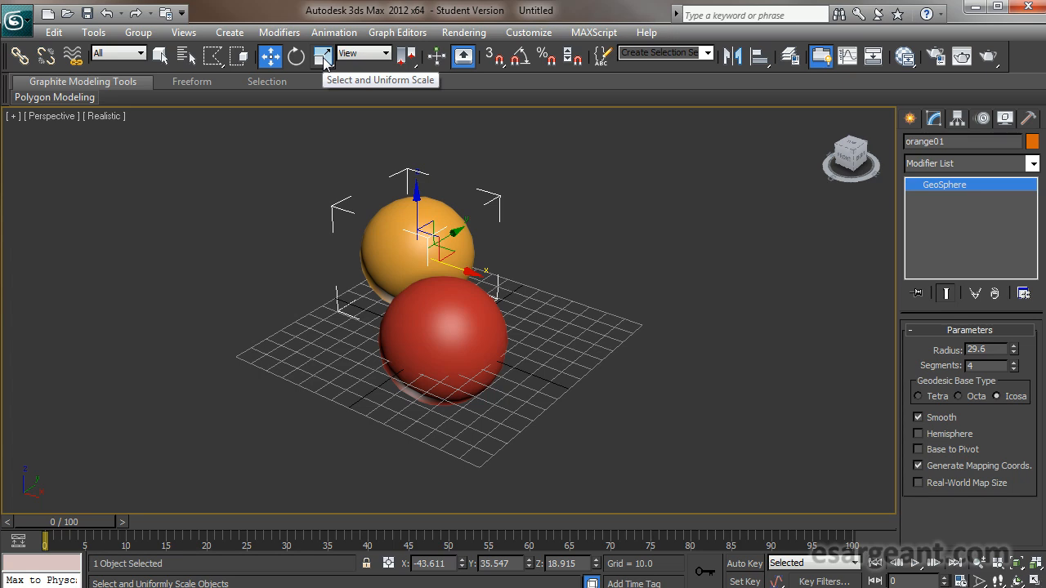
pyautogui.click(323, 62)
pyautogui.moveTo(325, 64); pyautogui.dragTo(323, 107)
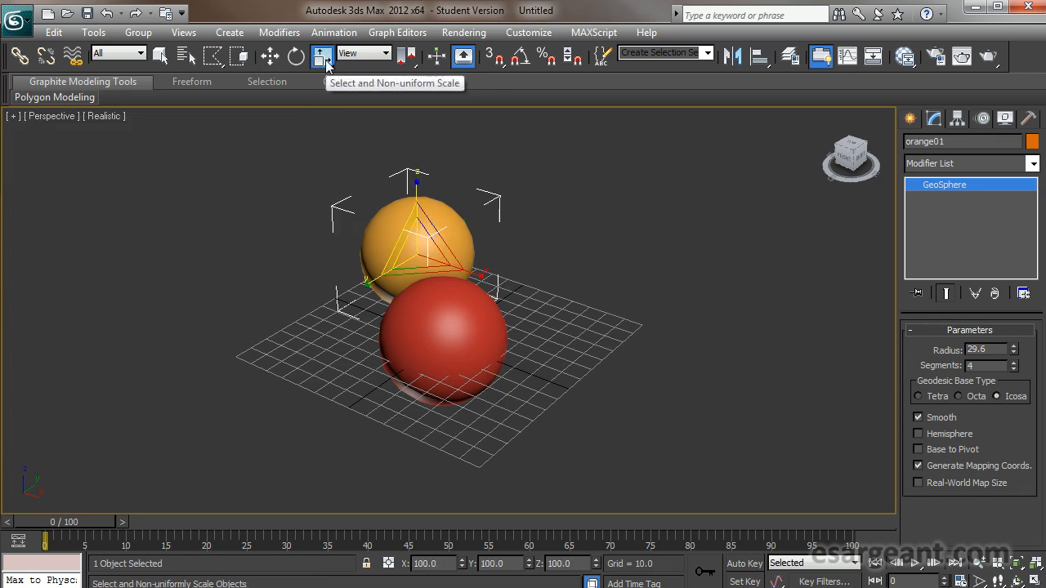
pyautogui.moveTo(326, 65); pyautogui.dragTo(323, 132)
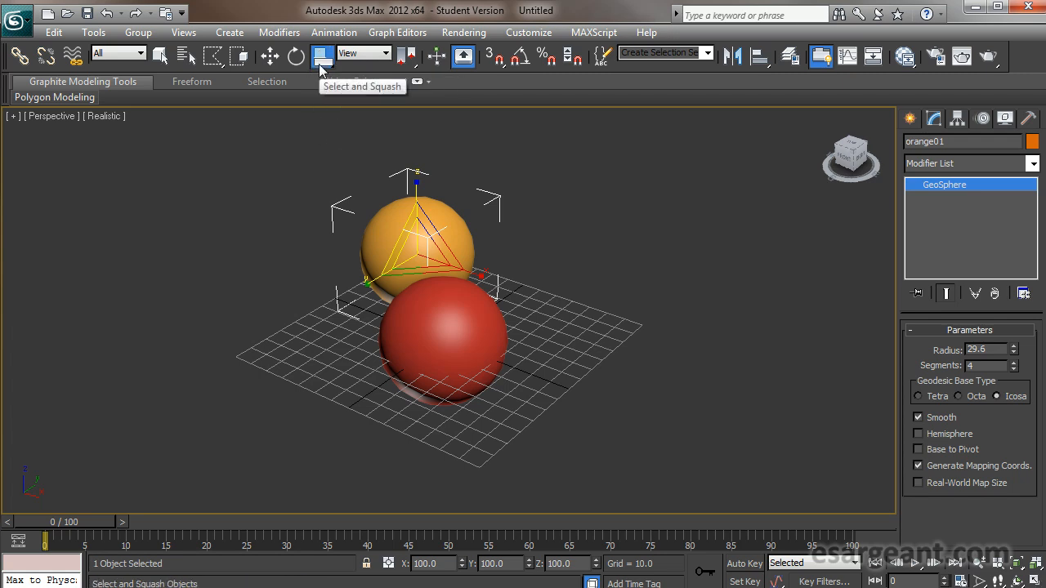
pyautogui.moveTo(321, 69); pyautogui.dragTo(319, 83)
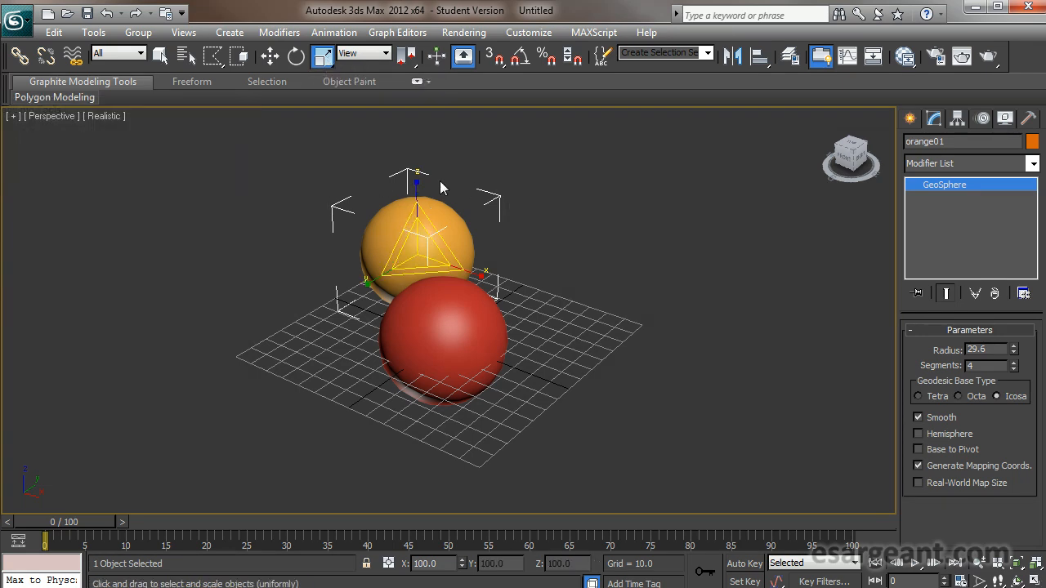
pyautogui.press('r')
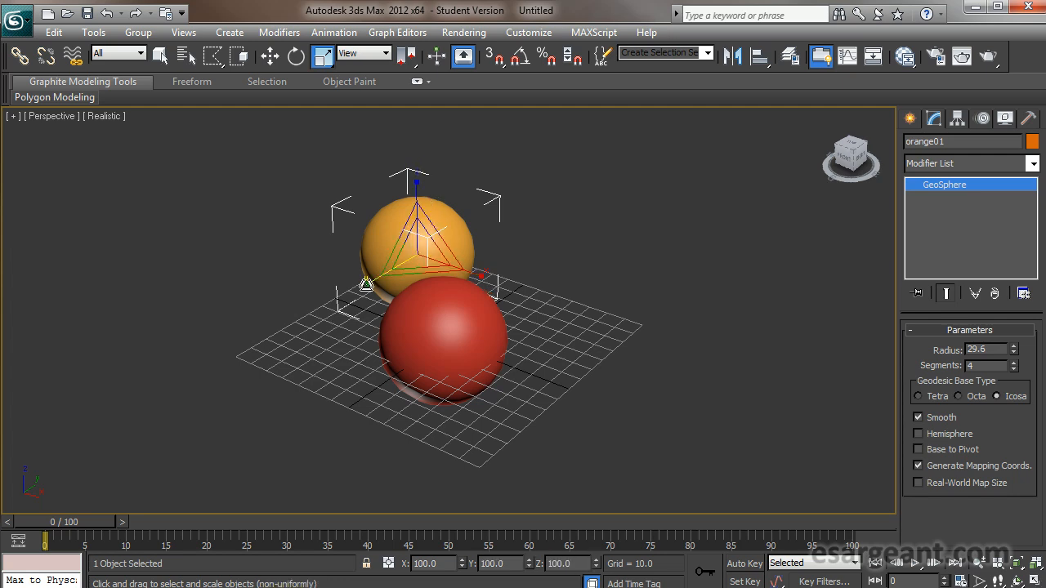
# Try scaling orange01 along Y, X and Z separately and in the YZ plane, undoing each change
pyautogui.moveTo(364, 284); pyautogui.dragTo(217, 378)
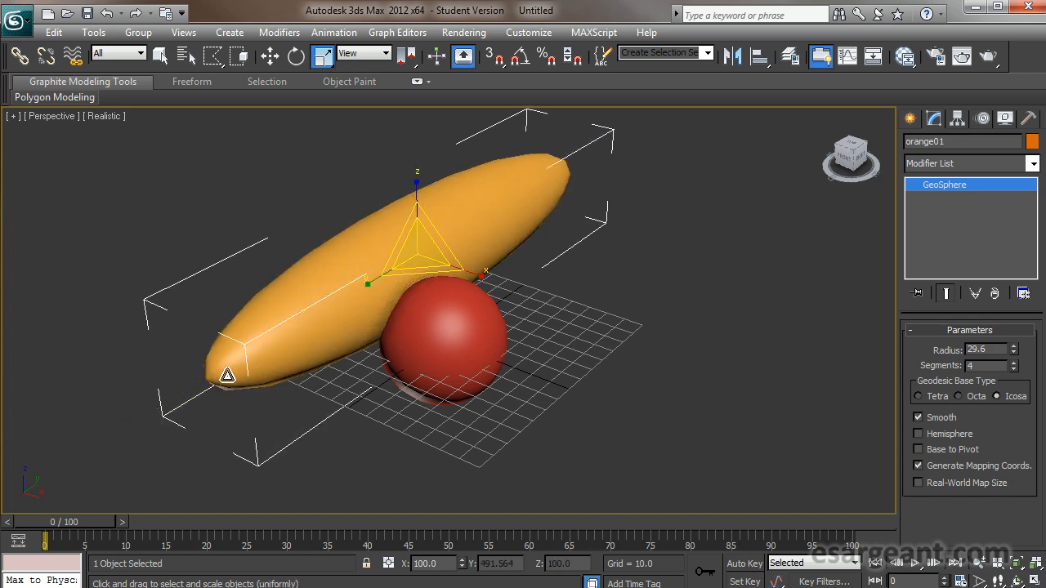
pyautogui.hotkey('ctrl', 'z')
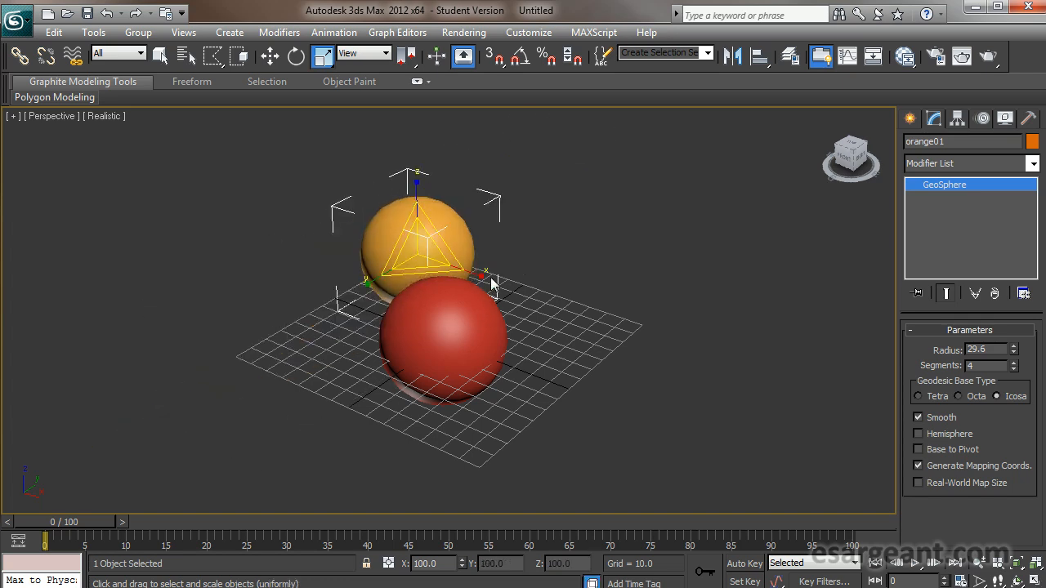
pyautogui.moveTo(478, 271); pyautogui.dragTo(561, 325)
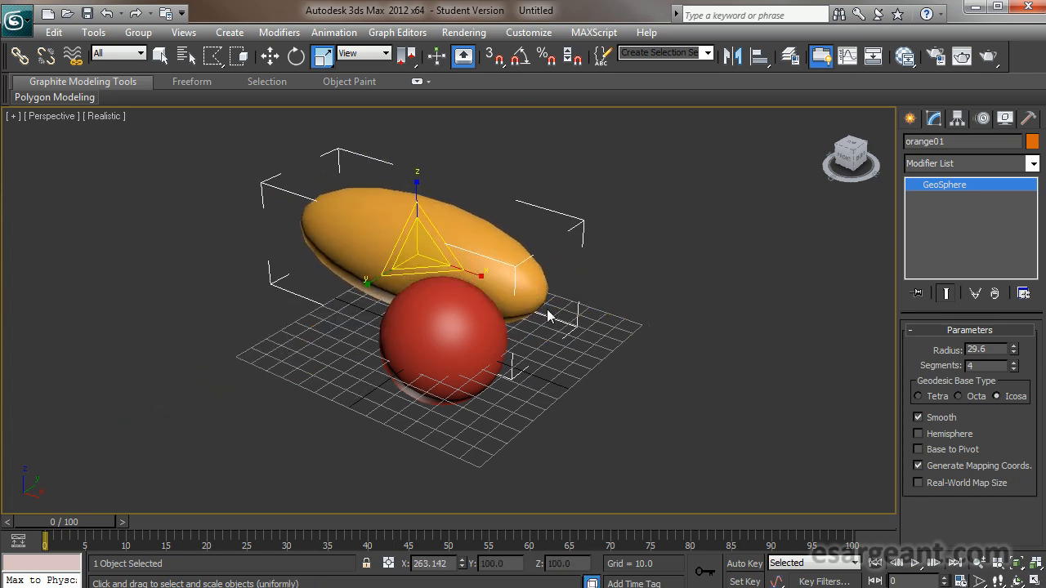
pyautogui.hotkey('ctrl', 'z')
pyautogui.moveTo(416, 181); pyautogui.dragTo(434, 82)
pyautogui.hotkey('ctrl', 'z')
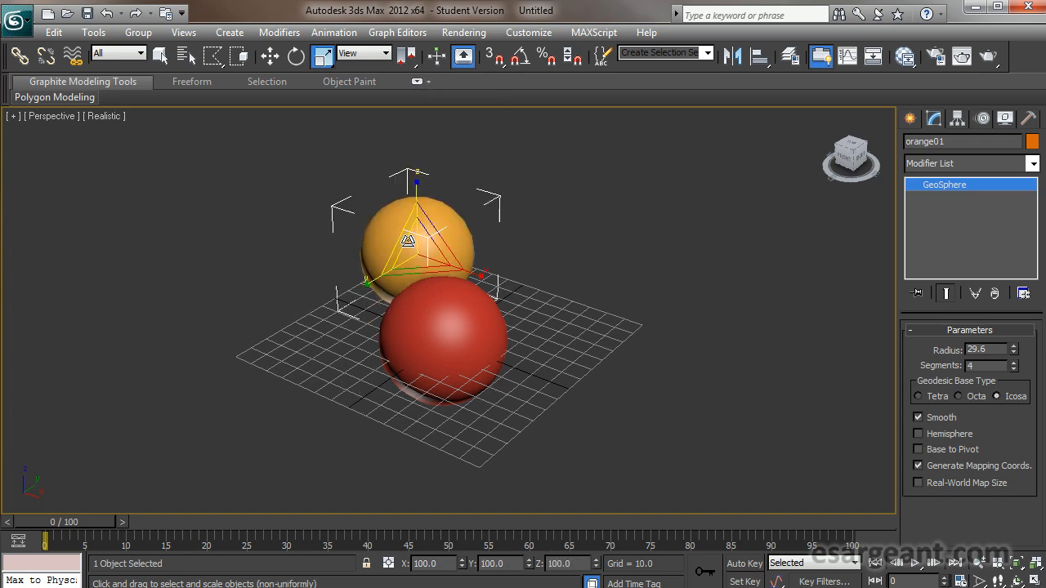
pyautogui.moveTo(407, 241); pyautogui.dragTo(382, 258)
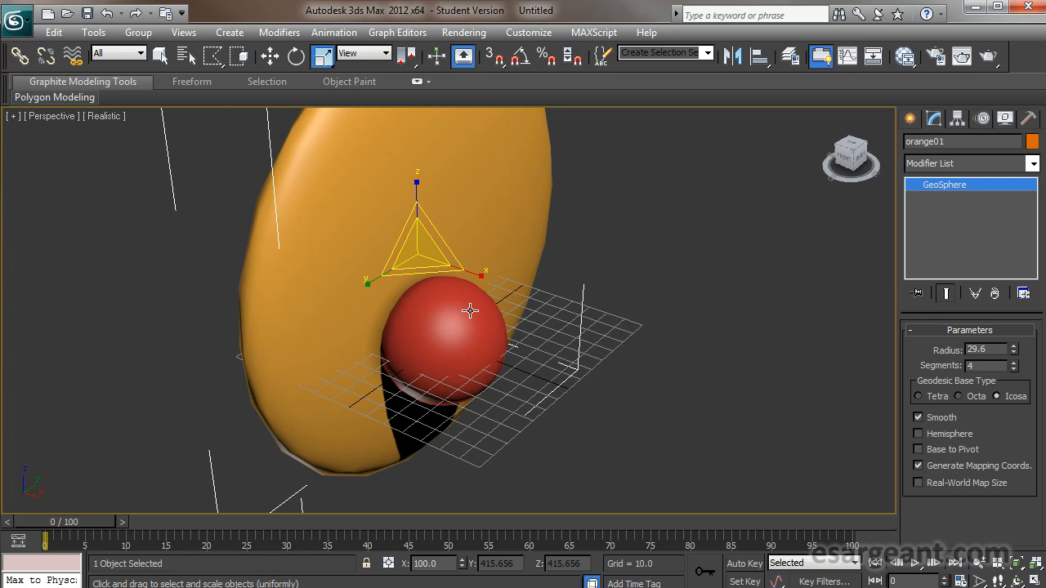
pyautogui.hotkey('ctrl', 'z')
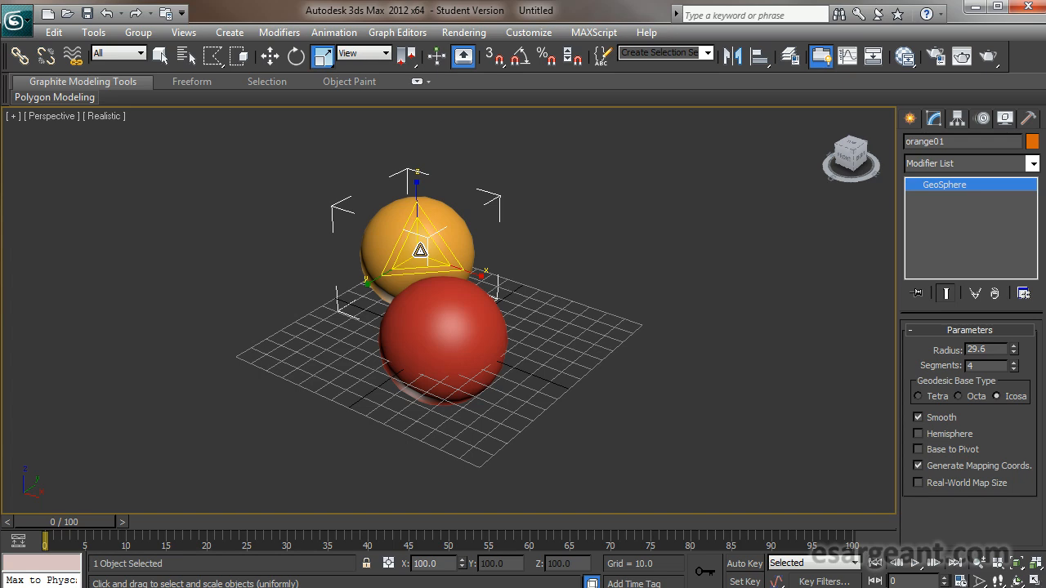
# Scale orange01 uniformly to about 39 percent and compare the fruit with the still-life.jpg reference photo in Windows Photo Viewer
pyautogui.moveTo(420, 250); pyautogui.dragTo(235, 382)
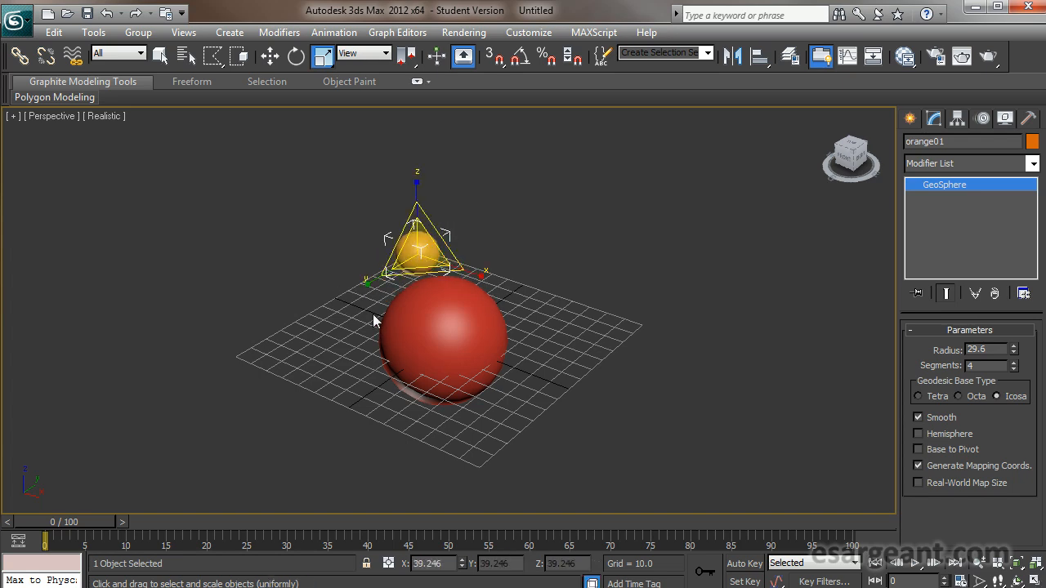
pyautogui.keyDown('alt'); pyautogui.moveTo(249, 313); pyautogui.dragTo(310, 279, button='middle'); pyautogui.keyUp('alt')
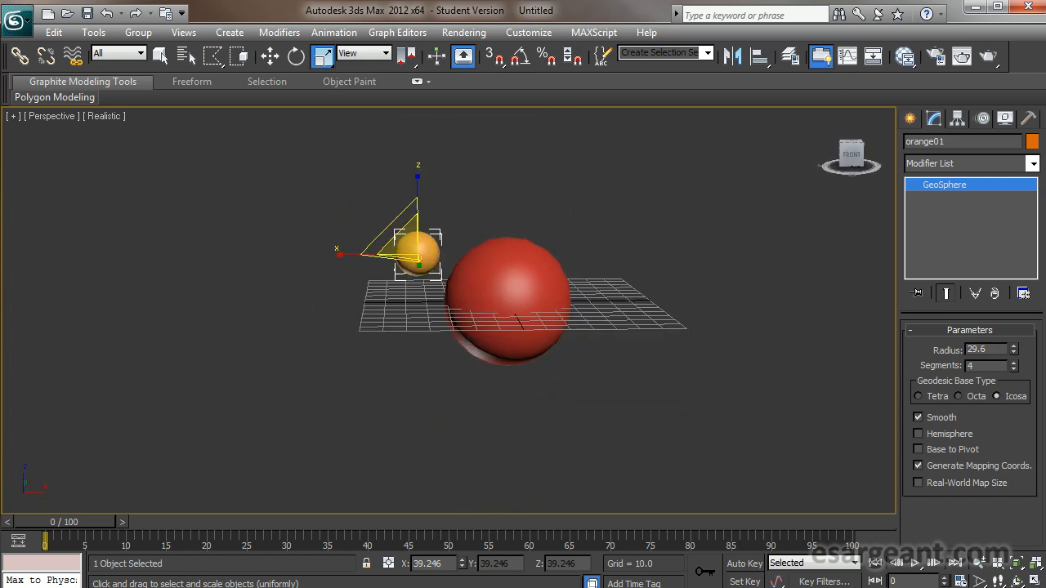
pyautogui.hotkey('alt', 'Tab')
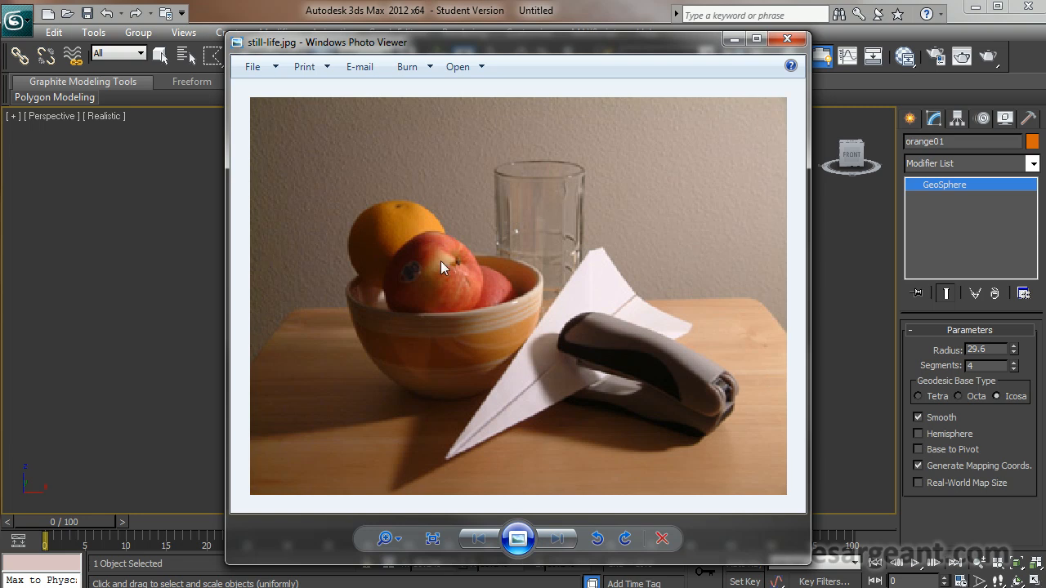
pyautogui.click(221, 15)
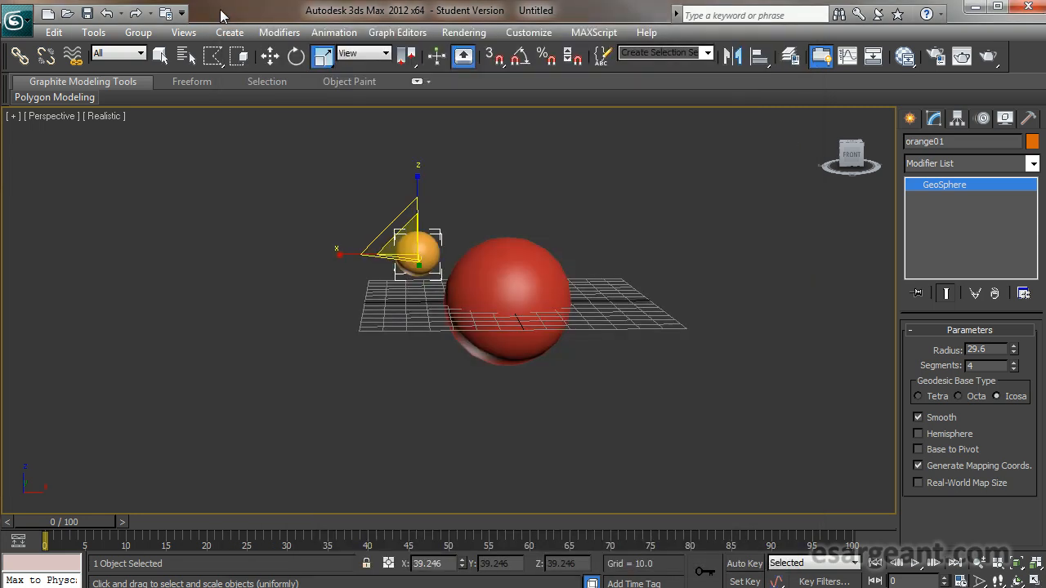
# Move orange01 upward along Z to about 36.2 and check its height above apple01 from different angles
pyautogui.keyDown('alt'); pyautogui.moveTo(528, 273); pyautogui.dragTo(504, 285, button='middle'); pyautogui.keyUp('alt')
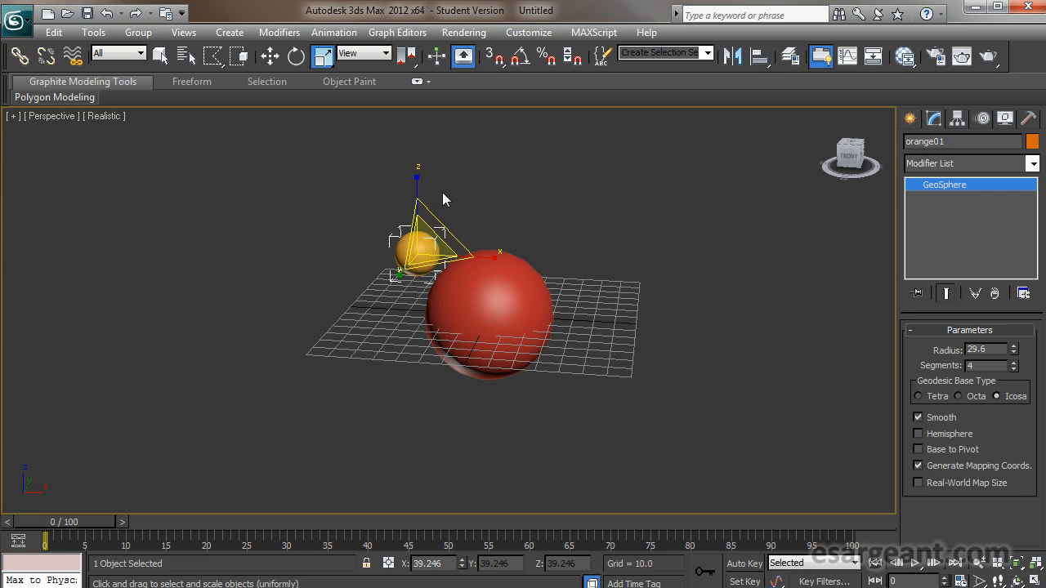
pyautogui.click(271, 55)
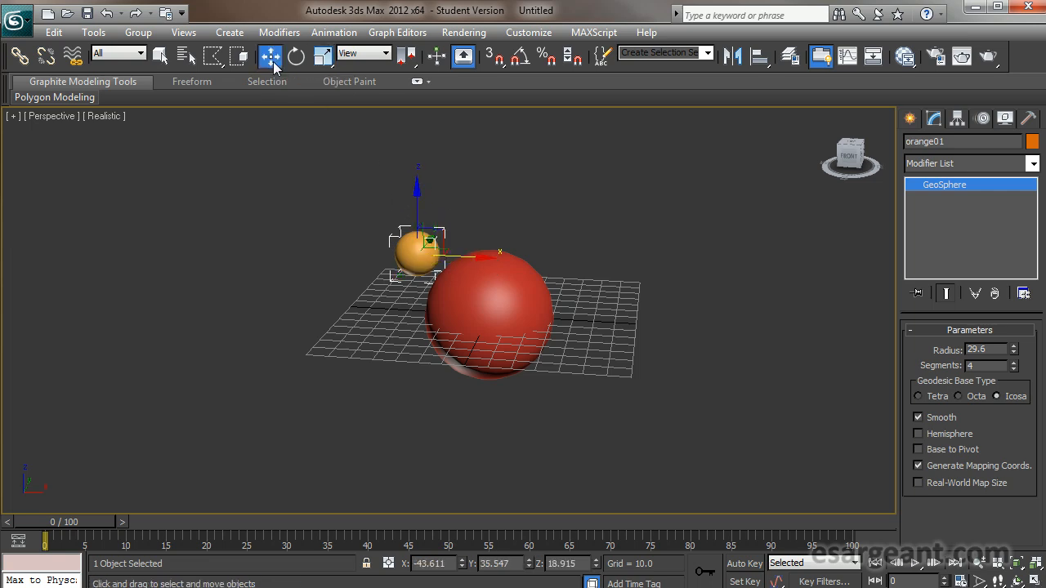
pyautogui.moveTo(416, 187); pyautogui.dragTo(419, 156)
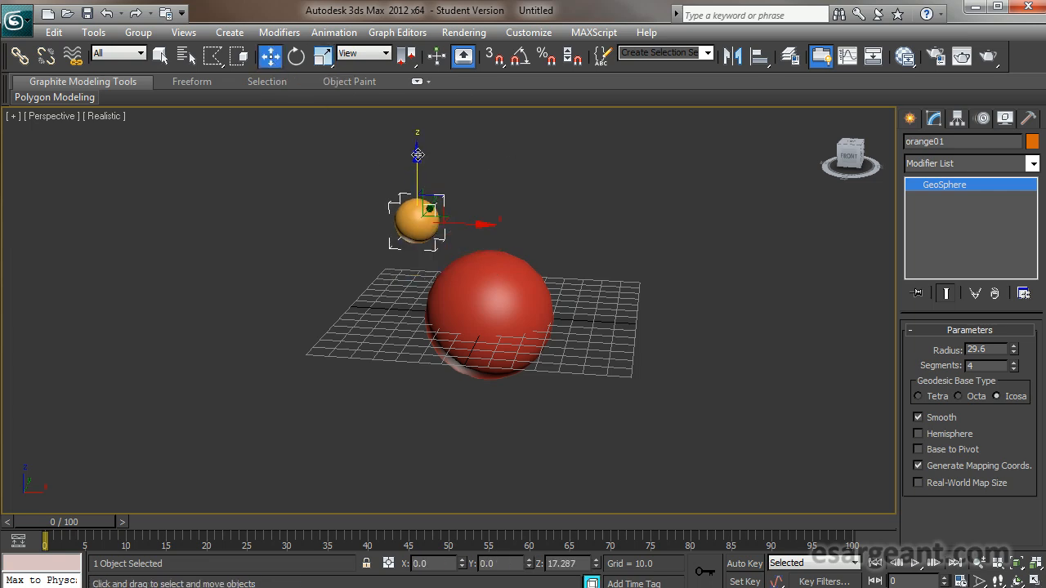
pyautogui.keyDown('alt'); pyautogui.moveTo(438, 223); pyautogui.dragTo(523, 250, button='middle'); pyautogui.keyUp('alt')
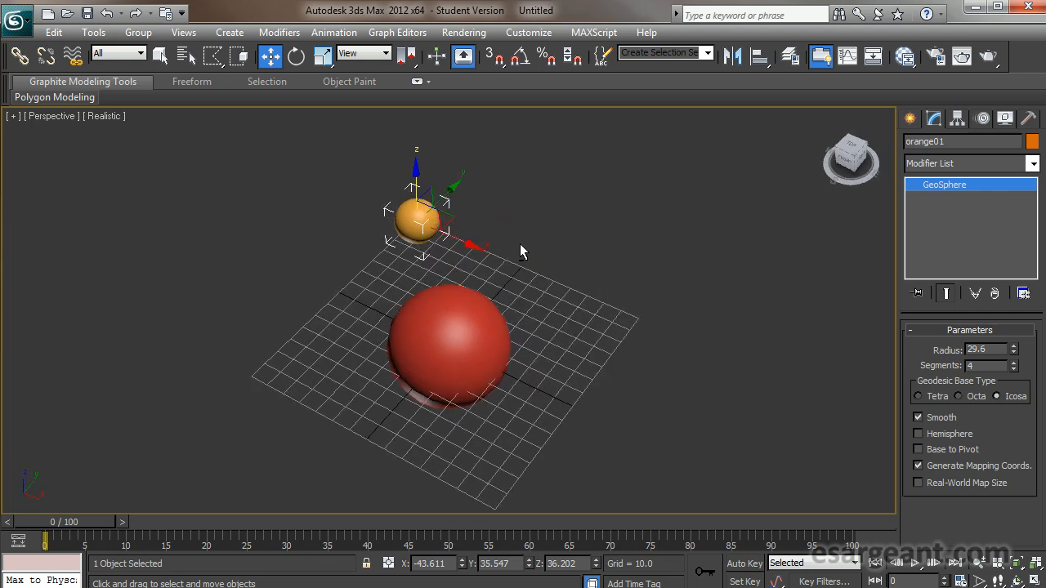
pyautogui.keyDown('alt'); pyautogui.moveTo(536, 246); pyautogui.dragTo(557, 205, button='middle'); pyautogui.keyUp('alt')
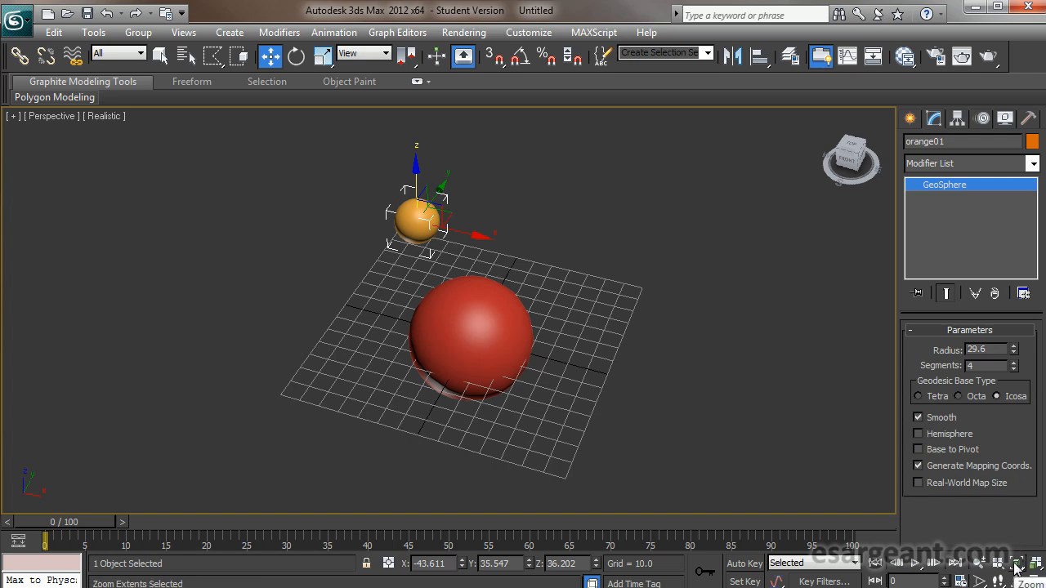
# Zoom the Perspective view in on the selected orange01 and turn on Edged Faces display
pyautogui.moveTo(1016, 569); pyautogui.dragTo(1016, 543)
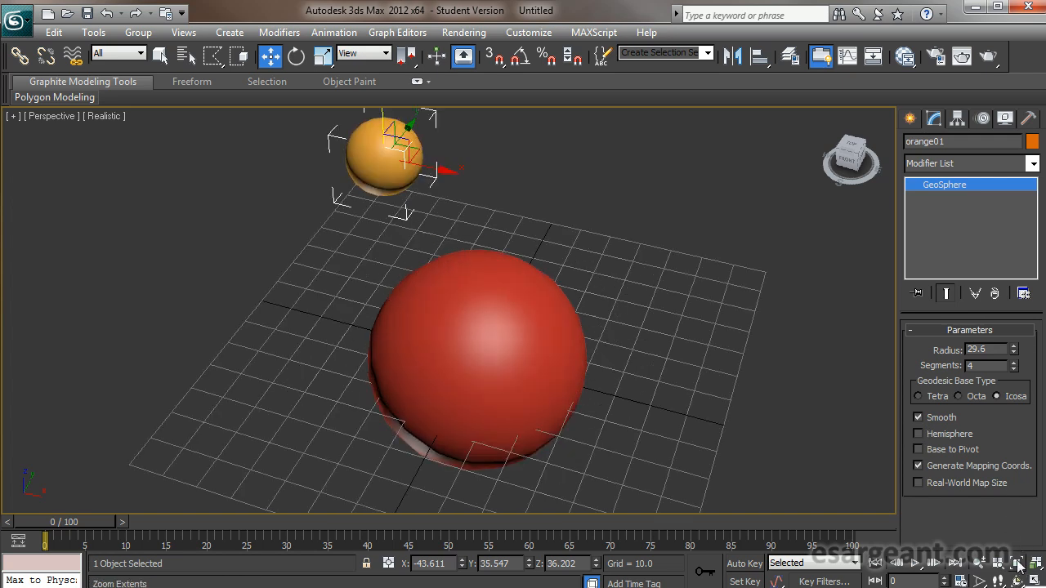
pyautogui.moveTo(1018, 563); pyautogui.dragTo(1019, 546)
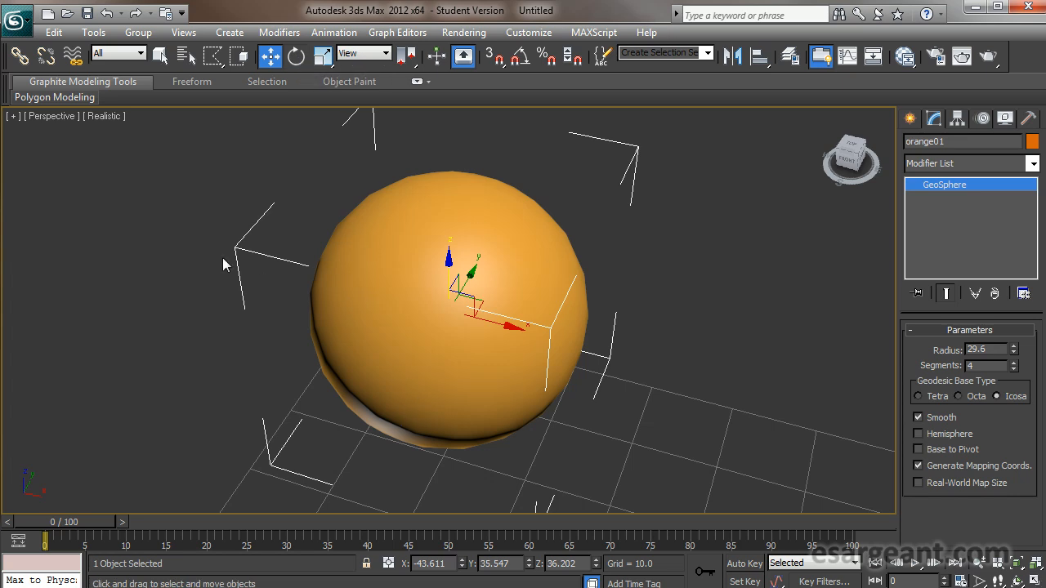
pyautogui.click(108, 117)
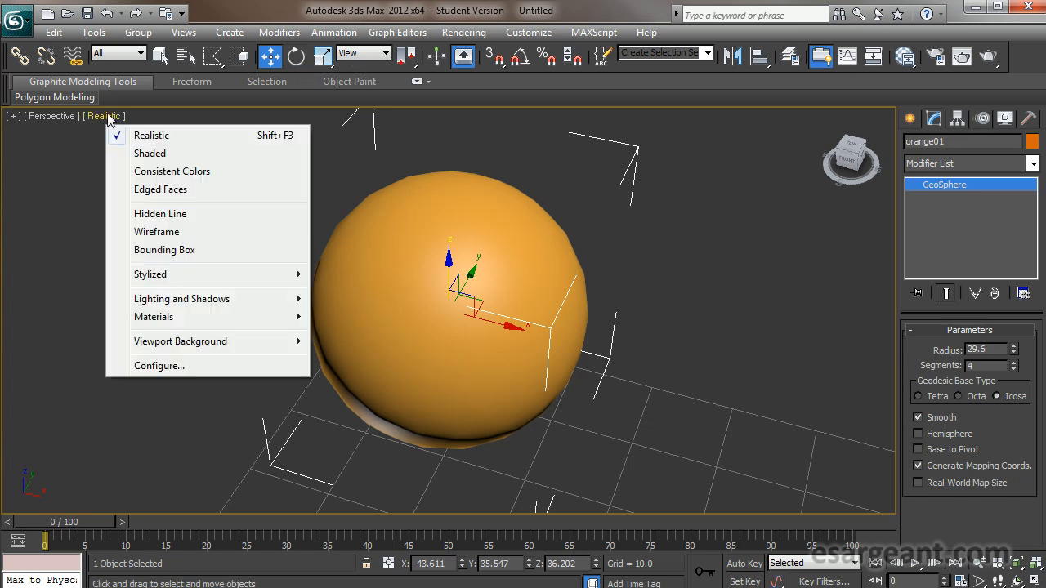
pyautogui.click(144, 192)
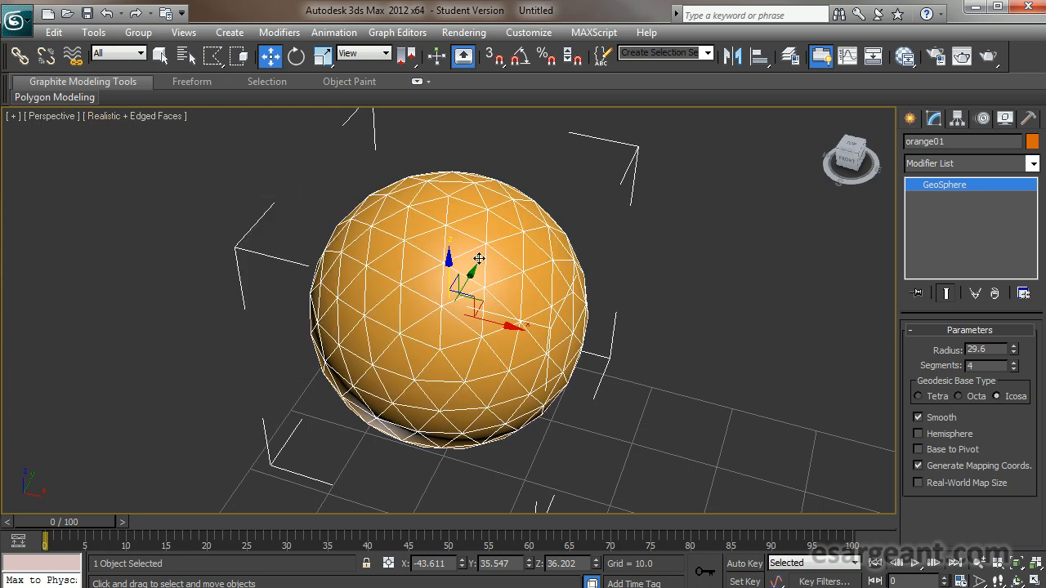
# Try rotating orange01 with Select and Rotate about its individual axes and freely, undoing the rotations
pyautogui.click(296, 57)
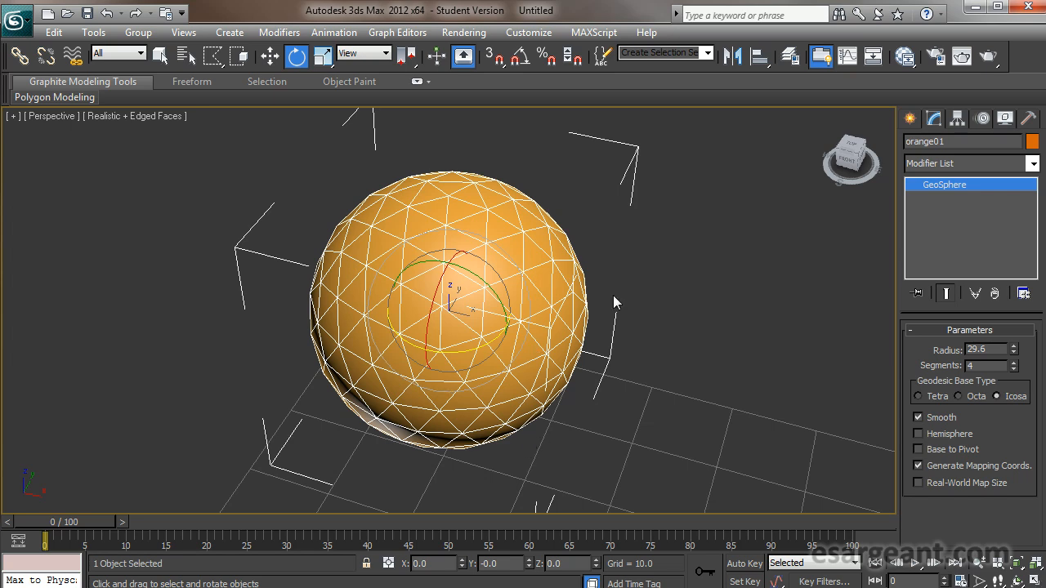
pyautogui.moveTo(437, 286); pyautogui.dragTo(473, 276)
pyautogui.hotkey('ctrl', 'z')
pyautogui.hotkey('ctrl', 'z')
pyautogui.moveTo(486, 349)
pyautogui.mouseDown()
pyautogui.moveTo(474, 372)
pyautogui.moveTo(483, 357)
pyautogui.mouseUp()
pyautogui.hotkey('ctrl', 'z')
pyautogui.moveTo(490, 268)
pyautogui.mouseDown()
pyautogui.moveTo(509, 269)
pyautogui.moveTo(437, 240)
pyautogui.moveTo(443, 315)
pyautogui.moveTo(555, 250)
pyautogui.moveTo(499, 278)
pyautogui.moveTo(487, 269)
pyautogui.mouseUp()
pyautogui.hotkey('ctrl', 'z')
pyautogui.moveTo(517, 354); pyautogui.dragTo(564, 239)
# Cycle orange01 through the Select, Move, Rotate and Scale tools, finishing with Select and Move active
pyautogui.scroll(2, 707, 321)
pyautogui.scroll(-6, 703, 343)
pyautogui.keyDown('ctrl'); pyautogui.keyDown('alt'); pyautogui.moveTo(672, 299); pyautogui.dragTo(633, 320, button='middle'); pyautogui.keyUp('alt'); pyautogui.keyUp('ctrl')
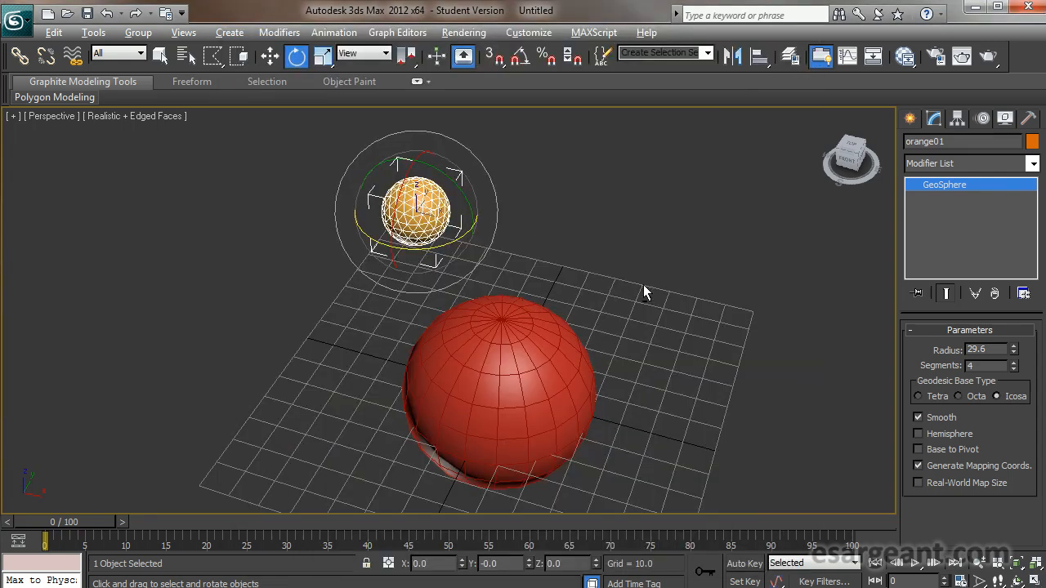
pyautogui.moveTo(643, 285)
pyautogui.keyDown('alt'); pyautogui.mouseDown(button='middle')
pyautogui.moveTo(588, 336)
pyautogui.moveTo(507, 347)
pyautogui.moveTo(621, 338)
pyautogui.moveTo(649, 268)
pyautogui.mouseUp(button='middle'); pyautogui.keyUp('alt')
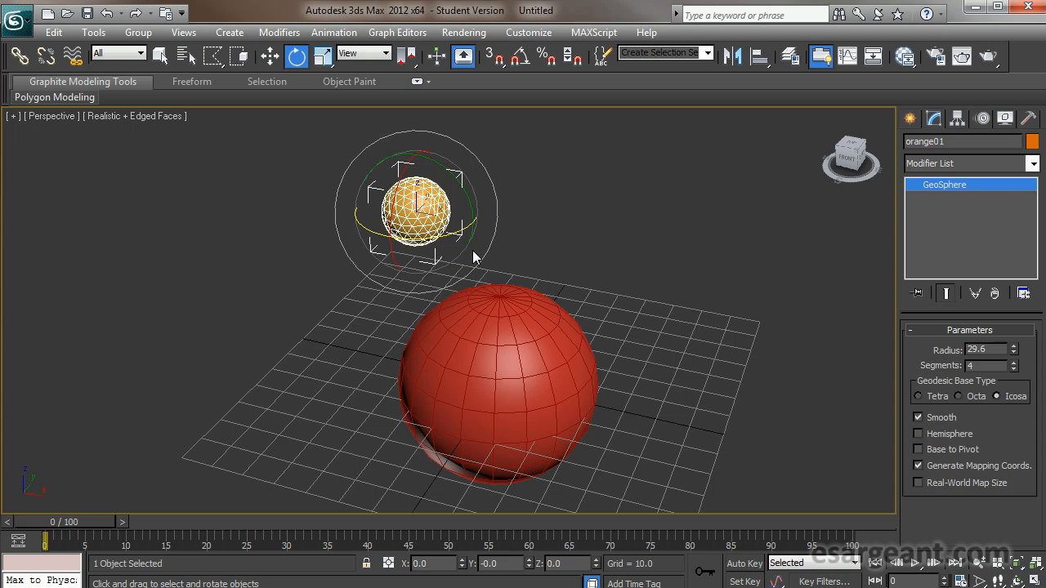
pyautogui.press('q')
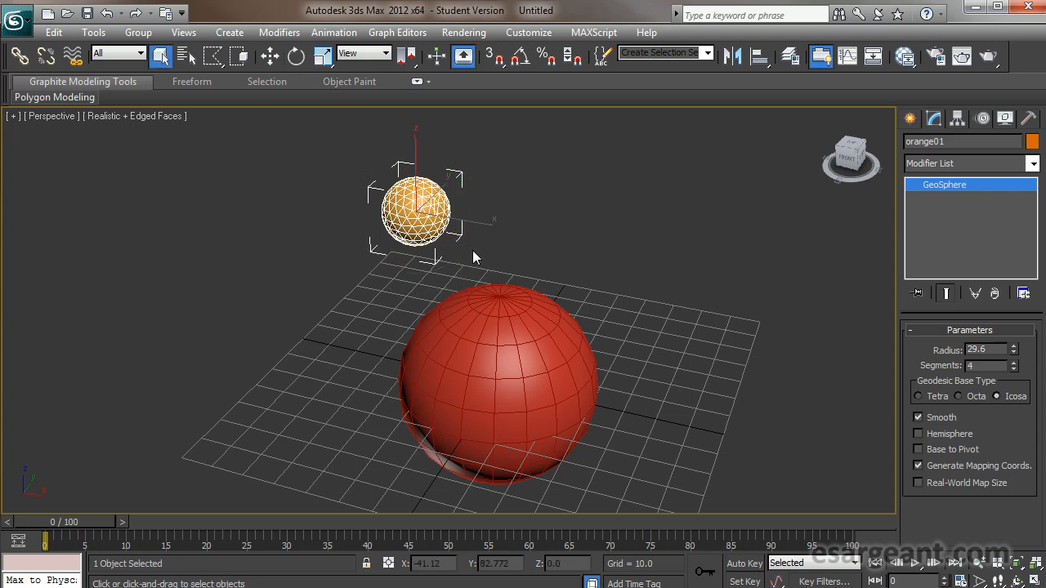
pyautogui.press('w')
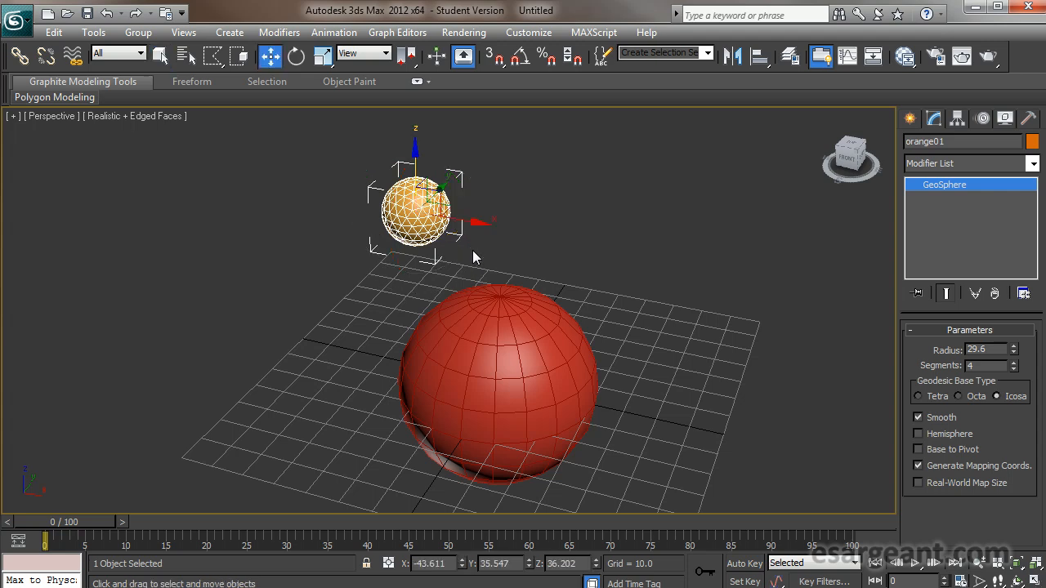
pyautogui.press('e')
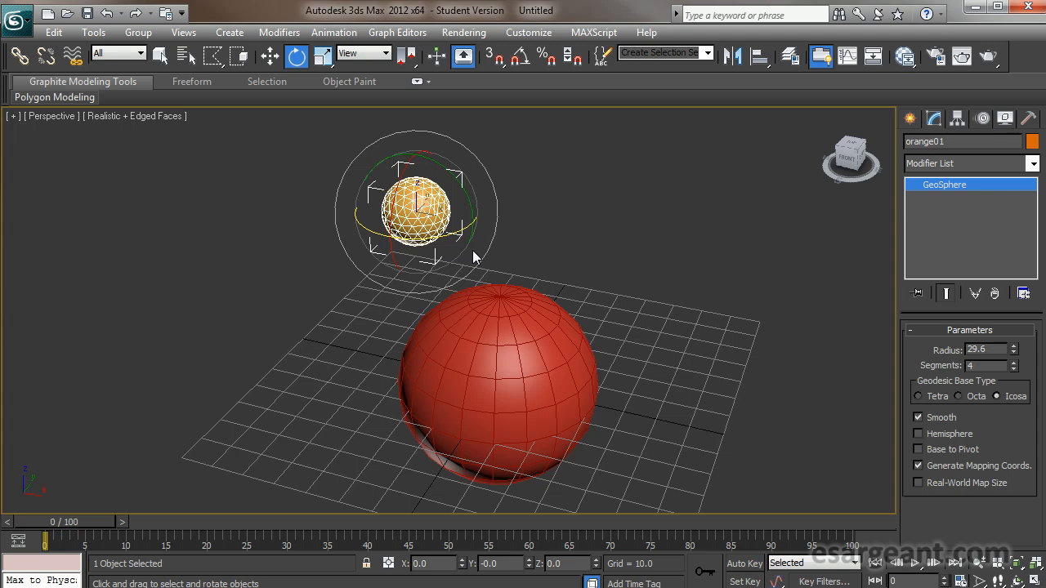
pyautogui.press('r')
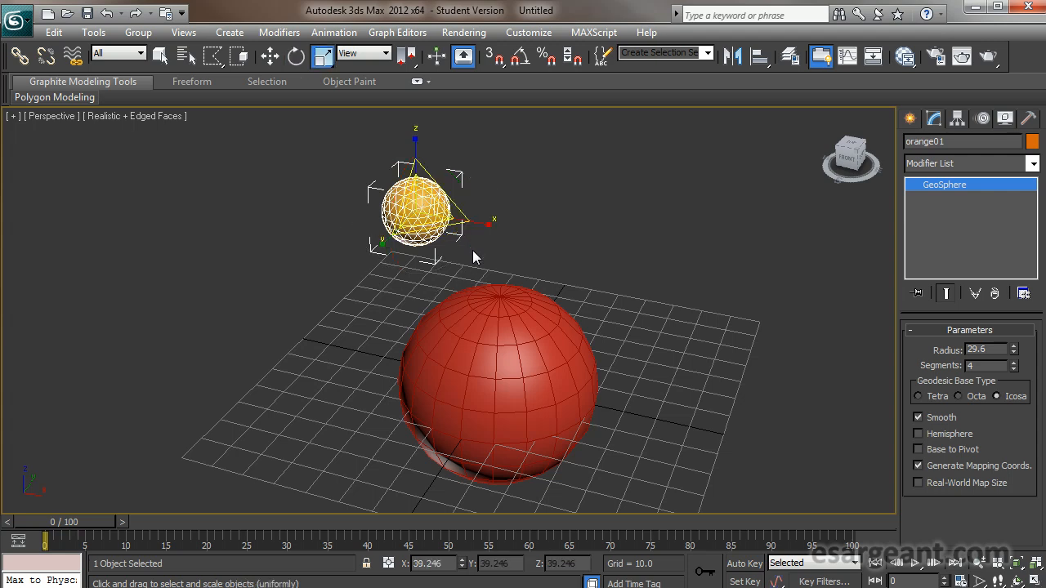
pyautogui.press('w')
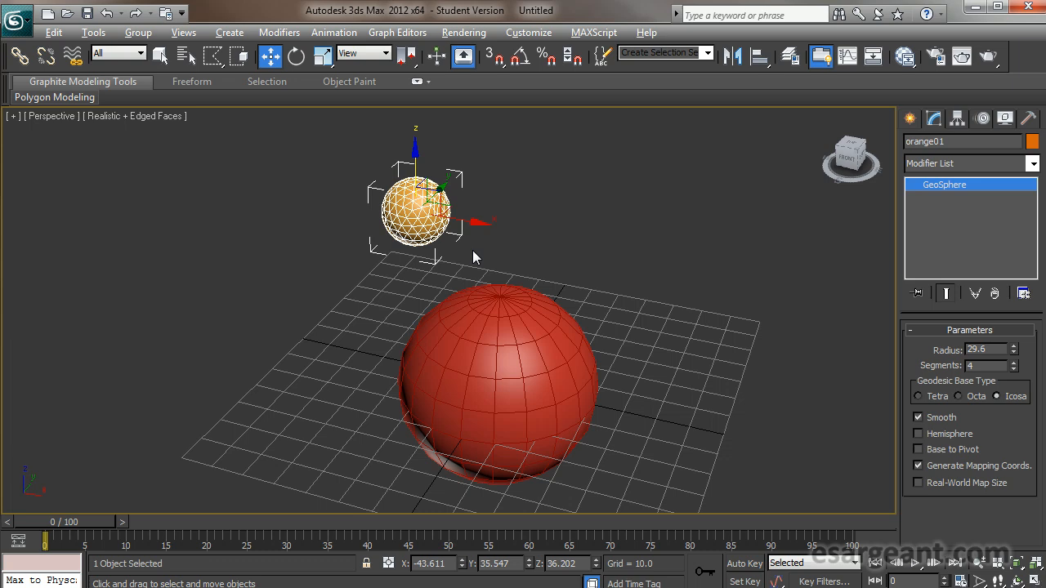
# In the maximized Top view, move apple01 in the XY plane to about X -34.2, Y 21.2, overlapping orange01
pyautogui.hotkey('alt', 'w')
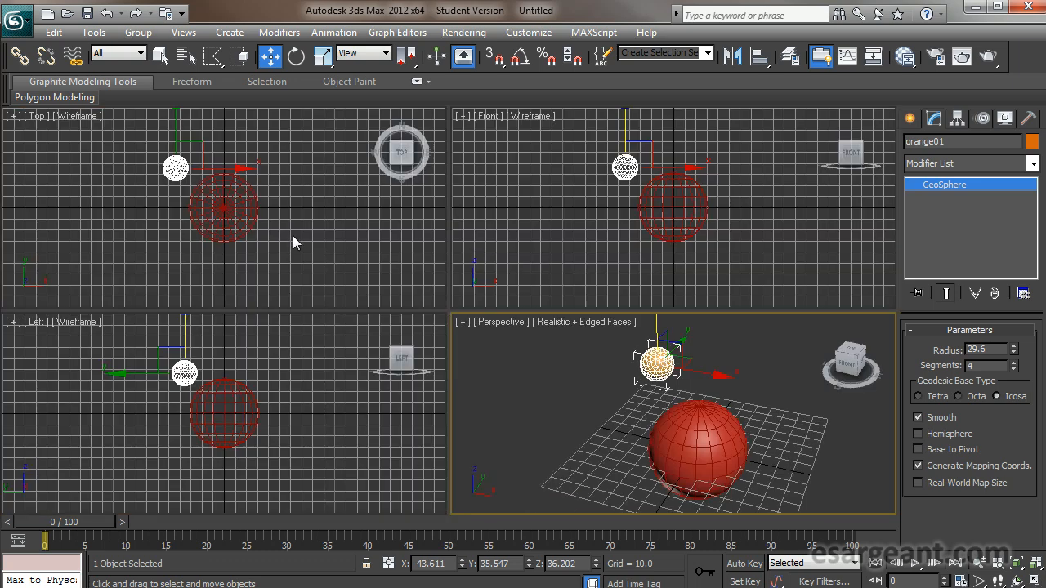
pyautogui.click(295, 215)
pyautogui.hotkey('alt', 'w')
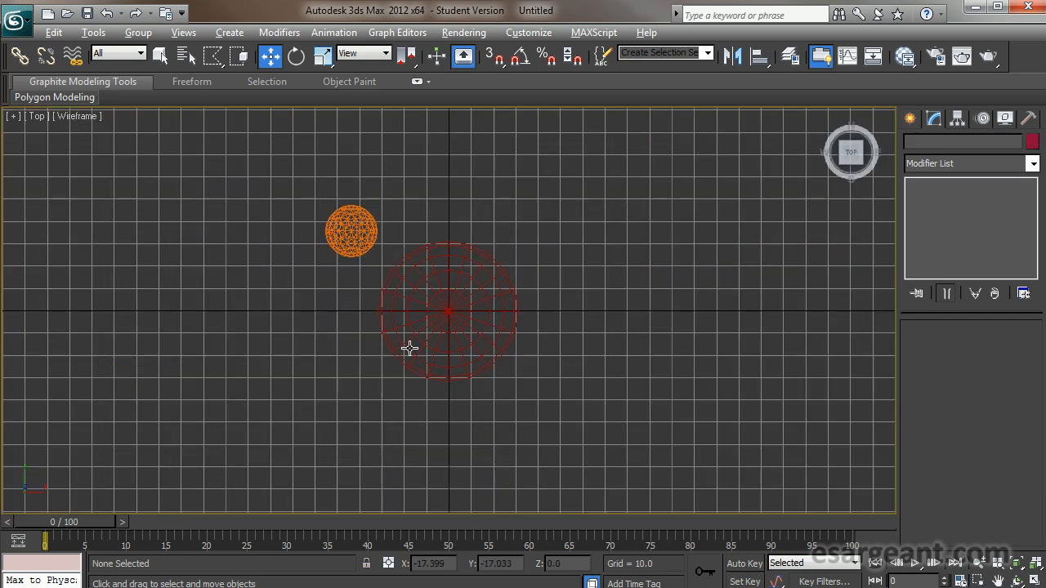
pyautogui.click(451, 308)
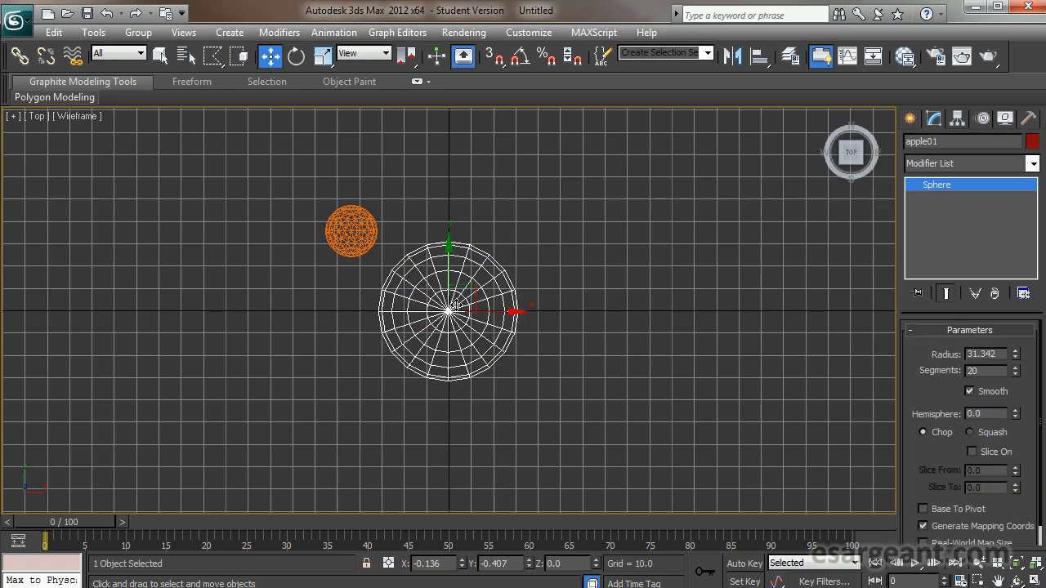
pyautogui.moveTo(478, 291); pyautogui.dragTo(402, 245)
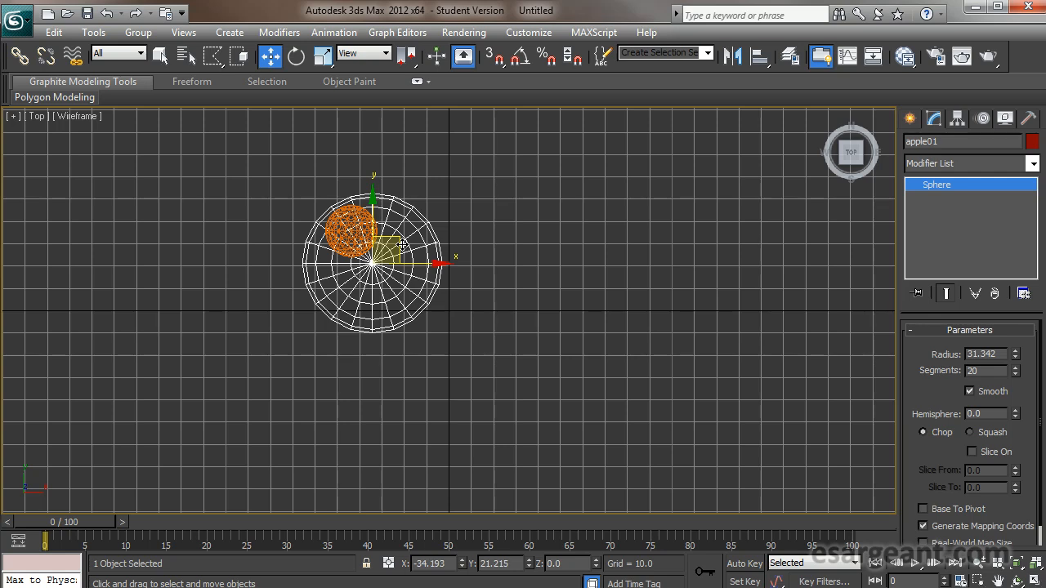
# Scale apple01 down uniformly to roughly the size of orange01 and nudge it to about X -35.0, Y 20.7
pyautogui.scroll(5, 447, 335)
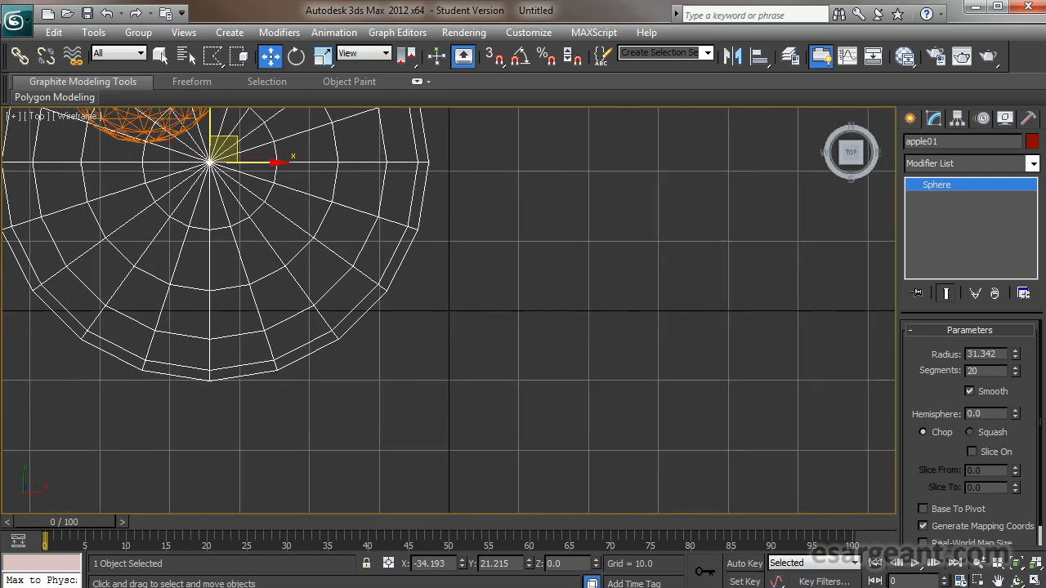
pyautogui.moveTo(430, 255); pyautogui.dragTo(670, 406, button='middle')
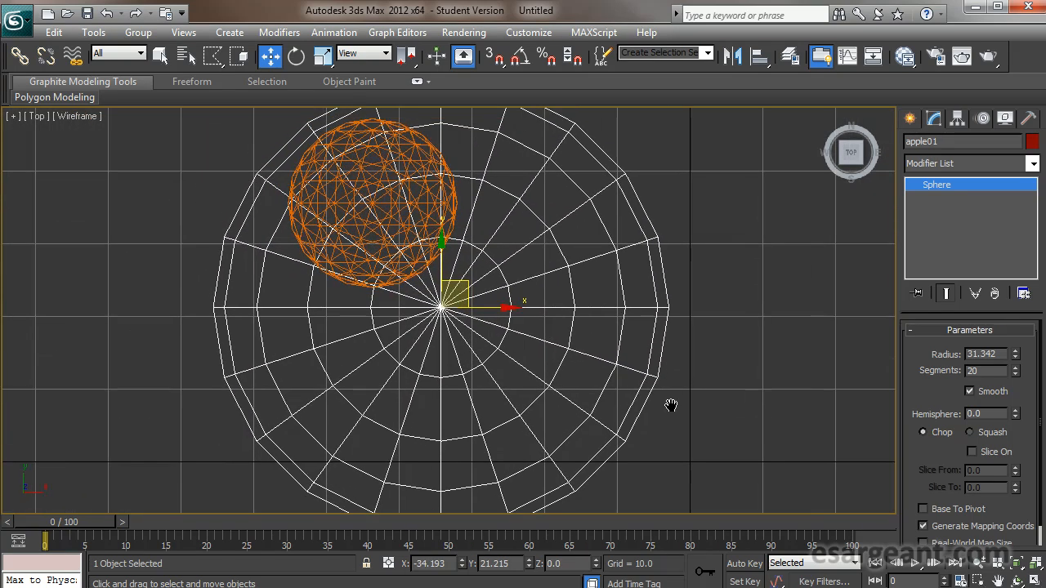
pyautogui.scroll(-2, 646, 270)
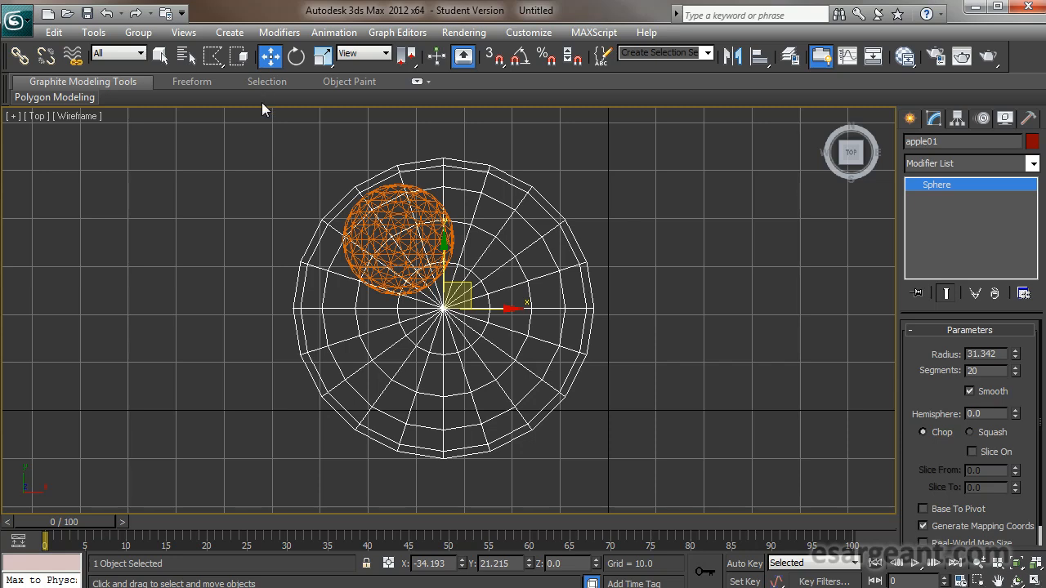
pyautogui.press('r')
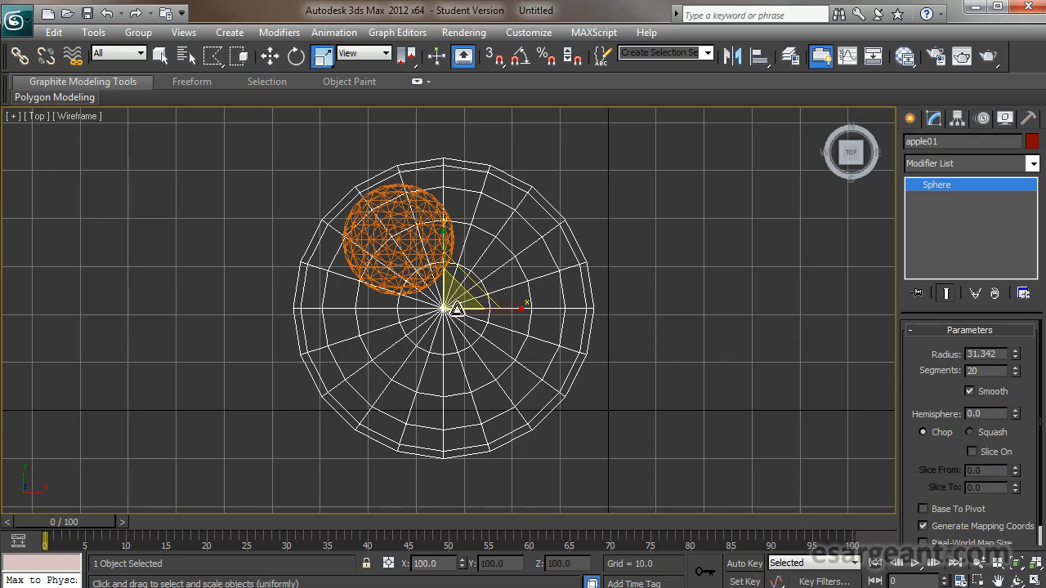
pyautogui.moveTo(455, 300); pyautogui.dragTo(267, 433)
pyautogui.press('w')
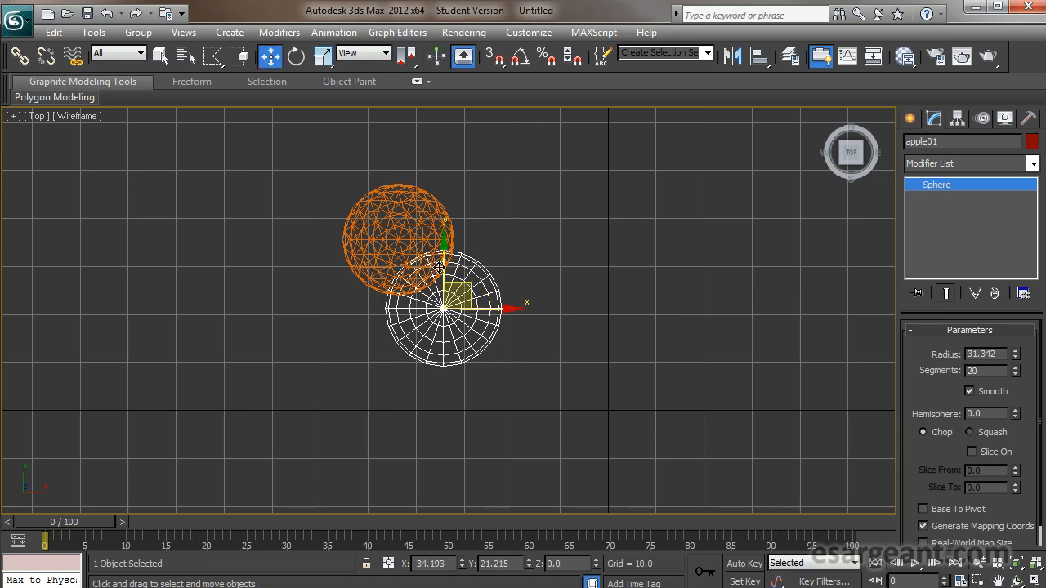
pyautogui.moveTo(464, 291); pyautogui.dragTo(462, 293)
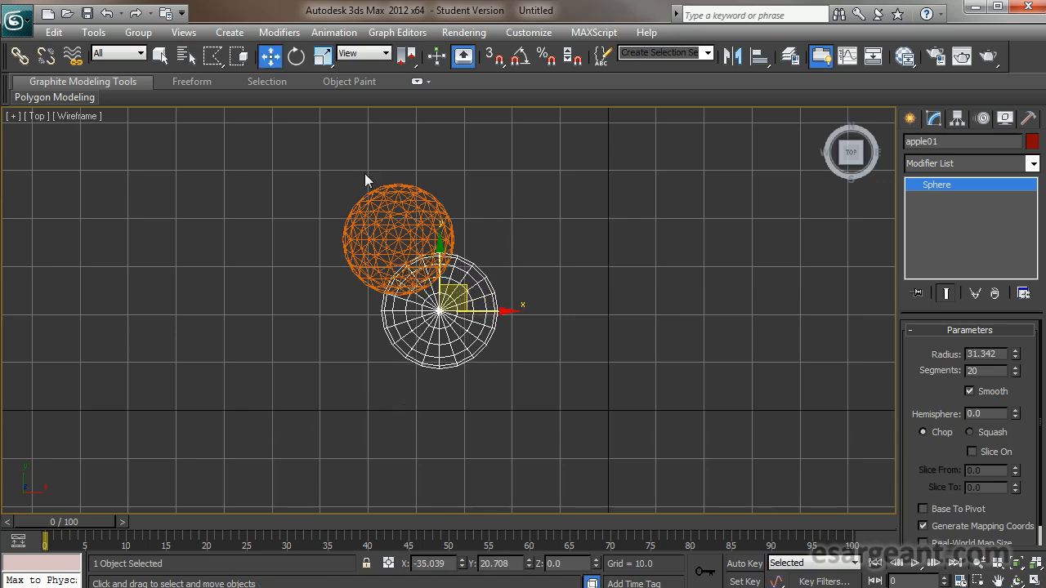
# In the maximized Left view, raise apple01 to a height of about Z 17.6, just below orange01
pyautogui.hotkey('alt', 'w')
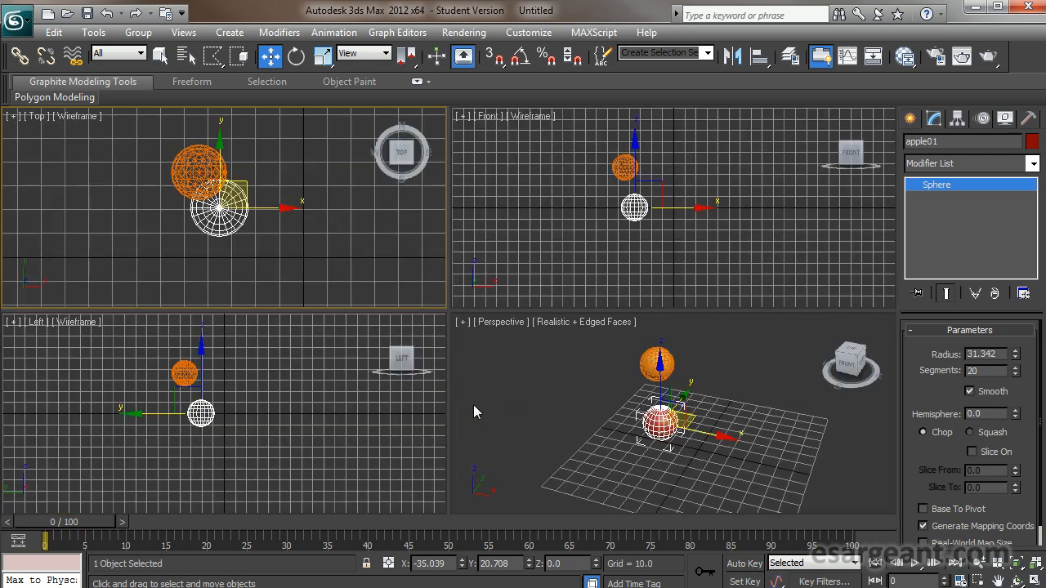
pyautogui.click(328, 429)
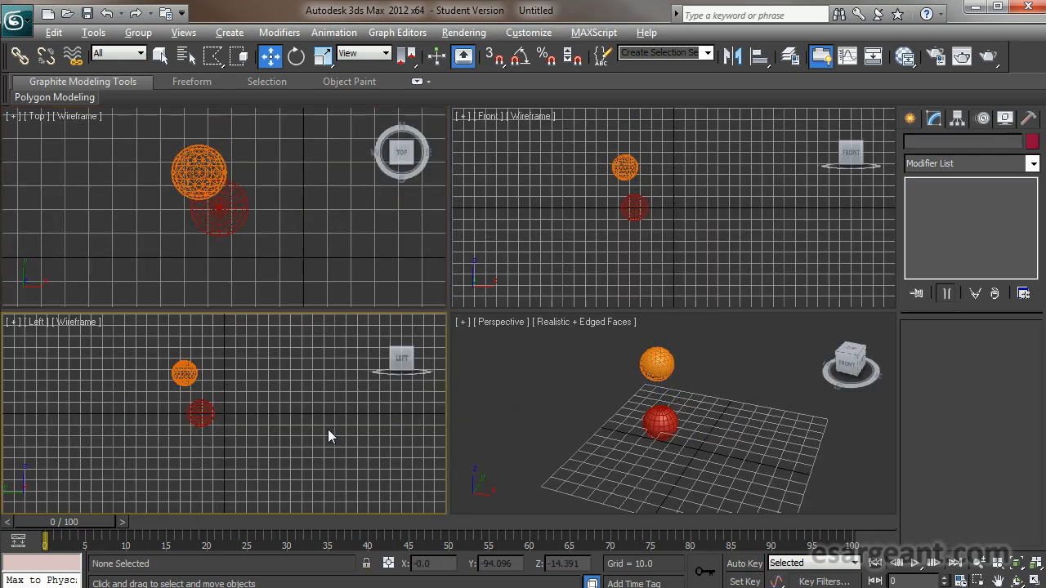
pyautogui.hotkey('alt', 'w')
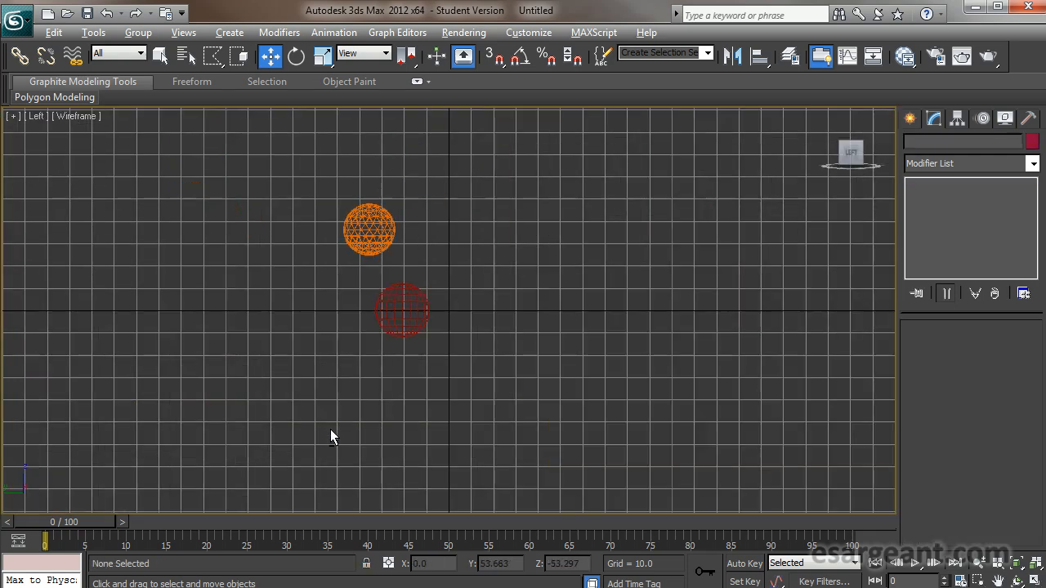
pyautogui.click(401, 295)
pyautogui.moveTo(404, 247); pyautogui.dragTo(407, 214)
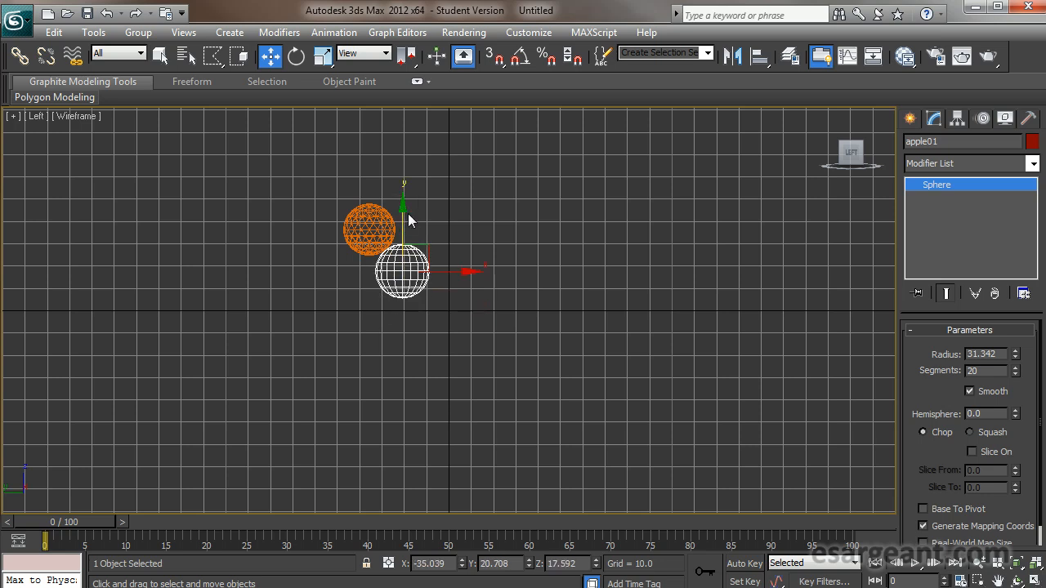
# In the maximized Perspective view, fine-tune apple01 along Y to about 22.5 and along Z to about 19.4, closer to orange01
pyautogui.hotkey('alt', 'w')
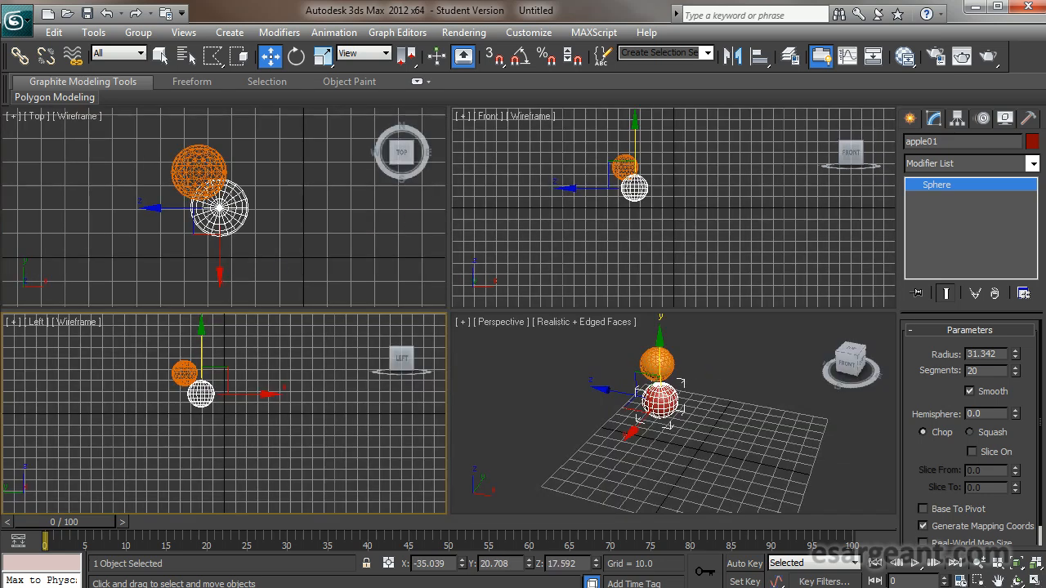
pyautogui.click(700, 354)
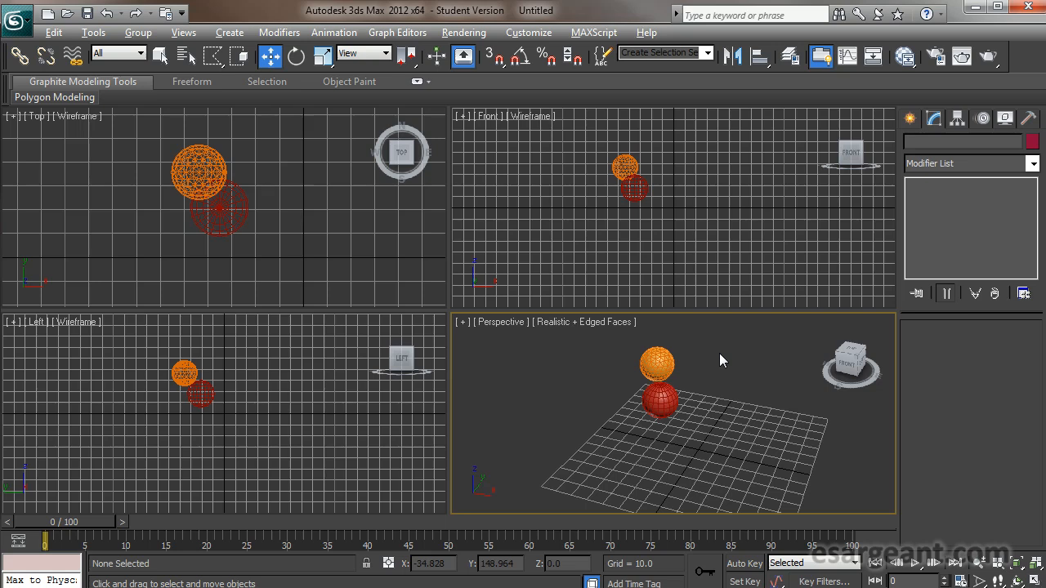
pyautogui.hotkey('alt', 'w')
pyautogui.keyDown('alt'); pyautogui.moveTo(632, 301); pyautogui.dragTo(523, 326, button='middle'); pyautogui.keyUp('alt')
pyautogui.scroll(-1, 530, 301)
pyautogui.scroll(5, 530, 300)
pyautogui.keyDown('alt'); pyautogui.moveTo(493, 367); pyautogui.dragTo(724, 343, button='middle'); pyautogui.keyUp('alt')
pyautogui.click(612, 329)
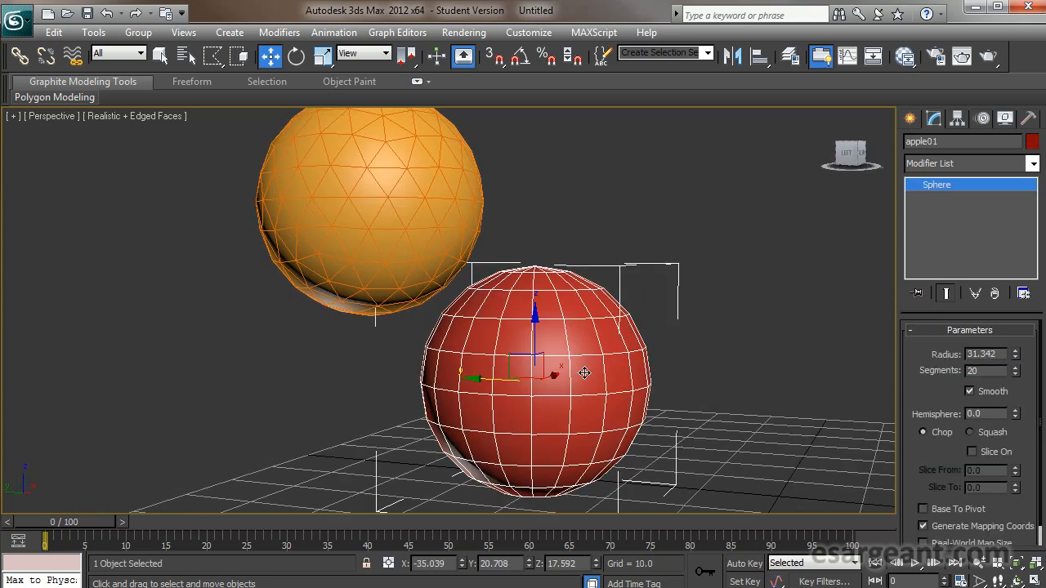
pyautogui.moveTo(479, 378); pyautogui.dragTo(463, 377)
pyautogui.moveTo(521, 319); pyautogui.dragTo(520, 299)
pyautogui.moveTo(602, 324)
pyautogui.keyDown('alt'); pyautogui.mouseDown(button='middle')
pyautogui.moveTo(635, 331)
pyautogui.moveTo(555, 378)
pyautogui.moveTo(317, 331)
pyautogui.moveTo(582, 334)
pyautogui.moveTo(609, 337)
pyautogui.moveTo(600, 346)
pyautogui.moveTo(618, 364)
pyautogui.moveTo(606, 312)
pyautogui.moveTo(593, 313)
pyautogui.mouseUp(button='middle'); pyautogui.keyUp('alt')
pyautogui.scroll(-5, 617, 337)
pyautogui.scroll(-3, 629, 359)
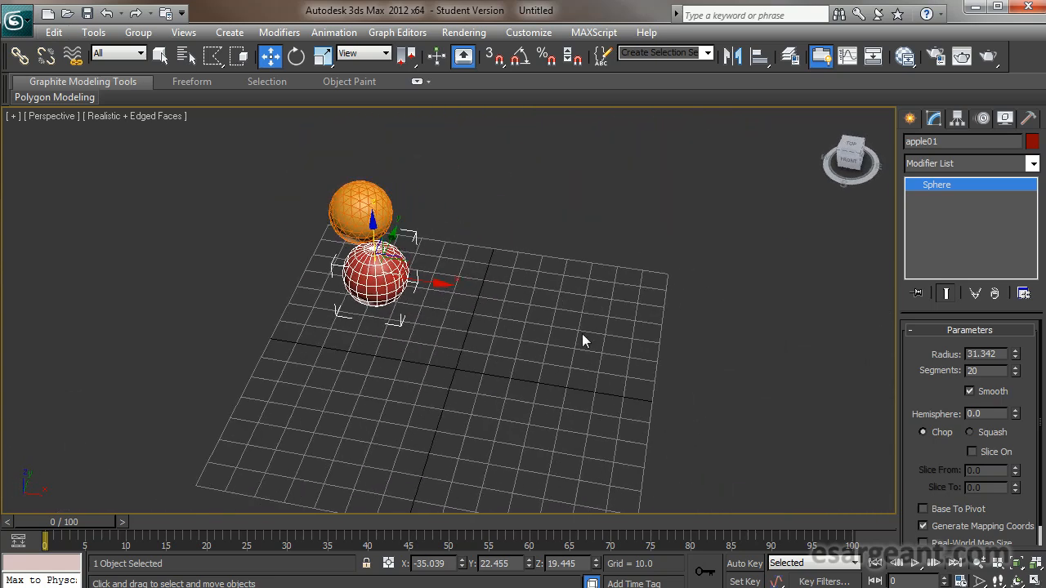
# Deselect apple01, open the Transform Toolbox and place it clear of the spheres
pyautogui.click(374, 335)
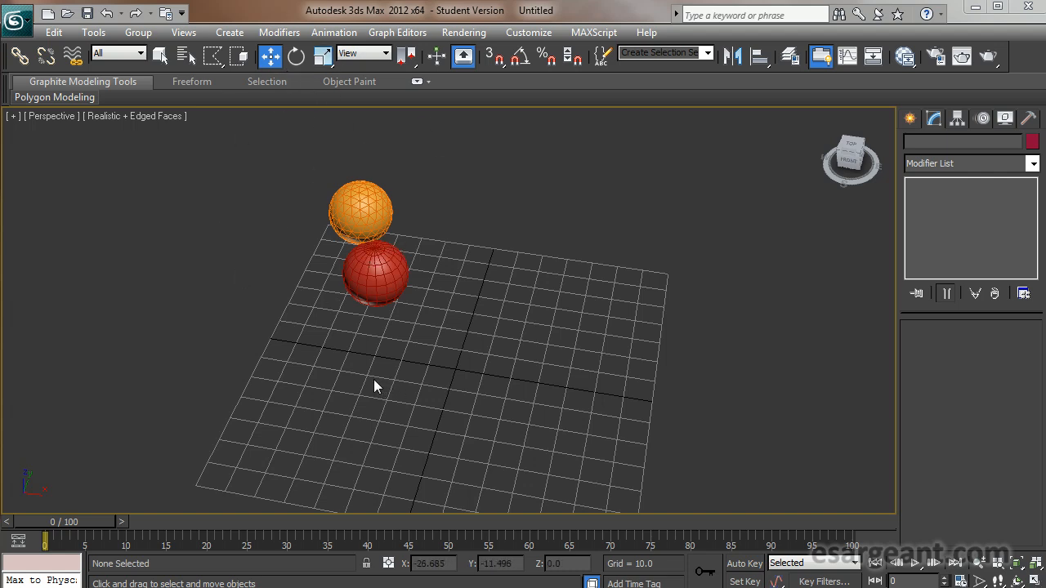
pyautogui.click(54, 33)
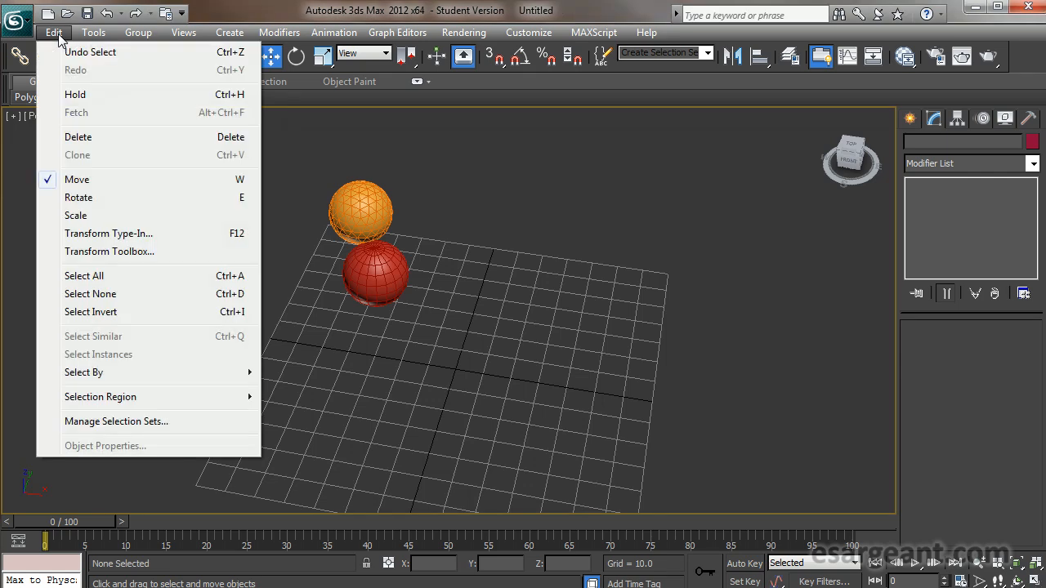
pyautogui.click(100, 253)
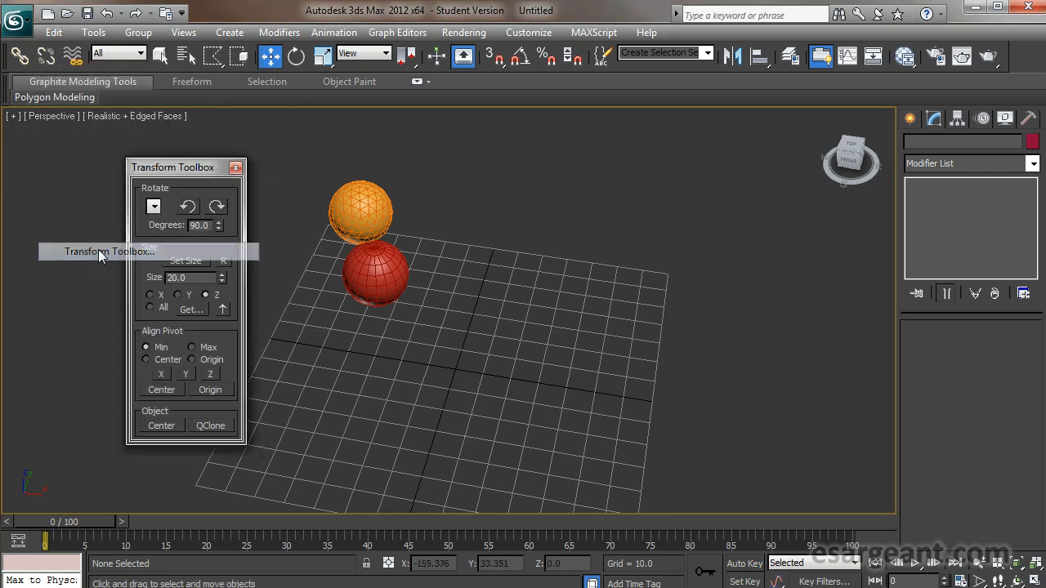
pyautogui.moveTo(194, 169); pyautogui.dragTo(112, 161)
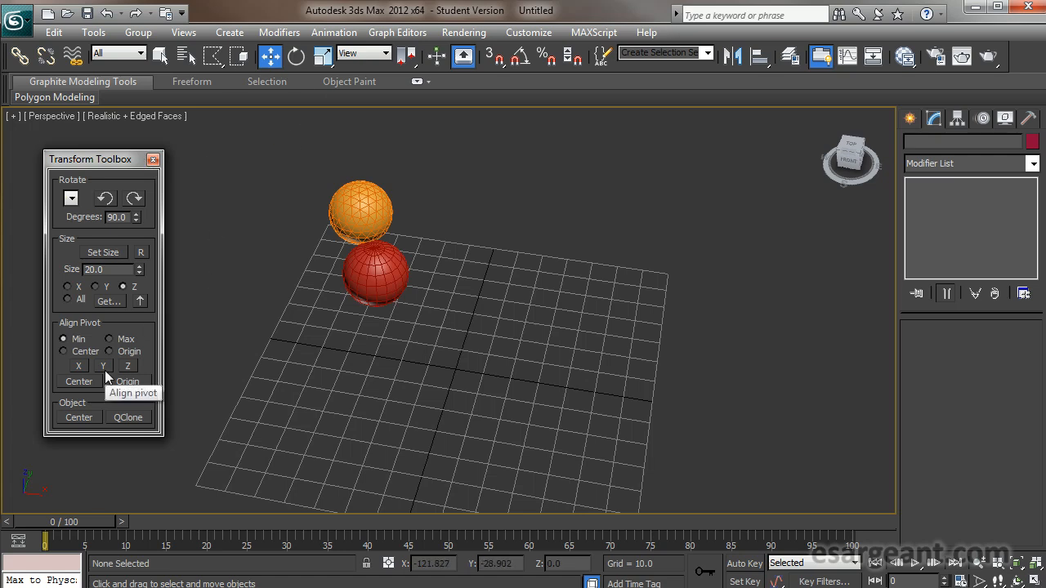
# Make a QClone copy of apple01 beside the original and leave the copy selected
pyautogui.click(375, 264)
pyautogui.moveTo(122, 158); pyautogui.dragTo(123, 150)
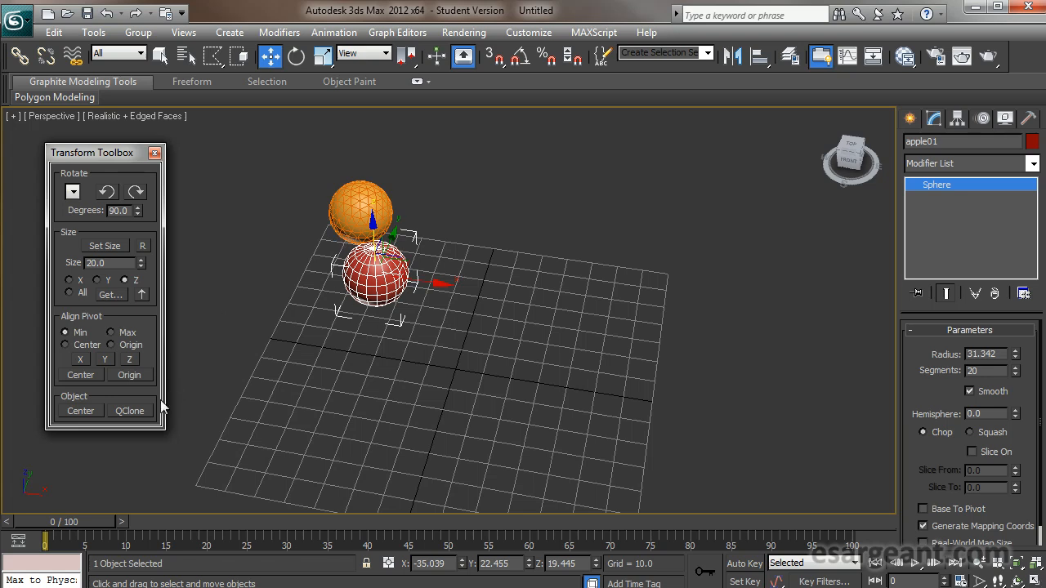
pyautogui.click(130, 410)
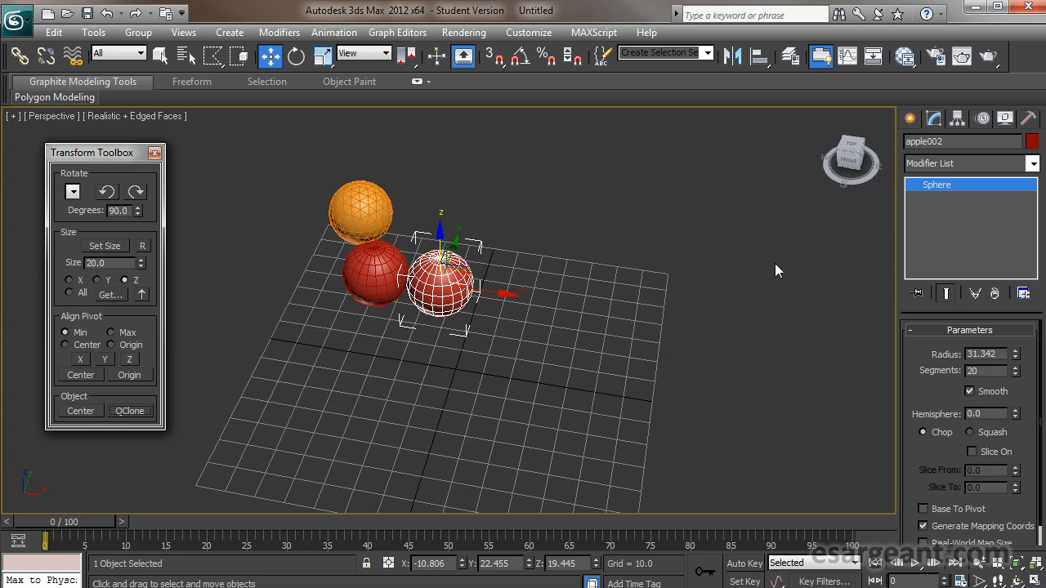
pyautogui.click(364, 270)
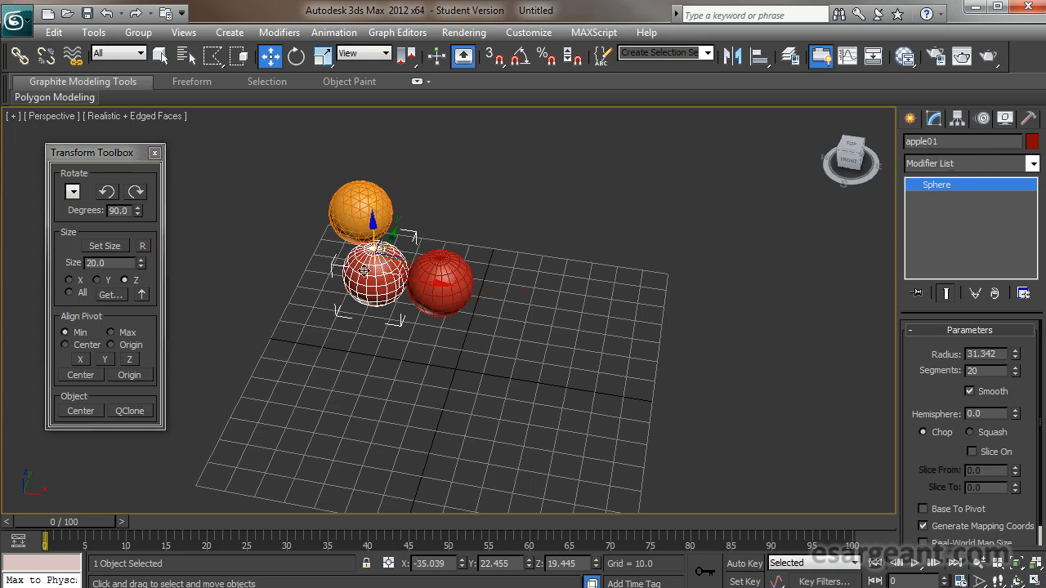
pyautogui.click(453, 268)
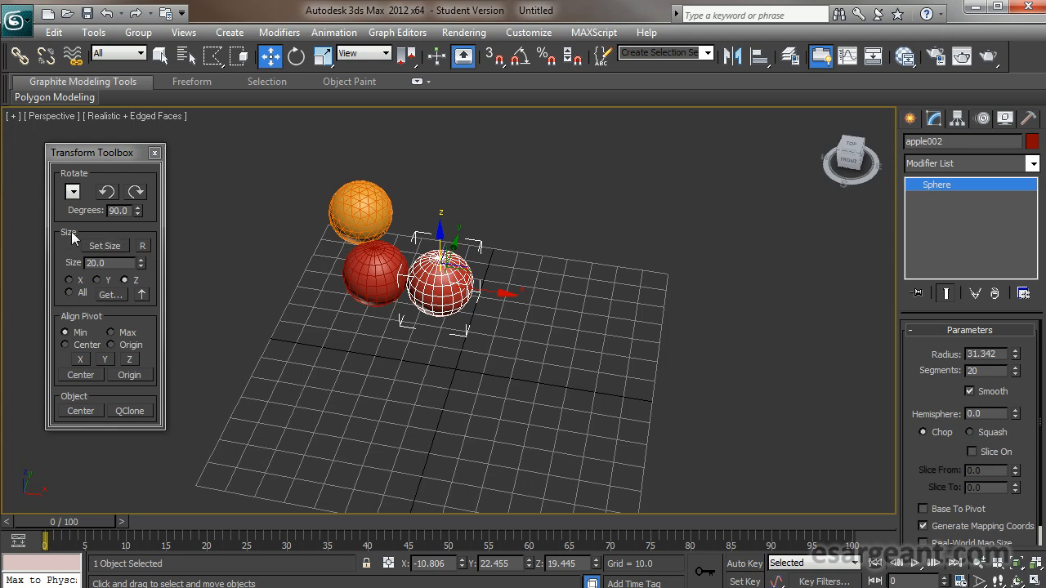
# Try resizing the cloned apple on all axes to 115.233 with the Transform Toolbox, and undo the resize
pyautogui.click(97, 280)
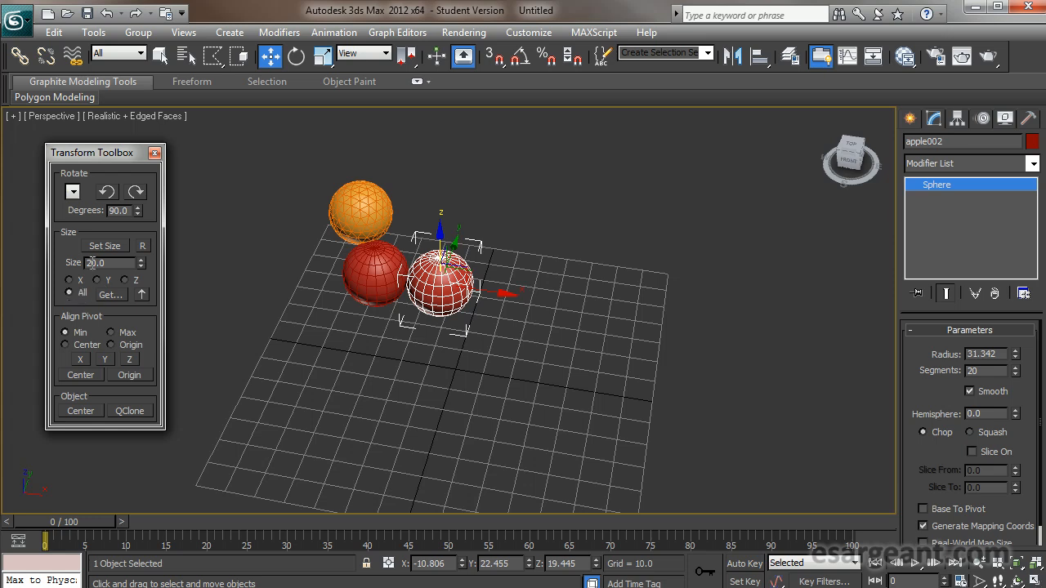
pyautogui.moveTo(141, 267); pyautogui.dragTo(142, 241)
pyautogui.click(142, 296)
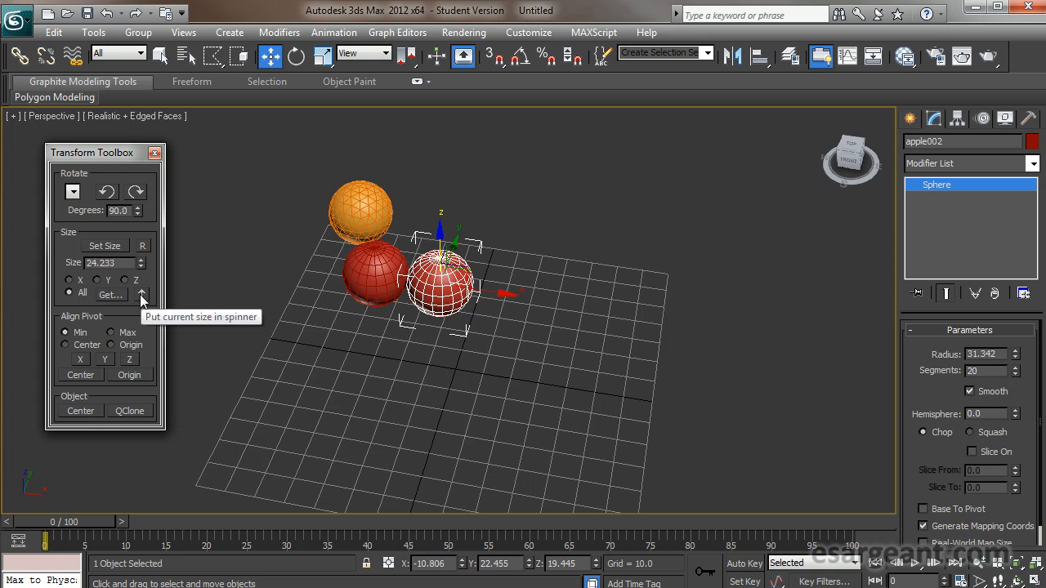
pyautogui.click(98, 280)
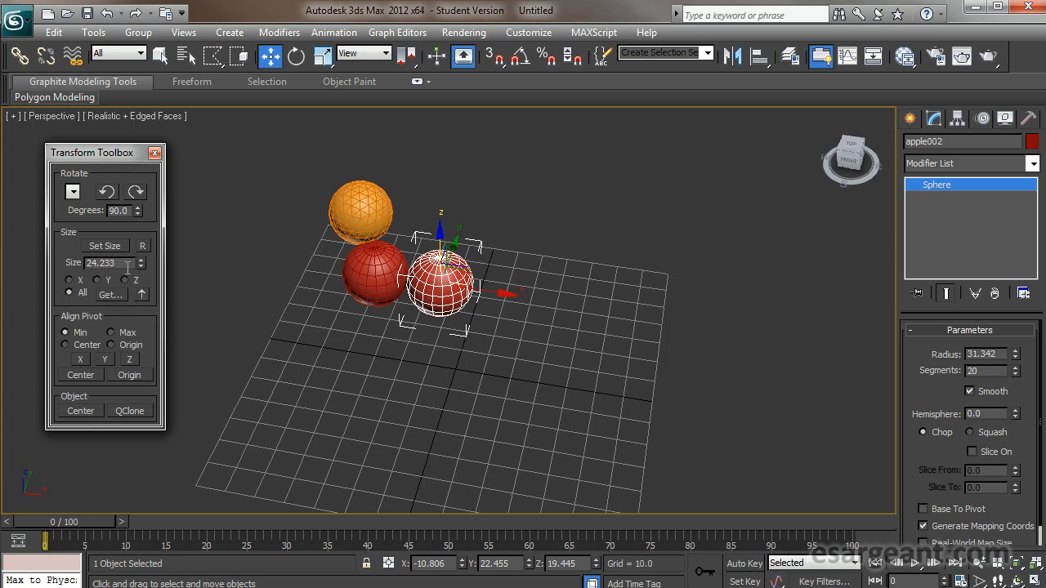
pyautogui.moveTo(140, 268); pyautogui.dragTo(143, 188)
pyautogui.click(109, 245)
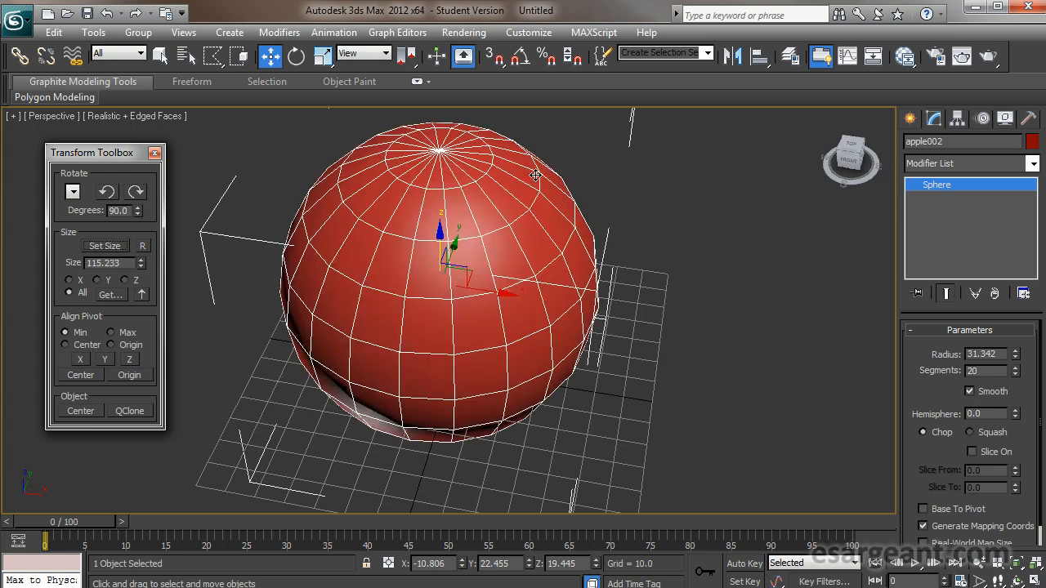
pyautogui.hotkey('ctrl', 'z')
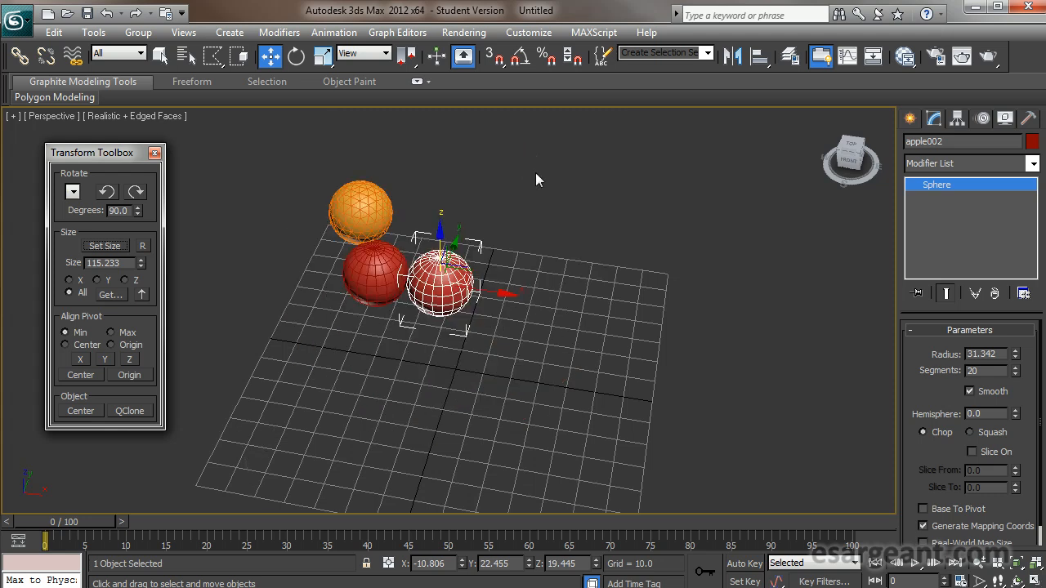
# Check the cloned apple's dimensions, load its current size, and set its size to 28.233 on all axes
pyautogui.click(97, 280)
pyautogui.click(110, 294)
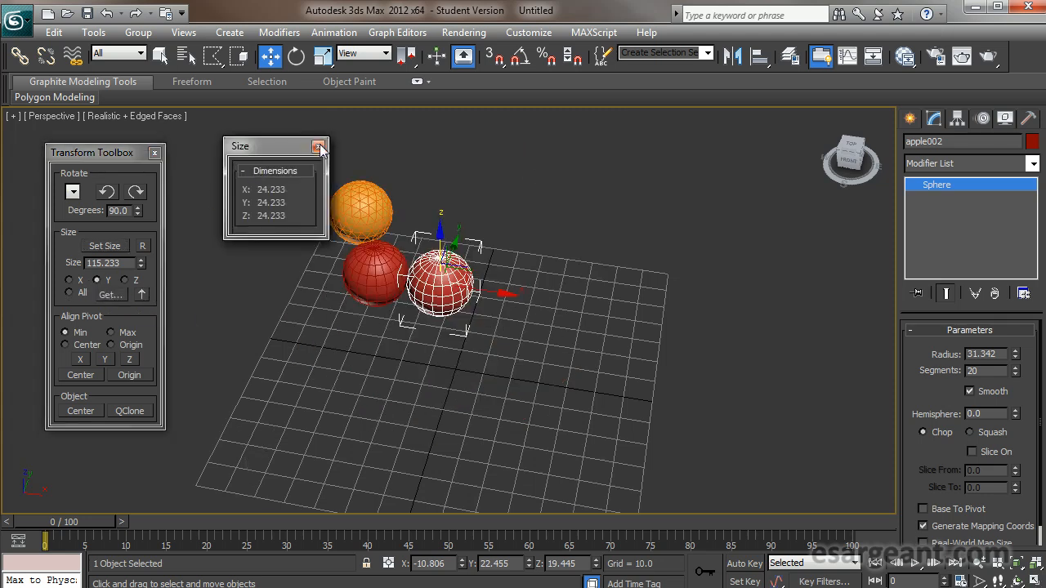
pyautogui.click(318, 146)
pyautogui.click(143, 295)
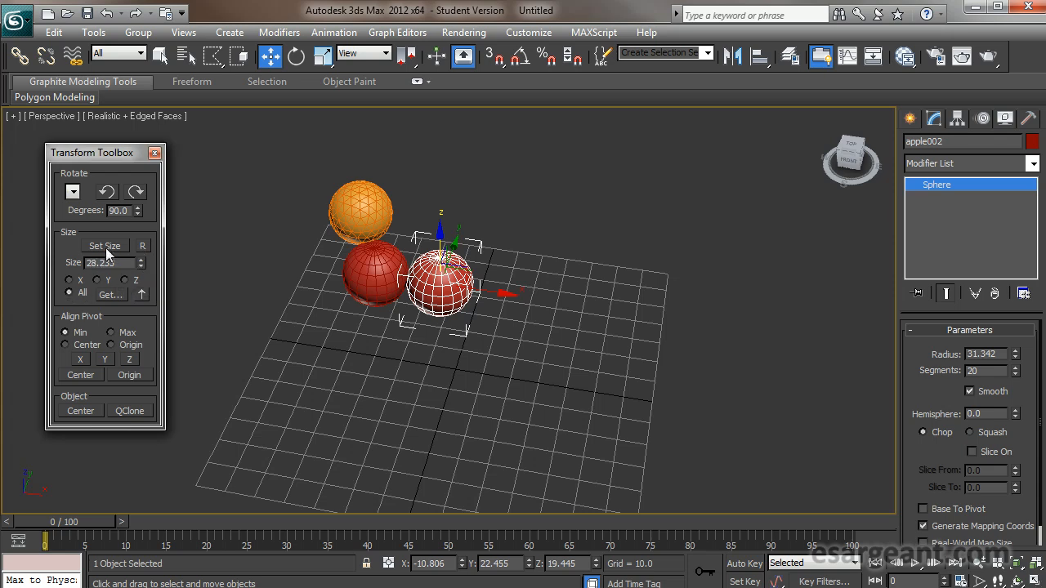
pyautogui.click(105, 246)
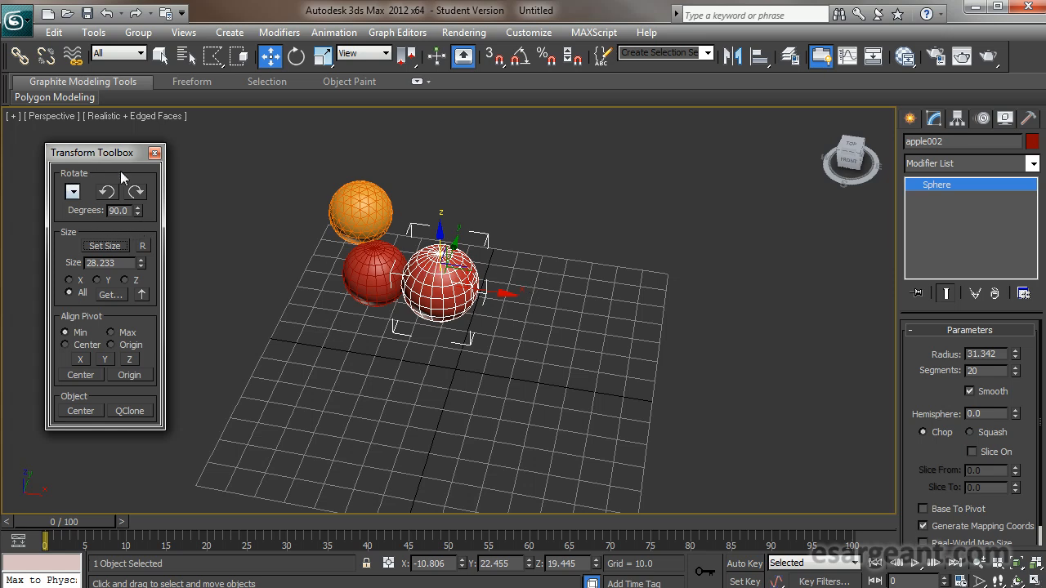
# Rotate the cloned apple 90 degrees counterclockwise and back clockwise, and look through the preset rotation angles
pyautogui.click(106, 193)
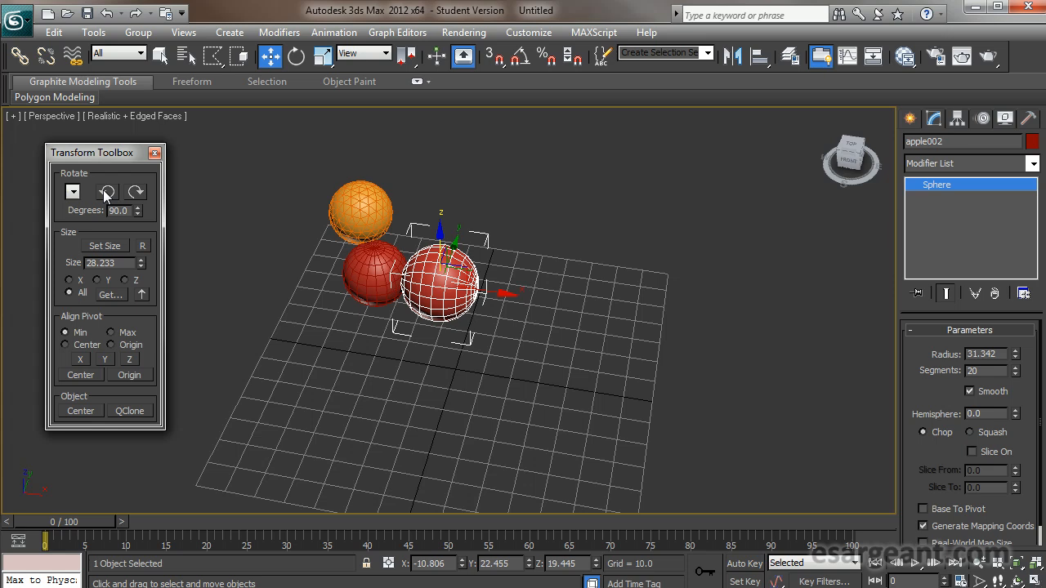
pyautogui.click(136, 191)
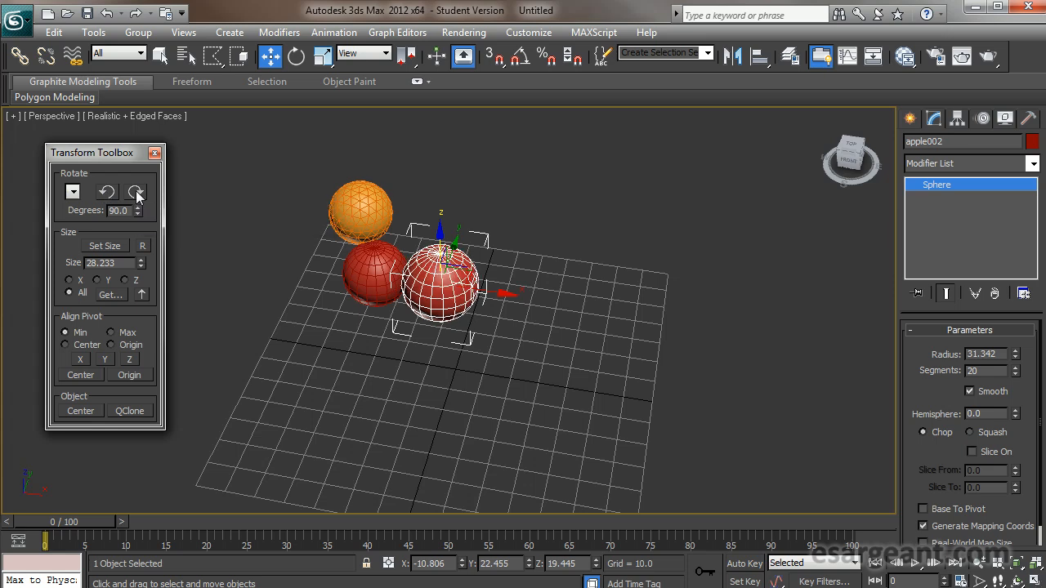
pyautogui.click(73, 192)
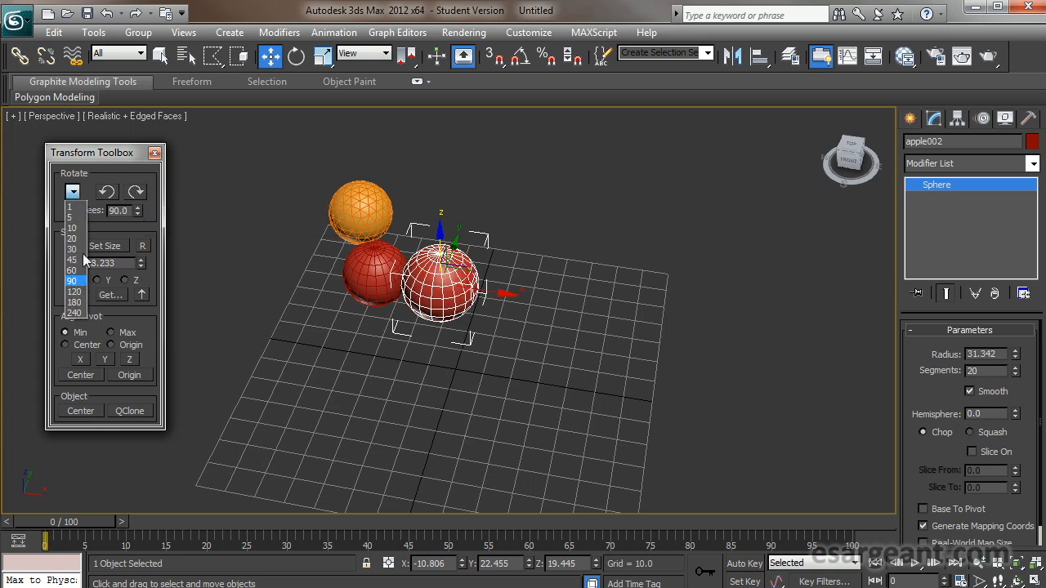
pyautogui.click(105, 165)
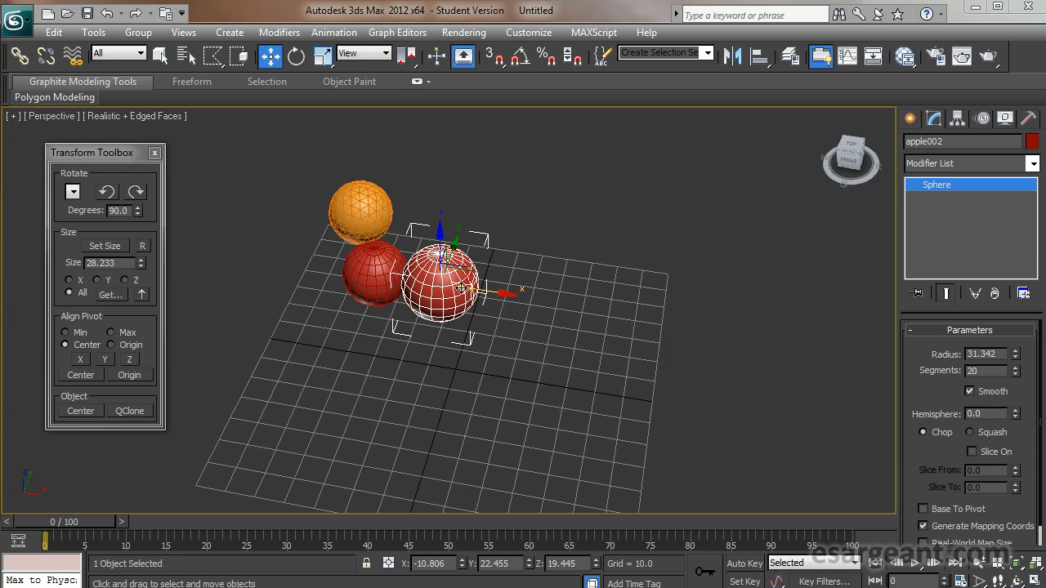
# Try aligning the cloned apple's pivot along Y to the object's minimum and to its maximum
pyautogui.click(66, 332)
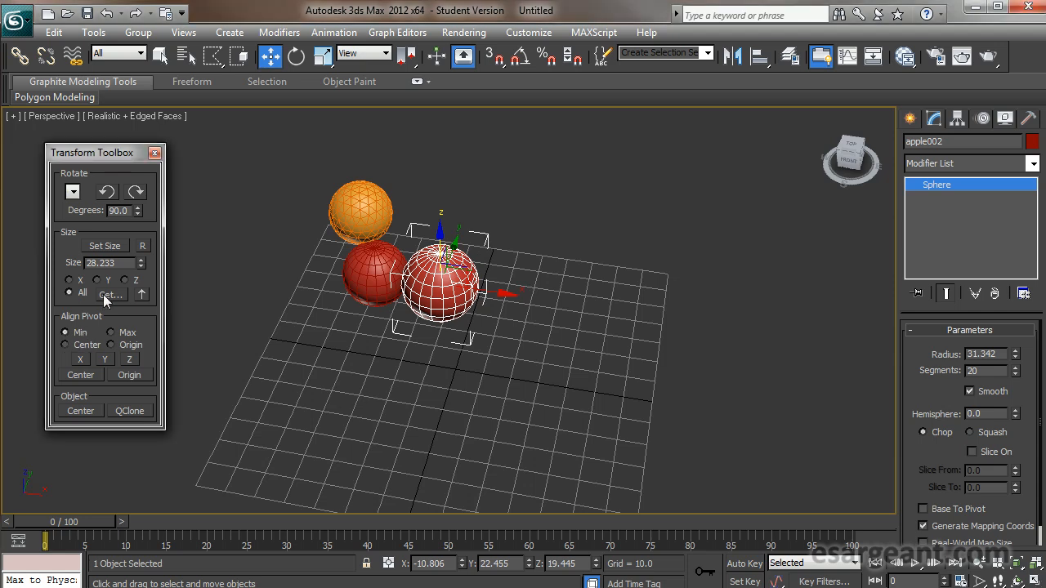
pyautogui.click(105, 359)
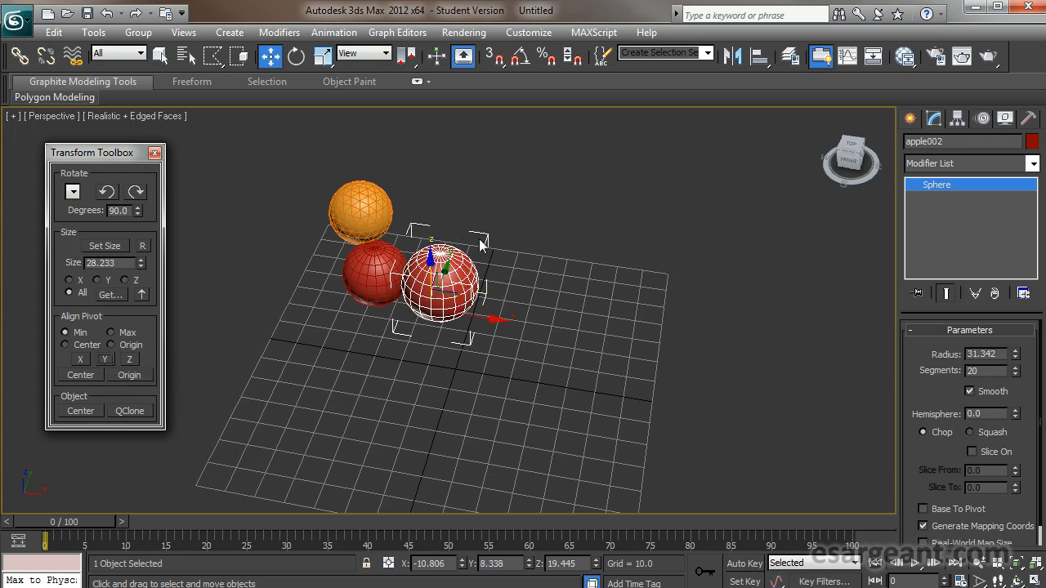
pyautogui.keyDown('alt'); pyautogui.moveTo(553, 329); pyautogui.dragTo(365, 311, button='middle'); pyautogui.keyUp('alt')
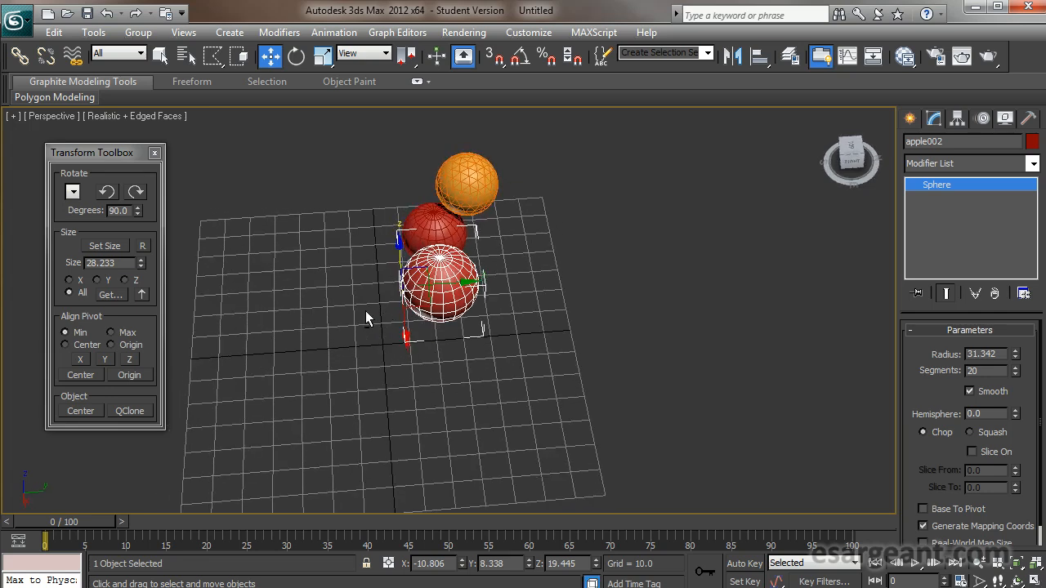
pyautogui.click(111, 333)
pyautogui.click(106, 358)
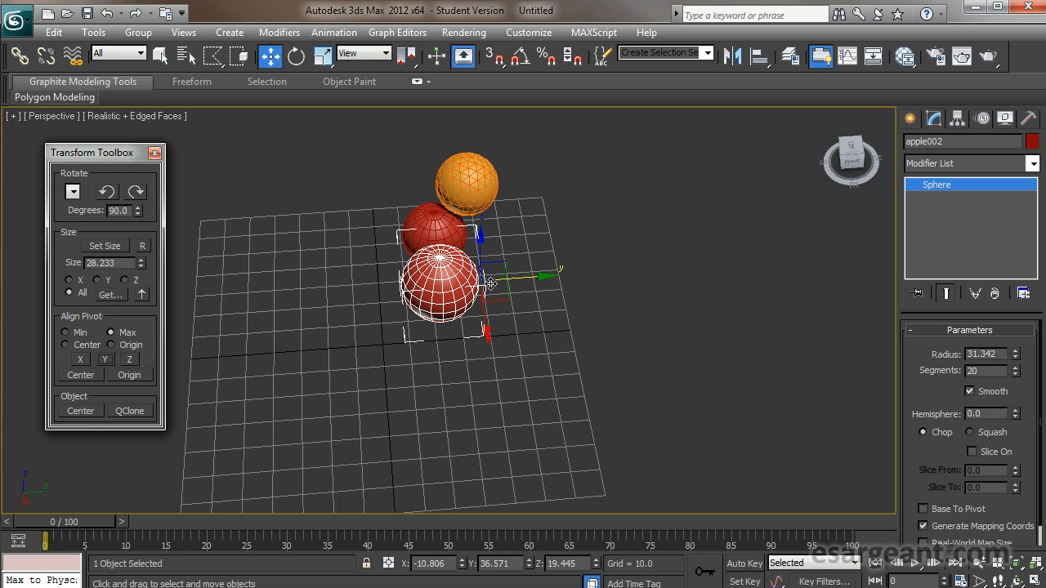
pyautogui.keyDown('alt'); pyautogui.moveTo(357, 363); pyautogui.dragTo(420, 360, button='middle'); pyautogui.keyUp('alt')
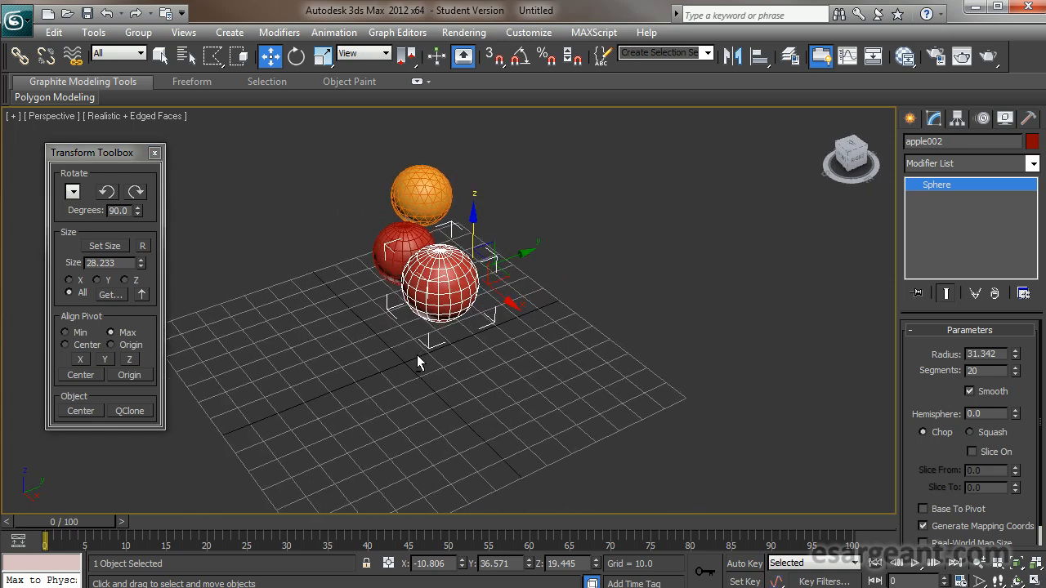
# Center the cloned apple's pivot on the object, and move the pivot to the world origin
pyautogui.click(80, 374)
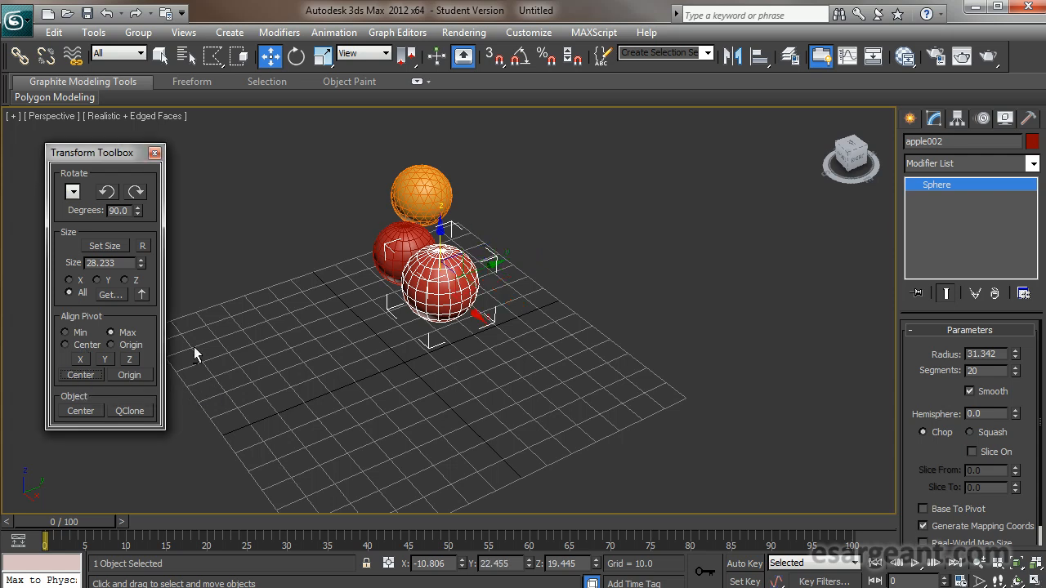
pyautogui.keyDown('alt'); pyautogui.moveTo(497, 304); pyautogui.dragTo(516, 317, button='middle'); pyautogui.keyUp('alt')
pyautogui.click(136, 374)
pyautogui.keyDown('alt'); pyautogui.moveTo(320, 357); pyautogui.dragTo(361, 397, button='middle'); pyautogui.keyUp('alt')
pyautogui.keyDown('alt'); pyautogui.moveTo(341, 361); pyautogui.dragTo(349, 327, button='middle'); pyautogui.keyUp('alt')
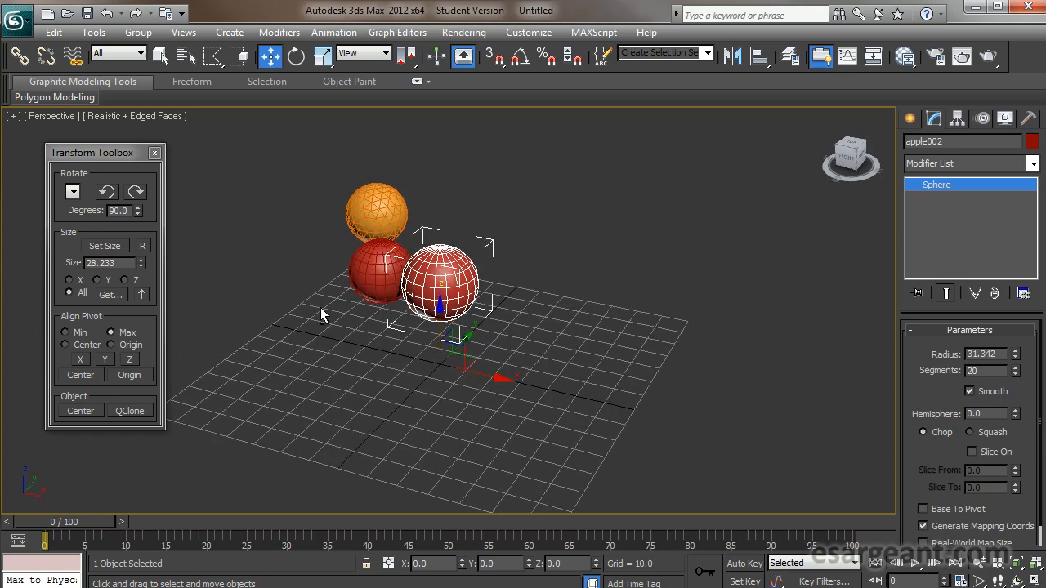
# Rotate the selected apple in 90-degree increments through a full turn about its offset pivot
pyautogui.click(137, 191)
pyautogui.click(137, 191)
pyautogui.click(137, 191)
pyautogui.click(138, 191)
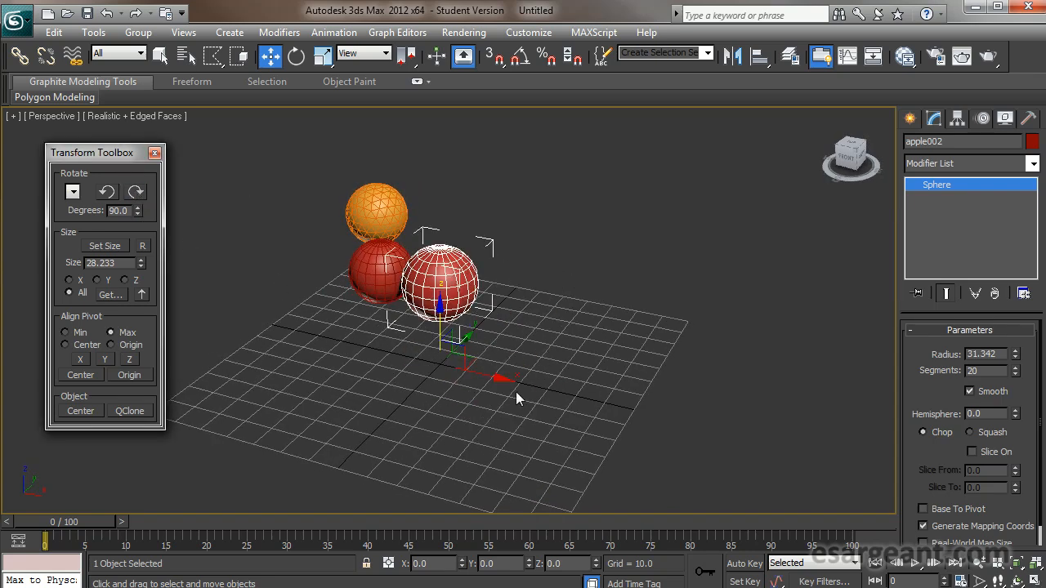
# Center the selected apple's pivot on the object
pyautogui.keyDown('alt'); pyautogui.moveTo(463, 399); pyautogui.dragTo(429, 418, button='middle'); pyautogui.keyUp('alt')
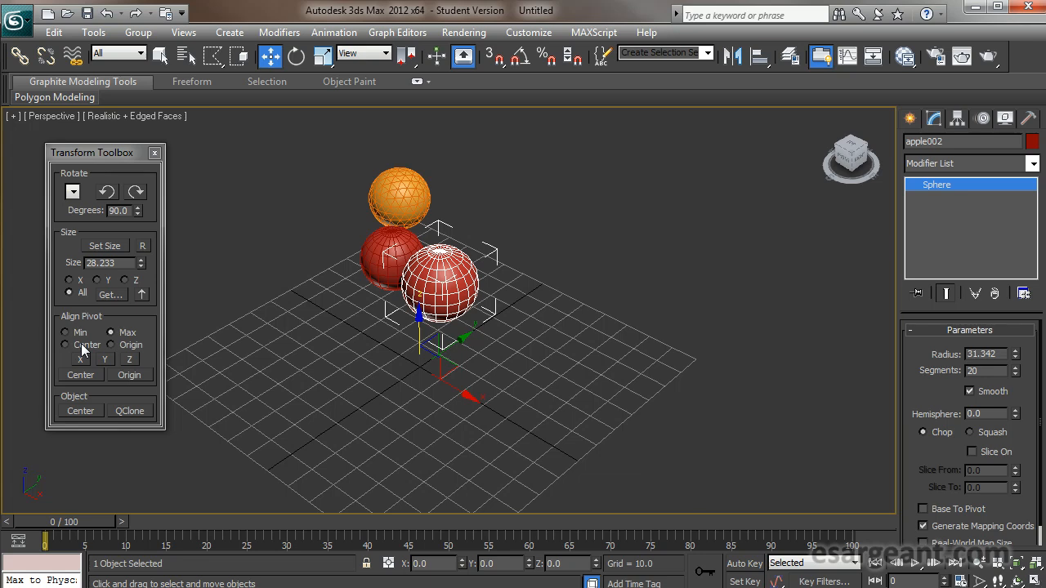
pyautogui.click(76, 375)
pyautogui.keyDown('alt'); pyautogui.moveTo(330, 386); pyautogui.dragTo(399, 400, button='middle'); pyautogui.keyUp('alt')
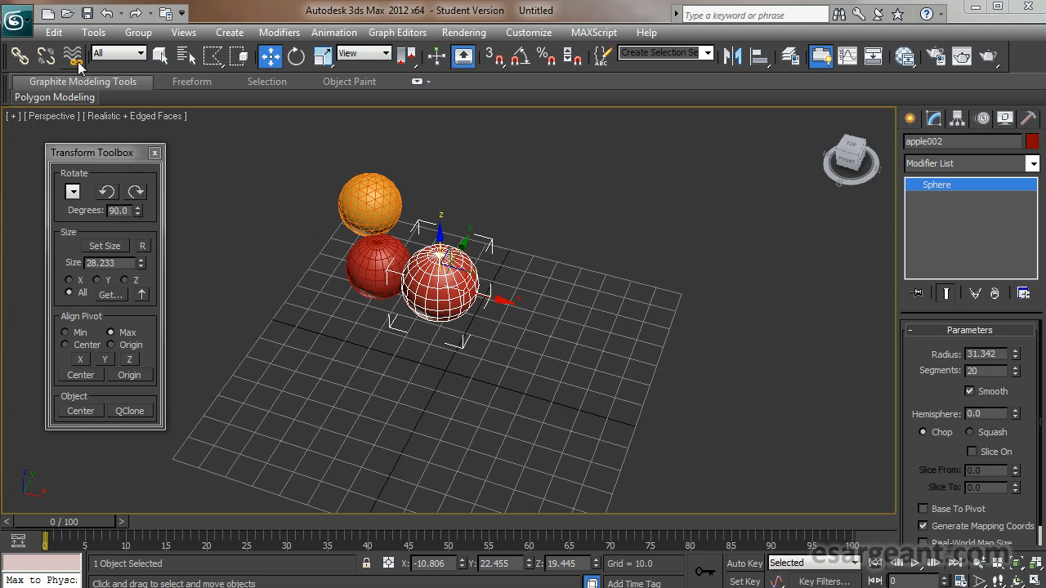
# Open the Move Transform Type-In and set the apple's absolute world position to Y 43.963 and X -24.616
pyautogui.click(59, 33)
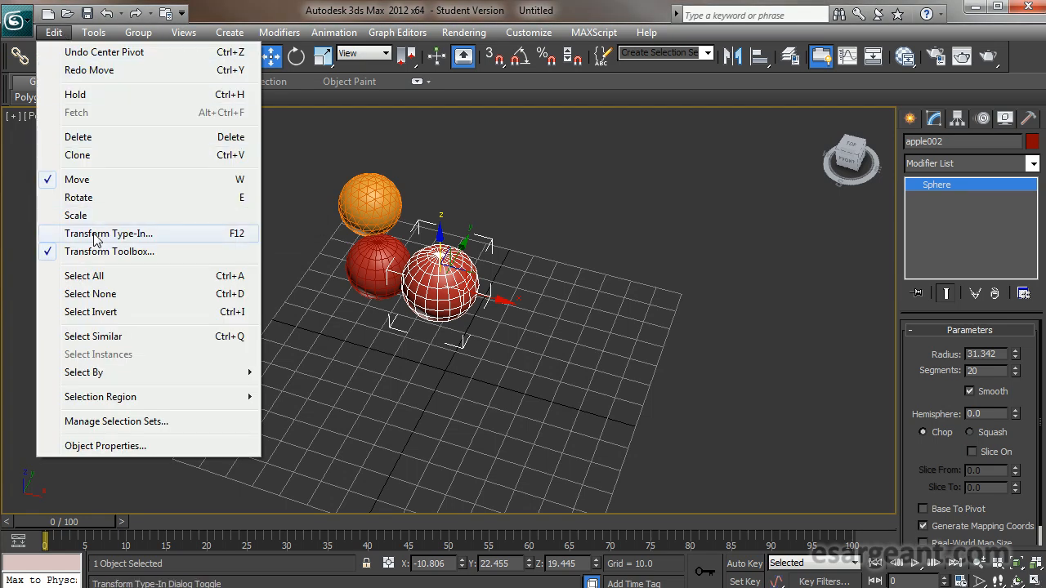
pyautogui.click(156, 237)
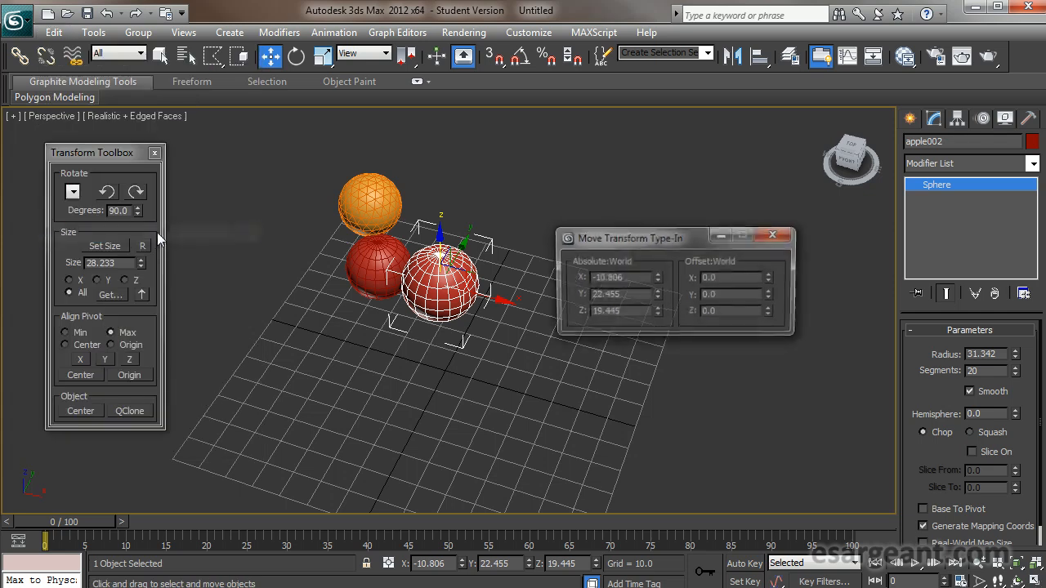
pyautogui.moveTo(632, 237); pyautogui.dragTo(289, 400)
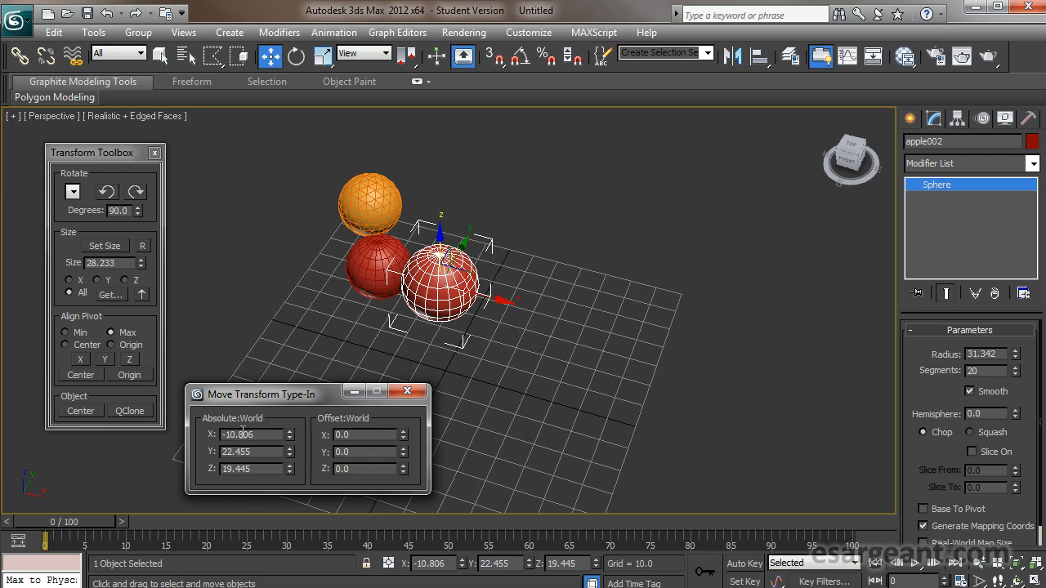
pyautogui.moveTo(290, 453); pyautogui.dragTo(301, 421)
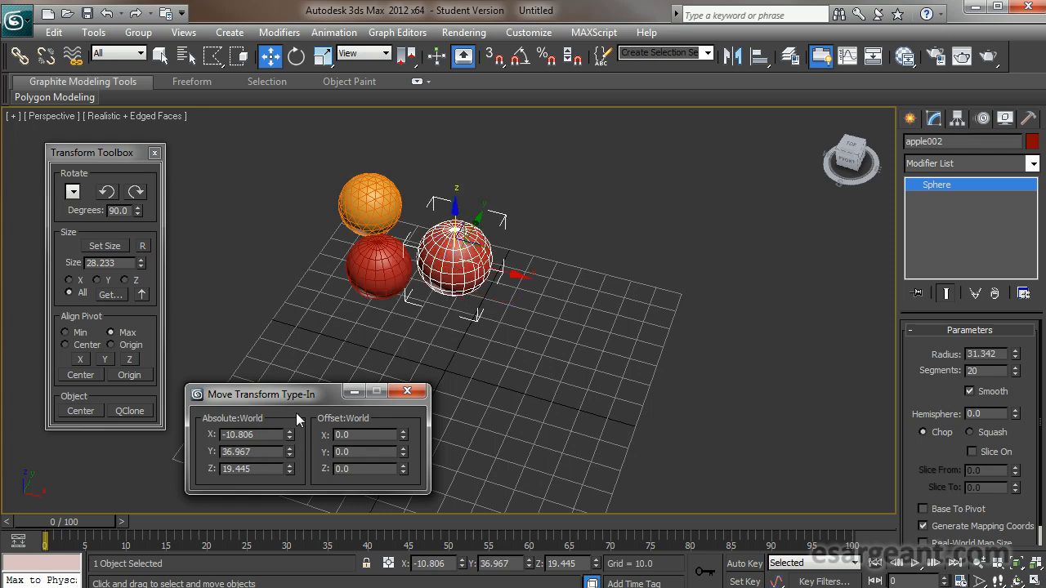
pyautogui.moveTo(292, 458); pyautogui.dragTo(293, 438)
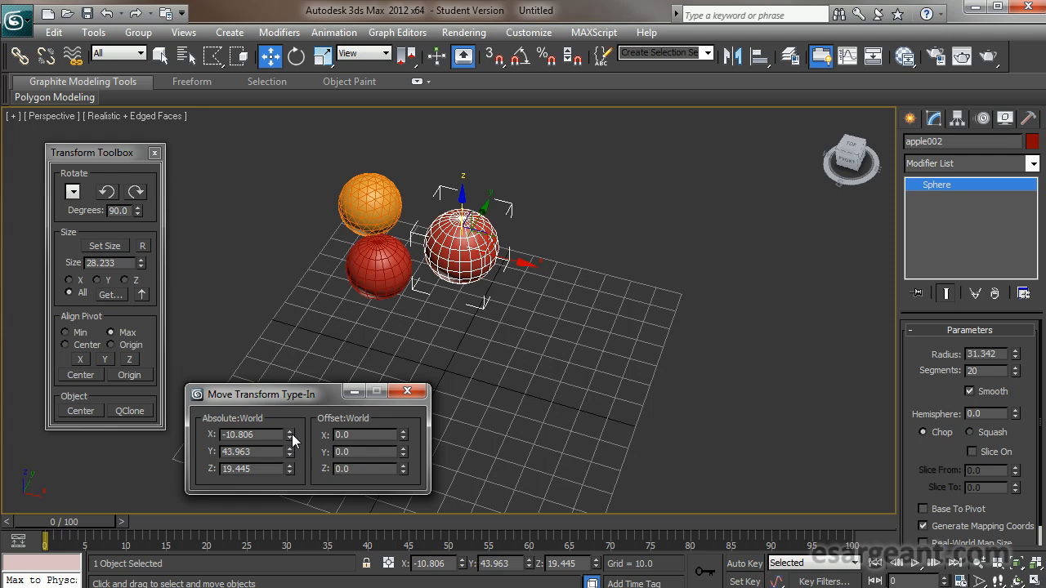
pyautogui.moveTo(292, 437); pyautogui.dragTo(291, 474)
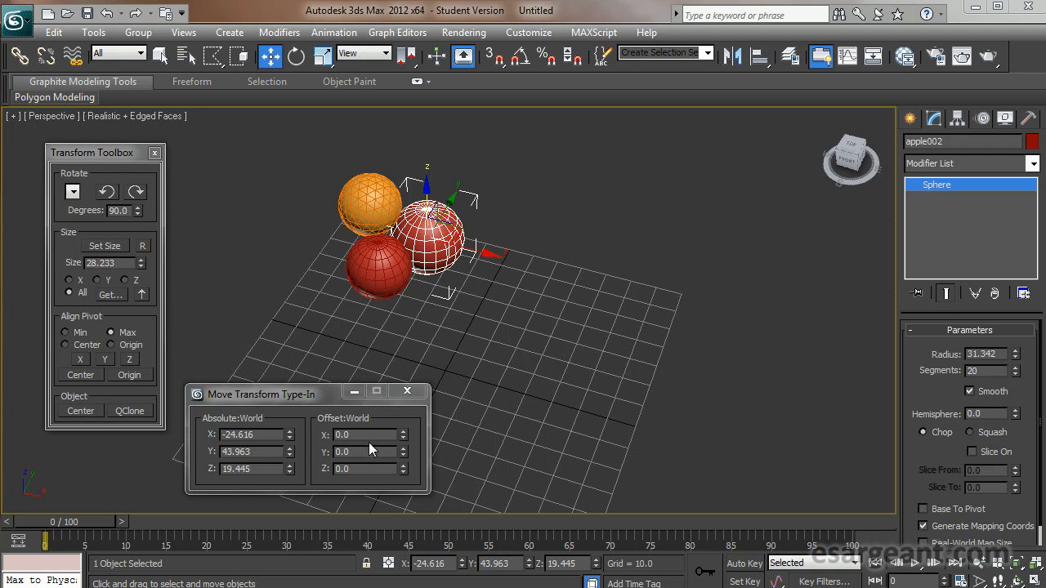
# Offset the apple by 5 units along world X, and close the Transform Toolbox and Move Transform Type-In
pyautogui.moveTo(362, 435); pyautogui.dragTo(344, 436)
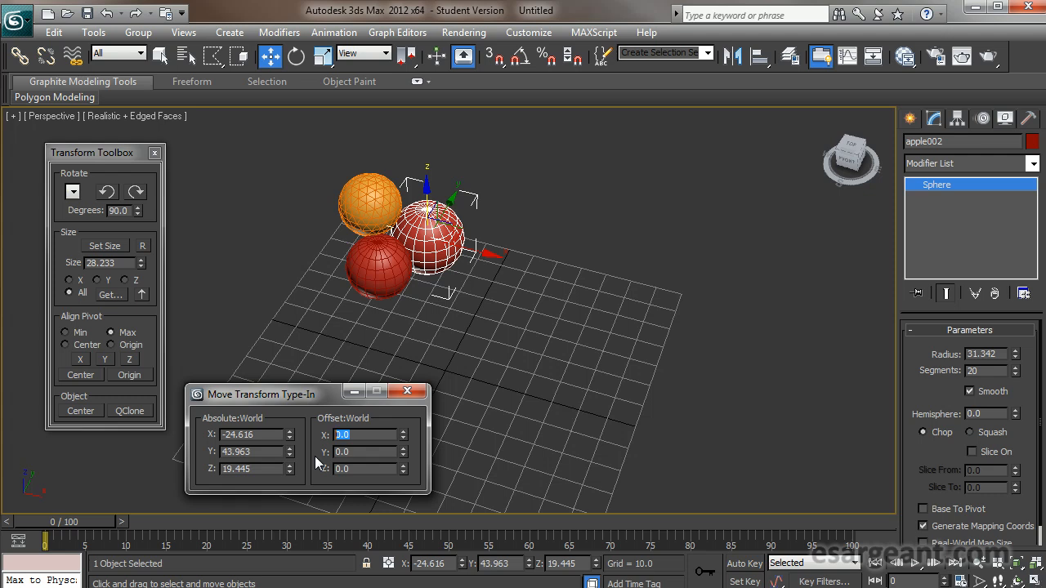
pyautogui.write('5')
pyautogui.press('Return')
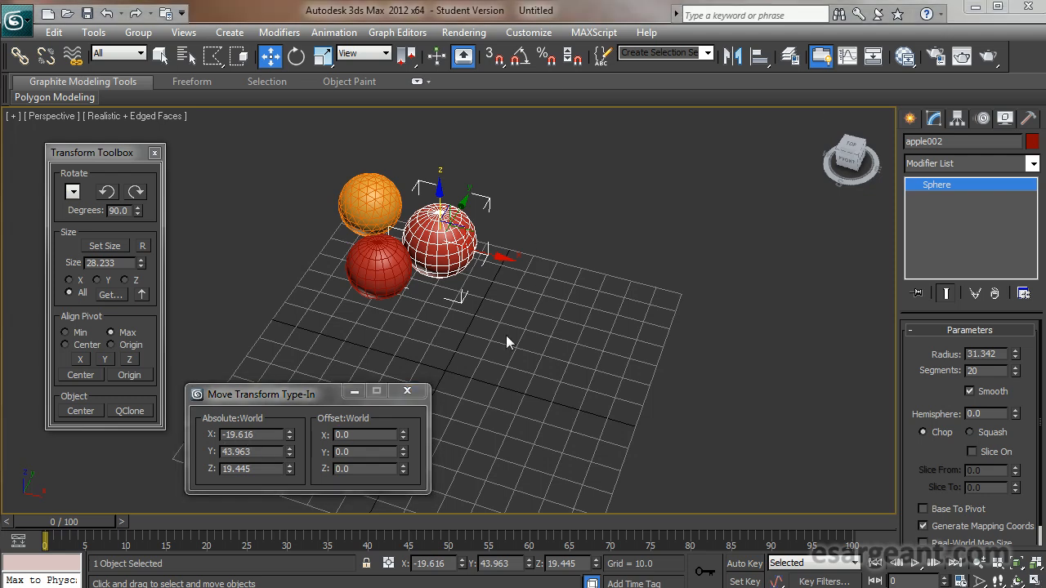
pyautogui.click(153, 155)
pyautogui.click(407, 391)
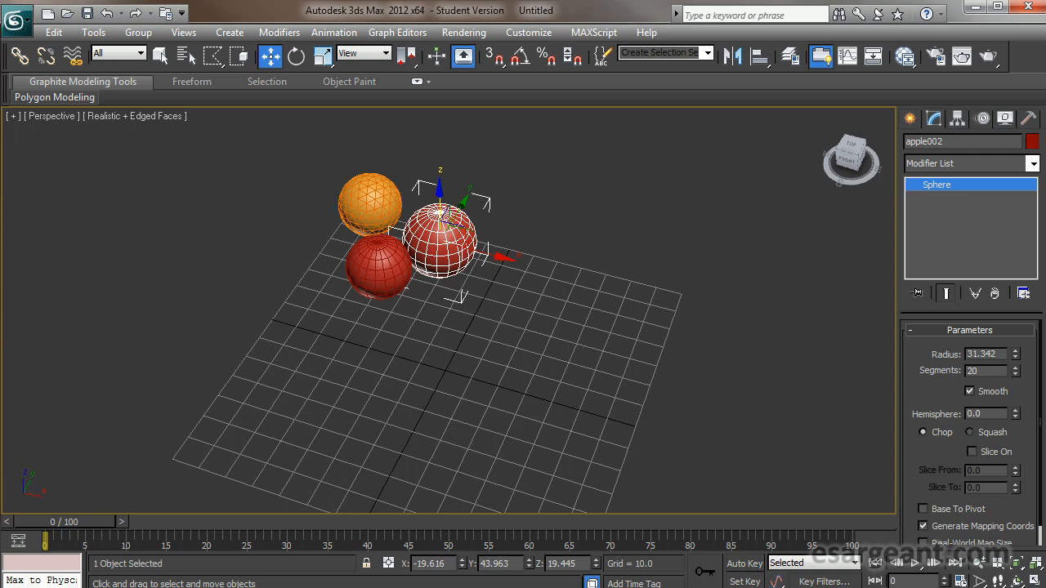
# Move the selected apple along the X axis towards the other fruit, to about X -28.2, and clear the selection
pyautogui.click(1016, 563)
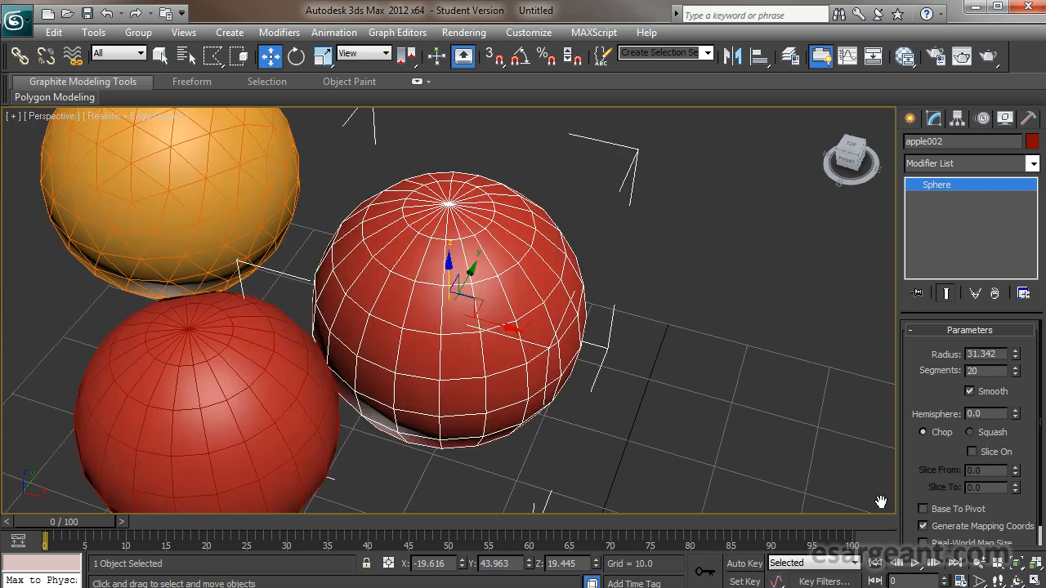
pyautogui.keyDown('alt'); pyautogui.moveTo(457, 325); pyautogui.dragTo(388, 328, button='middle'); pyautogui.keyUp('alt')
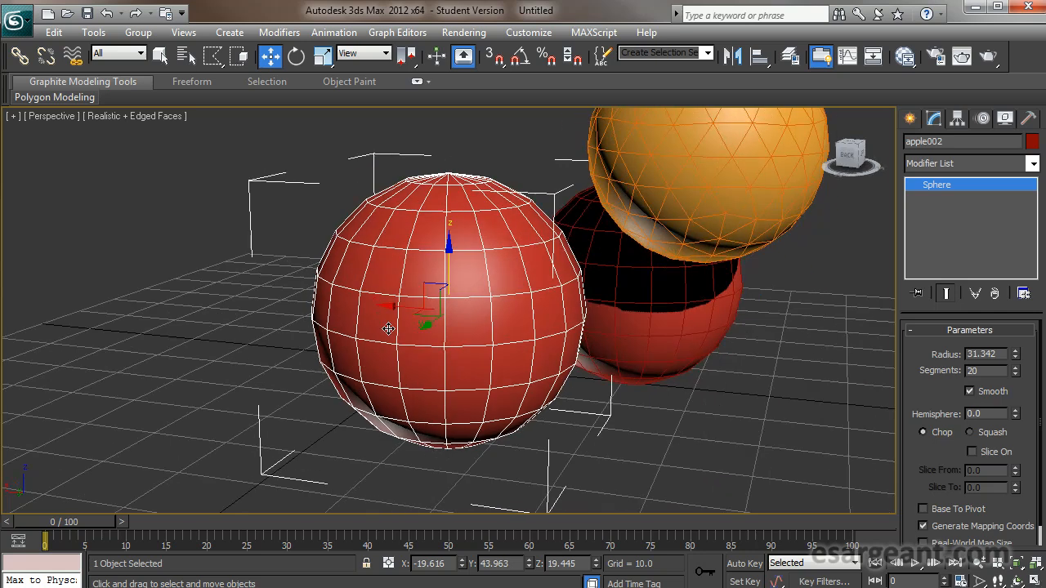
pyautogui.moveTo(388, 306); pyautogui.dragTo(447, 312)
pyautogui.hotkey('ctrl', 'd')
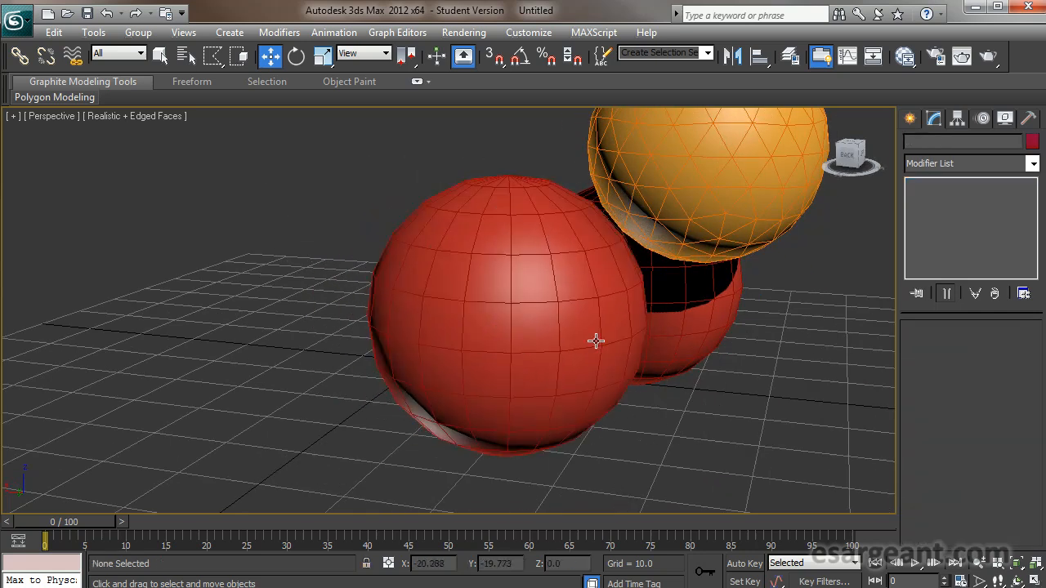
# Reselect the larger apple and move it along the Y axis to about Y 47.2, beside the other fruit
pyautogui.keyDown('alt'); pyautogui.moveTo(512, 339); pyautogui.dragTo(483, 319, button='middle'); pyautogui.keyUp('alt')
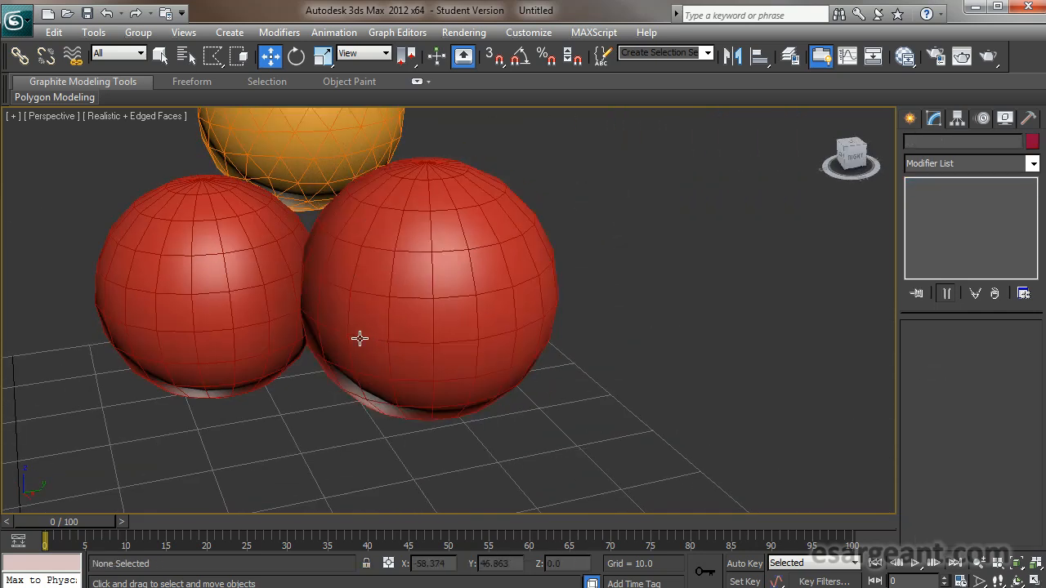
pyautogui.click(502, 317)
pyautogui.moveTo(494, 282)
pyautogui.mouseDown()
pyautogui.moveTo(479, 273)
pyautogui.moveTo(508, 274)
pyautogui.mouseUp()
pyautogui.keyDown('alt'); pyautogui.moveTo(508, 274); pyautogui.dragTo(620, 370, button='middle'); pyautogui.keyUp('alt')
pyautogui.scroll(-3, 508, 327)
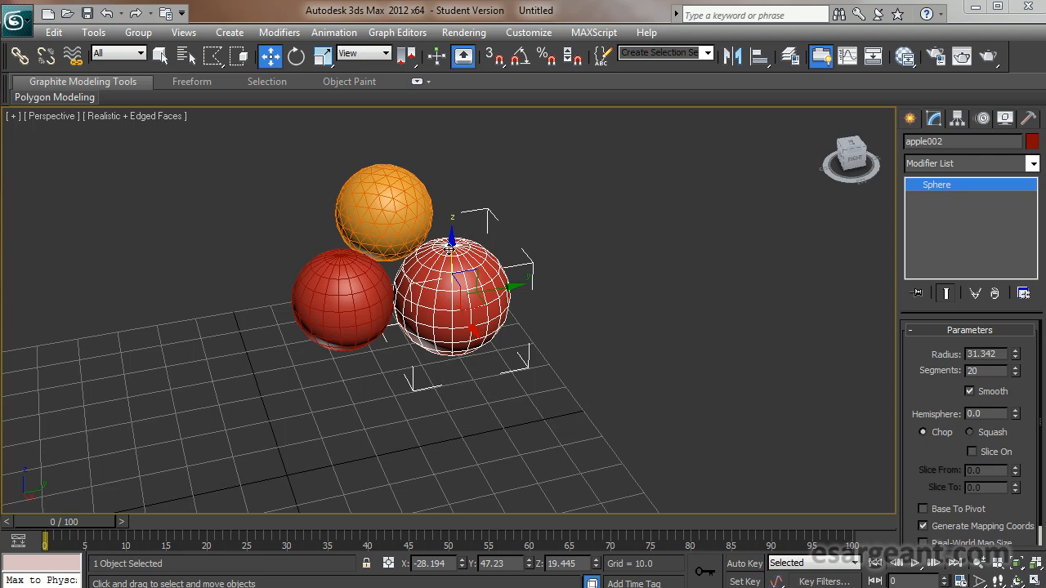
pyautogui.keyDown('alt'); pyautogui.moveTo(245, 309); pyautogui.dragTo(305, 302, button='middle'); pyautogui.keyUp('alt')
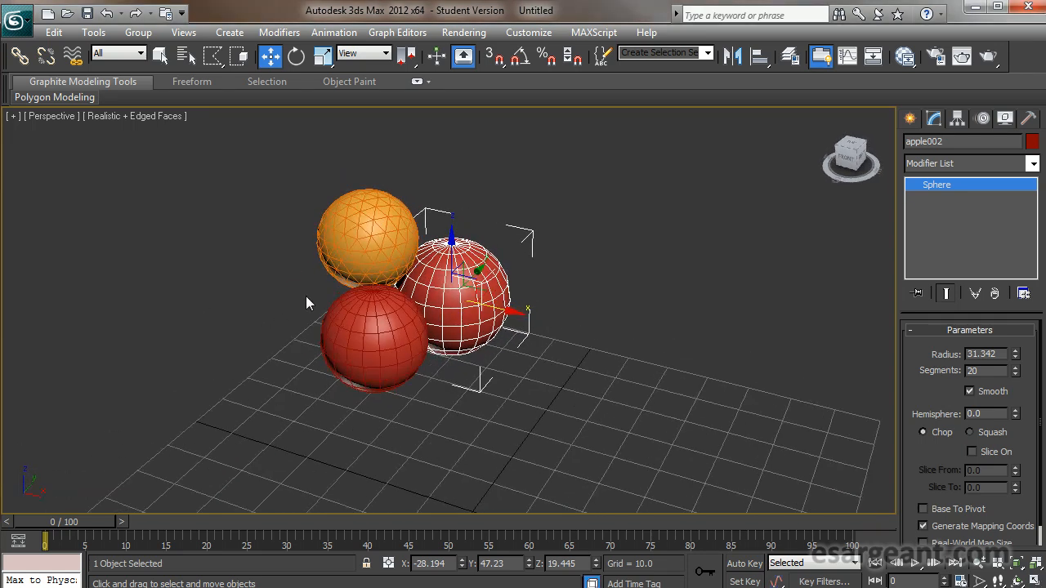
pyautogui.scroll(-3, 306, 297)
pyautogui.keyDown('alt'); pyautogui.moveTo(601, 338); pyautogui.dragTo(710, 282, button='middle'); pyautogui.keyUp('alt')
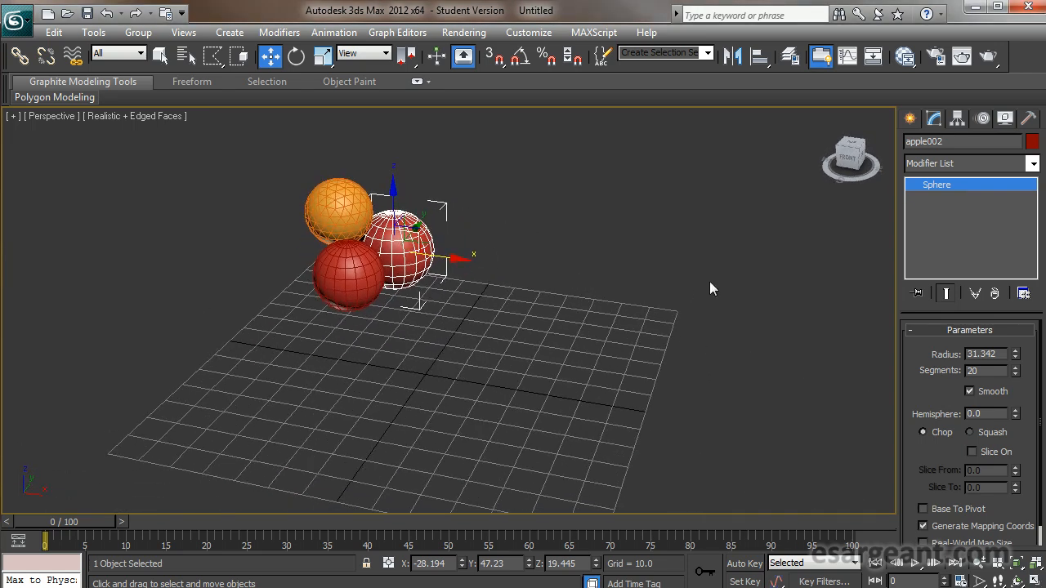
# Create a standard primitive sphere with a radius of about 30 near the front of the grid and name it bowl01
pyautogui.click(909, 119)
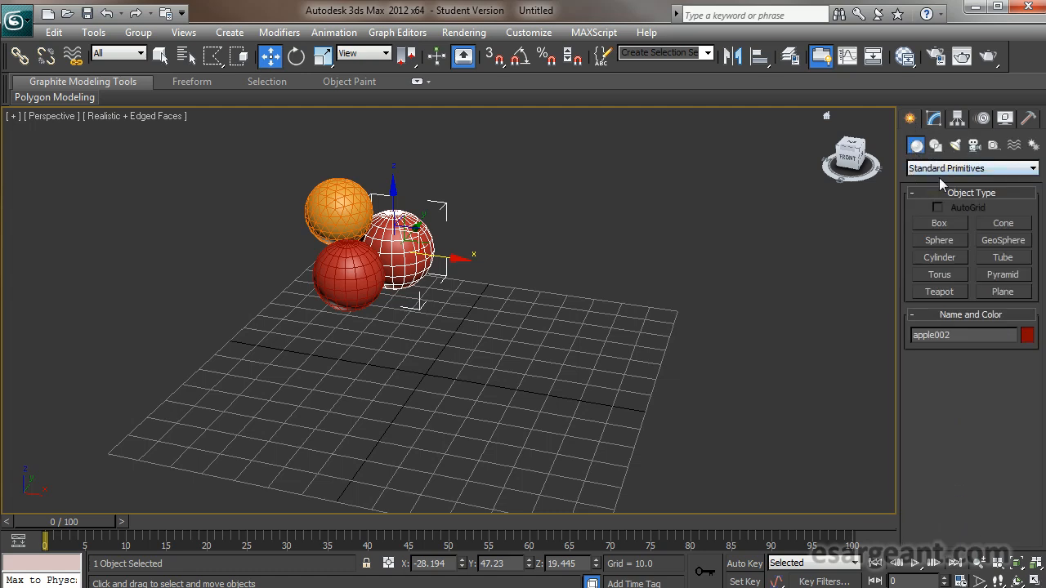
pyautogui.click(931, 245)
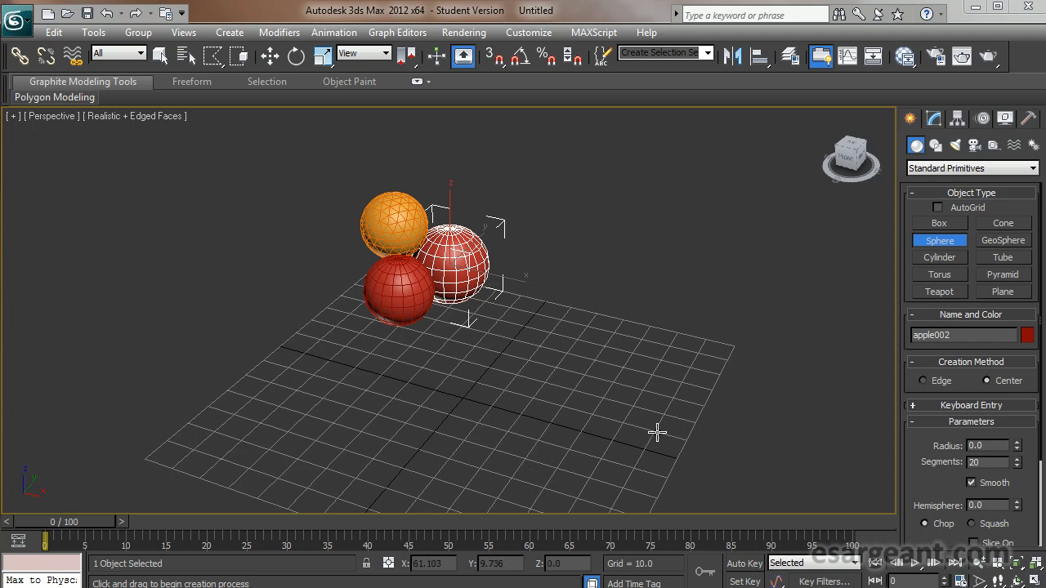
pyautogui.moveTo(567, 418); pyautogui.dragTo(665, 419)
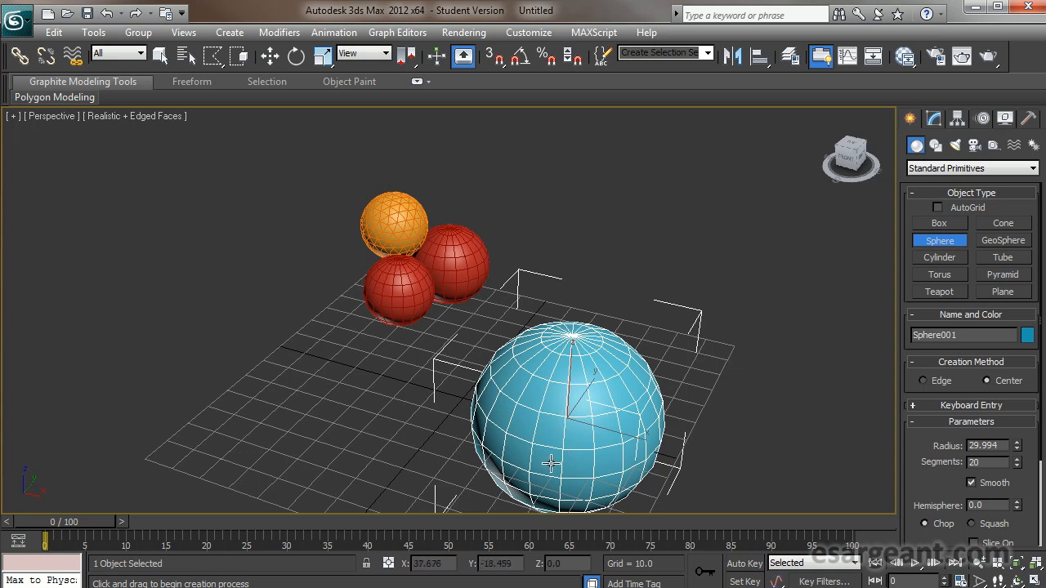
pyautogui.moveTo(928, 435); pyautogui.dragTo(921, 332)
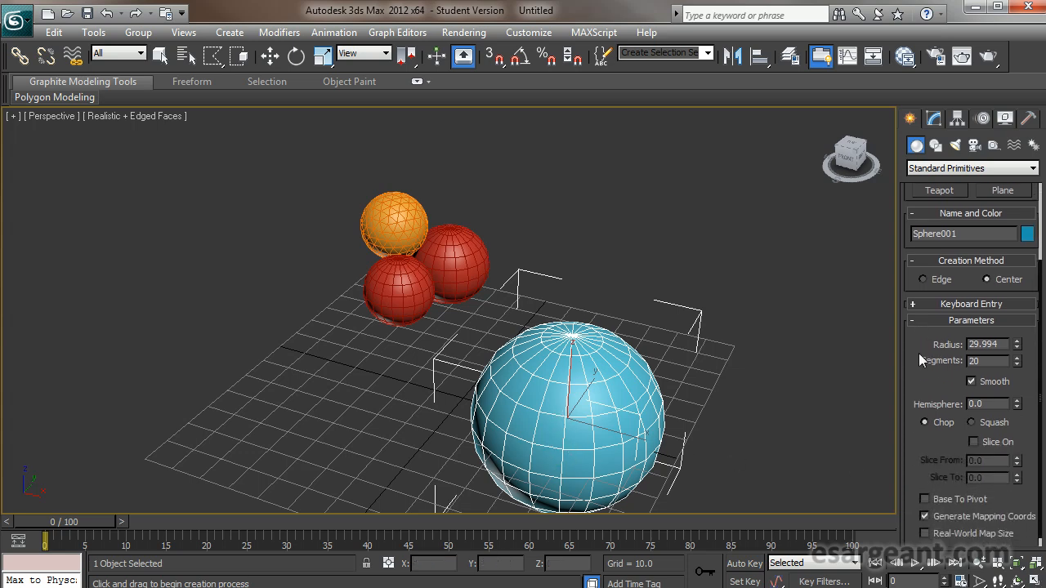
pyautogui.moveTo(957, 233); pyautogui.dragTo(891, 227)
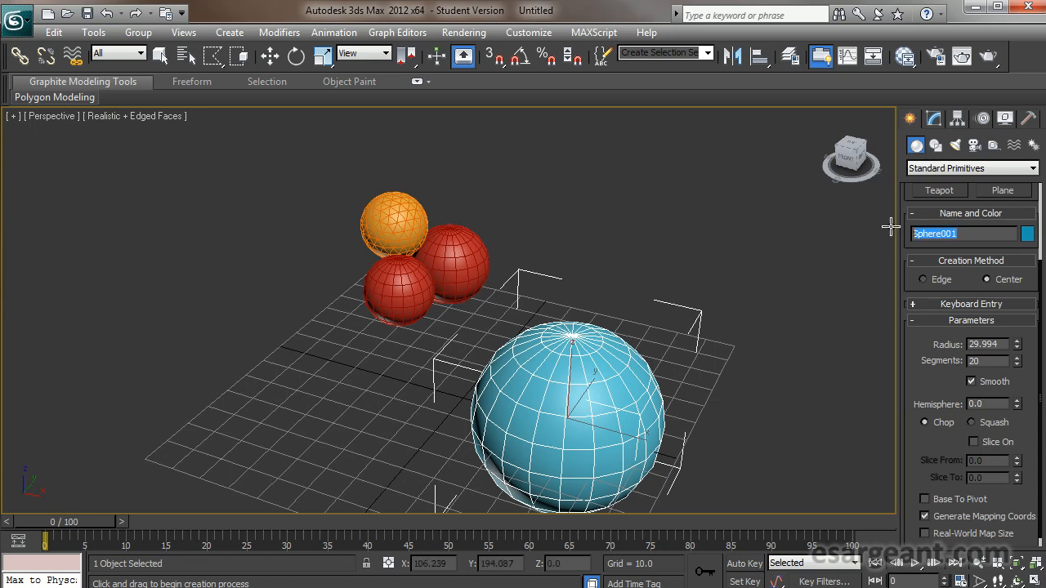
pyautogui.write('bowl01')
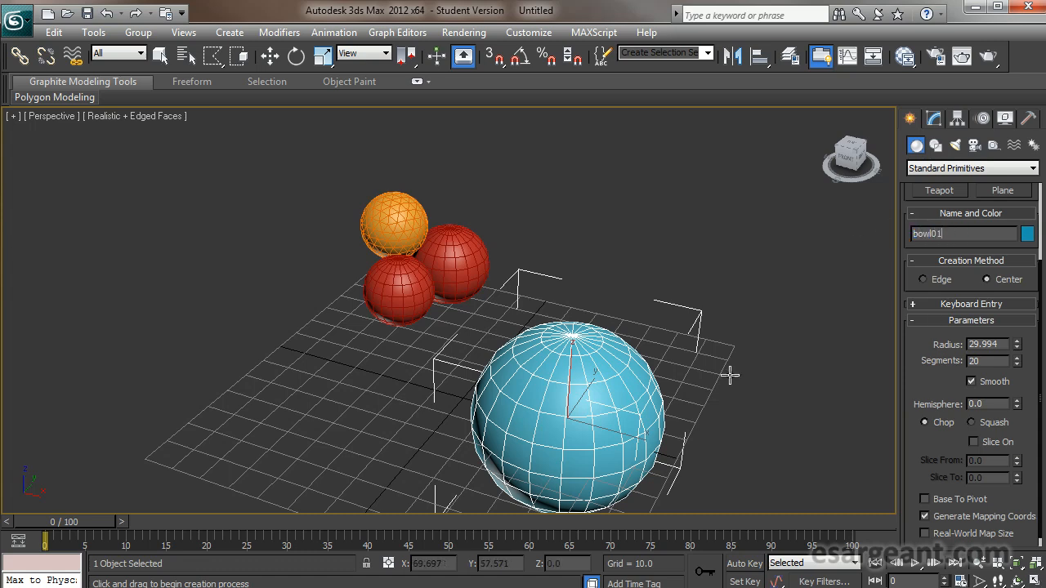
# Change the object color of bowl01 to the dark brown-orange swatch in the 3ds Max palette
pyautogui.click(1027, 234)
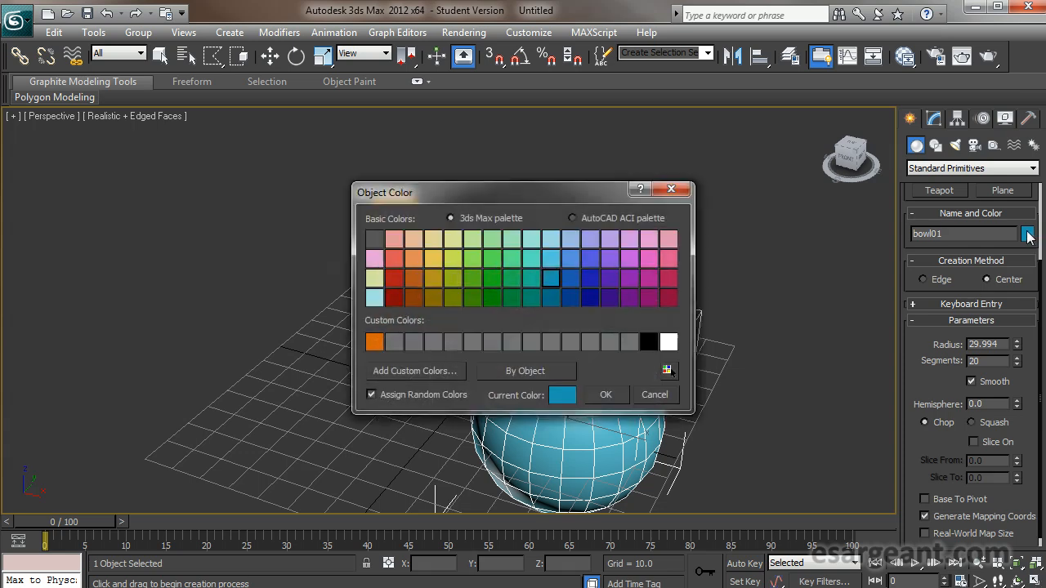
pyautogui.click(415, 278)
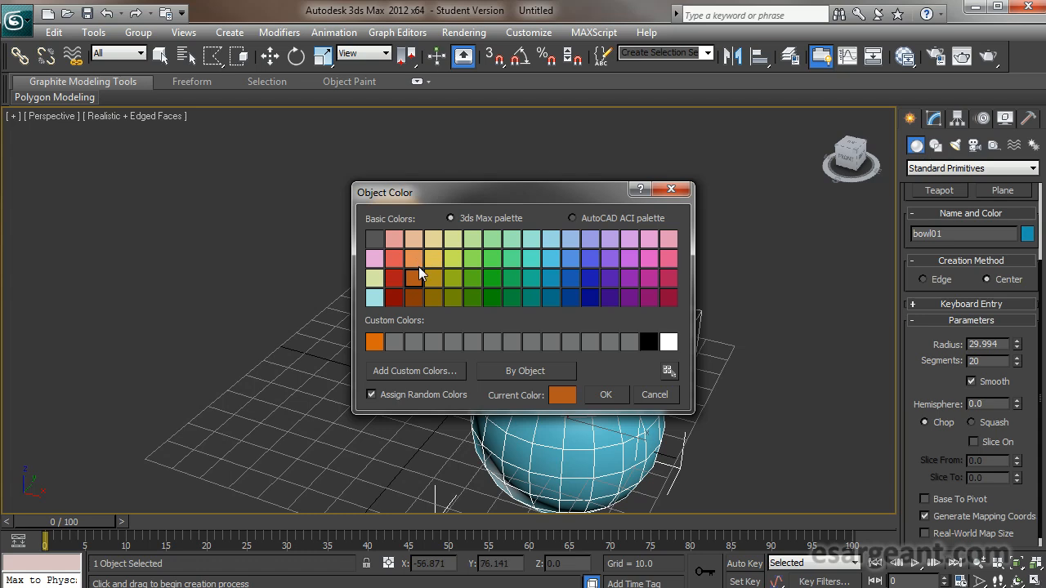
pyautogui.click(415, 297)
pyautogui.click(602, 395)
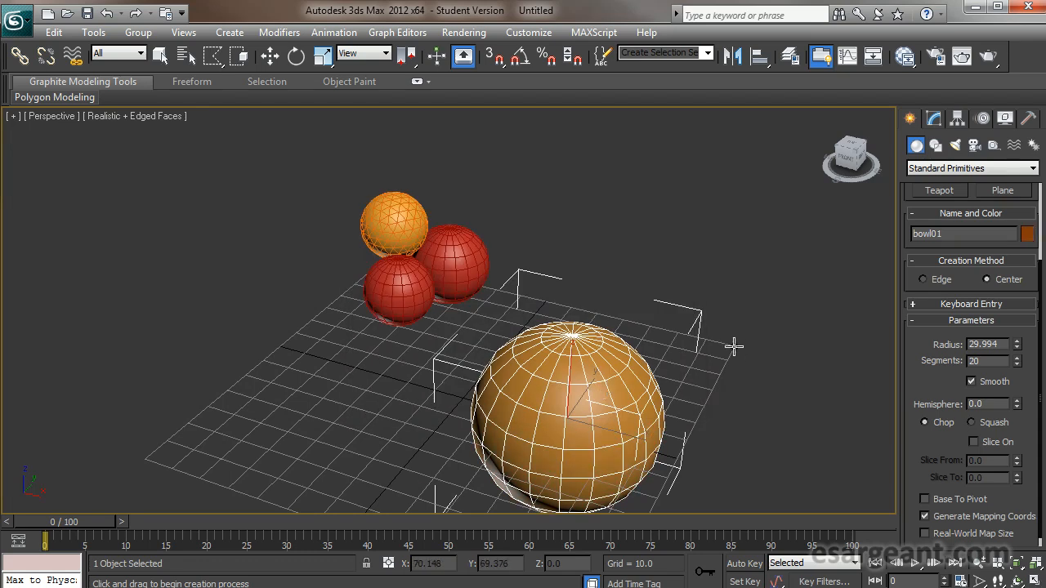
# Cut bowl01 down to a half sphere by setting its Hemisphere value to 0.5
pyautogui.moveTo(923, 384); pyautogui.dragTo(923, 375)
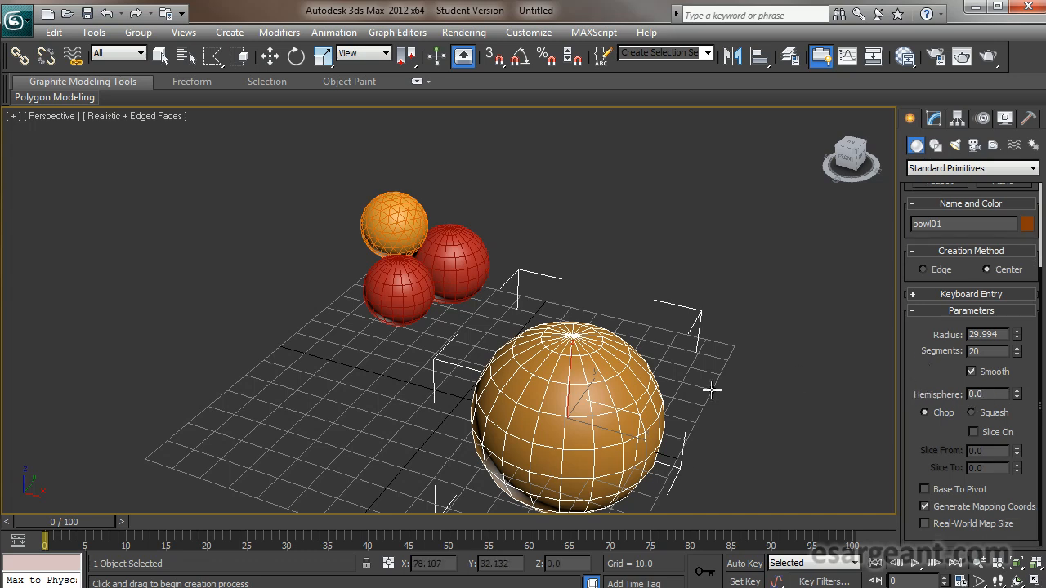
pyautogui.click(1018, 564)
pyautogui.keyDown('alt'); pyautogui.moveTo(371, 308); pyautogui.dragTo(401, 282, button='middle'); pyautogui.keyUp('alt')
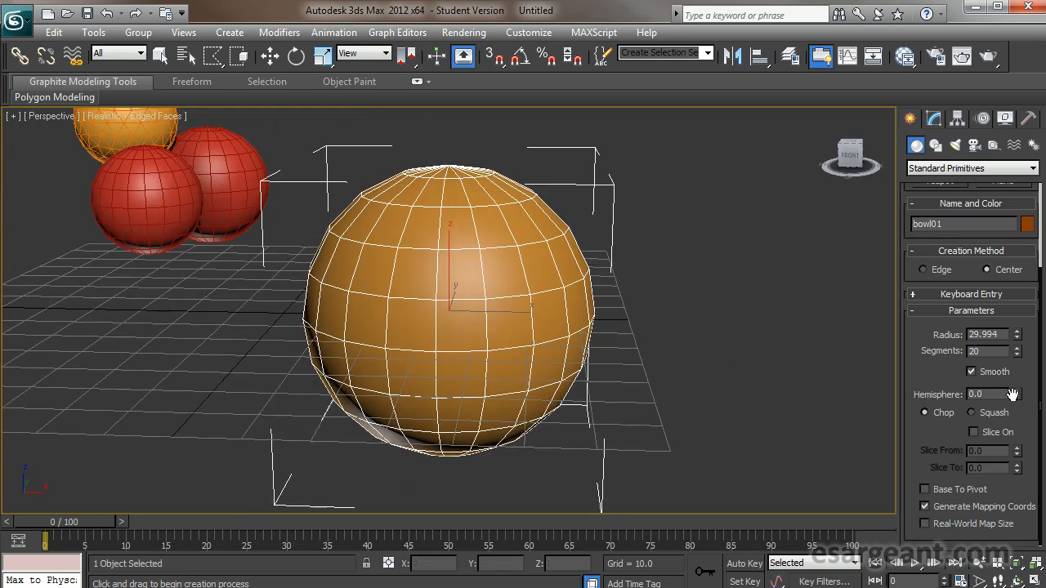
pyautogui.moveTo(1018, 398); pyautogui.dragTo(1009, 311)
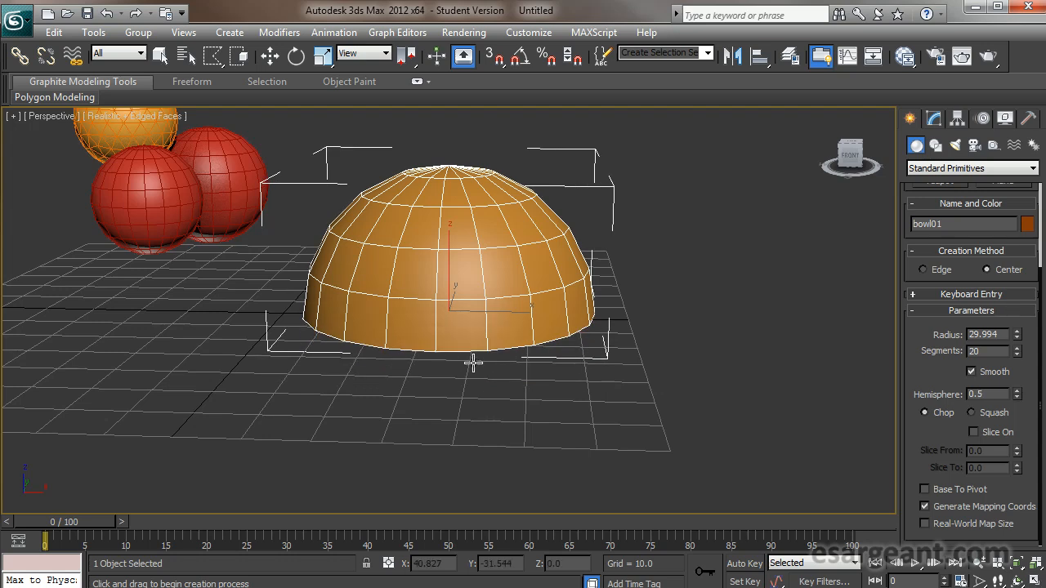
# Check the underside of the half sphere and raise its segments to 26
pyautogui.keyDown('alt'); pyautogui.moveTo(516, 427); pyautogui.dragTo(477, 324, button='middle'); pyautogui.keyUp('alt')
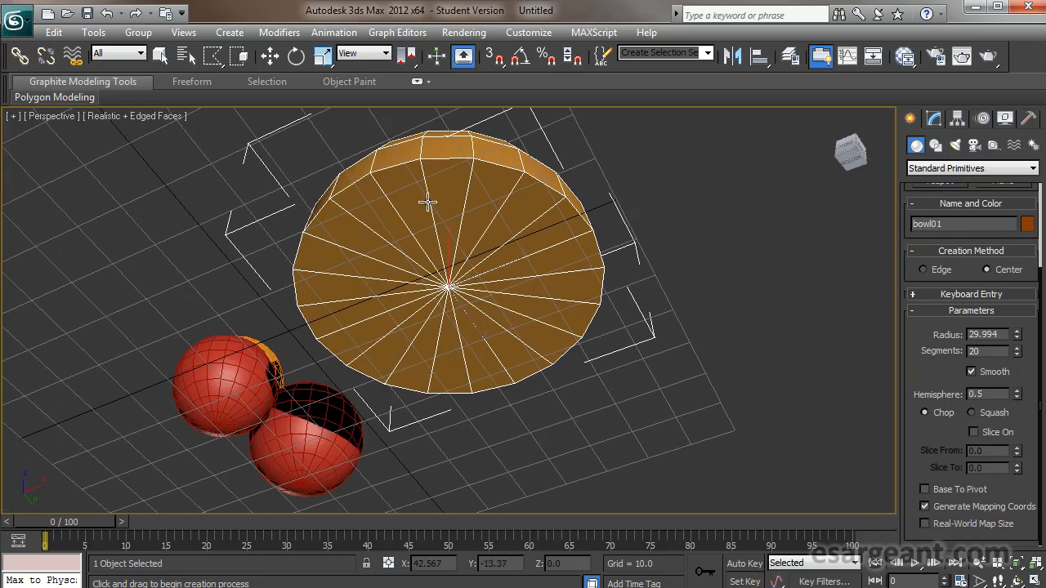
pyautogui.keyDown('alt'); pyautogui.moveTo(392, 217); pyautogui.dragTo(351, 204, button='middle'); pyautogui.keyUp('alt')
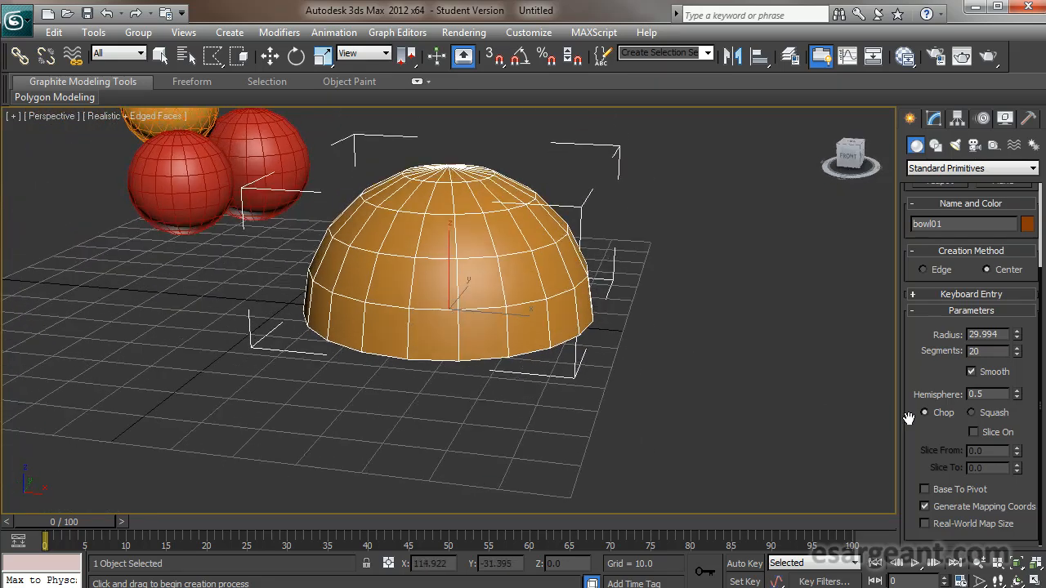
pyautogui.moveTo(1018, 357); pyautogui.dragTo(1023, 307)
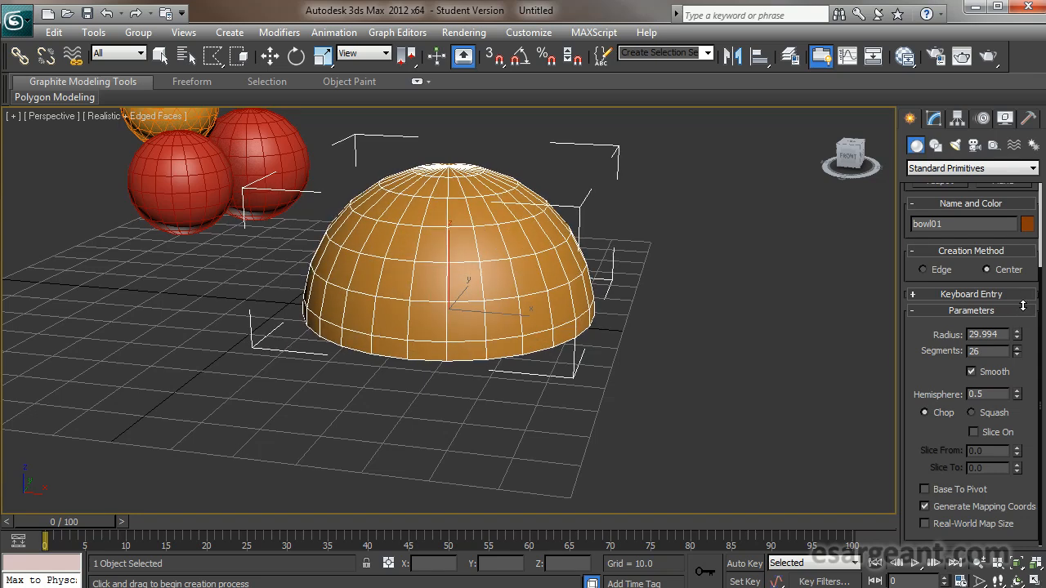
pyautogui.moveTo(477, 341)
pyautogui.keyDown('alt'); pyautogui.mouseDown(button='middle')
pyautogui.moveTo(618, 362)
pyautogui.moveTo(476, 272)
pyautogui.moveTo(523, 343)
pyautogui.moveTo(479, 355)
pyautogui.mouseUp(button='middle'); pyautogui.keyUp('alt')
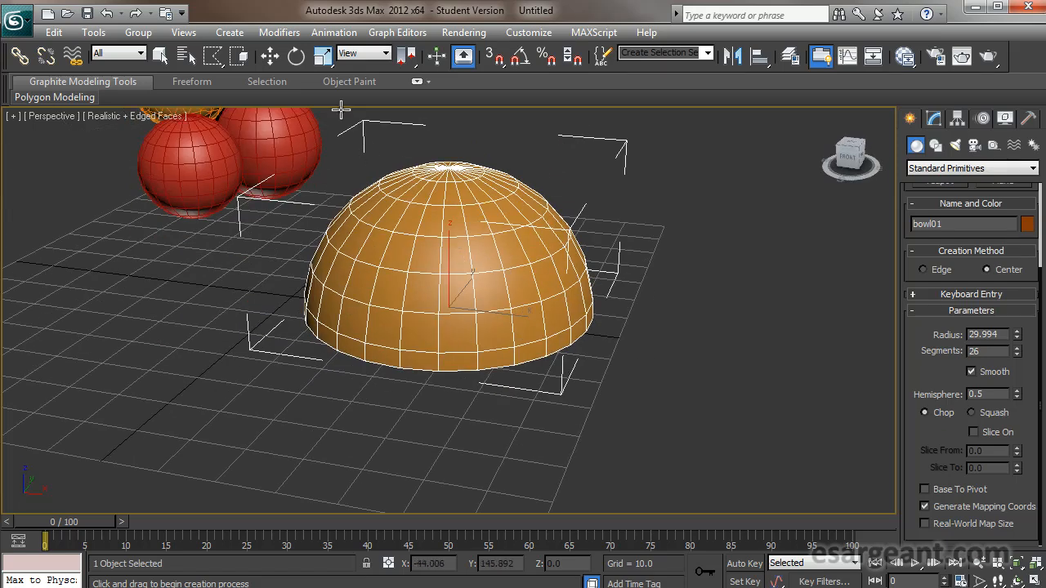
# Flip bowl01 upside down with two 90-degree rotations in the Transform Toolbox so its flat face points up
pyautogui.click(53, 31)
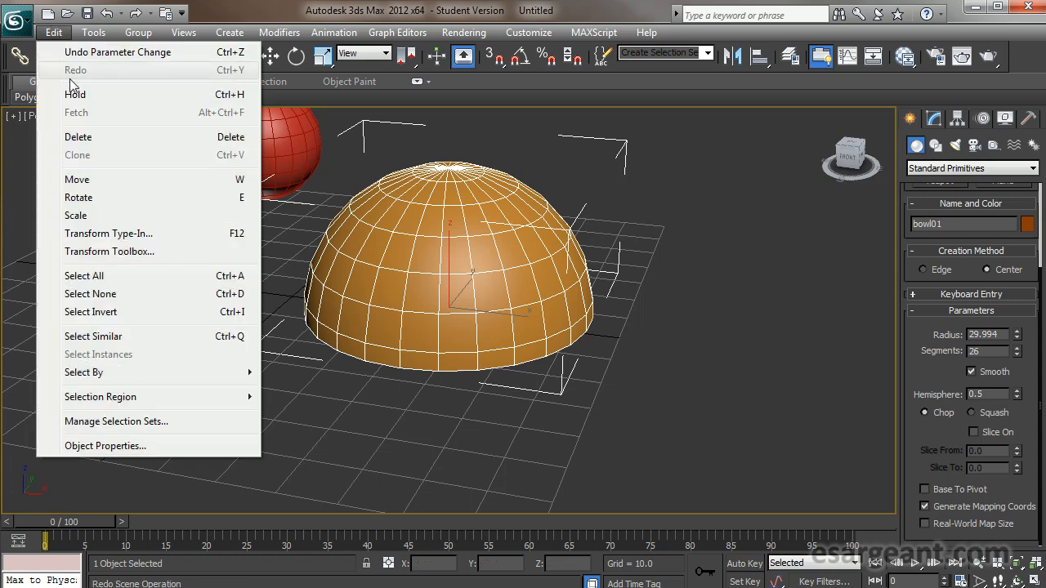
pyautogui.click(105, 251)
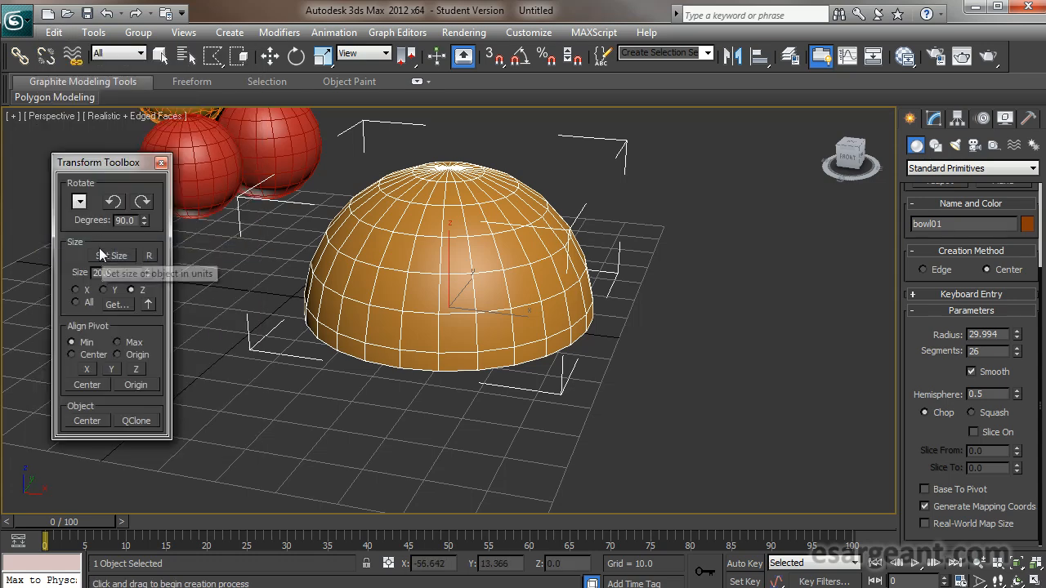
pyautogui.click(141, 201)
pyautogui.click(141, 201)
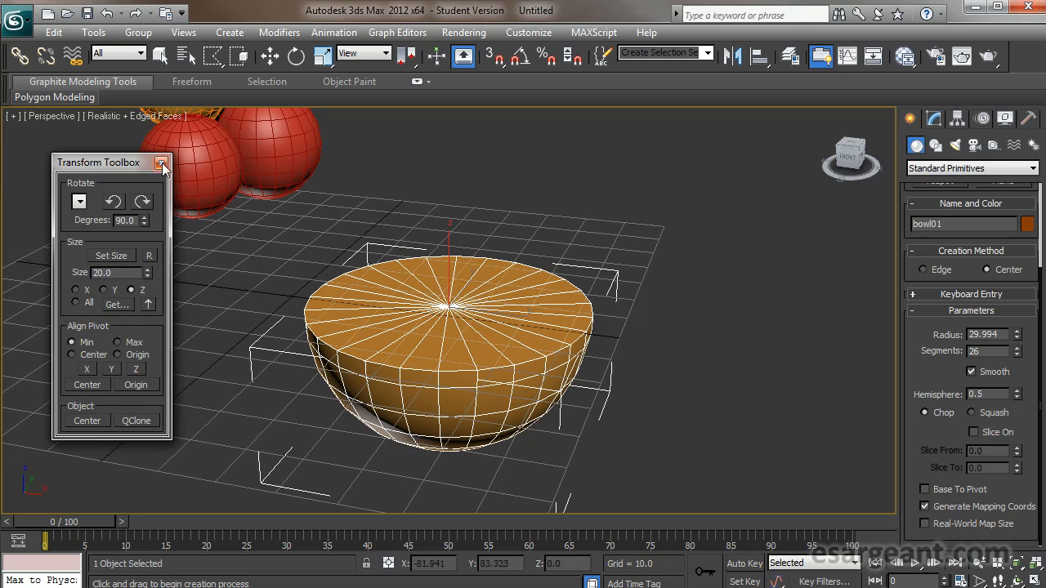
pyautogui.keyDown('alt'); pyautogui.moveTo(293, 353); pyautogui.dragTo(574, 392, button='middle'); pyautogui.keyUp('alt')
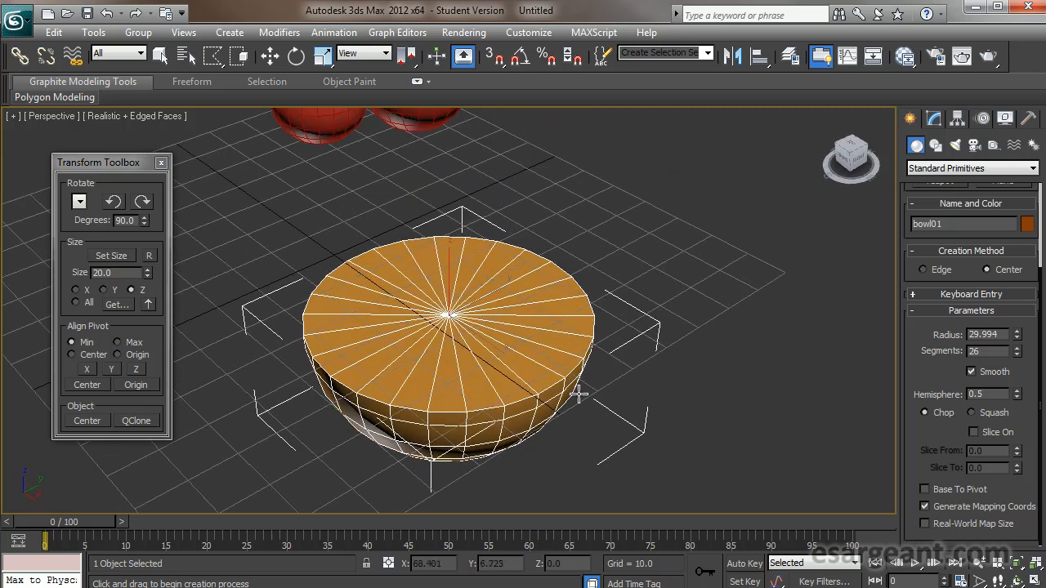
pyautogui.keyDown('alt'); pyautogui.moveTo(687, 329); pyautogui.dragTo(614, 275, button='middle'); pyautogui.keyUp('alt')
pyautogui.keyDown('alt'); pyautogui.moveTo(438, 264); pyautogui.dragTo(468, 291, button='middle'); pyautogui.keyUp('alt')
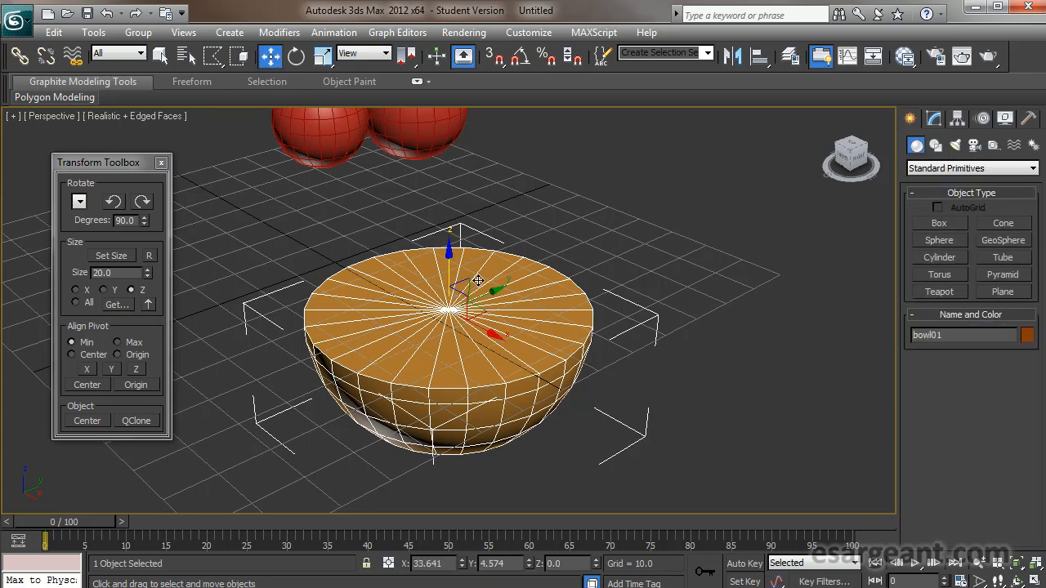
# Raise bowl01 along Z to about 26.7 and close the Transform Toolbox
pyautogui.moveTo(447, 256); pyautogui.dragTo(448, 169)
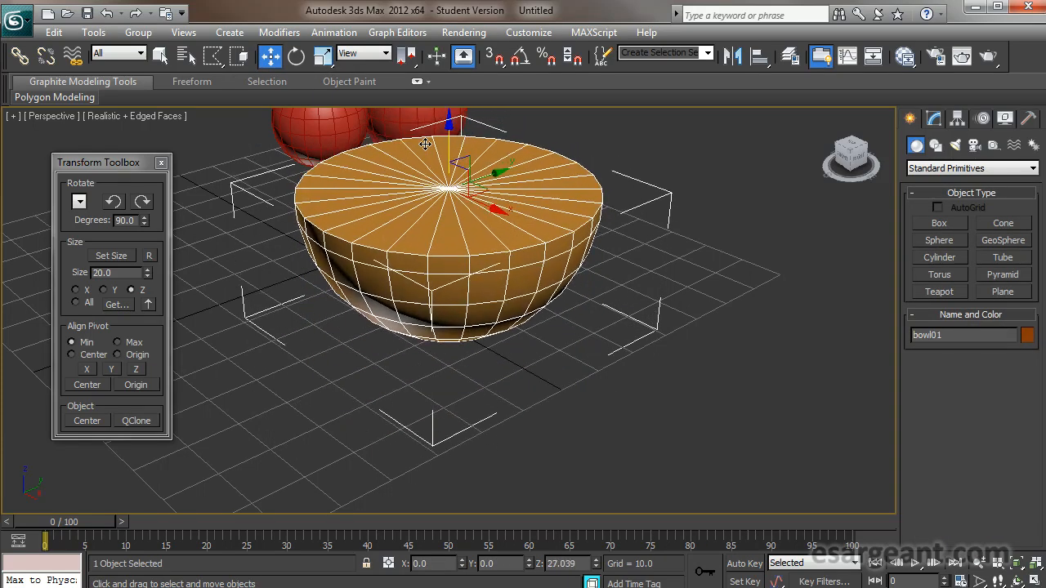
pyautogui.keyDown('alt'); pyautogui.moveTo(448, 168); pyautogui.dragTo(477, 237, button='middle'); pyautogui.keyUp('alt')
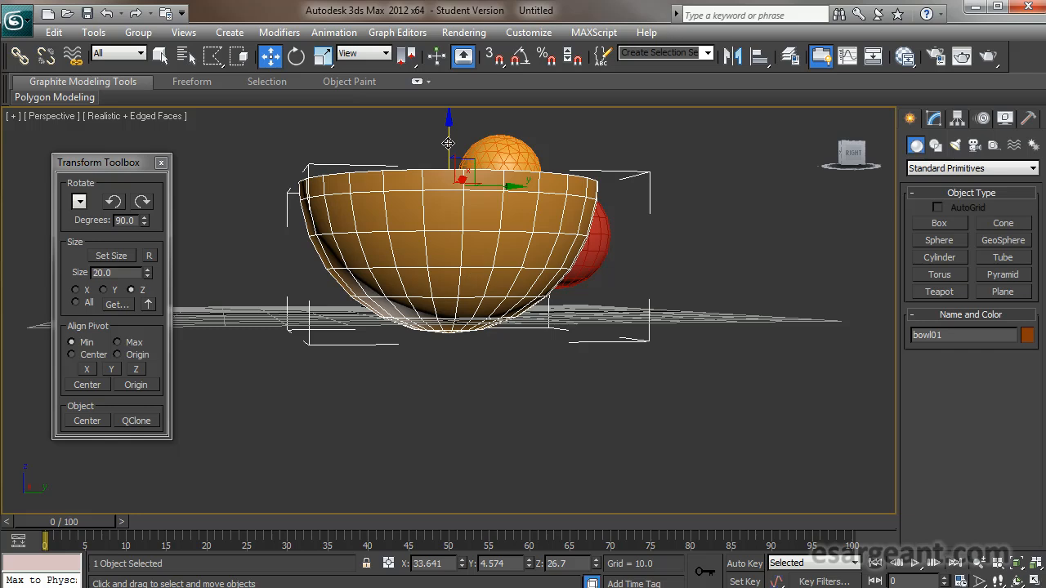
pyautogui.click(161, 162)
# Raise bowl01 in the Left view to about Z 29.95 so its base rests on the grid line, and reselect it in Perspective
pyautogui.hotkey('alt', 'w')
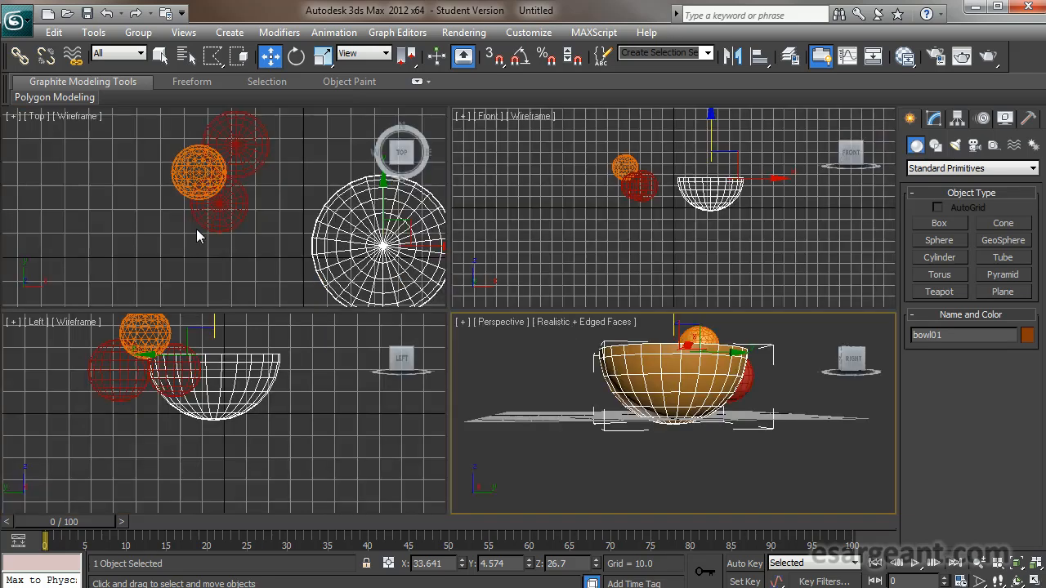
pyautogui.rightClick(61, 354)
pyautogui.hotkey('alt', 'w')
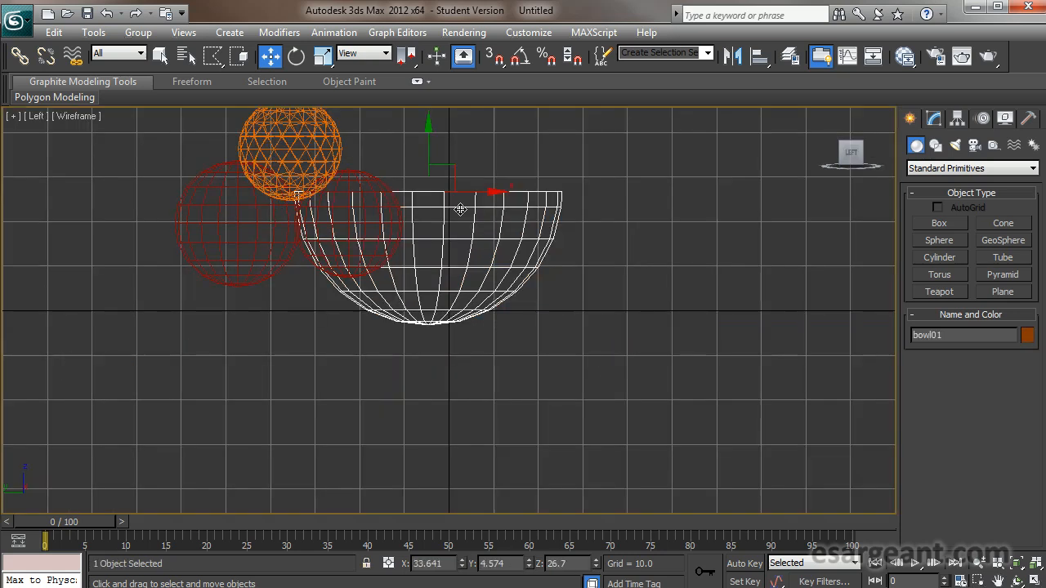
pyautogui.moveTo(428, 126)
pyautogui.mouseDown()
pyautogui.moveTo(427, 103)
pyautogui.moveTo(424, 112)
pyautogui.mouseUp()
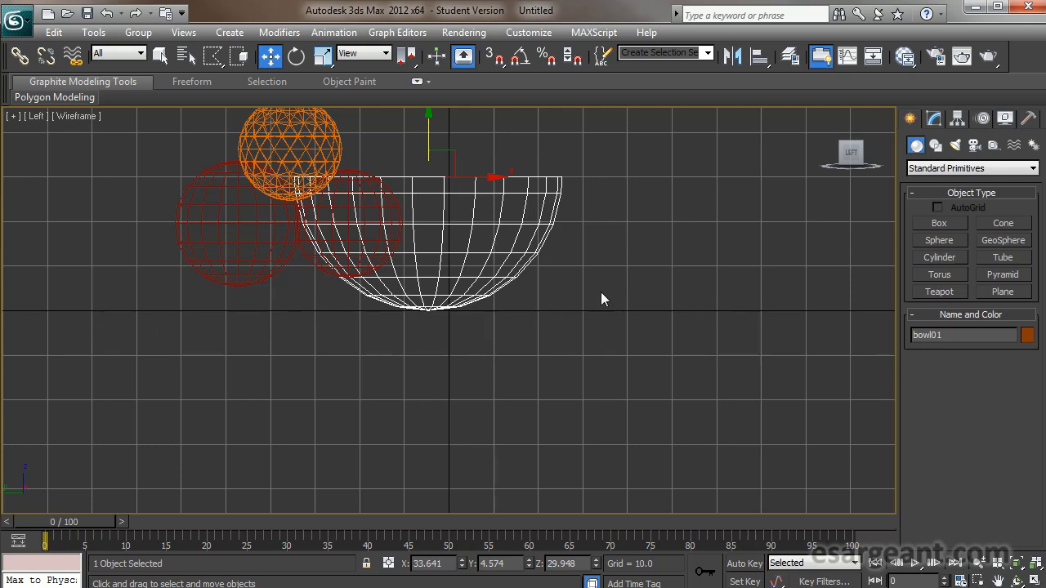
pyautogui.hotkey('alt', 'w')
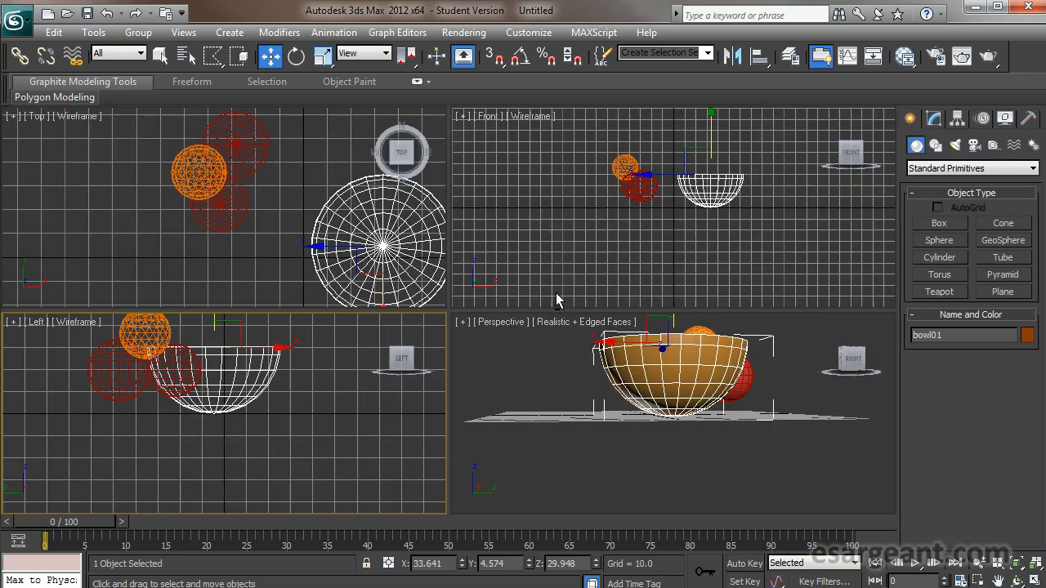
pyautogui.click(509, 364)
pyautogui.hotkey('alt', 'w')
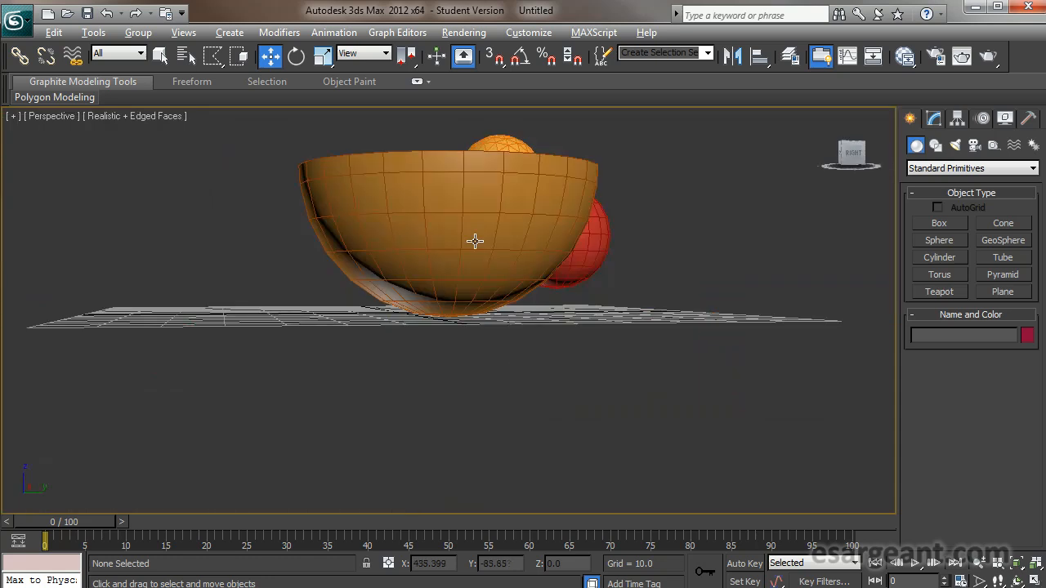
pyautogui.click(475, 240)
pyautogui.keyDown('alt'); pyautogui.moveTo(310, 235); pyautogui.dragTo(458, 282, button='middle'); pyautogui.keyUp('alt')
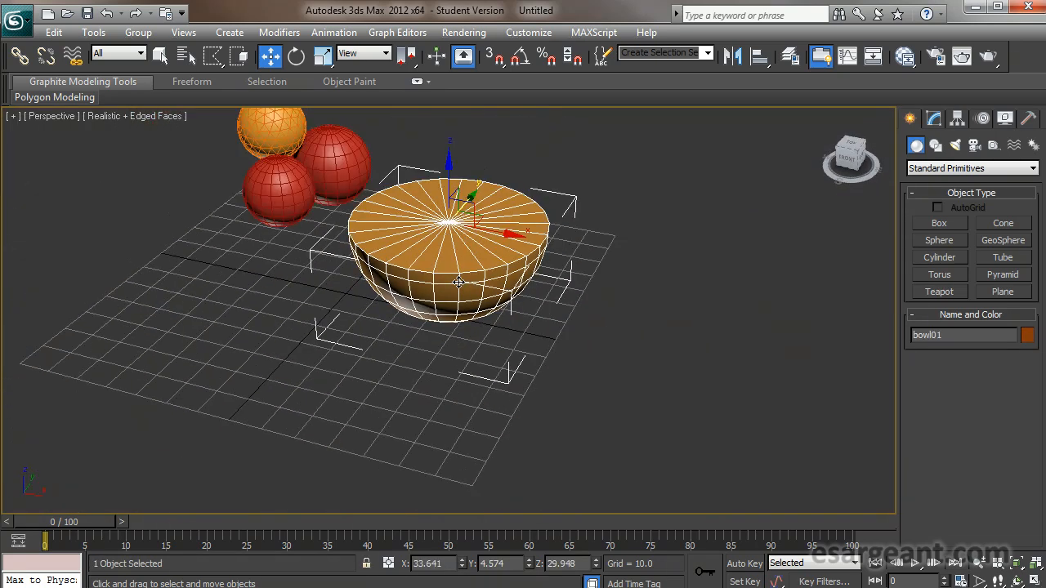
# Enable 3D snapping and snap bowl01 to the grid at Y 0 and Z 0 in the Perspective view
pyautogui.click(495, 58)
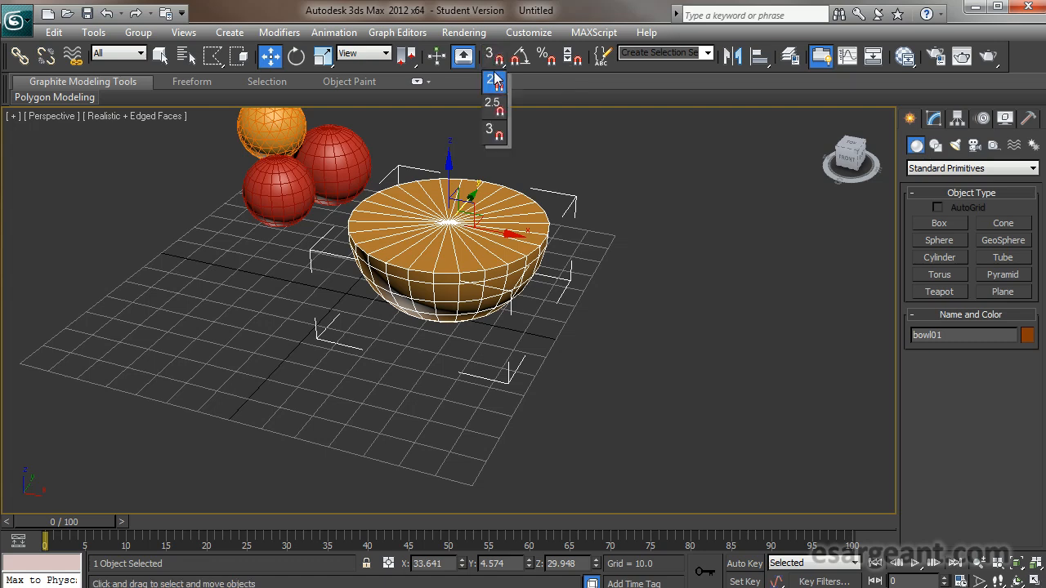
pyautogui.click(496, 136)
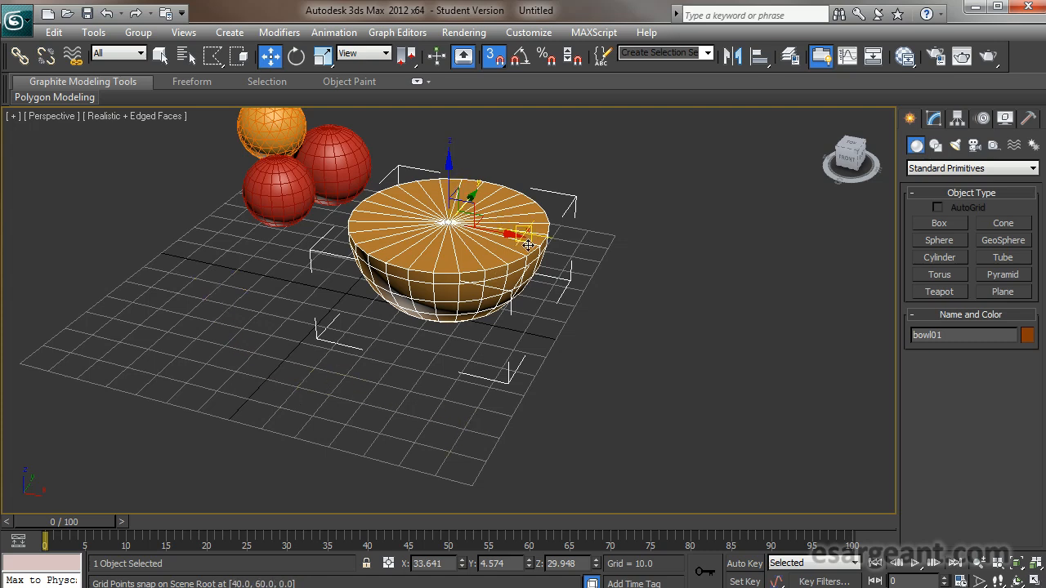
pyautogui.keyDown('alt'); pyautogui.moveTo(535, 270); pyautogui.dragTo(536, 311, button='middle'); pyautogui.keyUp('alt')
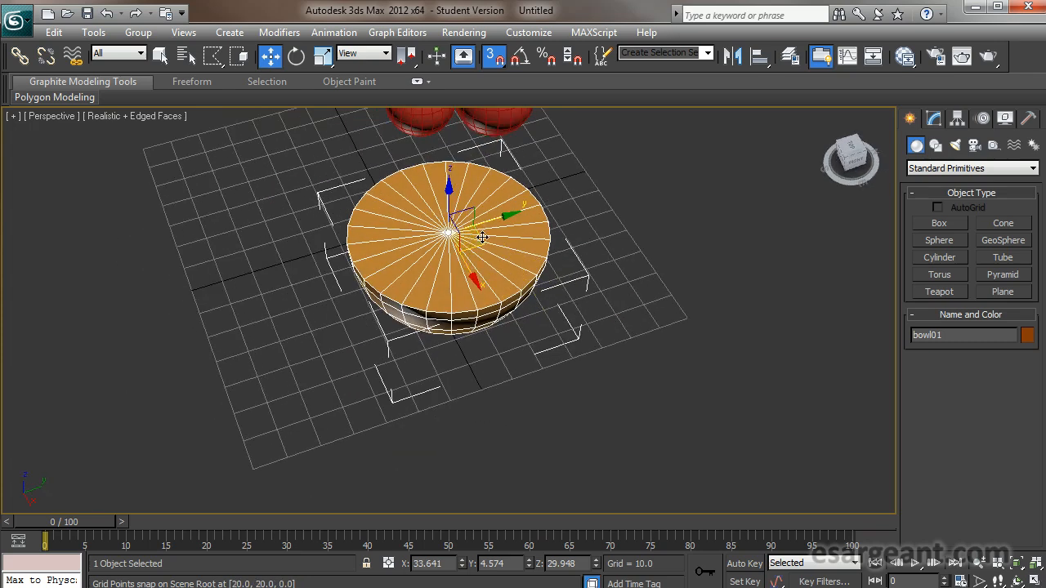
pyautogui.moveTo(506, 213); pyautogui.dragTo(449, 322)
pyautogui.keyDown('alt'); pyautogui.moveTo(321, 329); pyautogui.dragTo(411, 261, button='middle'); pyautogui.keyUp('alt')
pyautogui.moveTo(411, 261)
pyautogui.mouseDown()
pyautogui.moveTo(457, 188)
pyautogui.moveTo(433, 130)
pyautogui.moveTo(429, 139)
pyautogui.moveTo(493, 177)
pyautogui.moveTo(520, 173)
pyautogui.moveTo(433, 238)
pyautogui.mouseUp()
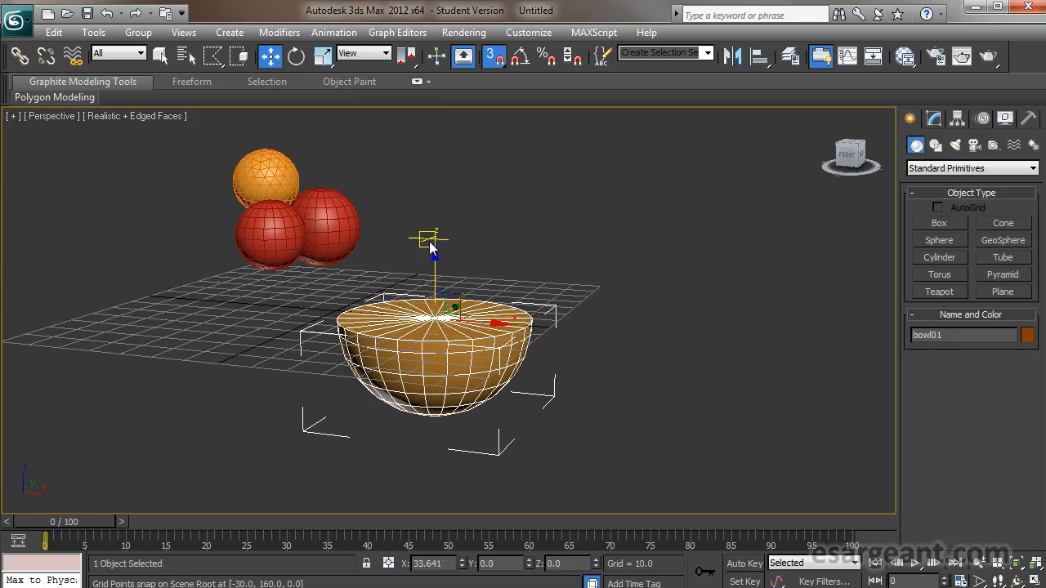
pyautogui.keyDown('alt'); pyautogui.moveTo(360, 335); pyautogui.dragTo(397, 283, button='middle'); pyautogui.keyUp('alt')
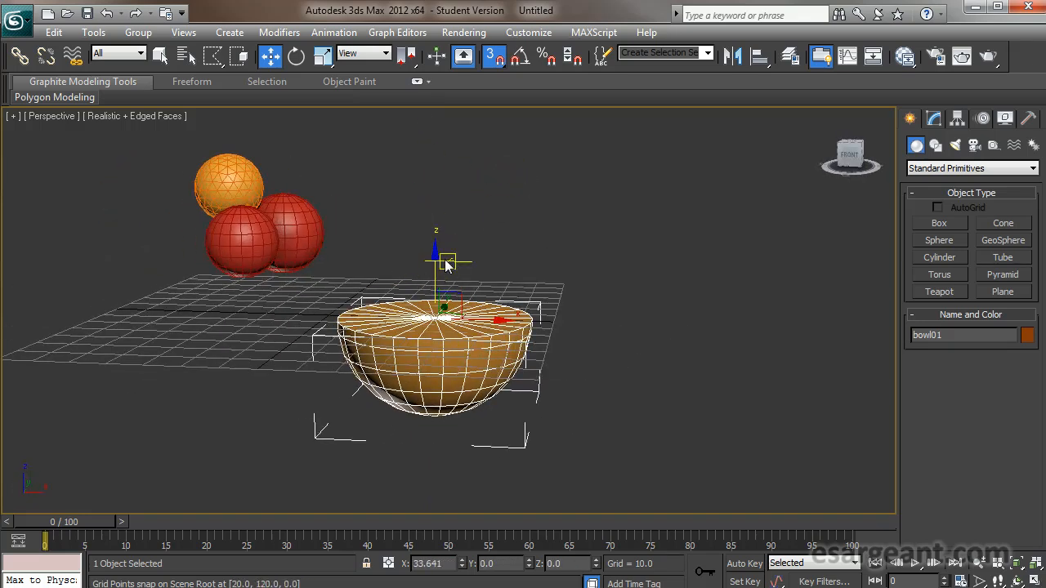
# Try to move bowl01 along Z with snapping in the Perspective view and check its base against the grid
pyautogui.moveTo(435, 253)
pyautogui.mouseDown()
pyautogui.moveTo(423, 193)
pyautogui.moveTo(434, 207)
pyautogui.moveTo(438, 304)
pyautogui.mouseUp()
pyautogui.keyDown('alt'); pyautogui.moveTo(624, 349); pyautogui.dragTo(514, 313, button='middle'); pyautogui.keyUp('alt')
pyautogui.moveTo(357, 258)
pyautogui.keyDown('alt'); pyautogui.mouseDown(button='middle')
pyautogui.moveTo(344, 370)
pyautogui.moveTo(361, 327)
pyautogui.mouseUp(button='middle'); pyautogui.keyUp('alt')
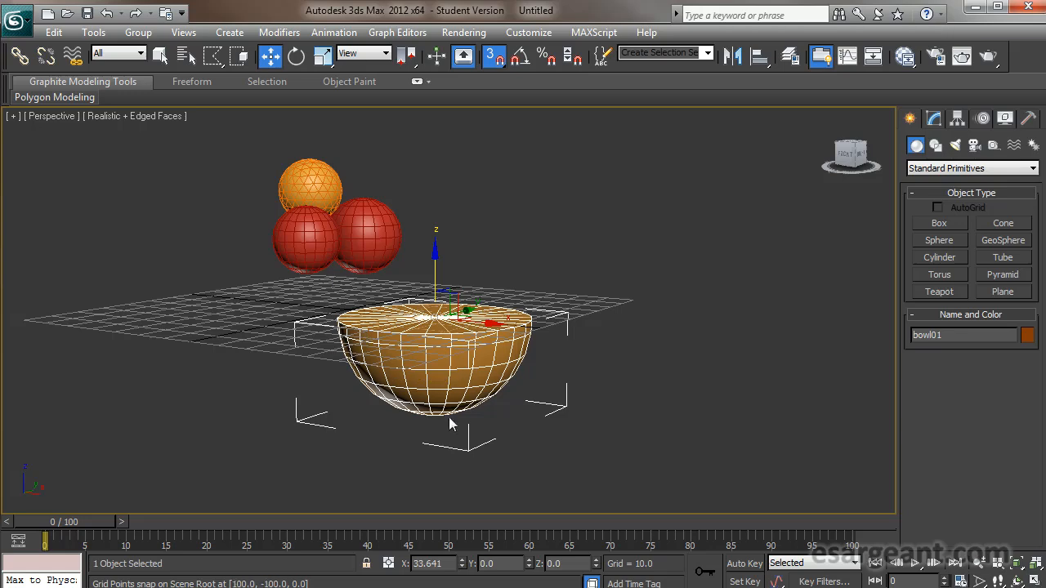
pyautogui.keyDown('alt'); pyautogui.moveTo(244, 335); pyautogui.dragTo(269, 362, button='middle'); pyautogui.keyUp('alt')
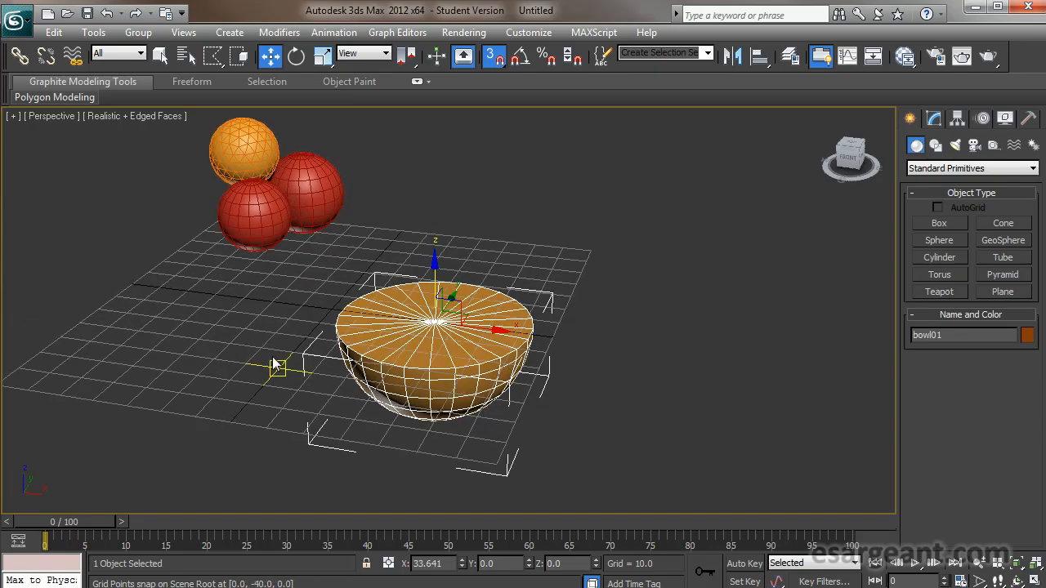
# Snap bowl01 up to Z 30 in the Left view so its base meets the grid, and reselect it in Perspective
pyautogui.hotkey('alt', 'w')
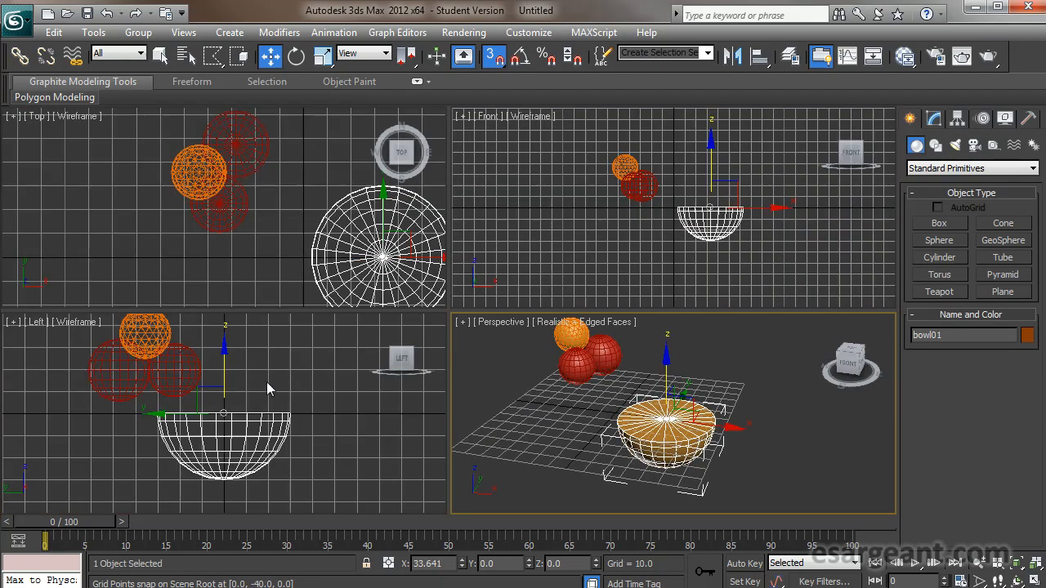
pyautogui.moveTo(227, 353)
pyautogui.mouseDown()
pyautogui.moveTo(226, 334)
pyautogui.moveTo(222, 343)
pyautogui.mouseUp()
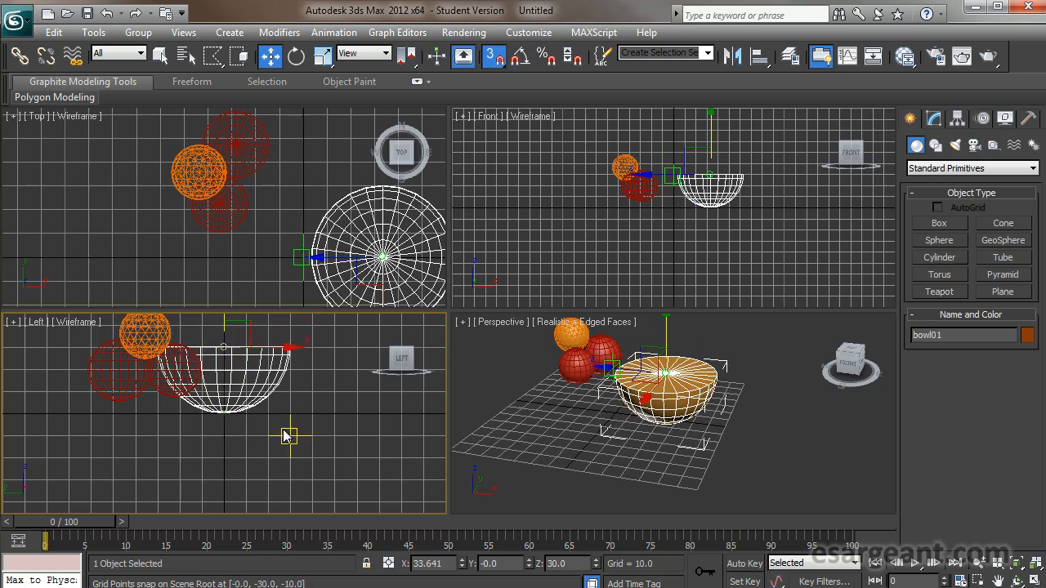
pyautogui.hotkey('alt', 'w')
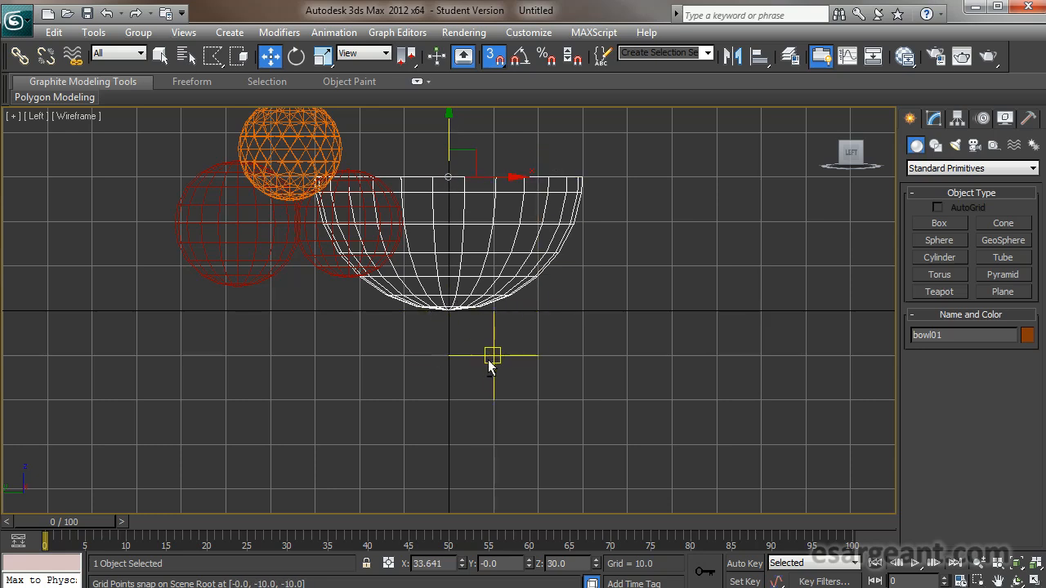
pyautogui.hotkey('alt', 'w')
pyautogui.hotkey('alt', 'w')
pyautogui.hotkey('alt', 'w')
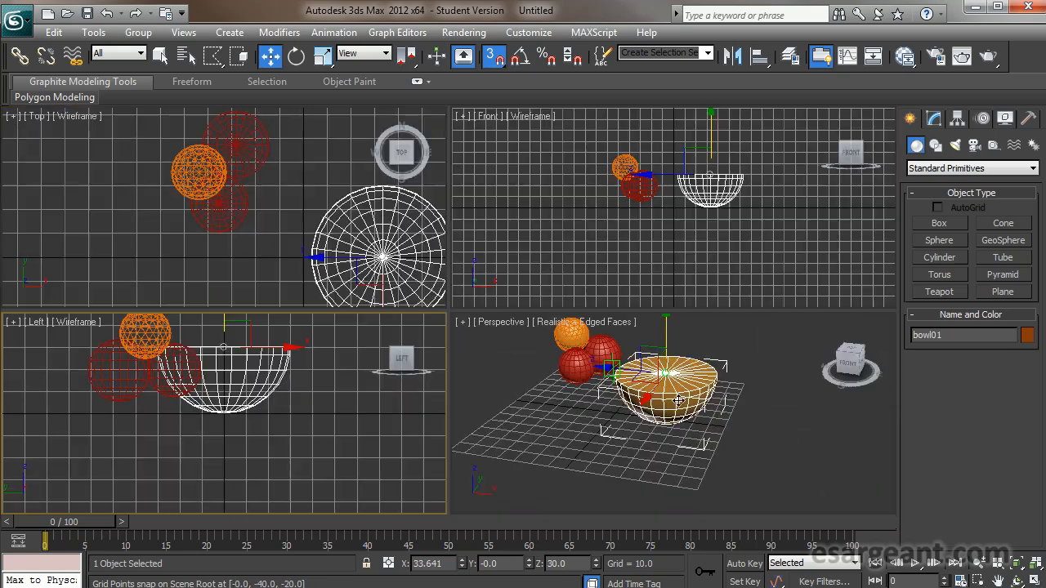
pyautogui.click(782, 425)
pyautogui.hotkey('alt', 'w')
pyautogui.click(477, 283)
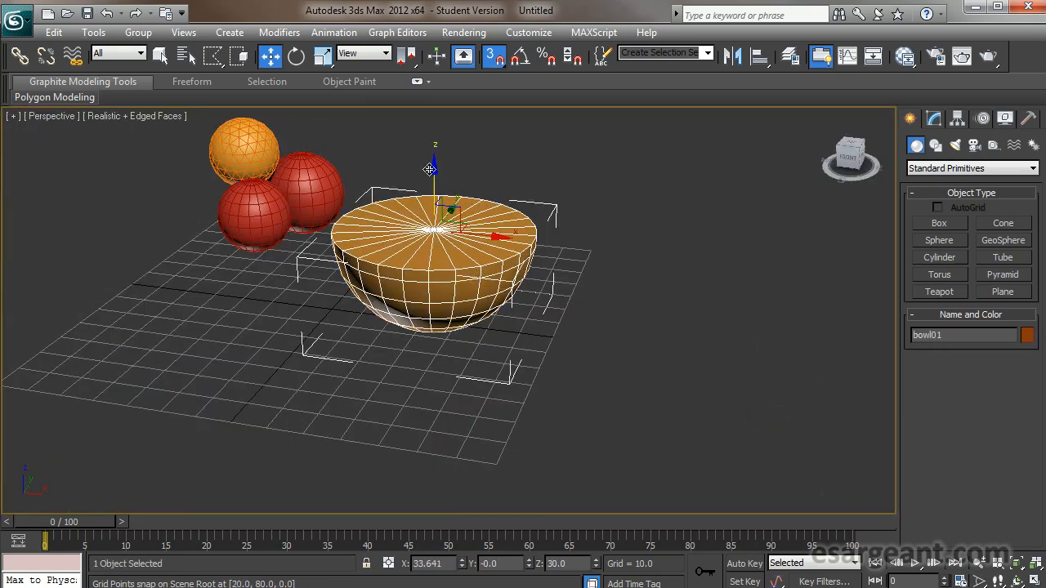
# Turn off snapping and lower bowl01 beneath the grid to about Z -11.7
pyautogui.click(498, 57)
pyautogui.moveTo(434, 173); pyautogui.dragTo(463, 344)
pyautogui.keyDown('alt'); pyautogui.moveTo(462, 344); pyautogui.dragTo(300, 299, button='middle'); pyautogui.keyUp('alt')
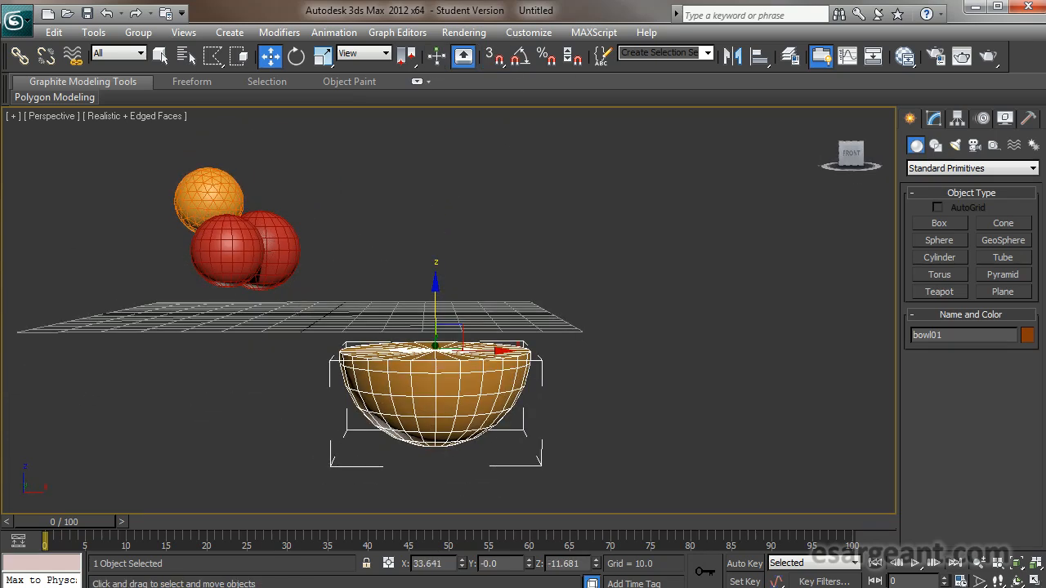
# Align bowl01's pivot to its minimum Z with the Transform Toolbox, and snap its base to the grid at Z 0 using 3D snapping
pyautogui.moveTo(0, 204); pyautogui.dragTo(149, 195)
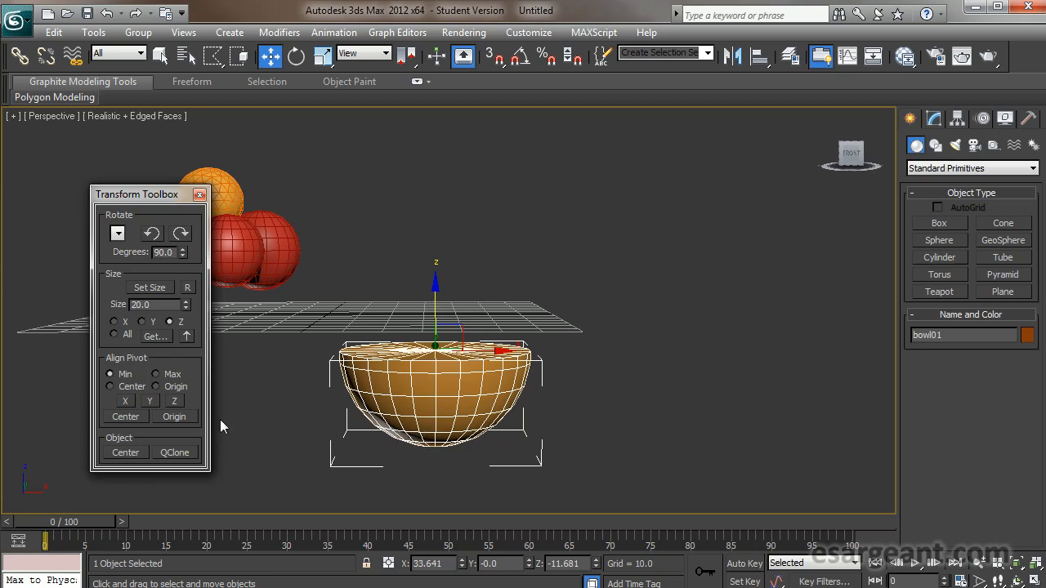
pyautogui.click(174, 401)
pyautogui.keyDown('alt'); pyautogui.moveTo(495, 385); pyautogui.dragTo(438, 212, button='middle'); pyautogui.keyUp('alt')
pyautogui.click(493, 55)
pyautogui.moveTo(435, 385); pyautogui.dragTo(446, 316)
pyautogui.keyDown('alt'); pyautogui.moveTo(458, 274); pyautogui.dragTo(425, 343, button='middle'); pyautogui.keyUp('alt')
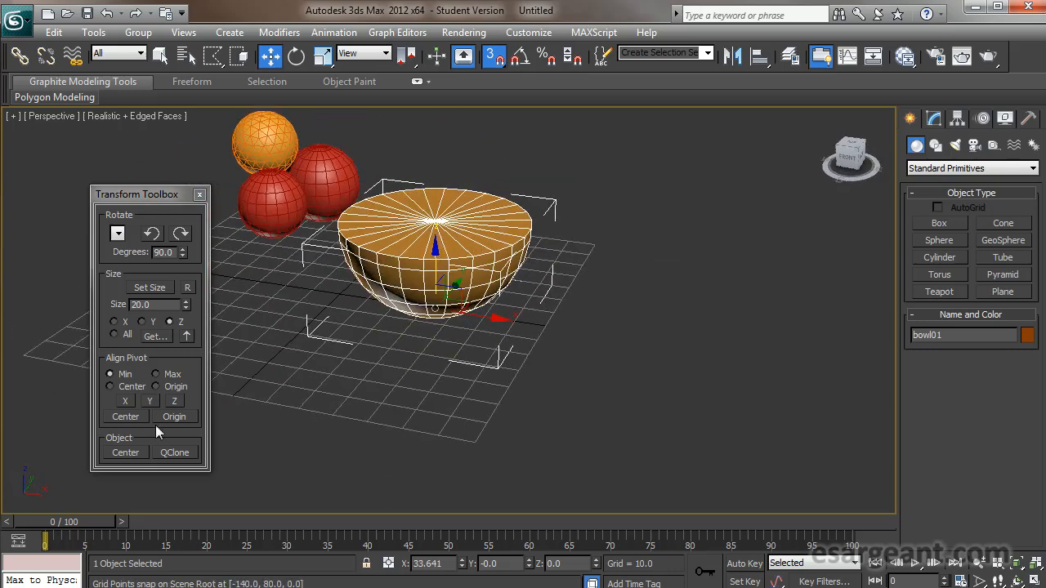
# Center bowl01's pivot, turn off 3D snapping and close the Transform Toolbox
pyautogui.click(130, 415)
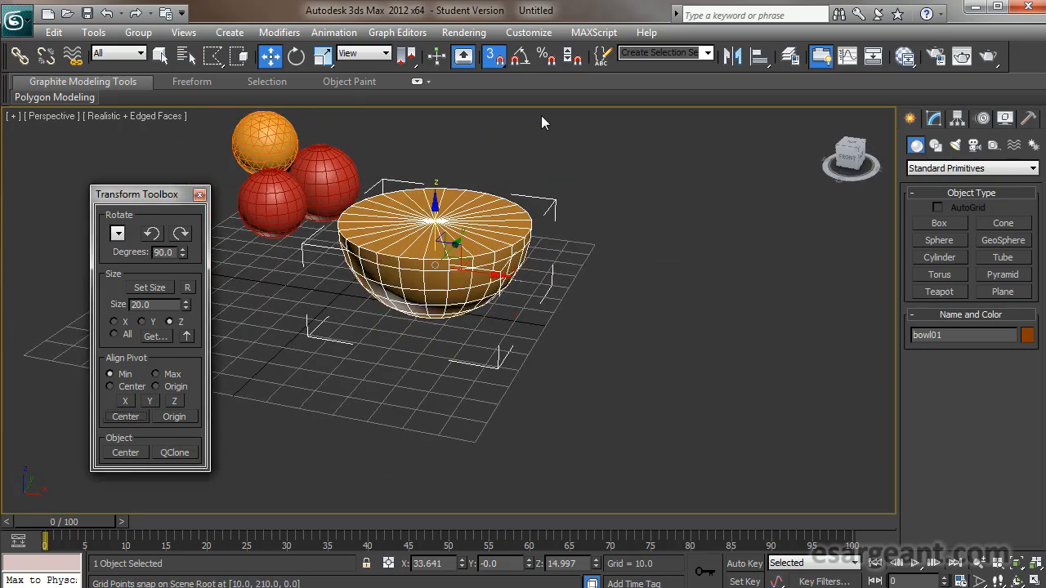
pyautogui.click(494, 56)
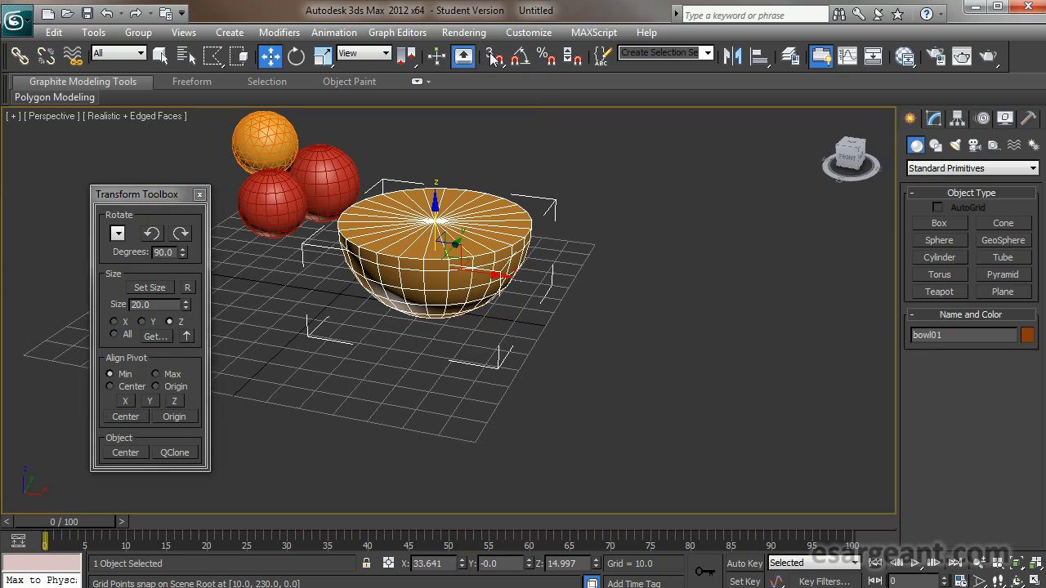
pyautogui.click(200, 194)
# Move bowl01 in the Top view around the apples and orange, to about X -31.8, Y 35.8
pyautogui.hotkey('alt', 'w')
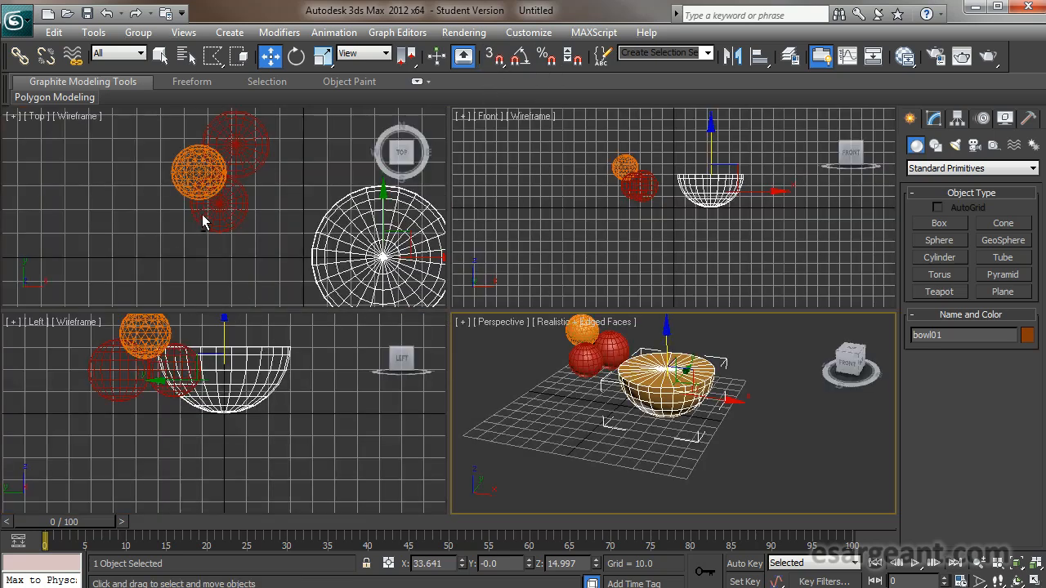
pyautogui.hotkey('alt', 'w')
pyautogui.hotkey('alt', 'w')
pyautogui.rightClick(200, 286)
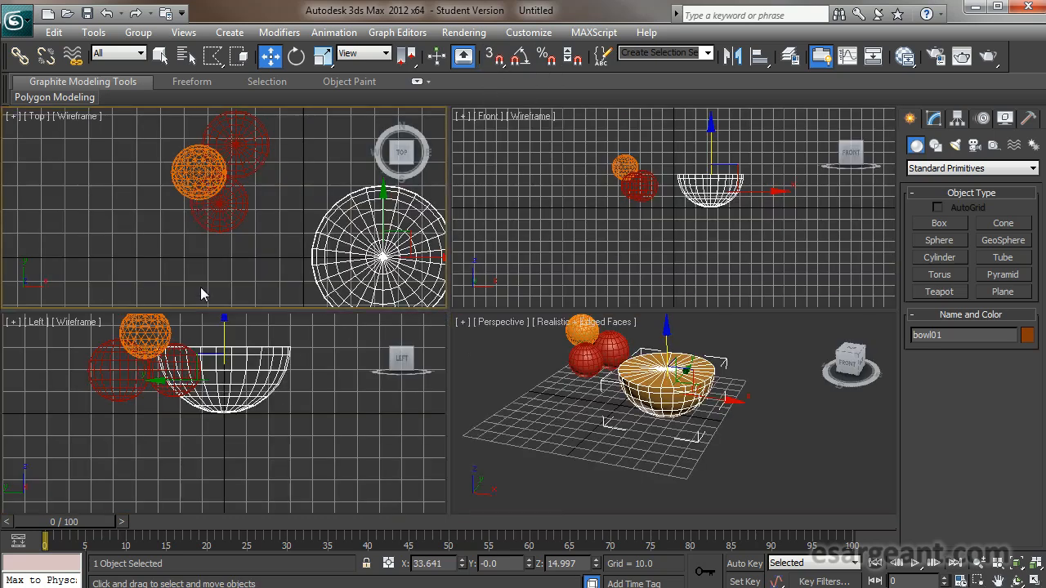
pyautogui.hotkey('alt', 'w')
pyautogui.moveTo(794, 391); pyautogui.dragTo(480, 218)
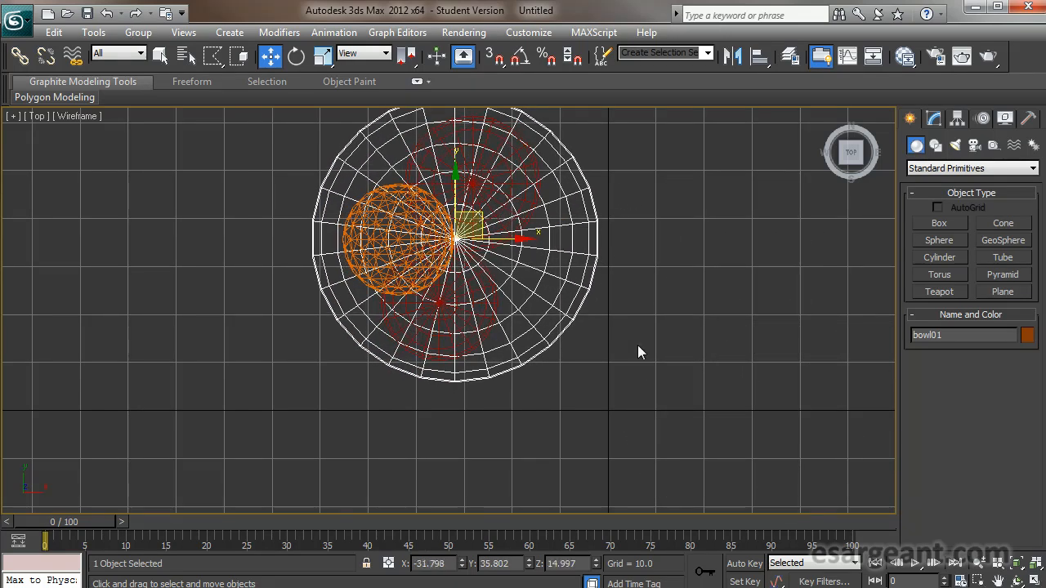
# Check the bowl around the fruit in the Perspective view and open bowl01's sphere parameters for modification
pyautogui.hotkey('alt', 'w')
pyautogui.hotkey('alt', 'w')
pyautogui.hotkey('alt', 'w')
pyautogui.rightClick(759, 372)
pyautogui.hotkey('alt', 'w')
pyautogui.moveTo(357, 358)
pyautogui.keyDown('alt'); pyautogui.mouseDown(button='middle')
pyautogui.moveTo(395, 311)
pyautogui.moveTo(498, 345)
pyautogui.moveTo(501, 380)
pyautogui.moveTo(433, 423)
pyautogui.moveTo(269, 390)
pyautogui.moveTo(383, 339)
pyautogui.moveTo(371, 372)
pyautogui.mouseUp(button='middle'); pyautogui.keyUp('alt')
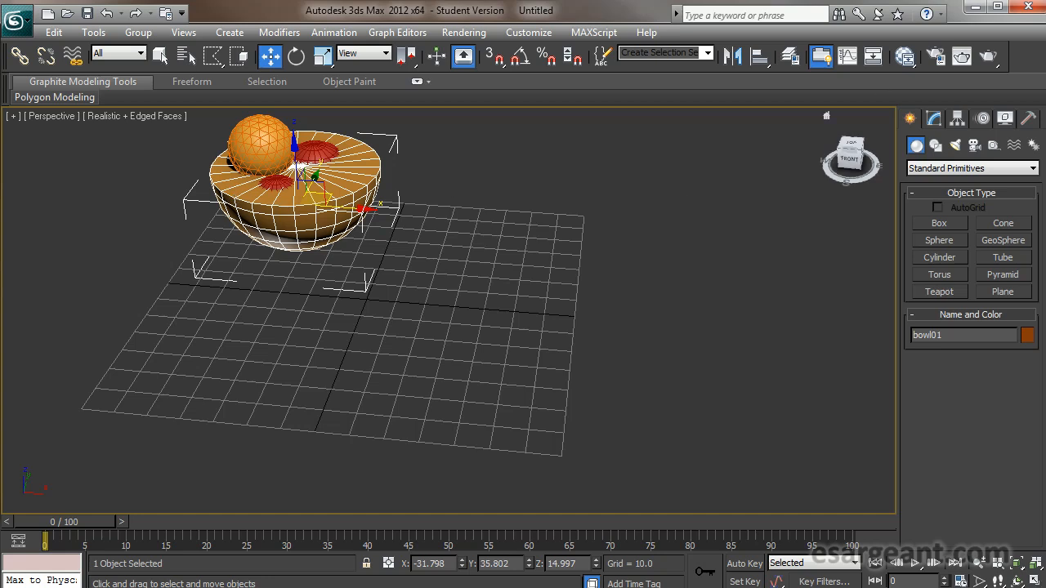
pyautogui.click(933, 119)
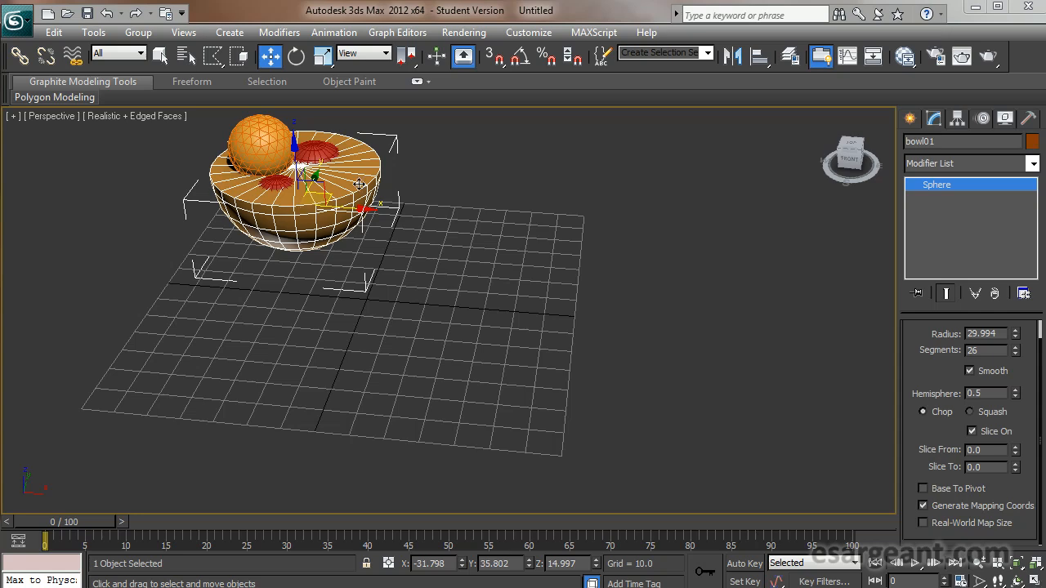
# Add an Edit Poly modifier to bowl01 and switch to polygon selection
pyautogui.moveTo(910, 370); pyautogui.dragTo(912, 392)
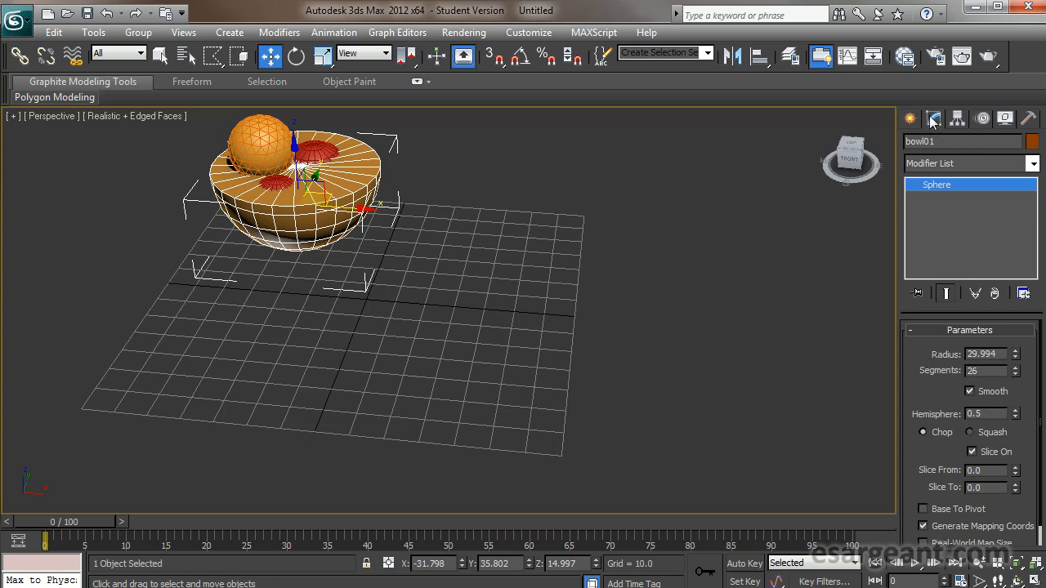
pyautogui.click(1031, 164)
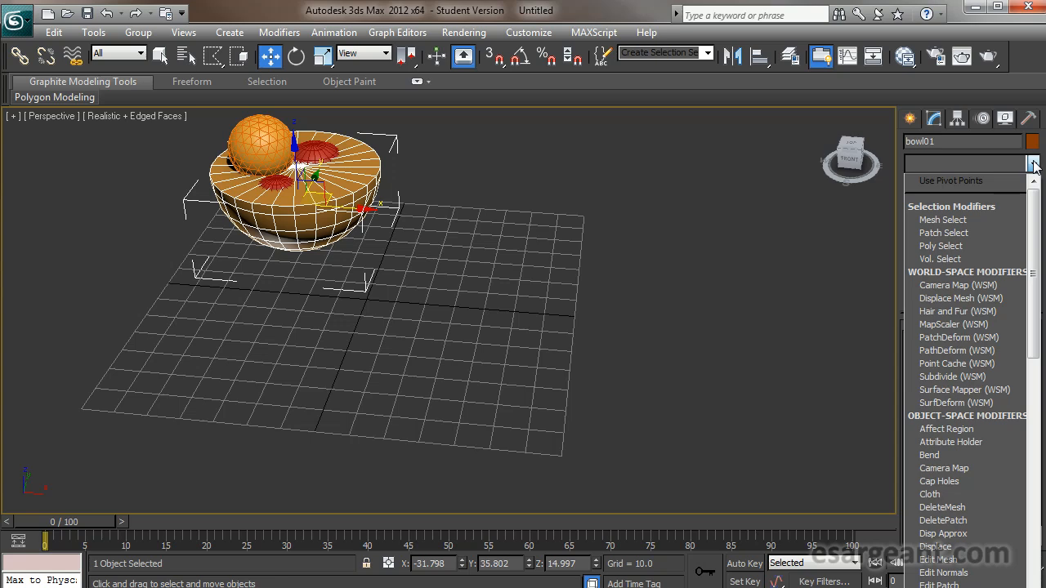
pyautogui.moveTo(1034, 245); pyautogui.dragTo(1043, 302)
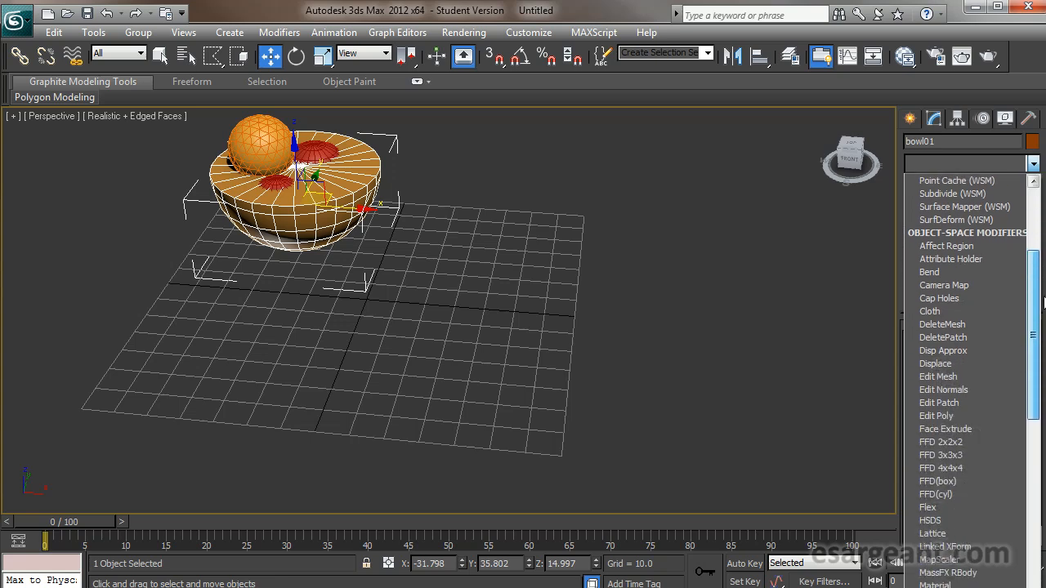
pyautogui.click(966, 414)
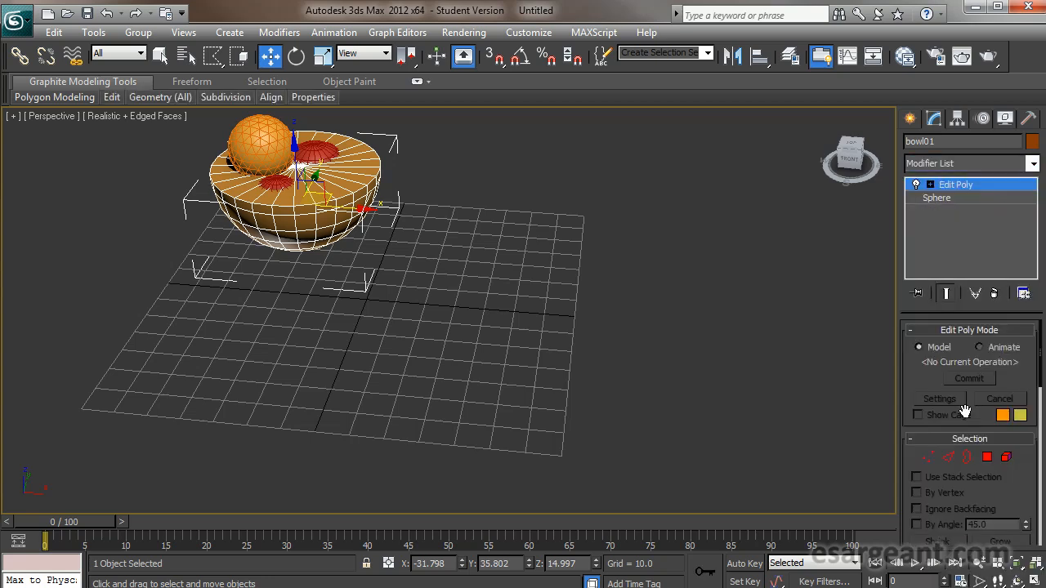
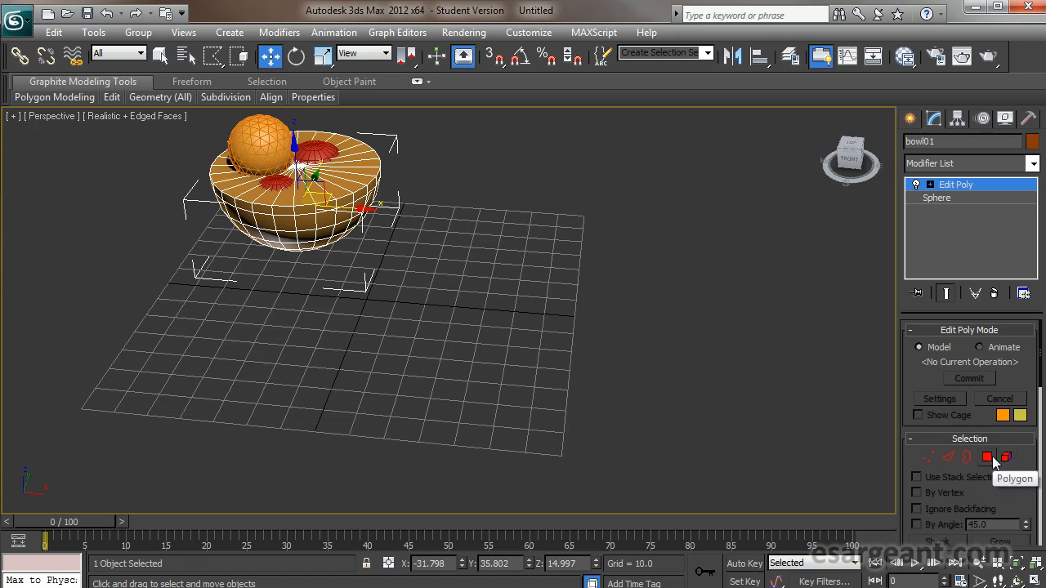
pyautogui.click(987, 459)
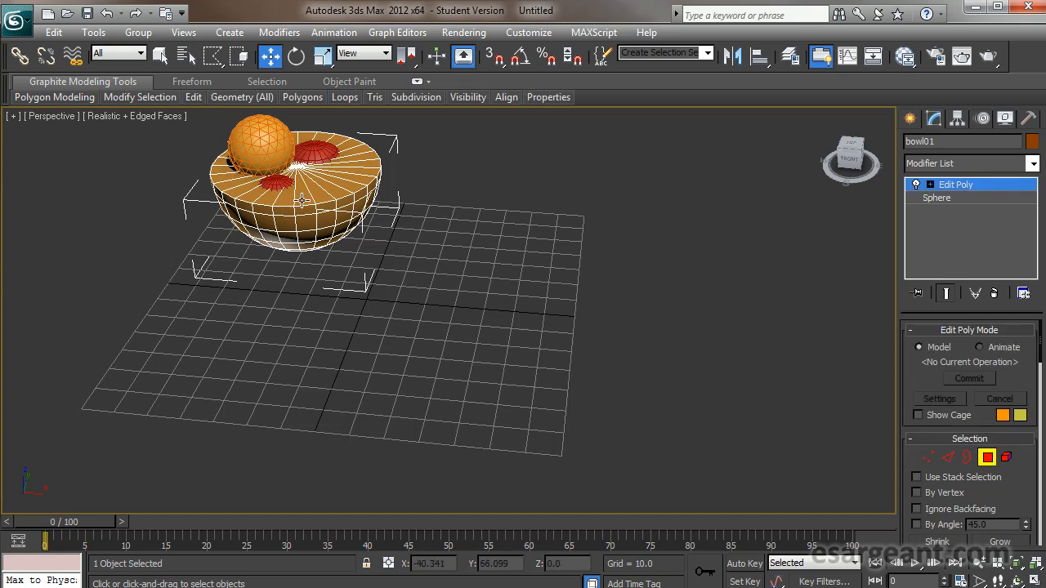
# Select all the triangular polygons of bowl01's flat top cap and delete them to open the bowl
pyautogui.click(301, 200)
pyautogui.moveTo(302, 199); pyautogui.dragTo(348, 178)
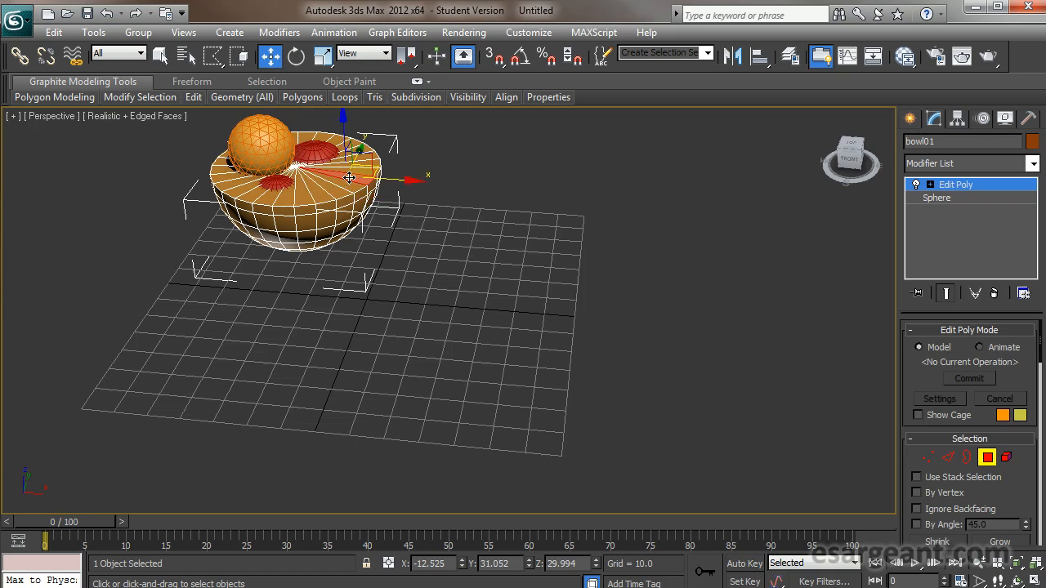
pyautogui.click(291, 200)
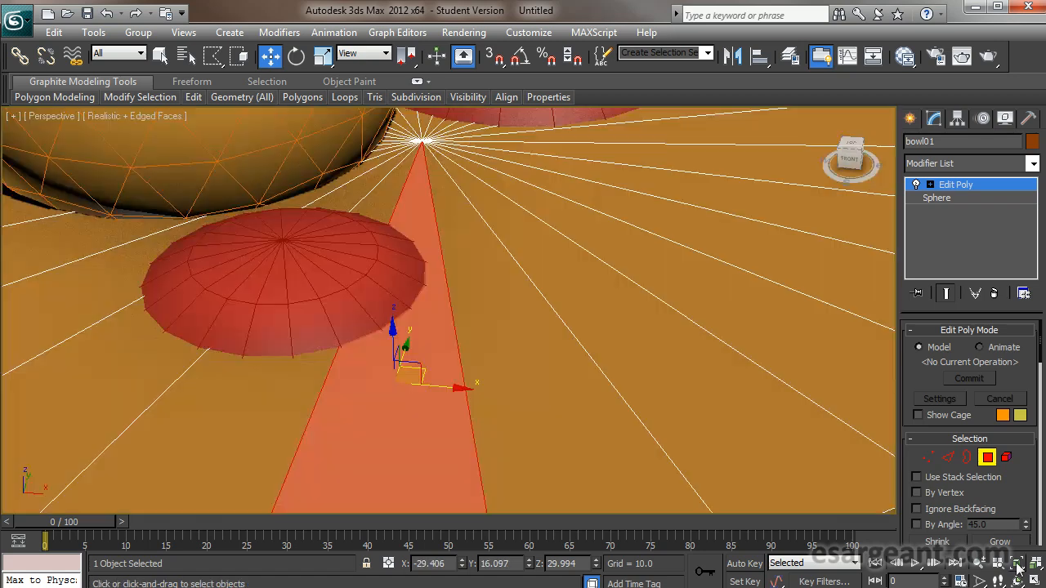
pyautogui.click(1017, 563)
pyautogui.scroll(-6, 565, 323)
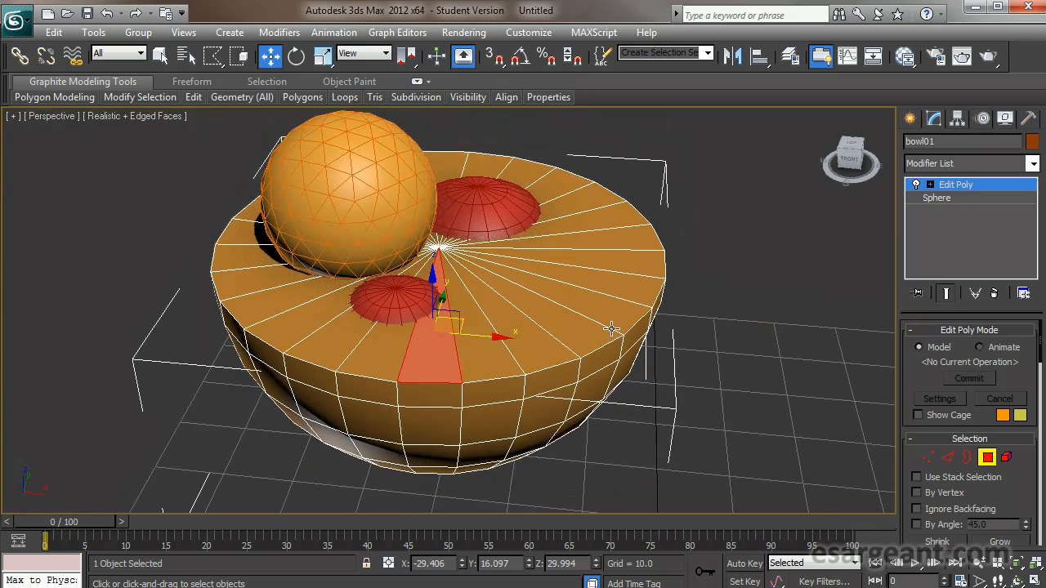
pyautogui.scroll(2, 473, 390)
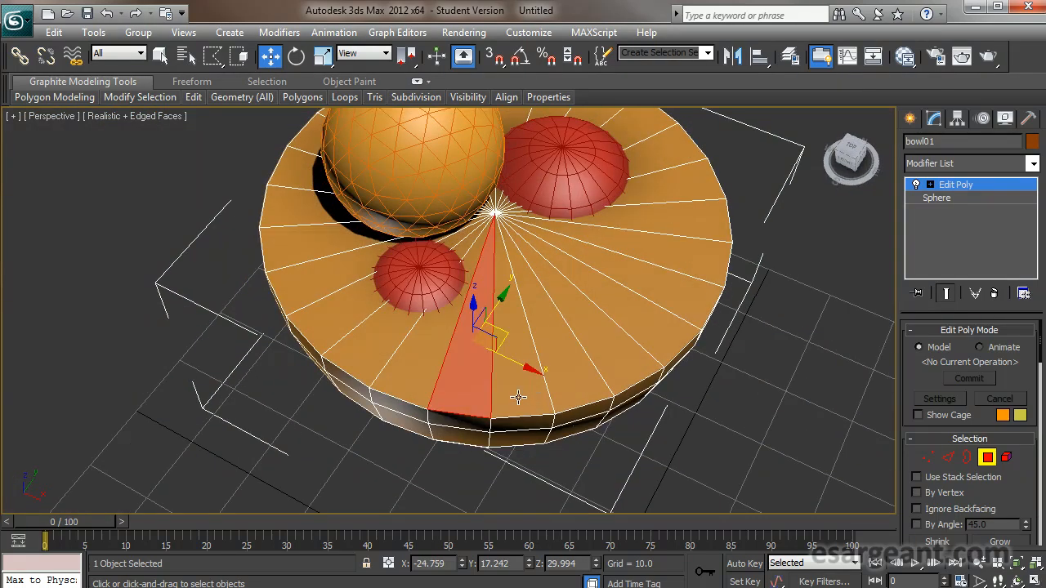
pyautogui.keyDown('ctrl'); pyautogui.click(513, 397); pyautogui.keyUp('ctrl')
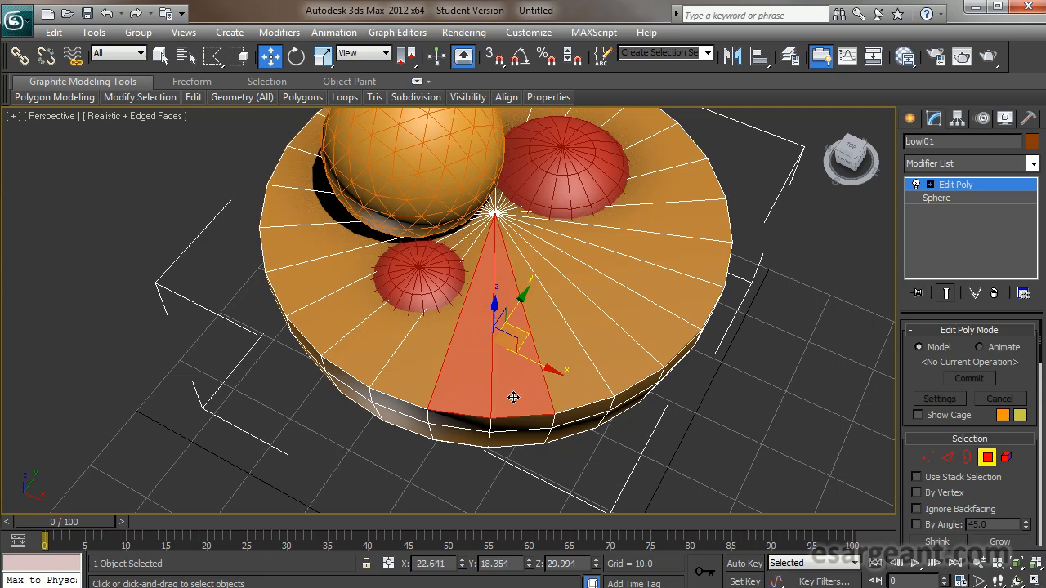
pyautogui.keyDown('ctrl'); pyautogui.click(577, 398); pyautogui.keyUp('ctrl')
pyautogui.keyDown('ctrl'); pyautogui.click(619, 368); pyautogui.keyUp('ctrl')
pyautogui.keyDown('ctrl'); pyautogui.click(656, 332); pyautogui.keyUp('ctrl')
pyautogui.keyDown('ctrl'); pyautogui.click(668, 292); pyautogui.keyUp('ctrl')
pyautogui.keyDown('ctrl'); pyautogui.click(675, 250); pyautogui.keyUp('ctrl')
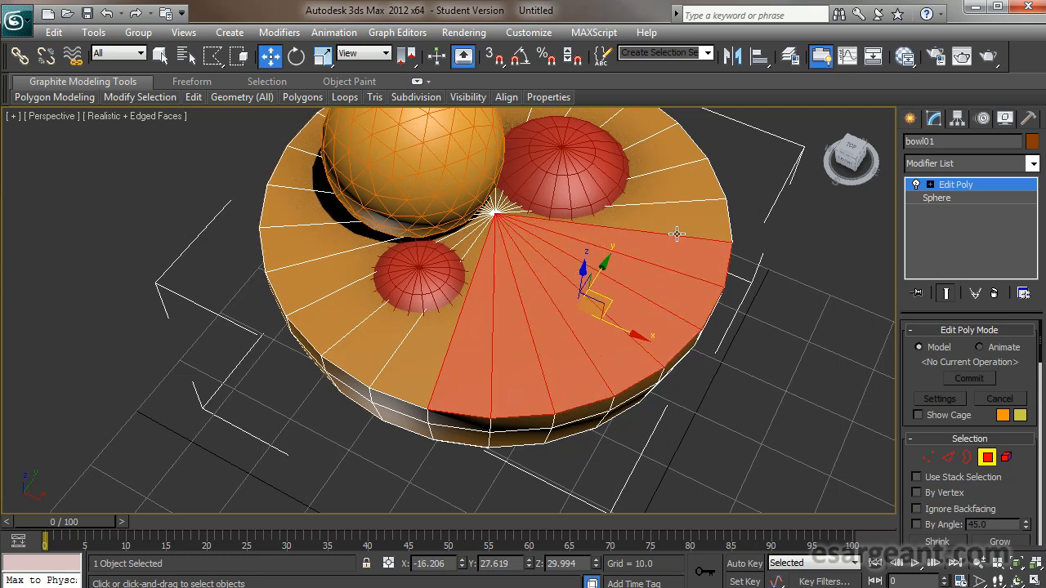
pyautogui.keyDown('ctrl'); pyautogui.click(677, 221); pyautogui.keyUp('ctrl')
pyautogui.keyDown('ctrl'); pyautogui.click(687, 186); pyautogui.keyUp('ctrl')
pyautogui.keyDown('ctrl'); pyautogui.click(666, 152); pyautogui.keyUp('ctrl')
pyautogui.keyDown('ctrl'); pyautogui.click(635, 129); pyautogui.keyUp('ctrl')
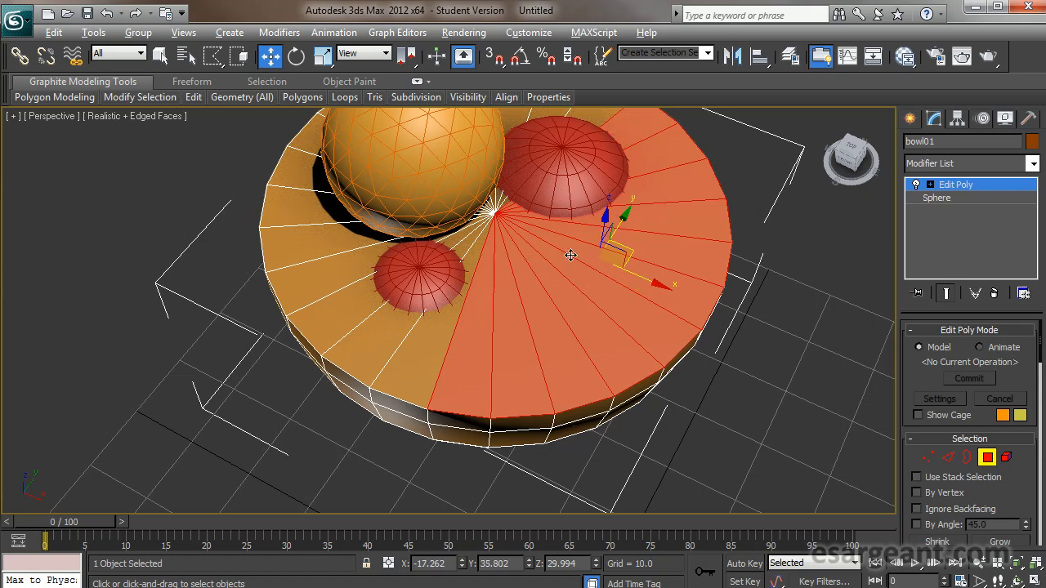
pyautogui.keyDown('alt'); pyautogui.moveTo(570, 255); pyautogui.dragTo(568, 280, button='middle'); pyautogui.keyUp('alt')
pyautogui.scroll(-3, 567, 280)
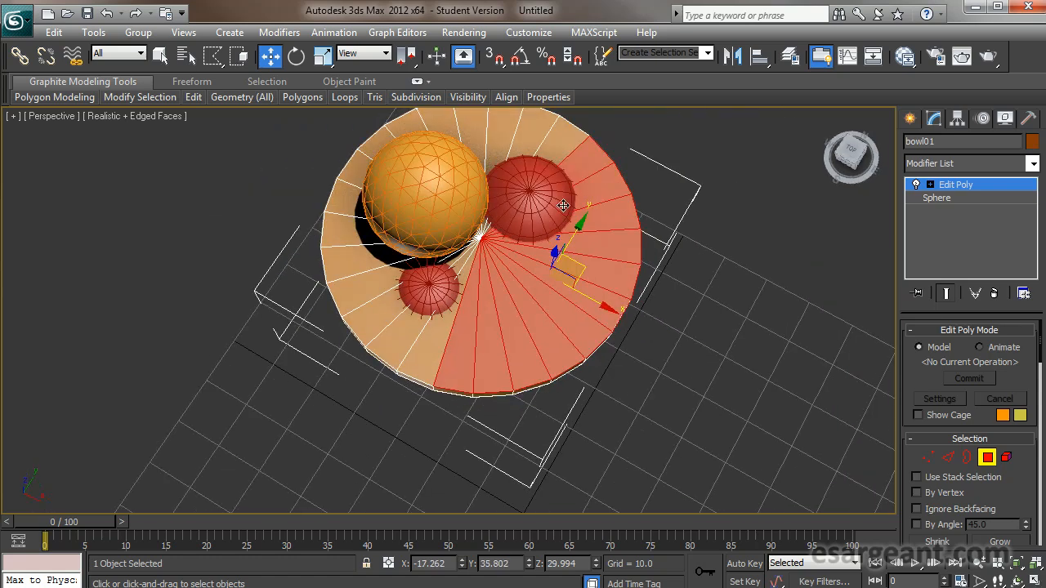
pyautogui.keyDown('ctrl'); pyautogui.click(564, 140); pyautogui.keyUp('ctrl')
pyautogui.keyDown('ctrl'); pyautogui.click(533, 133); pyautogui.keyUp('ctrl')
pyautogui.keyDown('ctrl'); pyautogui.click(502, 128); pyautogui.keyUp('ctrl')
pyautogui.keyDown('ctrl'); pyautogui.click(471, 121); pyautogui.keyUp('ctrl')
pyautogui.keyDown('ctrl'); pyautogui.click(441, 119); pyautogui.keyUp('ctrl')
pyautogui.keyDown('ctrl'); pyautogui.click(404, 123); pyautogui.keyUp('ctrl')
pyautogui.keyDown('ctrl'); pyautogui.click(384, 136); pyautogui.keyUp('ctrl')
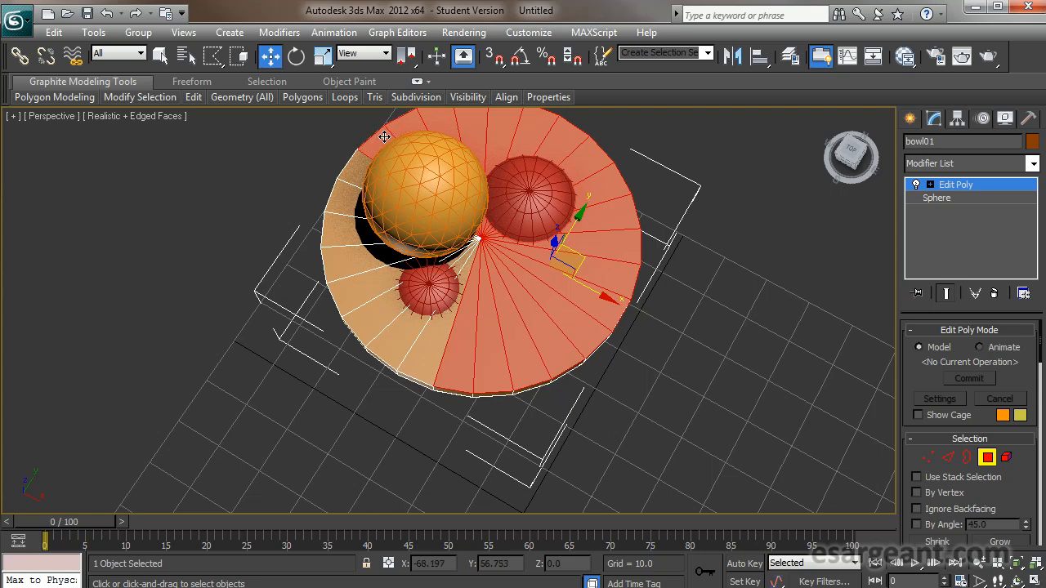
pyautogui.keyDown('ctrl'); pyautogui.click(353, 167); pyautogui.keyUp('ctrl')
pyautogui.keyDown('ctrl'); pyautogui.click(341, 195); pyautogui.keyUp('ctrl')
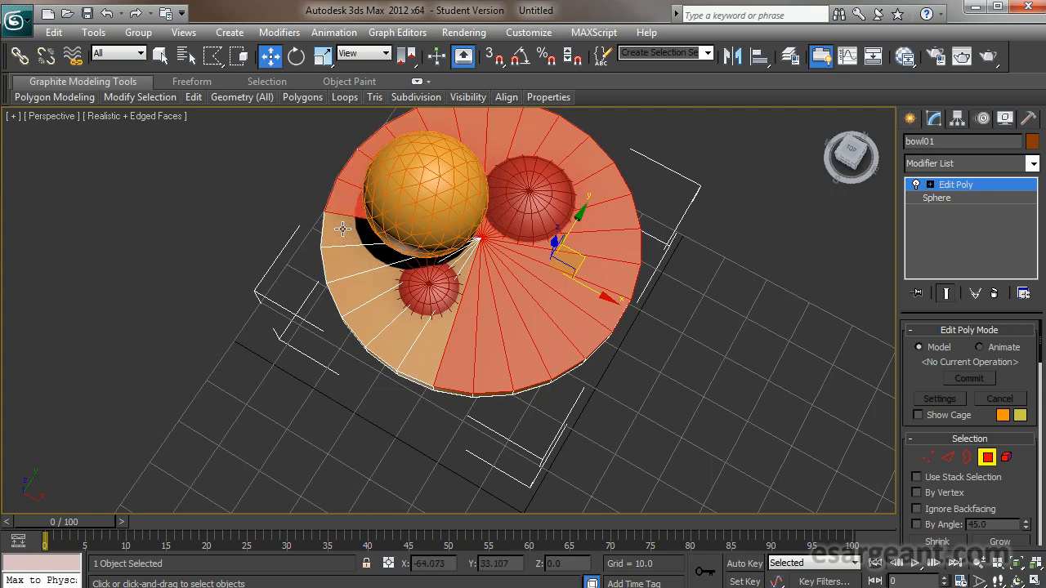
pyautogui.keyDown('ctrl'); pyautogui.click(343, 230); pyautogui.keyUp('ctrl')
pyautogui.keyDown('ctrl'); pyautogui.click(354, 256); pyautogui.keyUp('ctrl')
pyautogui.keyDown('ctrl'); pyautogui.click(361, 279); pyautogui.keyUp('ctrl')
pyautogui.keyDown('ctrl'); pyautogui.click(380, 312); pyautogui.keyUp('ctrl')
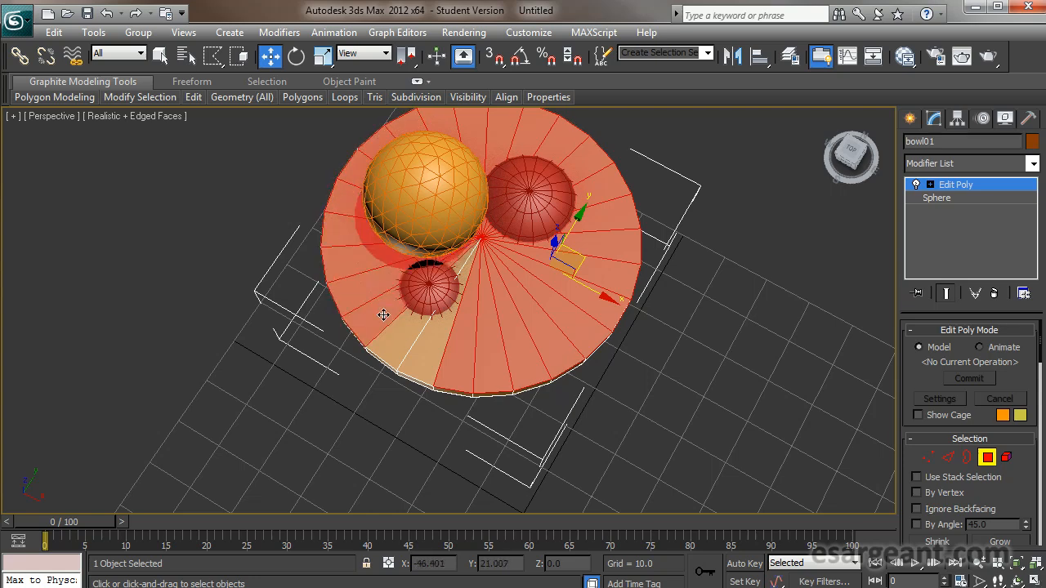
pyautogui.keyDown('ctrl'); pyautogui.click(401, 339); pyautogui.keyUp('ctrl')
pyautogui.keyDown('ctrl'); pyautogui.click(424, 359); pyautogui.keyUp('ctrl')
pyautogui.keyDown('alt'); pyautogui.moveTo(429, 416); pyautogui.dragTo(416, 395, button='middle'); pyautogui.keyUp('alt')
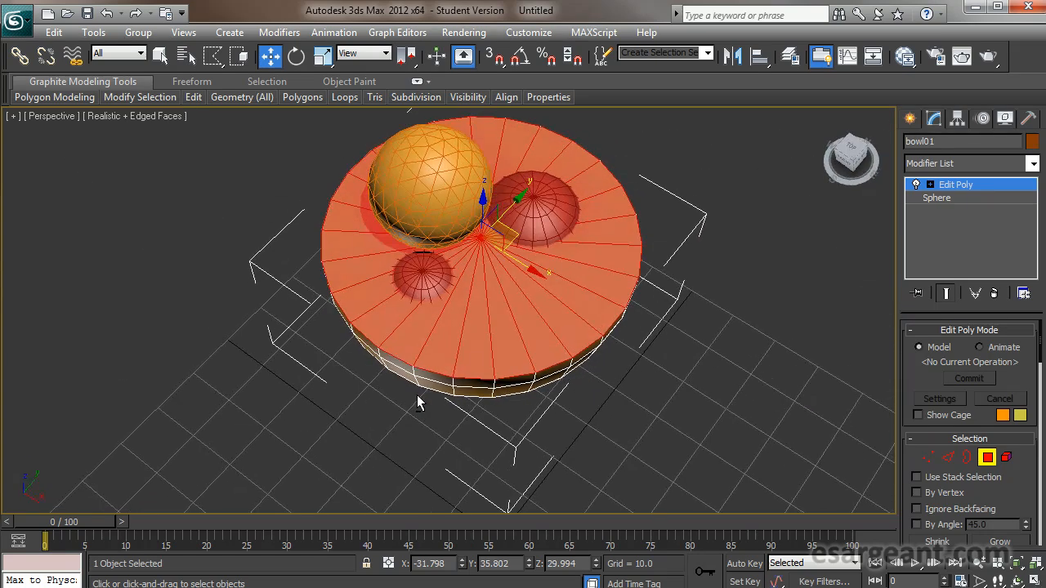
pyautogui.press('Delete')
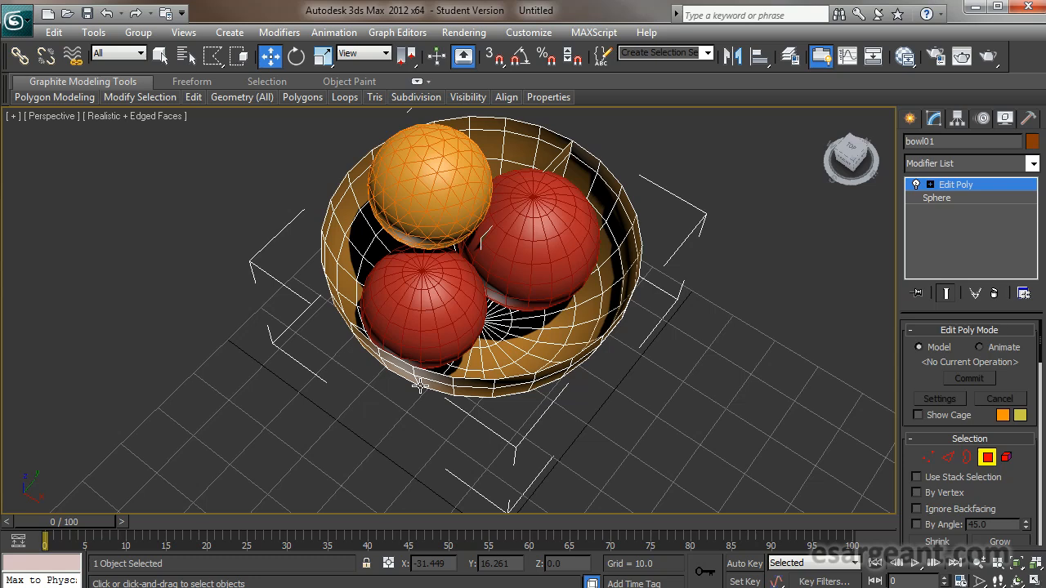
# Delete the stray internal slice polygons left inside bowl01 near its wall, and exit polygon selection
pyautogui.keyDown('alt'); pyautogui.moveTo(520, 361); pyautogui.dragTo(462, 360, button='middle'); pyautogui.keyUp('alt')
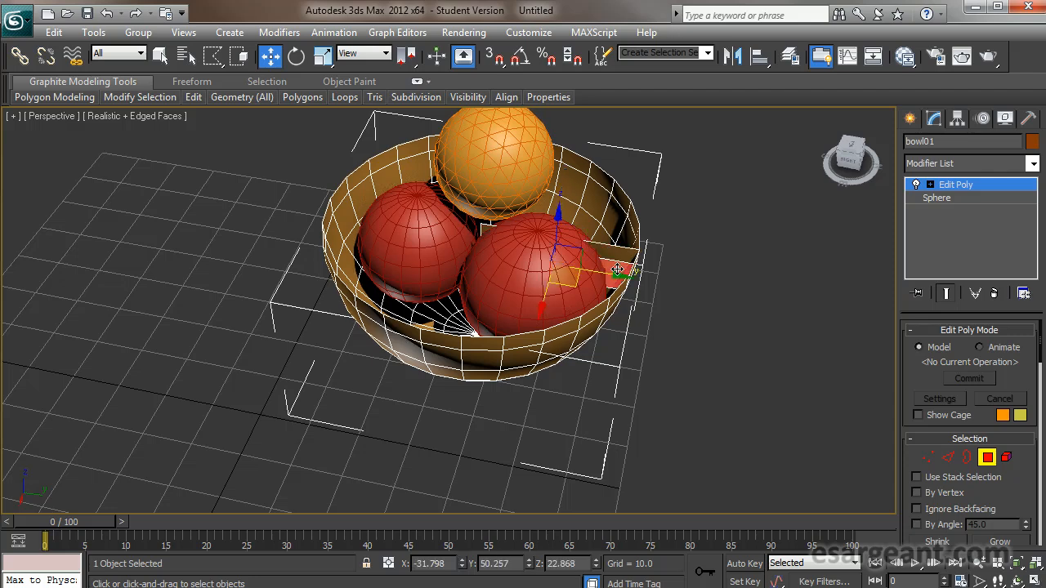
pyautogui.click(616, 269)
pyautogui.hotkey('ctrl', 'z')
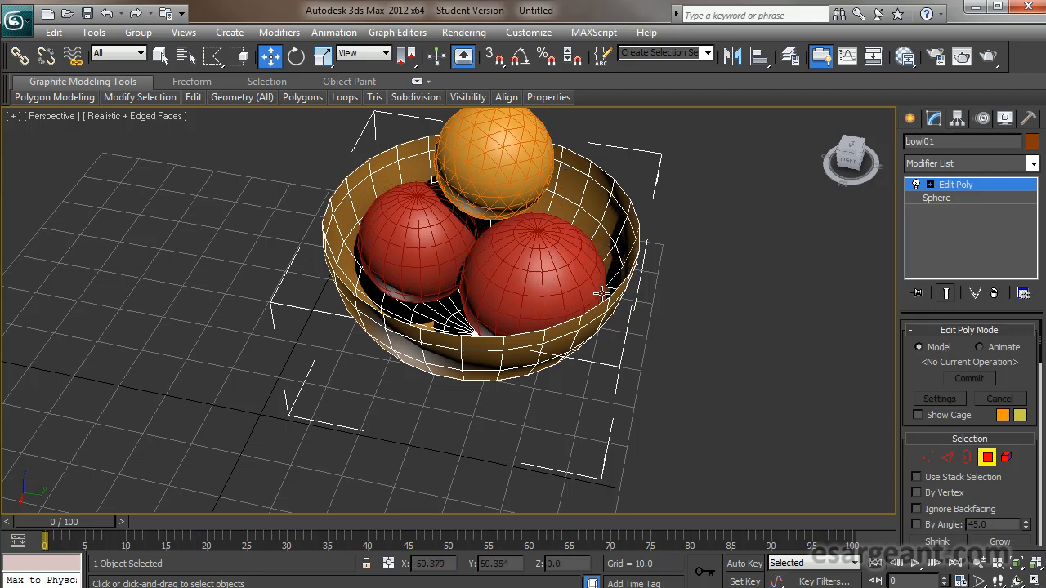
pyautogui.keyDown('alt'); pyautogui.moveTo(615, 280); pyautogui.dragTo(352, 274, button='middle'); pyautogui.keyUp('alt')
pyautogui.click(349, 261)
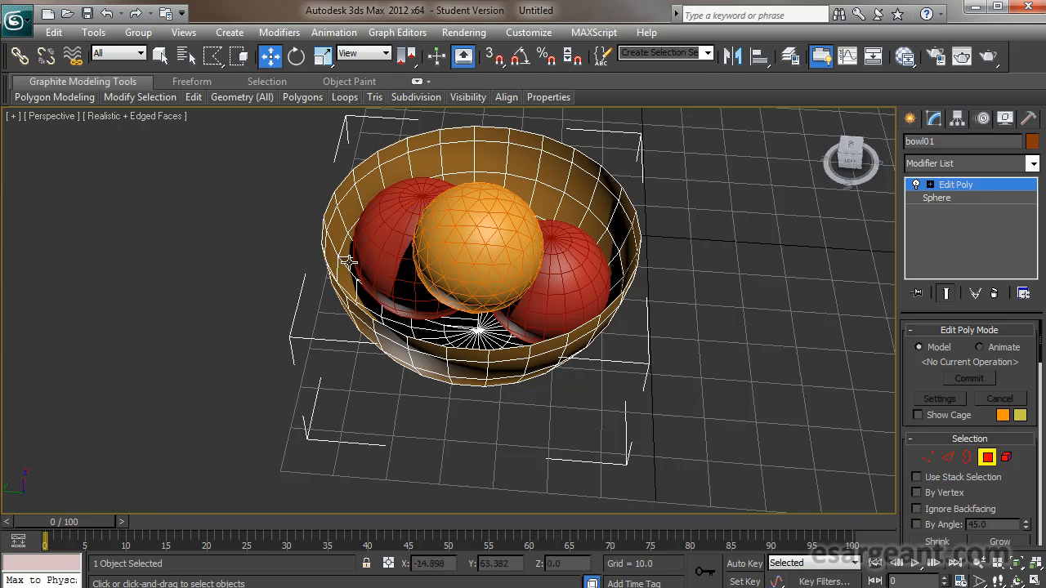
pyautogui.hotkey('ctrl', 'z')
pyautogui.keyDown('alt'); pyautogui.moveTo(639, 352); pyautogui.dragTo(410, 360, button='middle'); pyautogui.keyUp('alt')
pyautogui.scroll(-2, 451, 315)
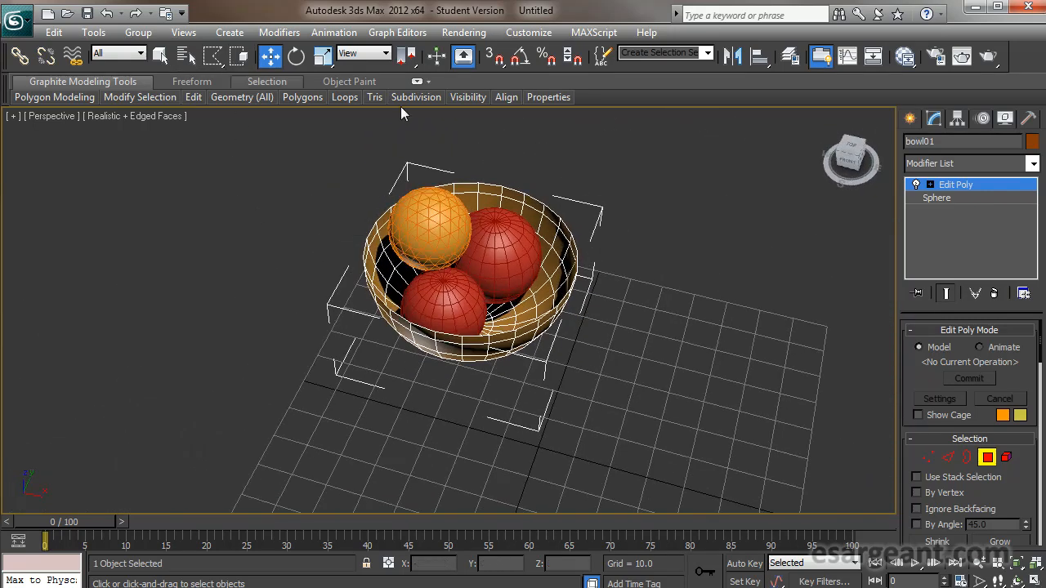
pyautogui.click(987, 459)
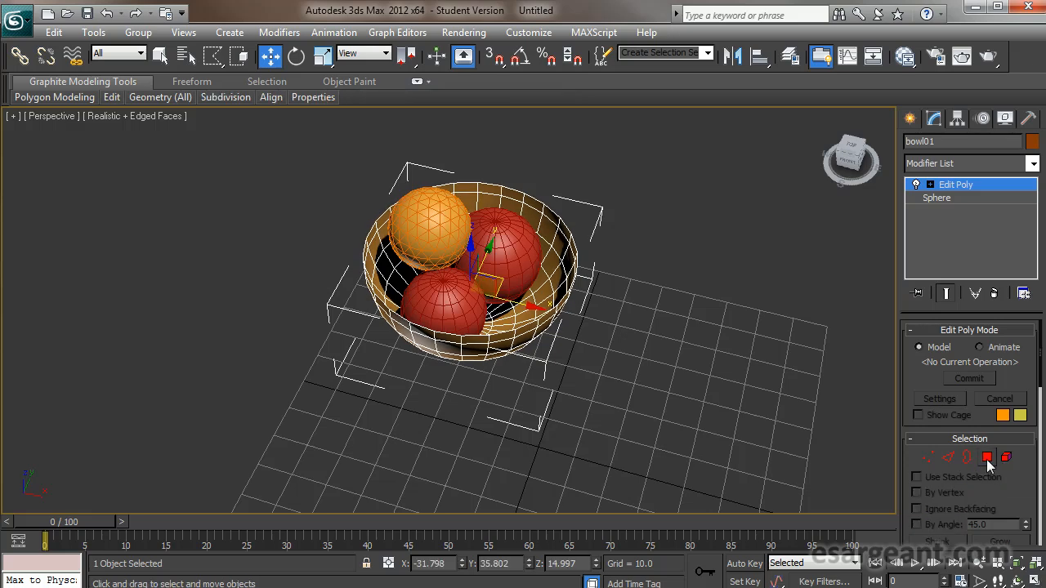
# Scale bowl01 down slightly and uniformly
pyautogui.keyDown('alt'); pyautogui.moveTo(585, 288); pyautogui.dragTo(299, 165, button='middle'); pyautogui.keyUp('alt')
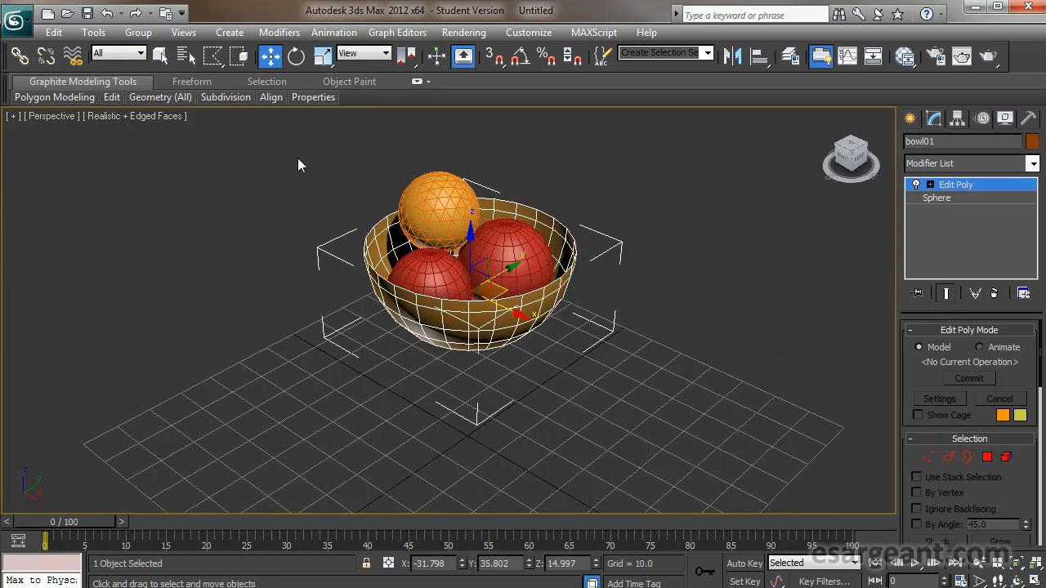
pyautogui.press('r')
pyautogui.moveTo(472, 290)
pyautogui.mouseDown()
pyautogui.moveTo(457, 296)
pyautogui.moveTo(467, 292)
pyautogui.mouseUp()
pyautogui.keyDown('alt'); pyautogui.moveTo(602, 335); pyautogui.dragTo(552, 349, button='middle'); pyautogui.keyUp('alt')
# Select both apples and the orange together and move them about -1.26 along Y inside the bowl
pyautogui.click(413, 254)
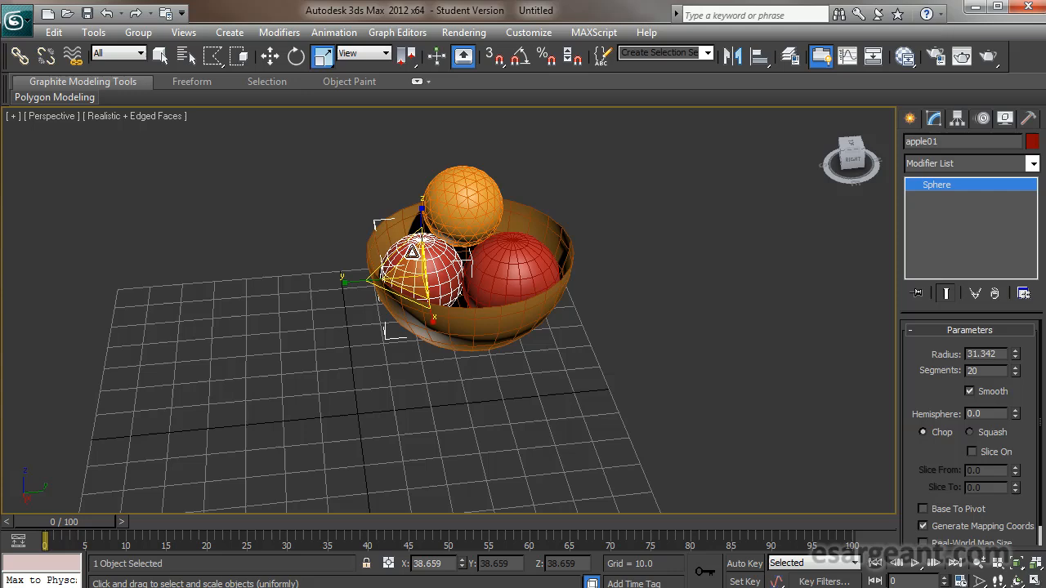
pyautogui.click(532, 261)
pyautogui.keyDown('ctrl'); pyautogui.click(474, 184); pyautogui.keyUp('ctrl')
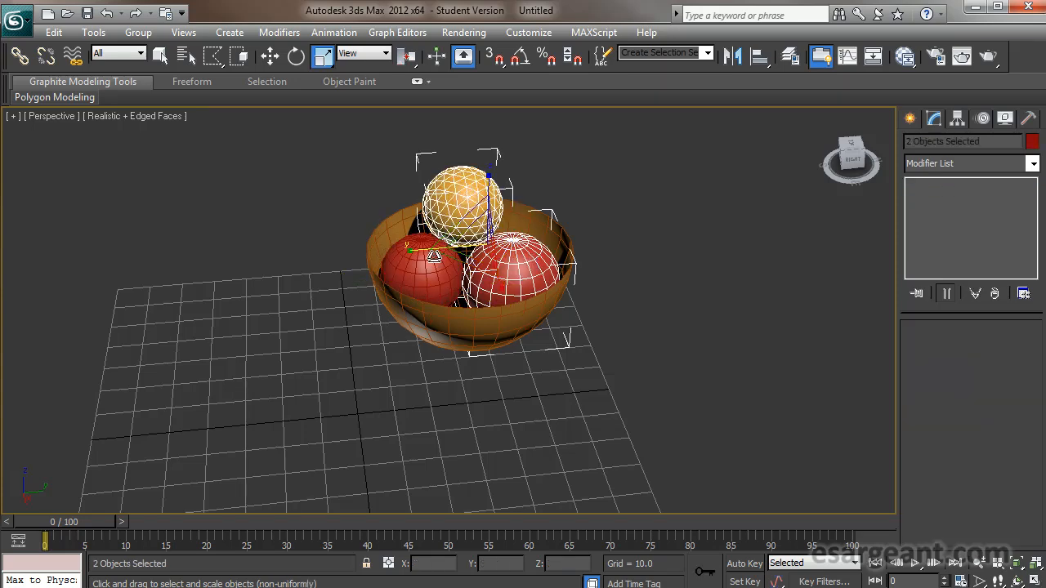
pyautogui.keyDown('ctrl'); pyautogui.click(420, 265); pyautogui.keyUp('ctrl')
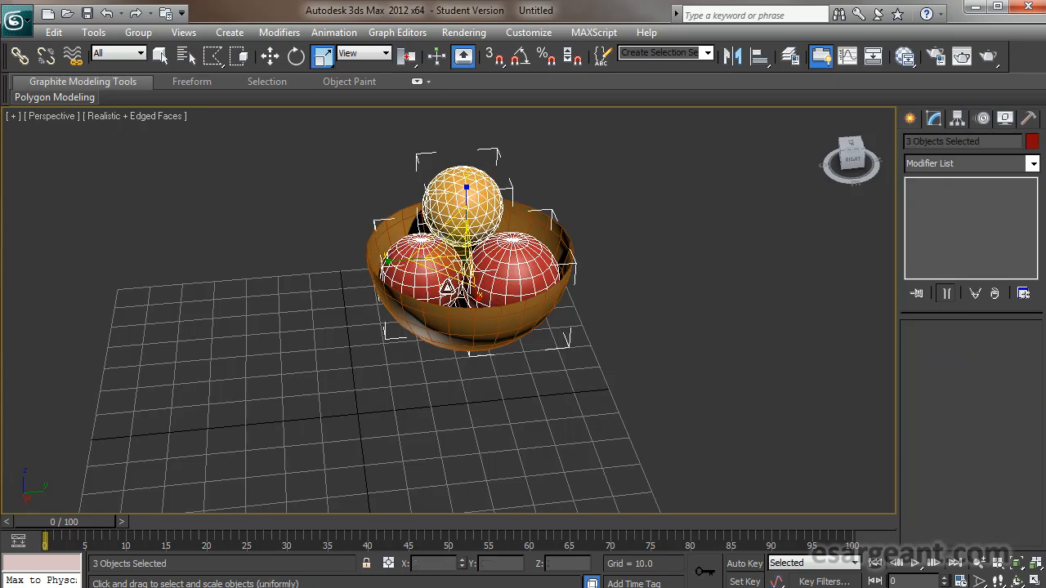
pyautogui.keyDown('alt'); pyautogui.moveTo(661, 326); pyautogui.dragTo(584, 309, button='middle'); pyautogui.keyUp('alt')
pyautogui.press('w')
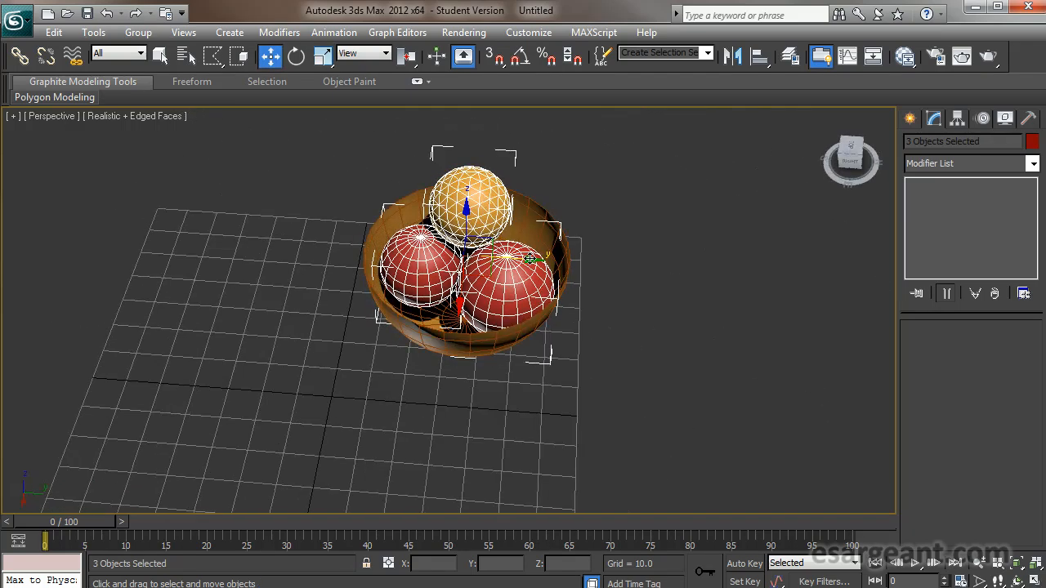
pyautogui.moveTo(532, 258)
pyautogui.keyDown('alt'); pyautogui.mouseDown(button='middle')
pyautogui.moveTo(535, 270)
pyautogui.moveTo(547, 246)
pyautogui.moveTo(560, 264)
pyautogui.moveTo(547, 247)
pyautogui.mouseUp(button='middle'); pyautogui.keyUp('alt')
pyautogui.moveTo(642, 257); pyautogui.dragTo(637, 258, button='middle')
pyautogui.moveTo(523, 248); pyautogui.dragTo(520, 249)
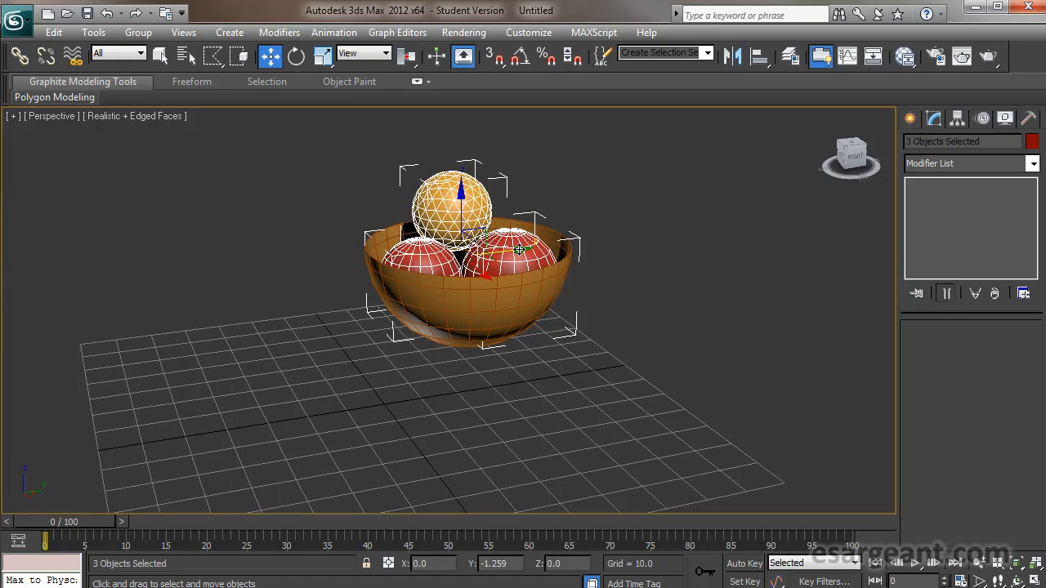
# Raise the apples and orange about 0.89 along Z, nudge them slightly along Y, and deselect them
pyautogui.keyDown('alt'); pyautogui.moveTo(461, 192); pyautogui.dragTo(435, 237, button='middle'); pyautogui.keyUp('alt')
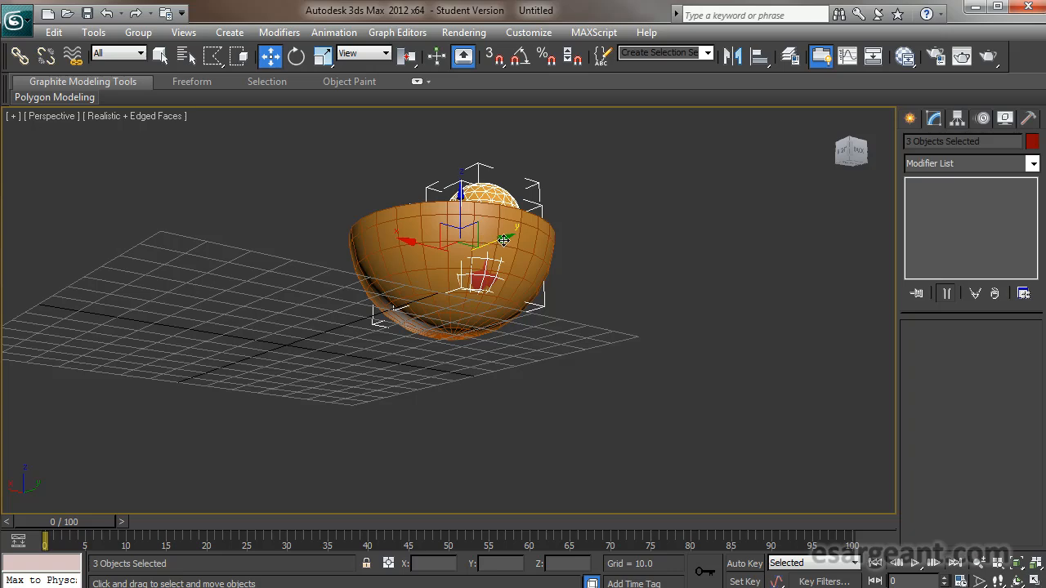
pyautogui.keyDown('alt'); pyautogui.moveTo(500, 242); pyautogui.dragTo(529, 298, button='middle'); pyautogui.keyUp('alt')
pyautogui.moveTo(458, 207); pyautogui.dragTo(457, 204)
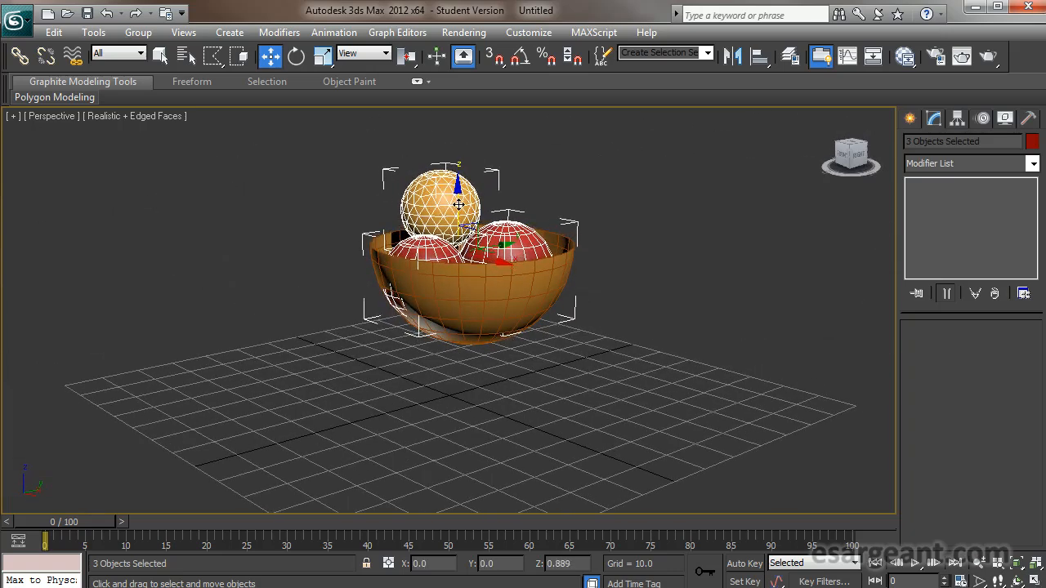
pyautogui.moveTo(505, 243); pyautogui.dragTo(506, 243)
pyautogui.keyDown('alt'); pyautogui.moveTo(507, 243); pyautogui.dragTo(684, 295, button='middle'); pyautogui.keyUp('alt')
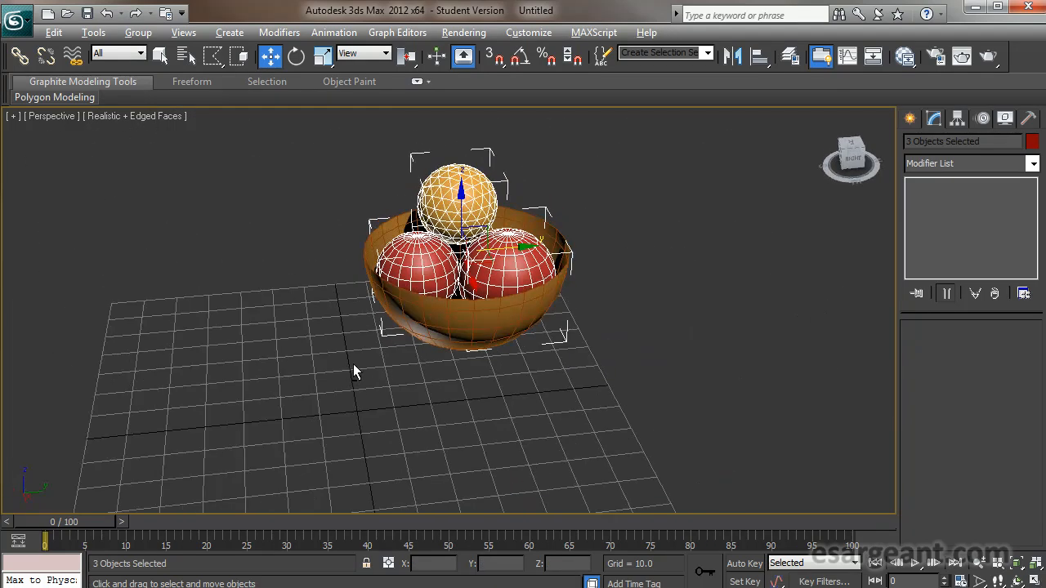
pyautogui.keyDown('alt'); pyautogui.moveTo(347, 372); pyautogui.dragTo(481, 391, button='middle'); pyautogui.keyUp('alt')
pyautogui.click(683, 237)
pyautogui.scroll(-3, 602, 339)
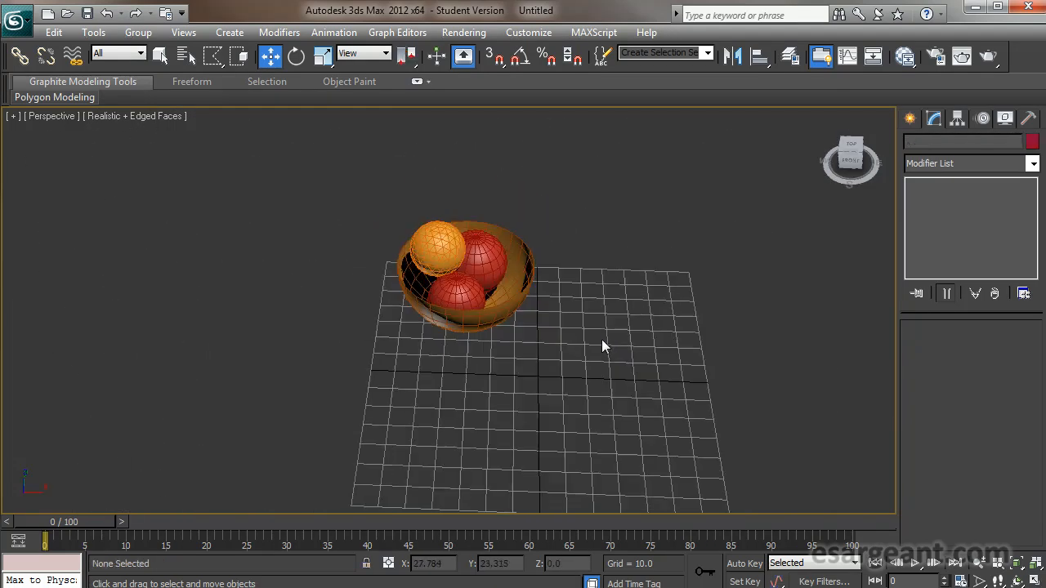
pyautogui.keyDown('alt'); pyautogui.moveTo(538, 335); pyautogui.dragTo(461, 281, button='middle'); pyautogui.keyUp('alt')
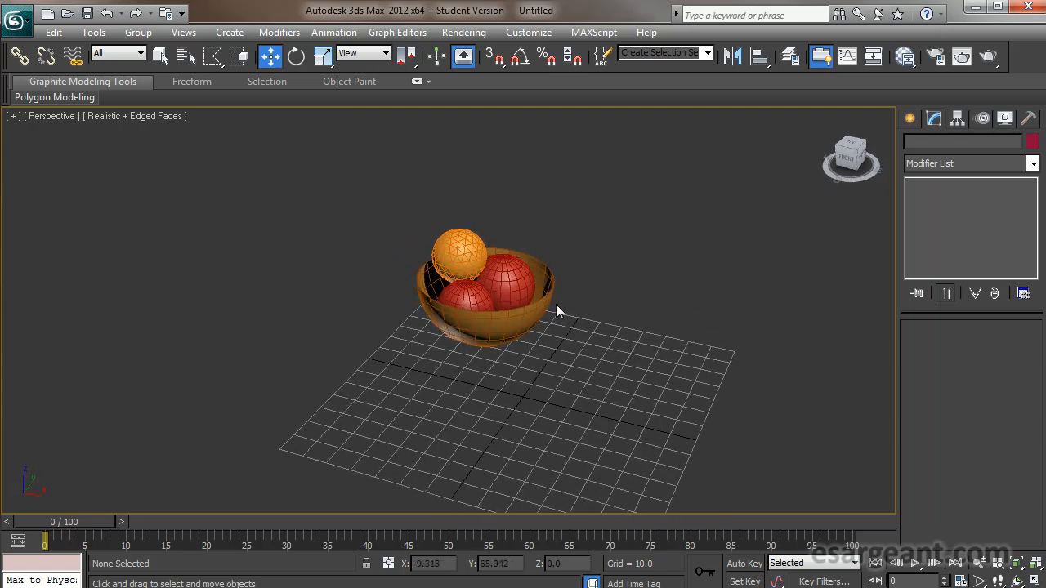
# Check the still-life.jpg reference photo and draw a cylinder about 15.5 in radius and 63.7 high beside the bowl
pyautogui.hotkey('alt', 'Tab')
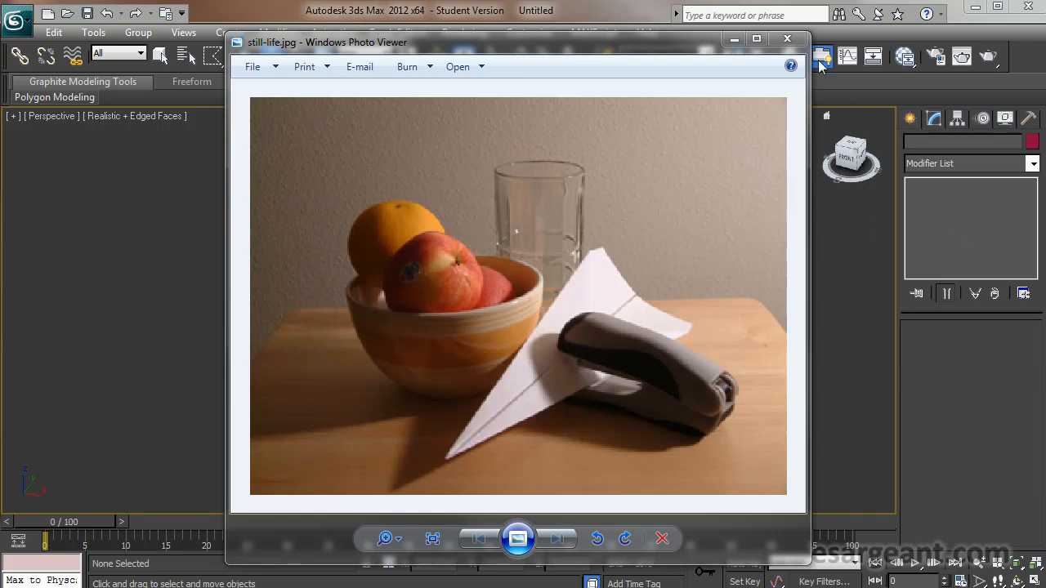
pyautogui.click(733, 39)
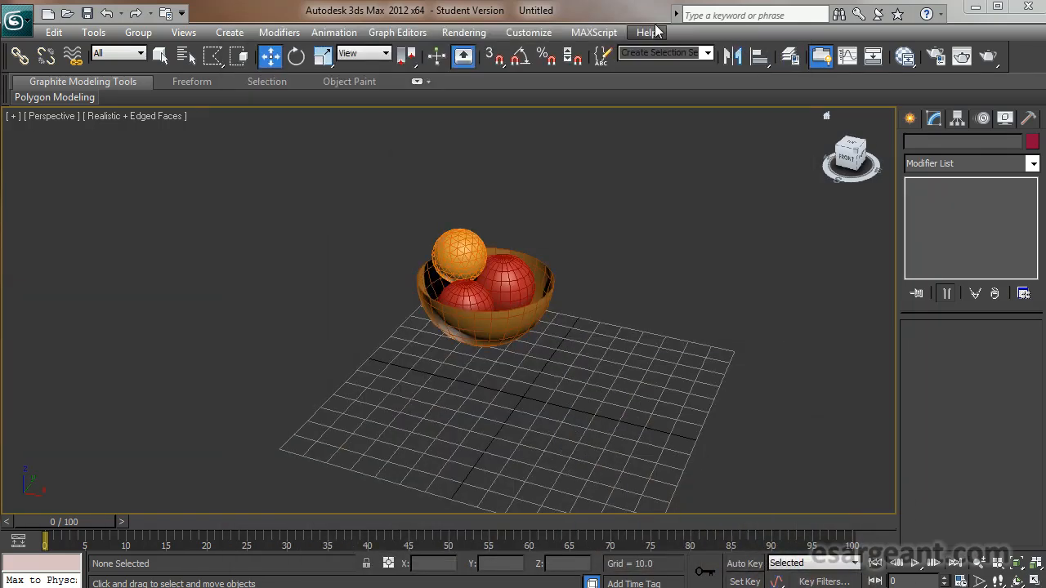
pyautogui.click(911, 119)
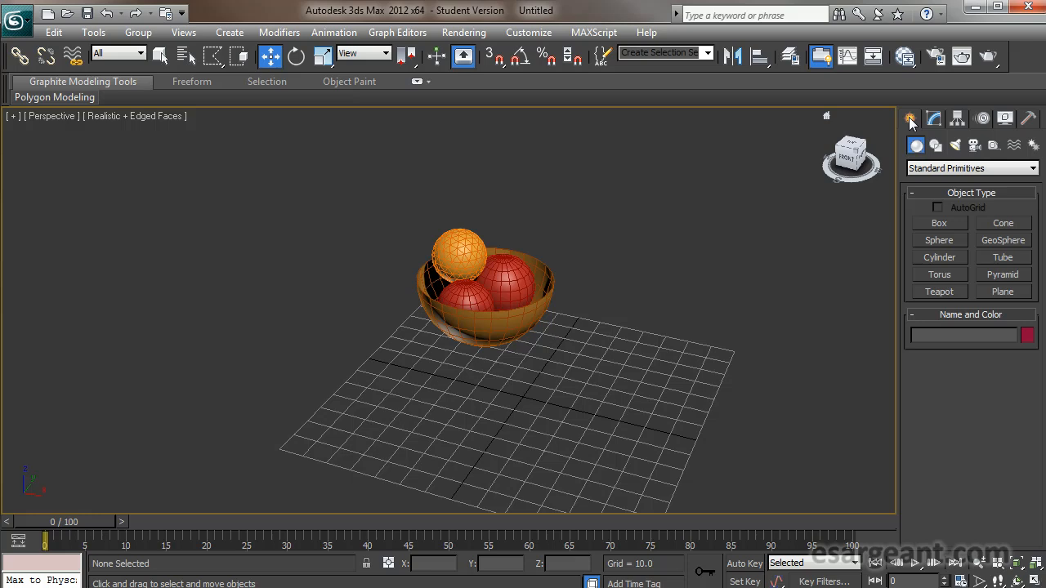
pyautogui.click(940, 258)
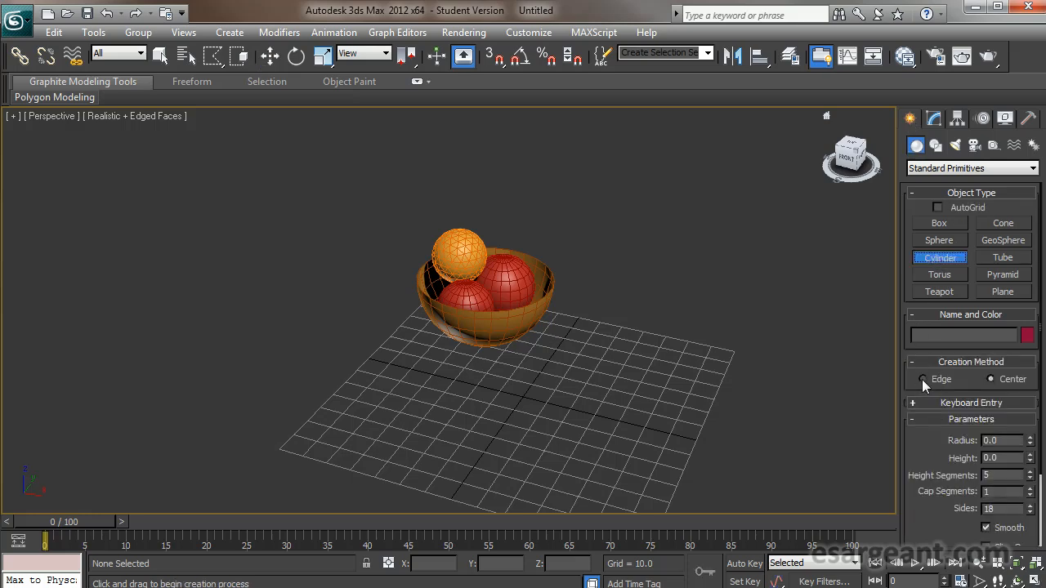
pyautogui.moveTo(923, 406); pyautogui.dragTo(916, 317)
pyautogui.moveTo(633, 393); pyautogui.dragTo(653, 371)
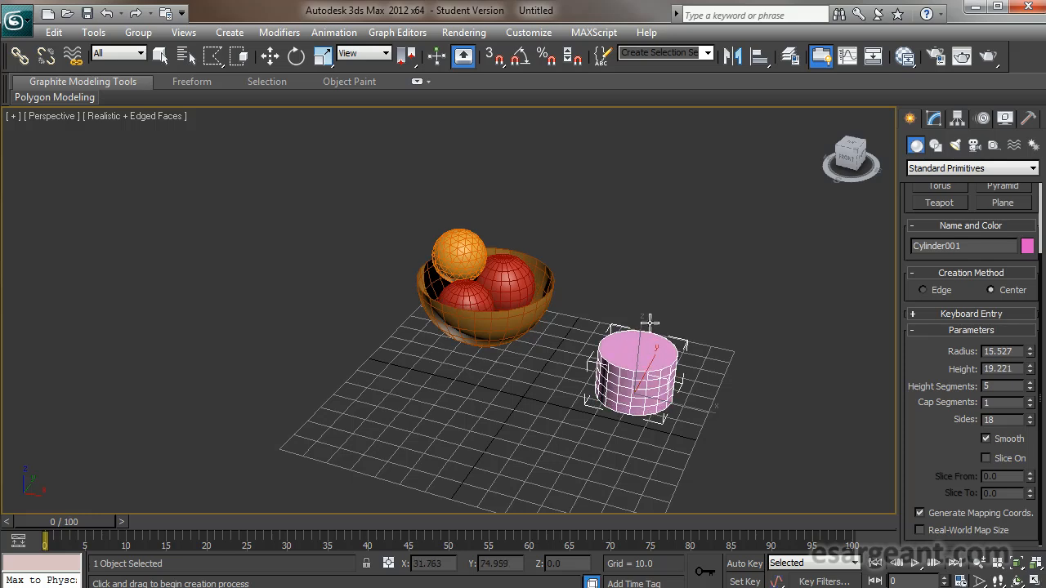
pyautogui.click(644, 220)
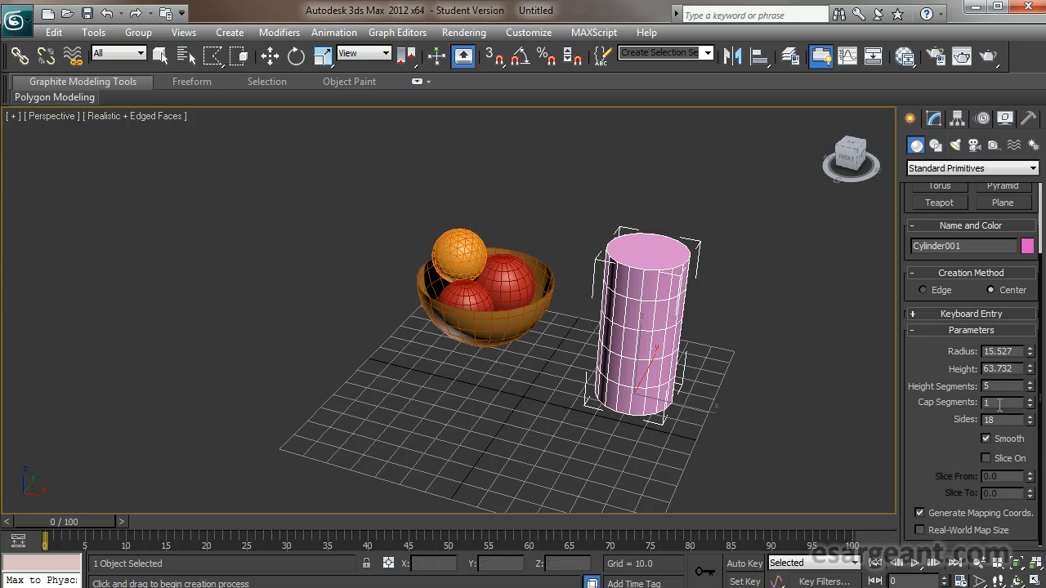
# Set the cylinder's number of sides to 22
pyautogui.moveTo(1031, 405); pyautogui.dragTo(1023, 443)
pyautogui.click(1030, 415)
pyautogui.moveTo(1031, 404)
pyautogui.mouseDown()
pyautogui.moveTo(1034, 374)
pyautogui.moveTo(1036, 384)
pyautogui.mouseUp()
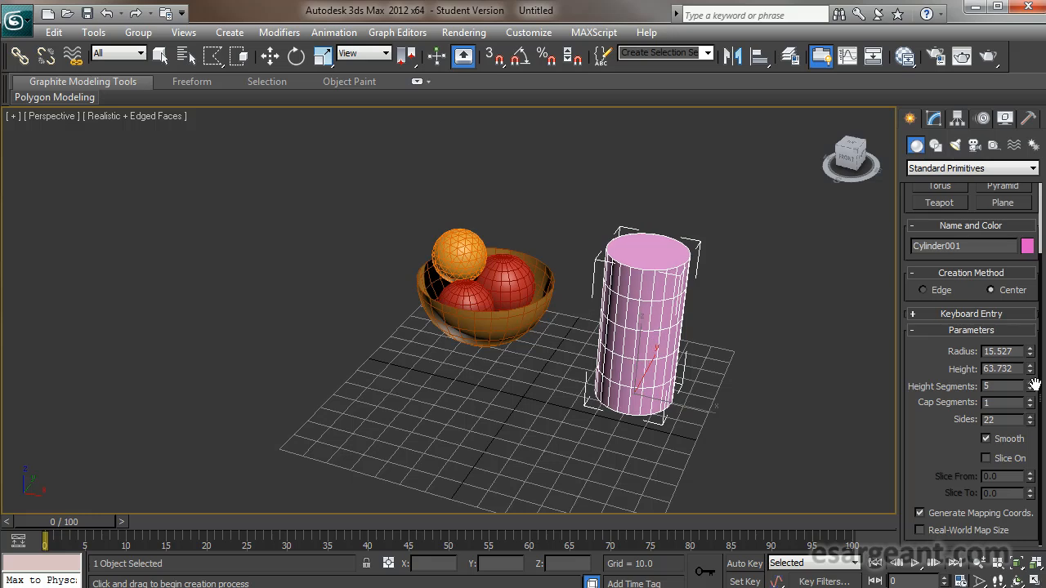
# Open the cylinder's modify settings and rename it glass01
pyautogui.keyDown('alt'); pyautogui.moveTo(498, 345); pyautogui.dragTo(550, 301, button='middle'); pyautogui.keyUp('alt')
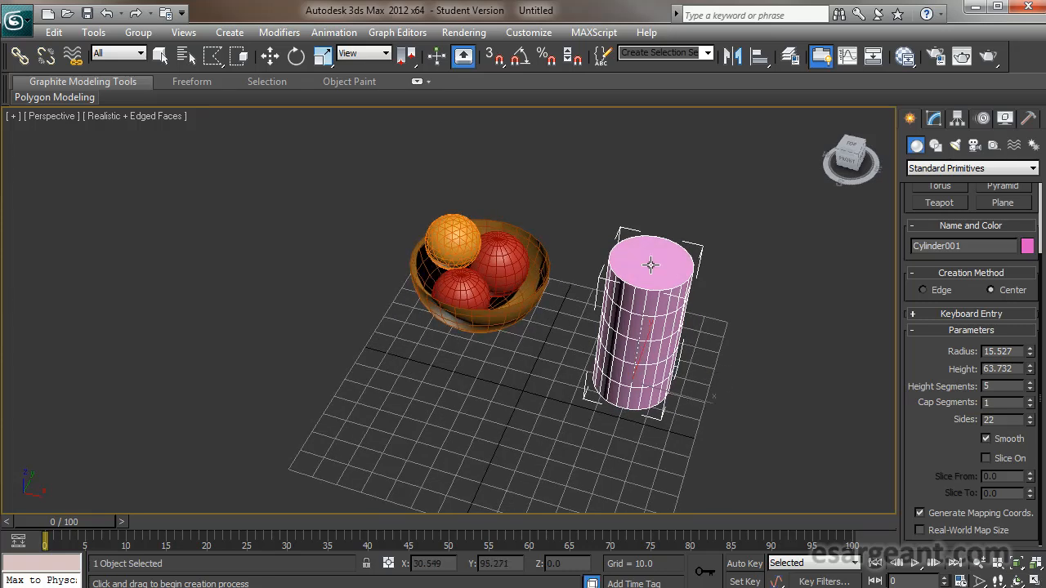
pyautogui.click(934, 118)
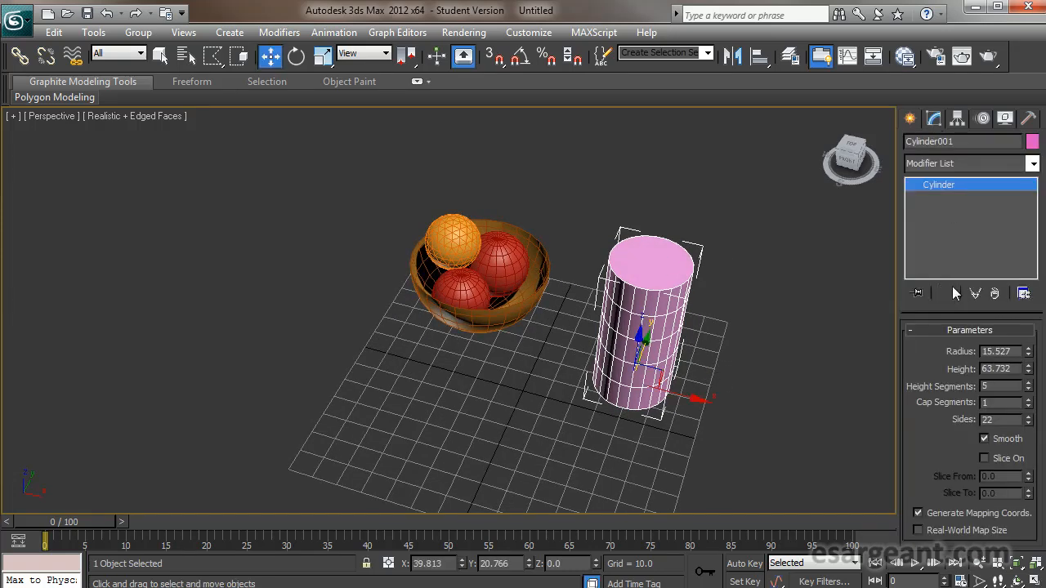
pyautogui.doubleClick(972, 141)
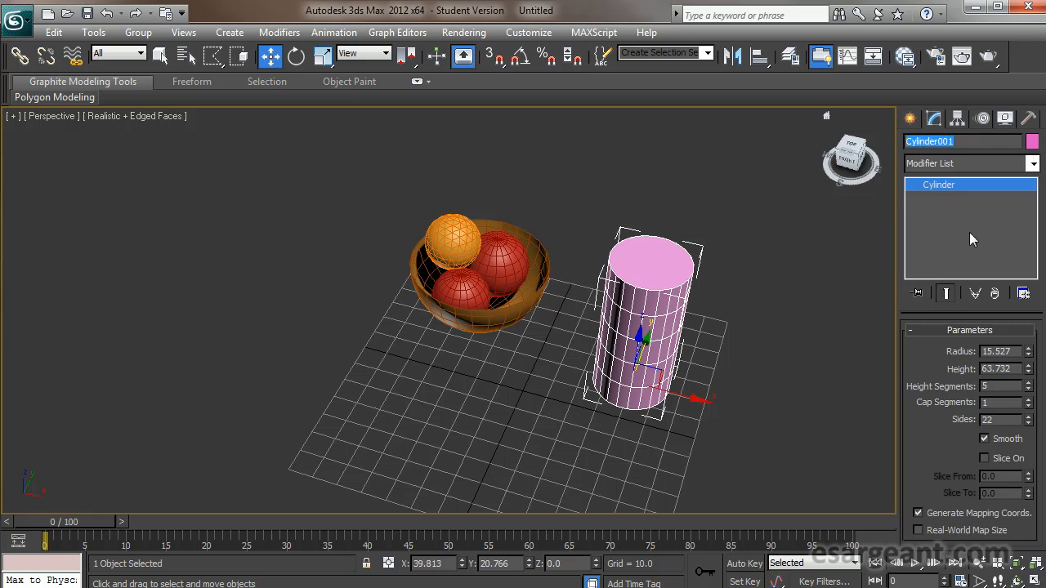
pyautogui.write('glass01')
# Replace the black custom colour swatch with a medium gray and apply it as glass01's object colour
pyautogui.click(1031, 143)
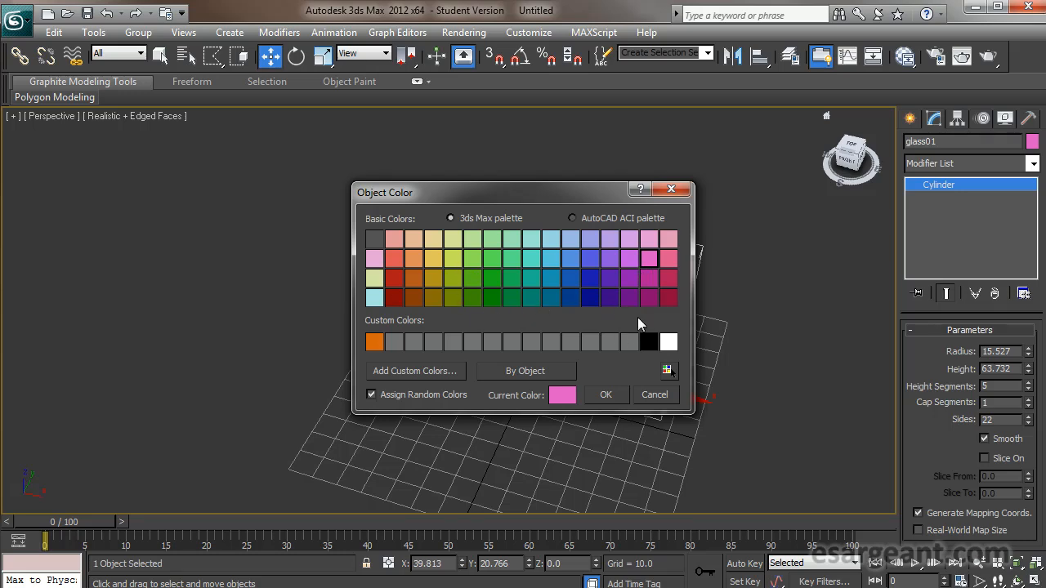
pyautogui.click(648, 341)
pyautogui.click(420, 371)
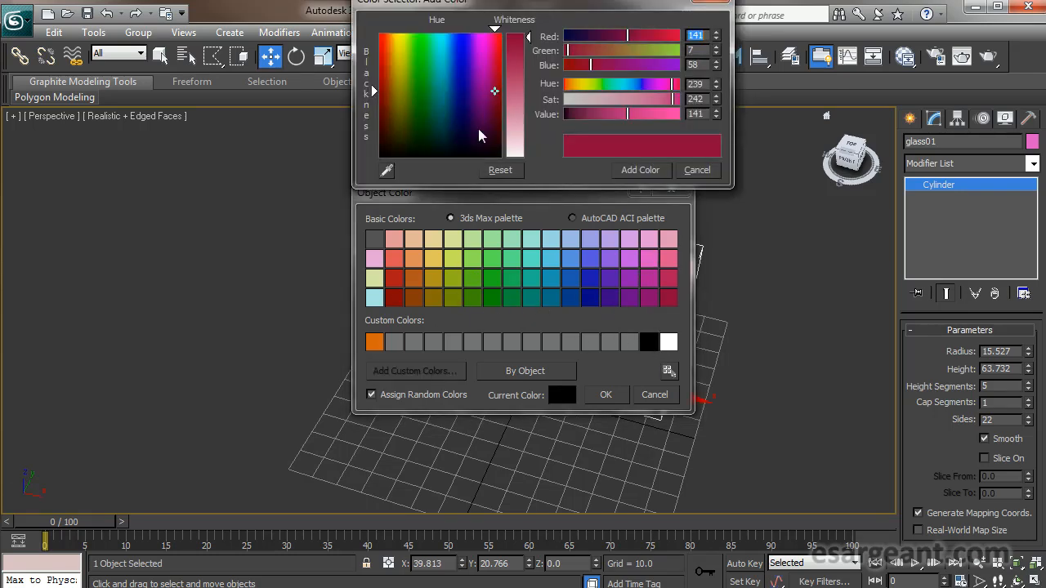
pyautogui.moveTo(474, 122)
pyautogui.mouseDown()
pyautogui.moveTo(464, 140)
pyautogui.moveTo(380, 157)
pyautogui.mouseUp()
pyautogui.moveTo(520, 70); pyautogui.dragTo(518, 100)
pyautogui.click(650, 169)
pyautogui.click(695, 172)
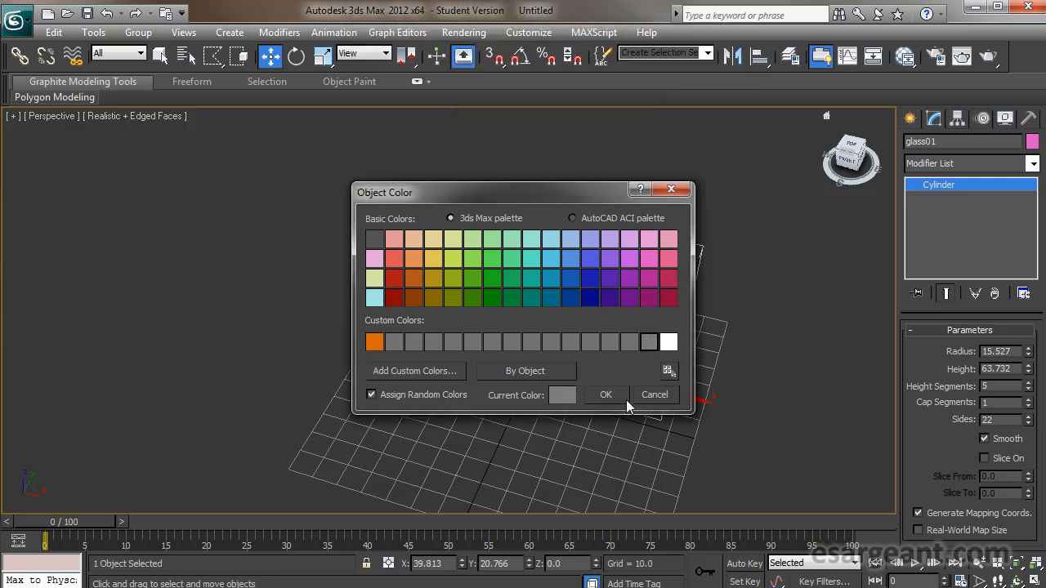
pyautogui.click(611, 396)
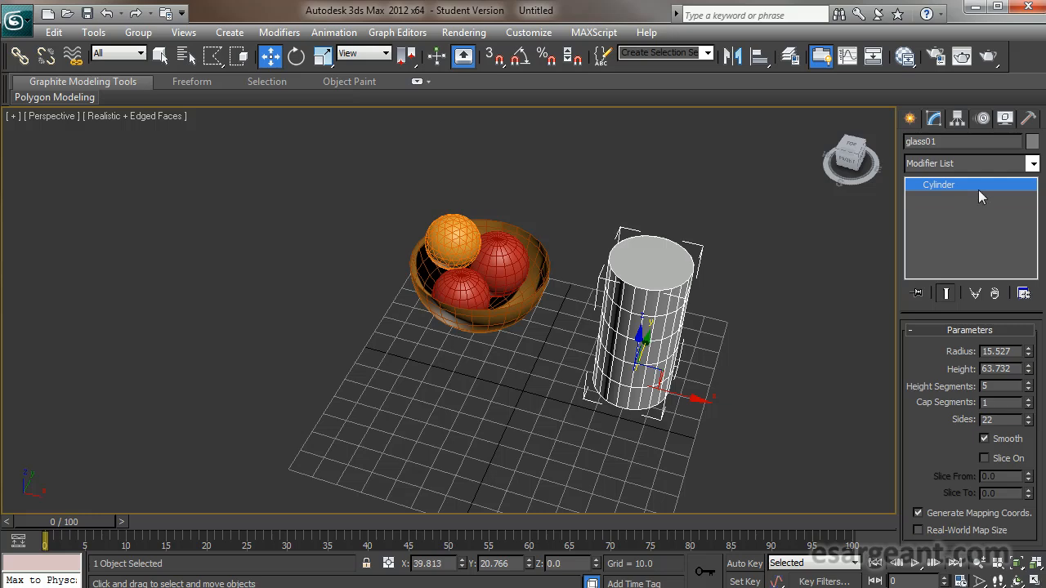
# Add an Edit Poly modifier to glass01, delete its top cap polygon to open the glass, and exit polygon selection
pyautogui.click(979, 161)
pyautogui.moveTo(1036, 239); pyautogui.dragTo(1040, 315)
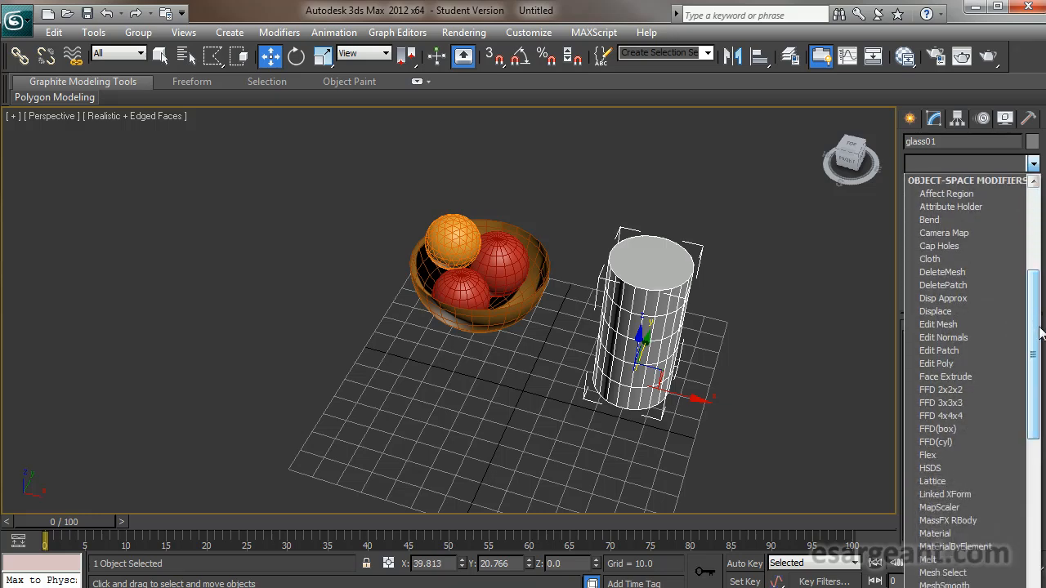
pyautogui.click(991, 361)
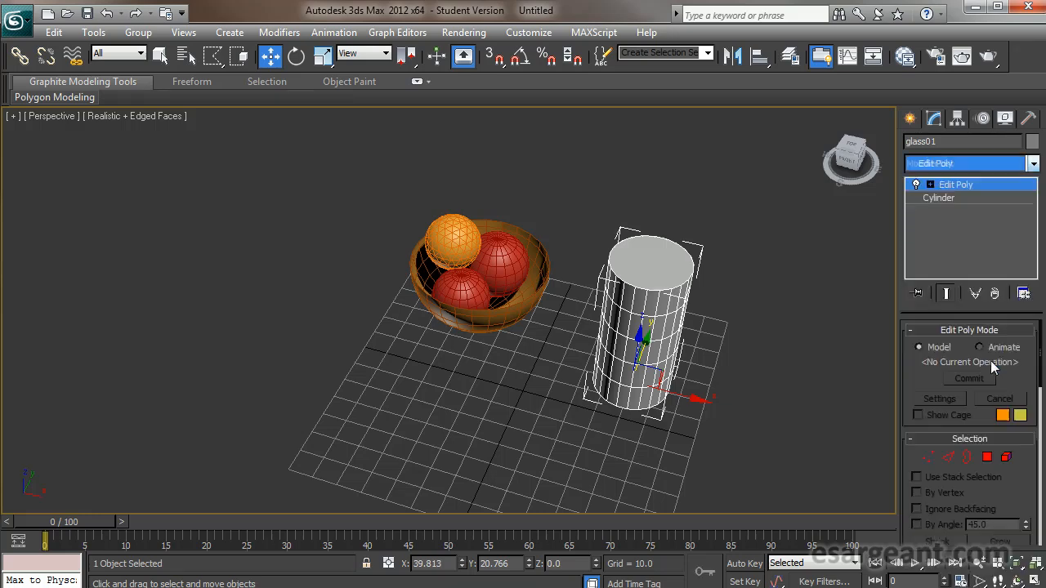
pyautogui.click(987, 456)
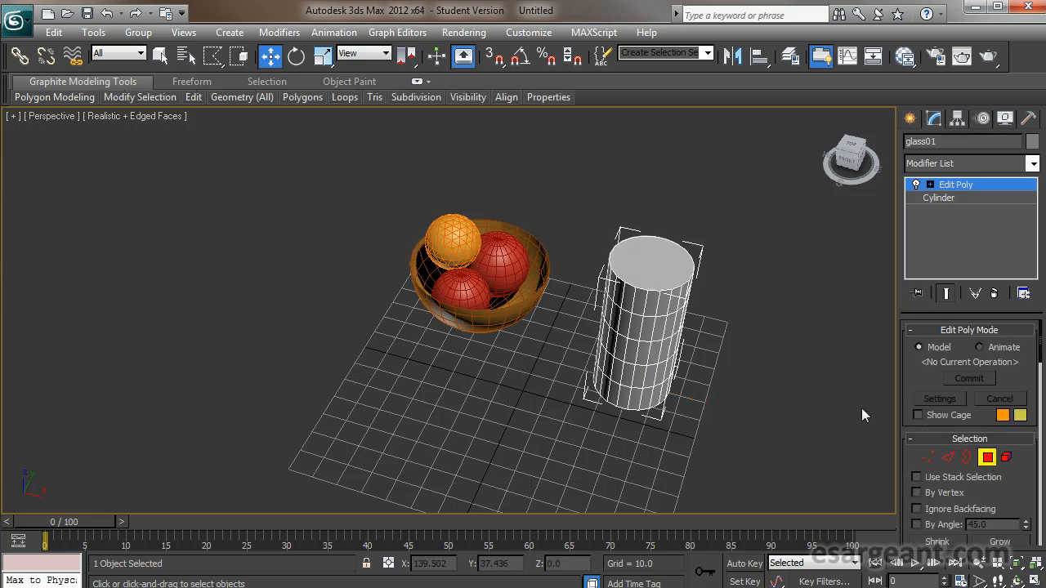
pyautogui.click(663, 269)
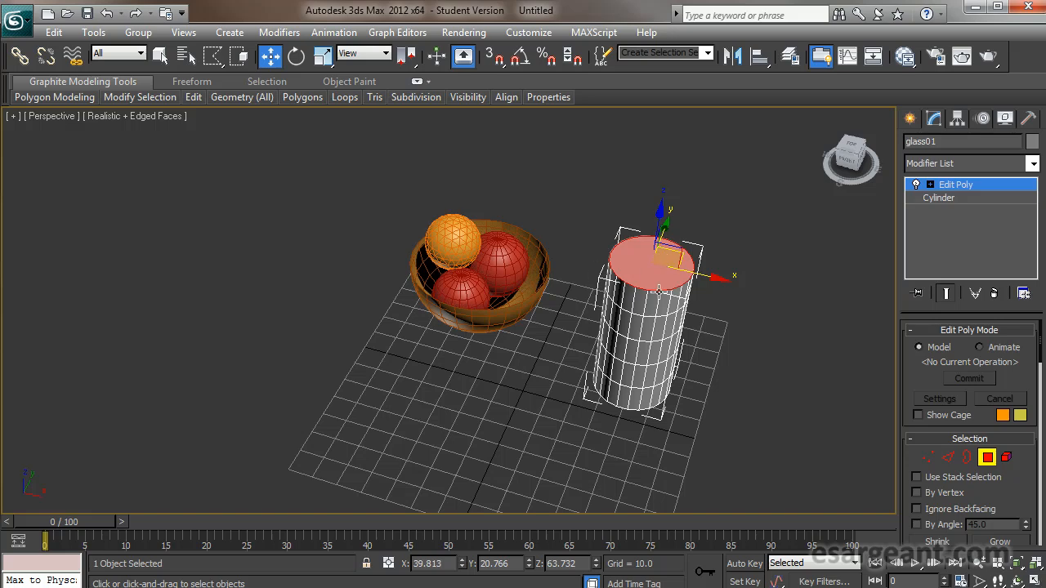
pyautogui.press('Delete')
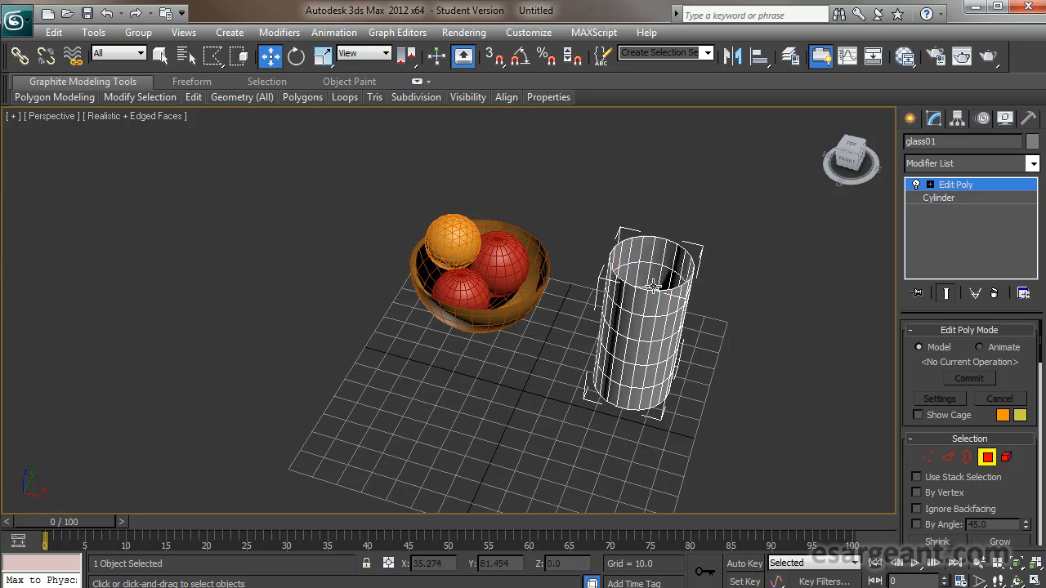
pyautogui.keyDown('alt'); pyautogui.moveTo(727, 295); pyautogui.dragTo(691, 344, button='middle'); pyautogui.keyUp('alt')
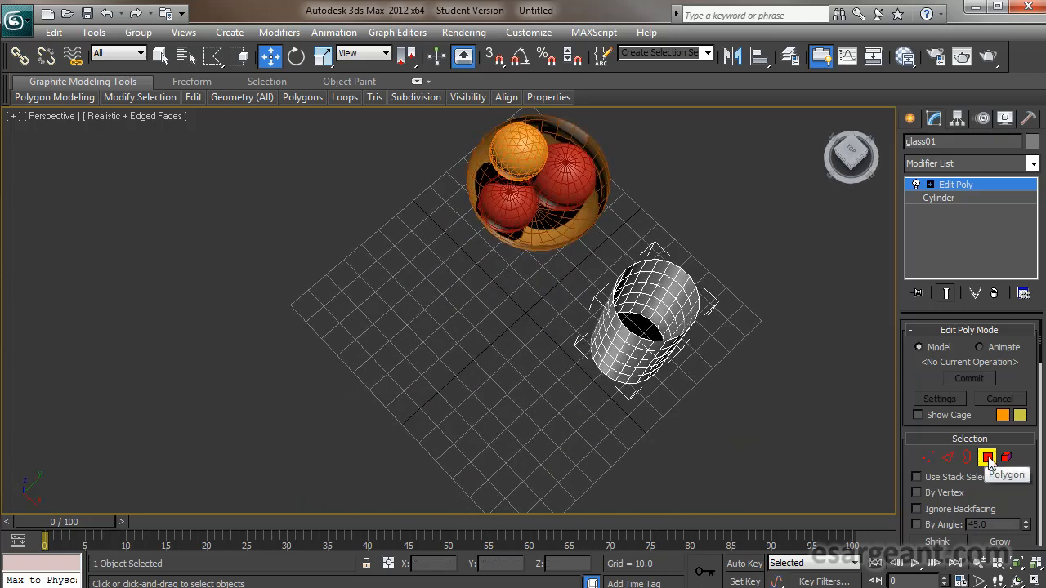
pyautogui.click(987, 457)
# Move glass01 beside the fruit bowl to about X 16.24, Y 60.26 on the ground plane, and deselect it
pyautogui.keyDown('alt'); pyautogui.moveTo(467, 349); pyautogui.dragTo(702, 346, button='middle'); pyautogui.keyUp('alt')
pyautogui.moveTo(693, 358); pyautogui.dragTo(648, 384)
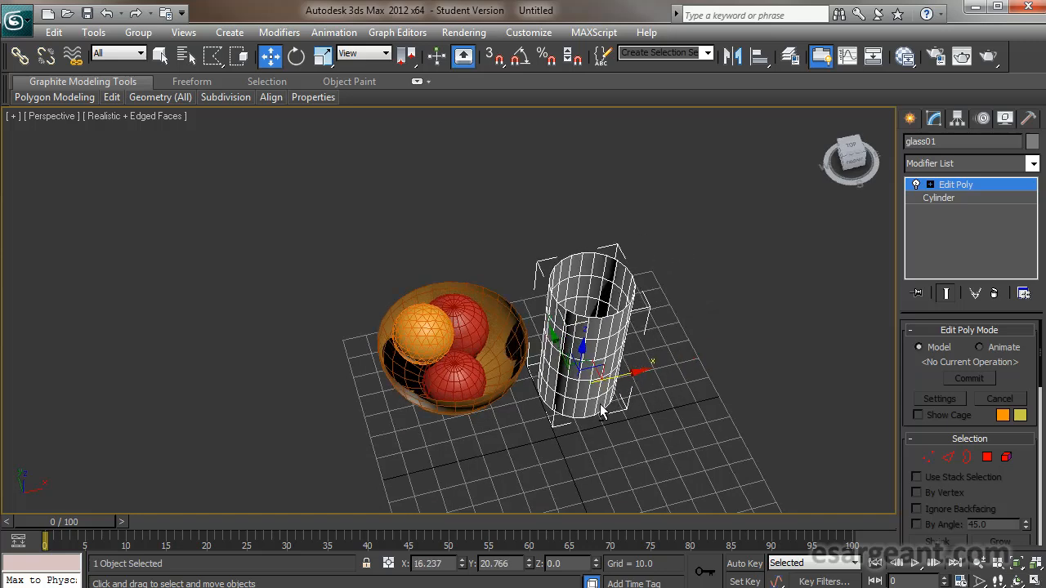
pyautogui.click(610, 428)
pyautogui.keyDown('alt'); pyautogui.moveTo(609, 428); pyautogui.dragTo(609, 450, button='middle'); pyautogui.keyUp('alt')
pyautogui.click(548, 425)
pyautogui.moveTo(575, 444); pyautogui.dragTo(656, 421)
pyautogui.keyDown('alt'); pyautogui.moveTo(604, 426); pyautogui.dragTo(544, 427, button='middle'); pyautogui.keyUp('alt')
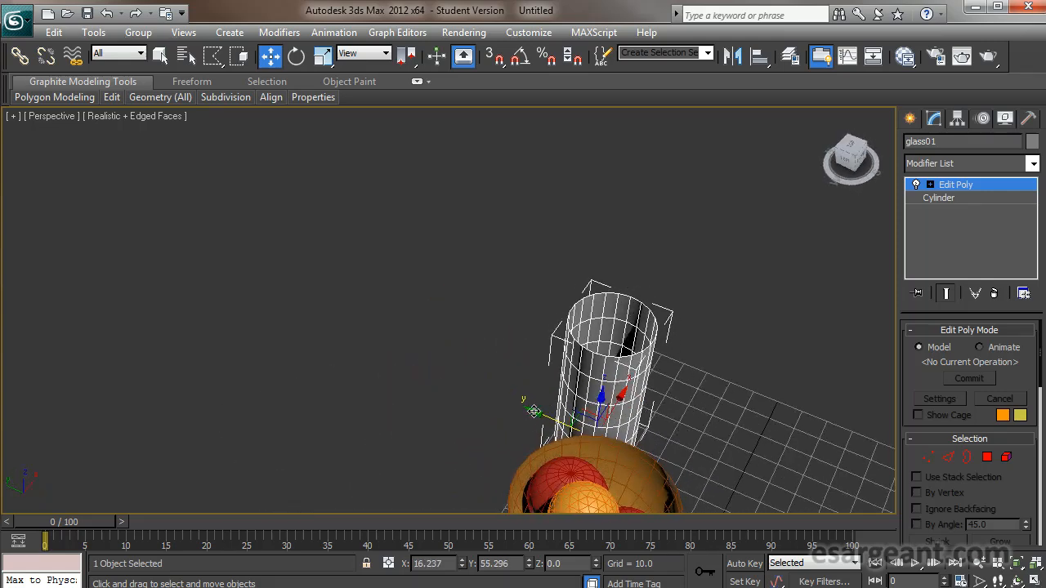
pyautogui.moveTo(536, 412); pyautogui.dragTo(522, 407)
pyautogui.keyDown('alt'); pyautogui.moveTo(696, 449); pyautogui.dragTo(553, 437, button='middle'); pyautogui.keyUp('alt')
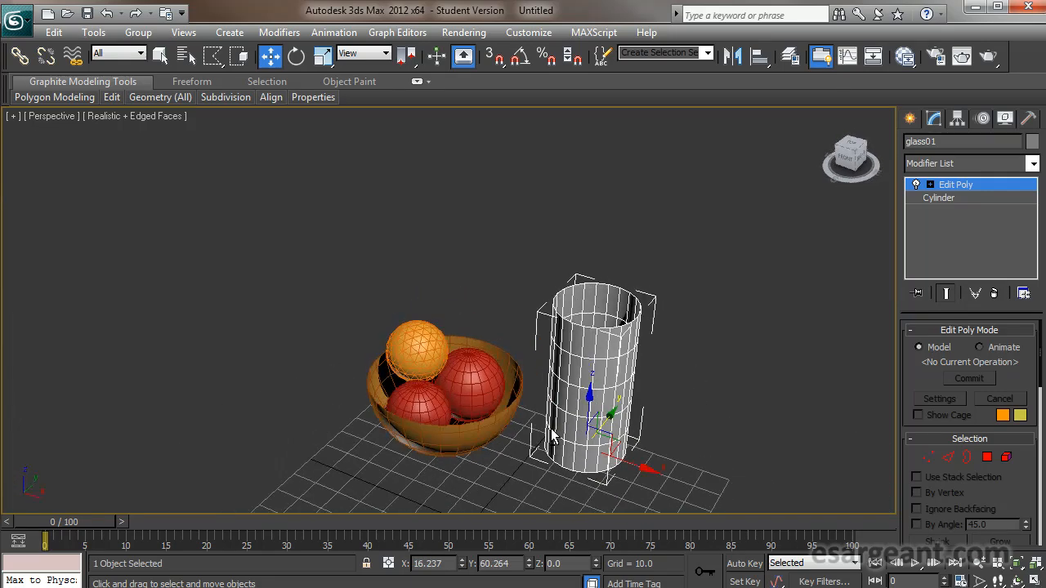
pyautogui.moveTo(684, 433); pyautogui.dragTo(696, 287, button='middle')
pyautogui.click(708, 311)
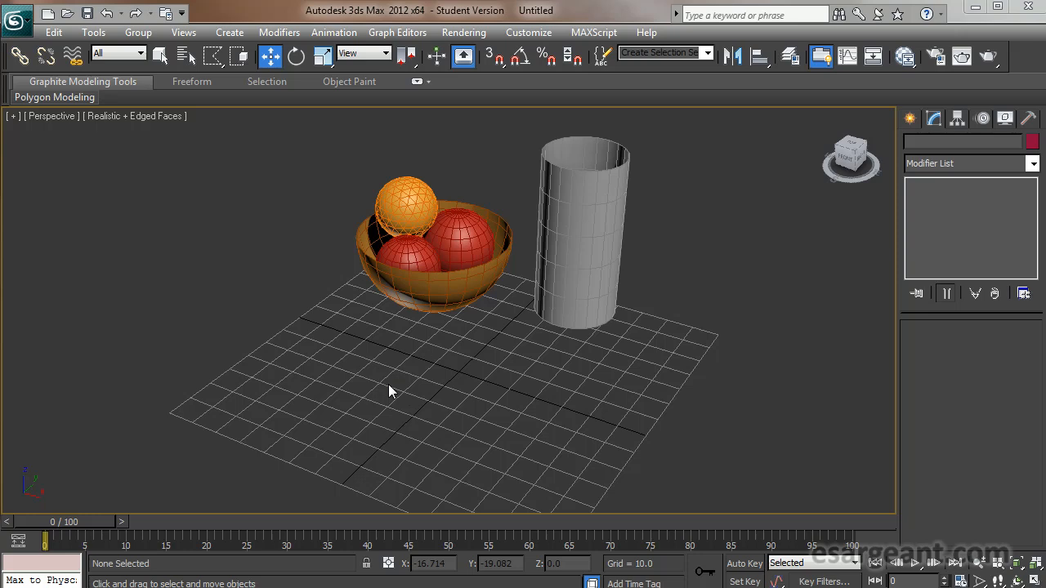
# Draw a plane about 144.2 on each side from the grid origin, using the Square creation method and 3D grid snapping
pyautogui.click(911, 118)
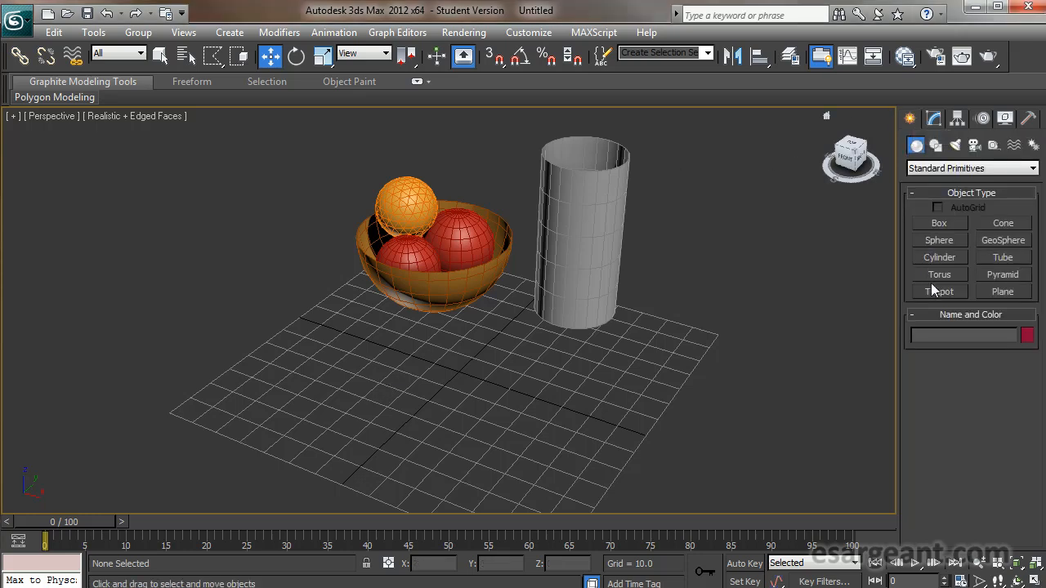
pyautogui.click(998, 292)
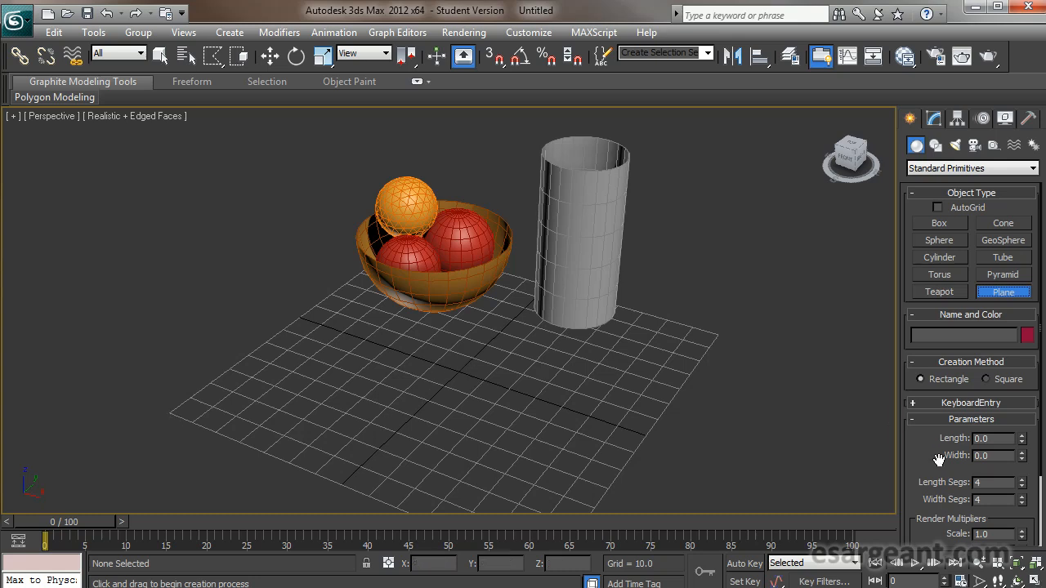
pyautogui.moveTo(937, 469); pyautogui.dragTo(940, 364)
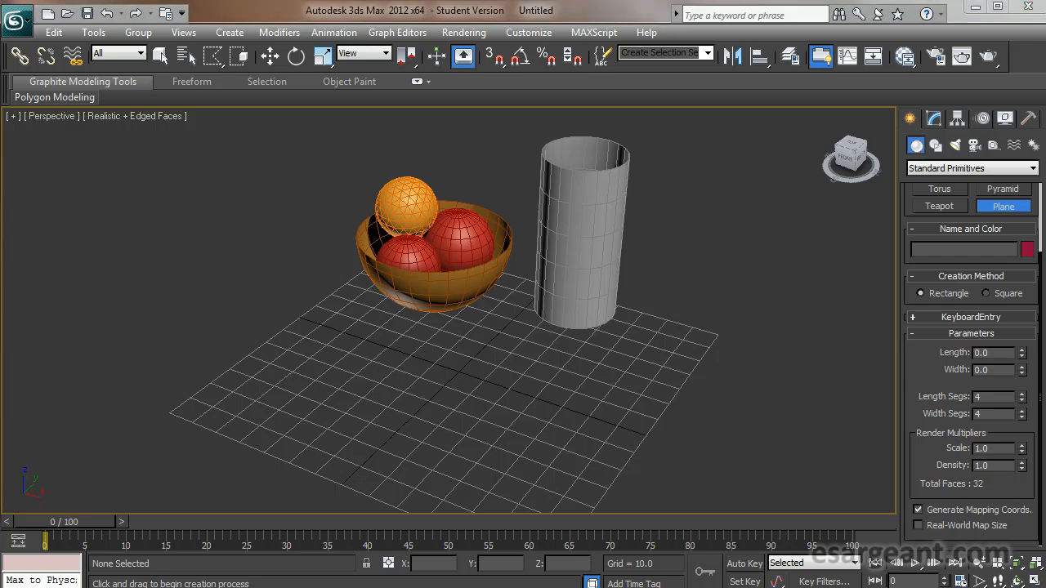
pyautogui.moveTo(311, 428); pyautogui.dragTo(510, 474)
pyautogui.press('Delete')
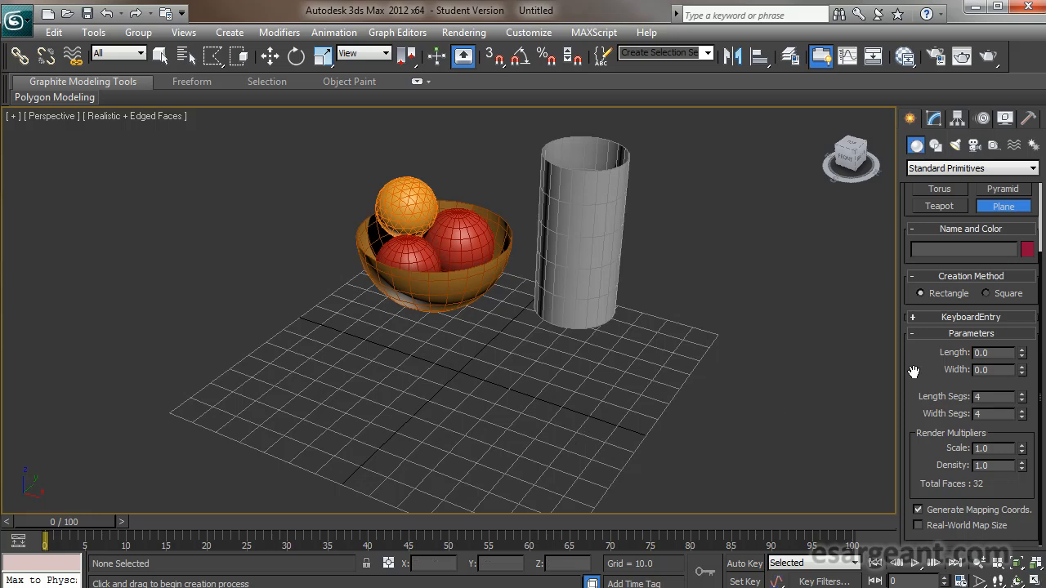
pyautogui.click(986, 293)
pyautogui.click(500, 61)
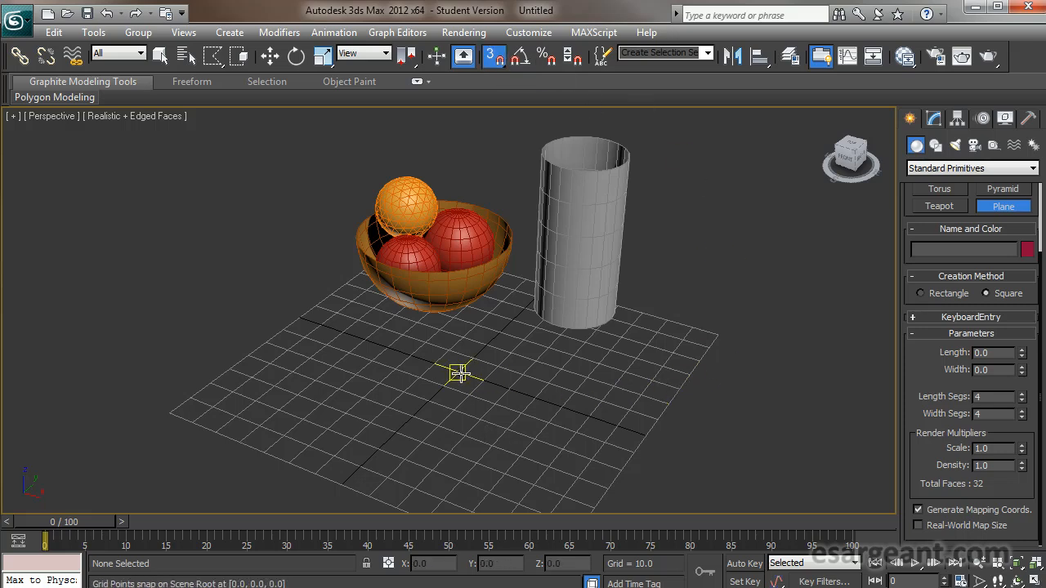
pyautogui.moveTo(460, 373); pyautogui.dragTo(619, 319)
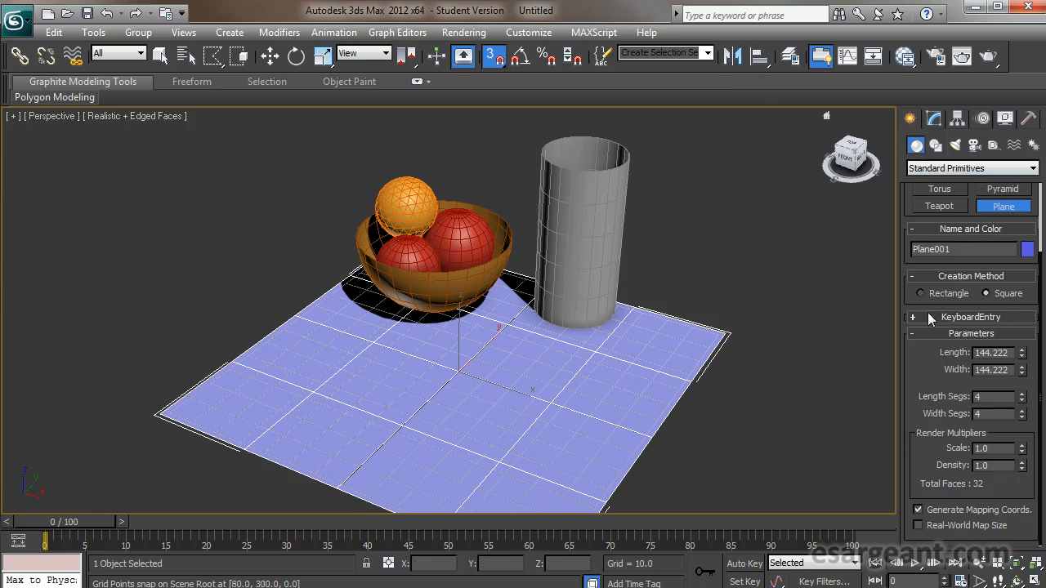
# Rename the new plane table01 and apply a custom dark brown object colour with RGB 96, 57, 7
pyautogui.doubleClick(960, 249)
pyautogui.write('tab')
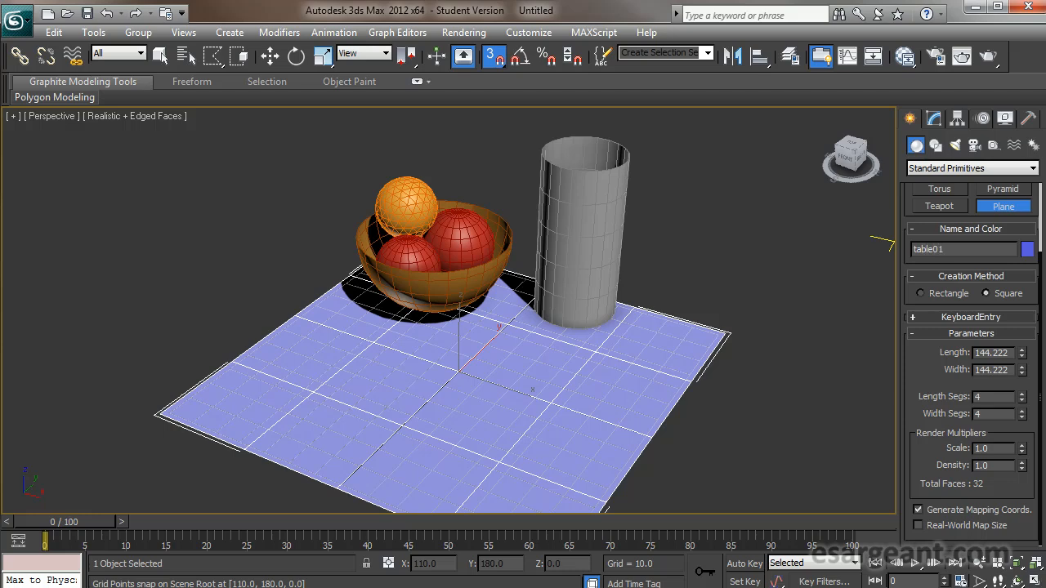
pyautogui.click(1027, 250)
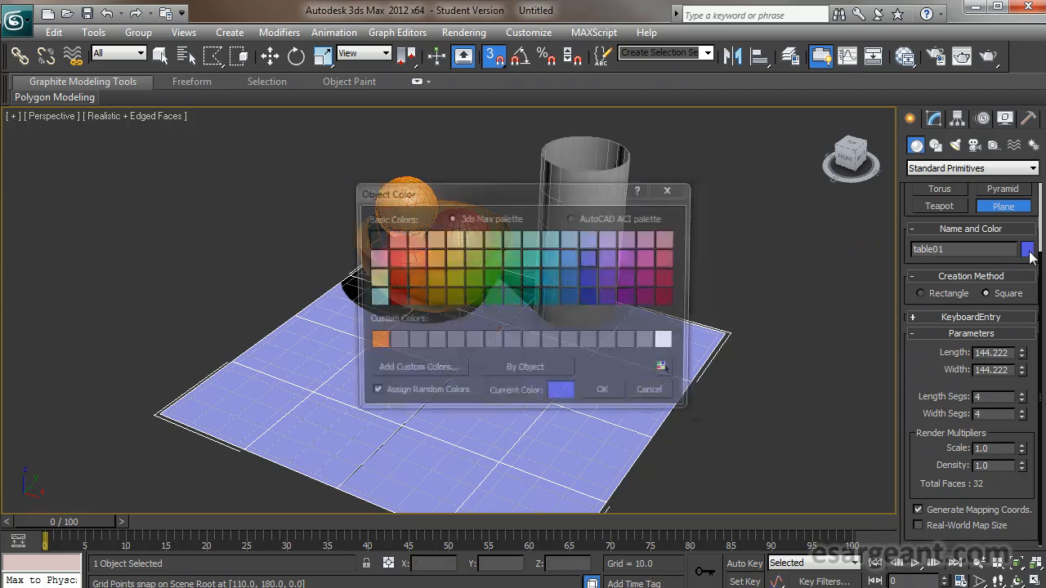
pyautogui.click(415, 299)
pyautogui.click(373, 342)
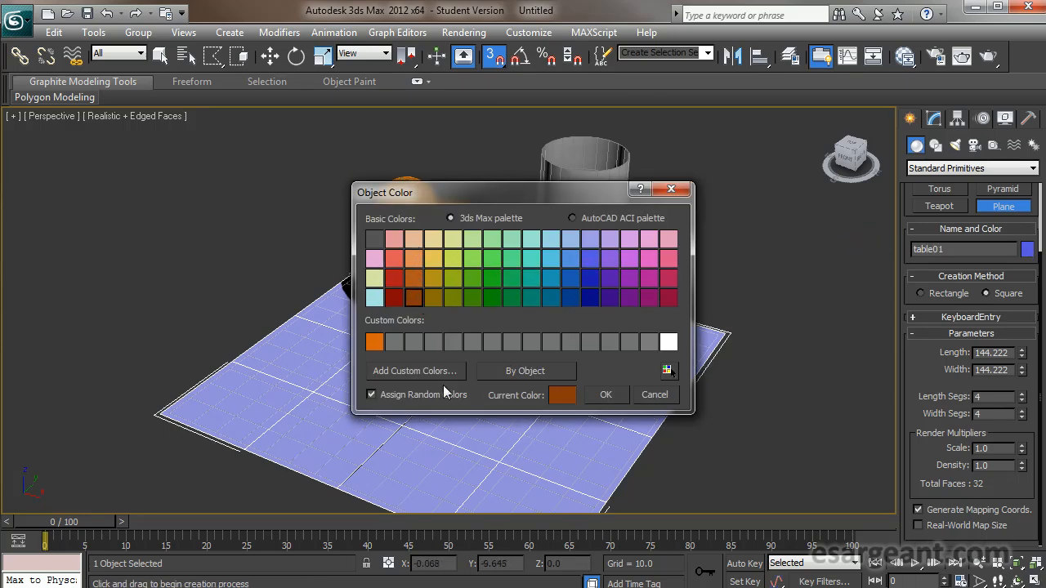
pyautogui.click(442, 371)
pyautogui.moveTo(415, 106); pyautogui.dragTo(390, 113)
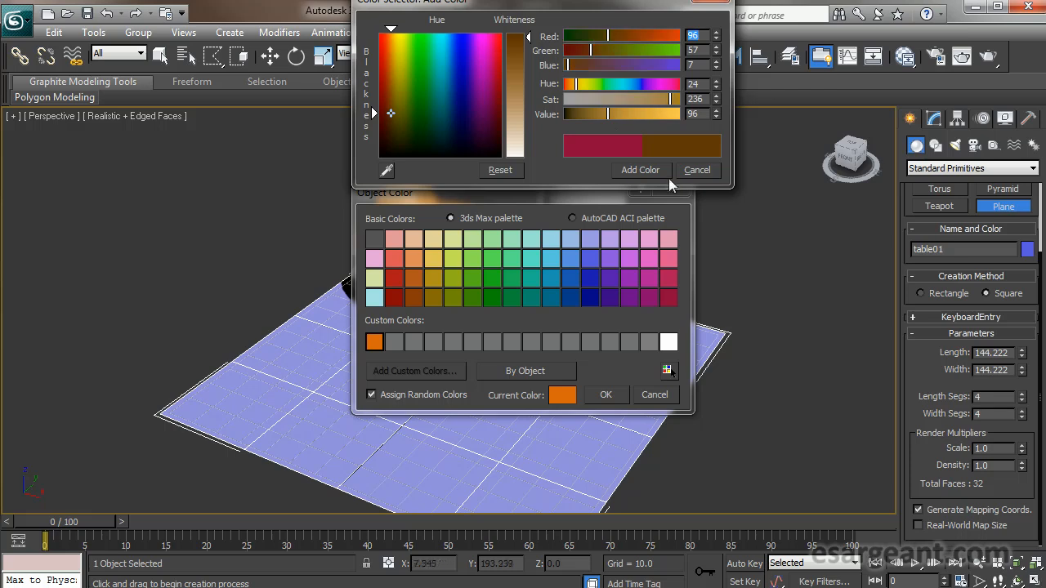
pyautogui.click(639, 170)
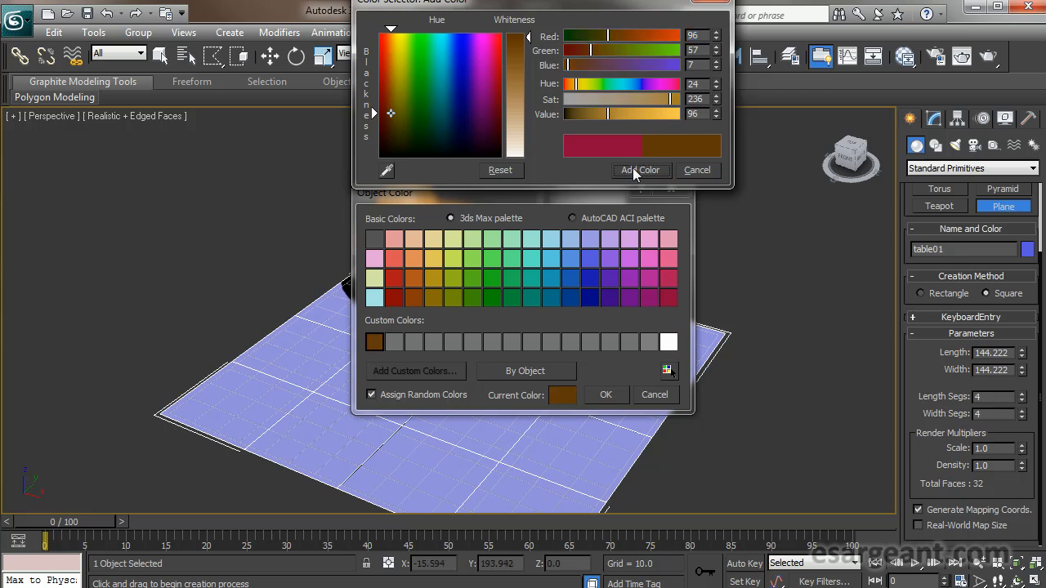
pyautogui.click(696, 170)
pyautogui.click(603, 395)
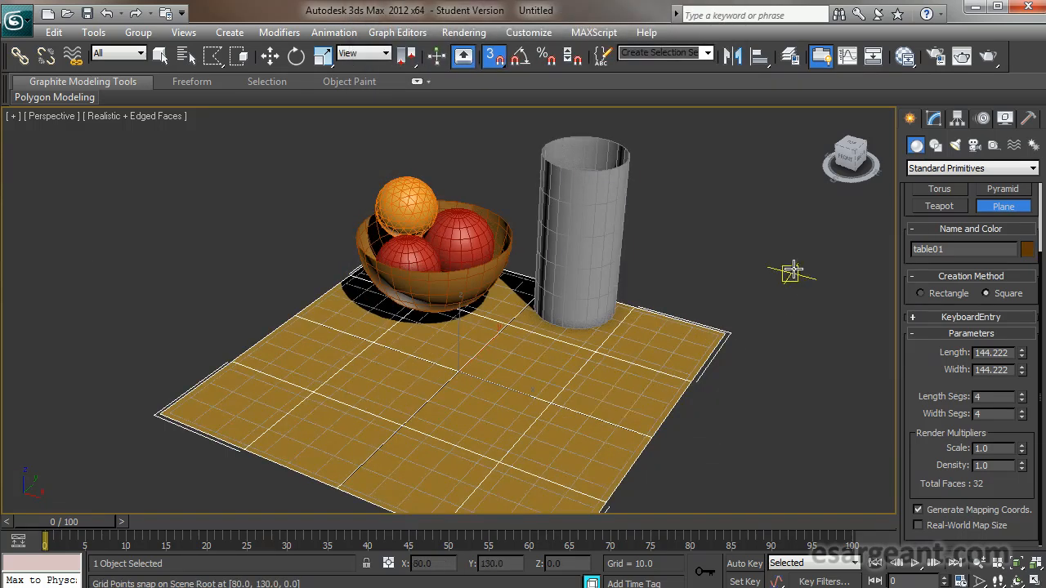
# Turn off 3D snapping and draw a plane about 115.3 by 41.5 beside the glass, using the Rectangle creation method
pyautogui.keyDown('alt'); pyautogui.moveTo(619, 306); pyautogui.dragTo(642, 318, button='middle'); pyautogui.keyUp('alt')
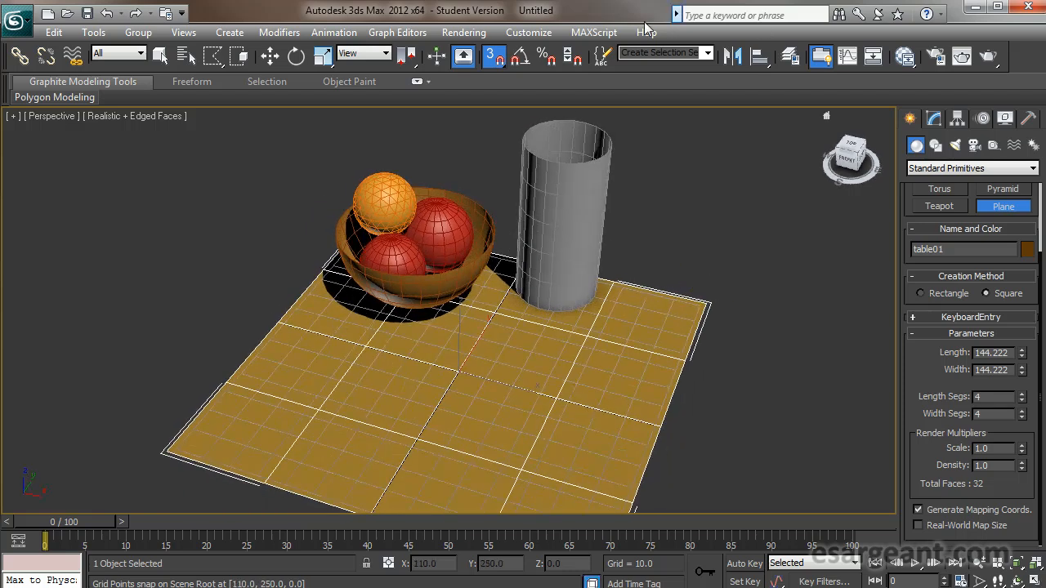
pyautogui.click(495, 57)
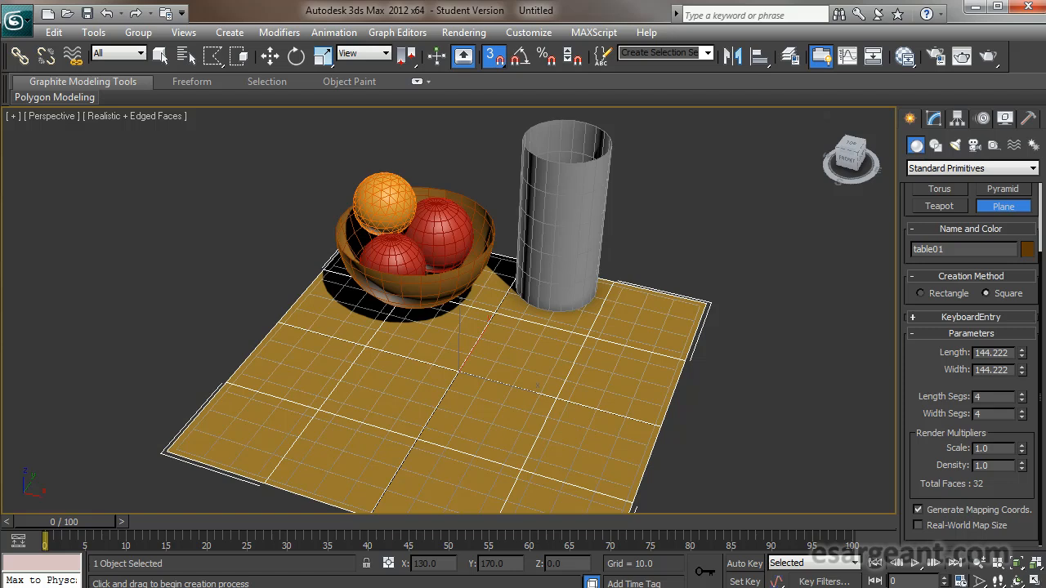
pyautogui.click(497, 62)
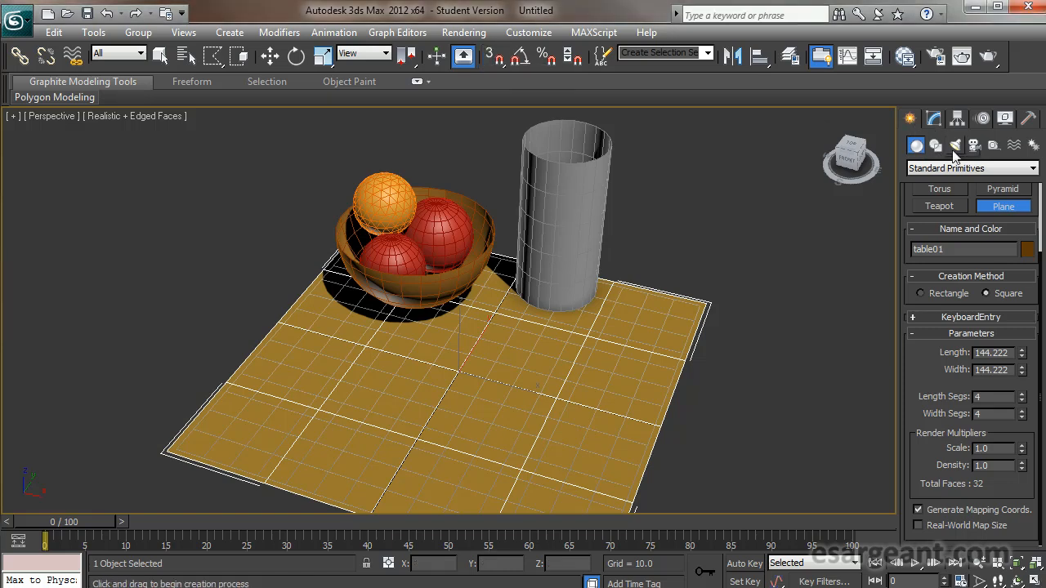
pyautogui.scroll(3, 920, 351)
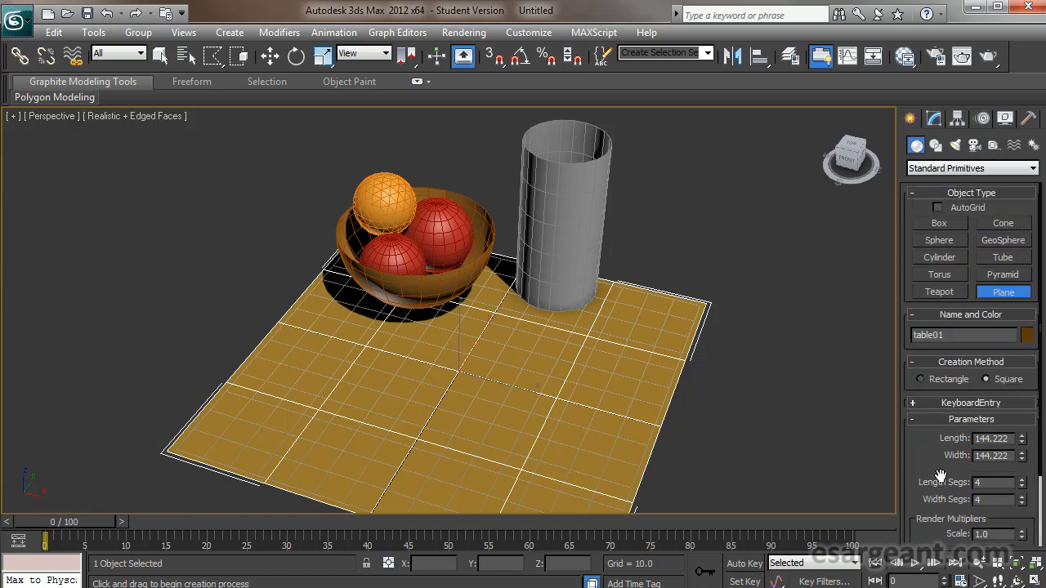
pyautogui.click(1003, 292)
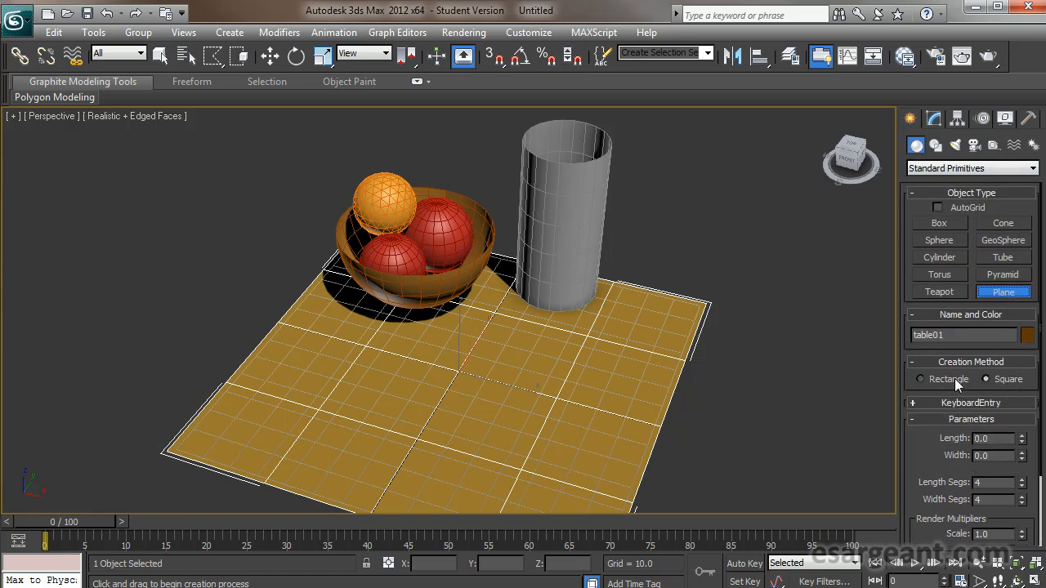
pyautogui.click(921, 379)
pyautogui.moveTo(555, 421); pyautogui.dragTo(744, 260)
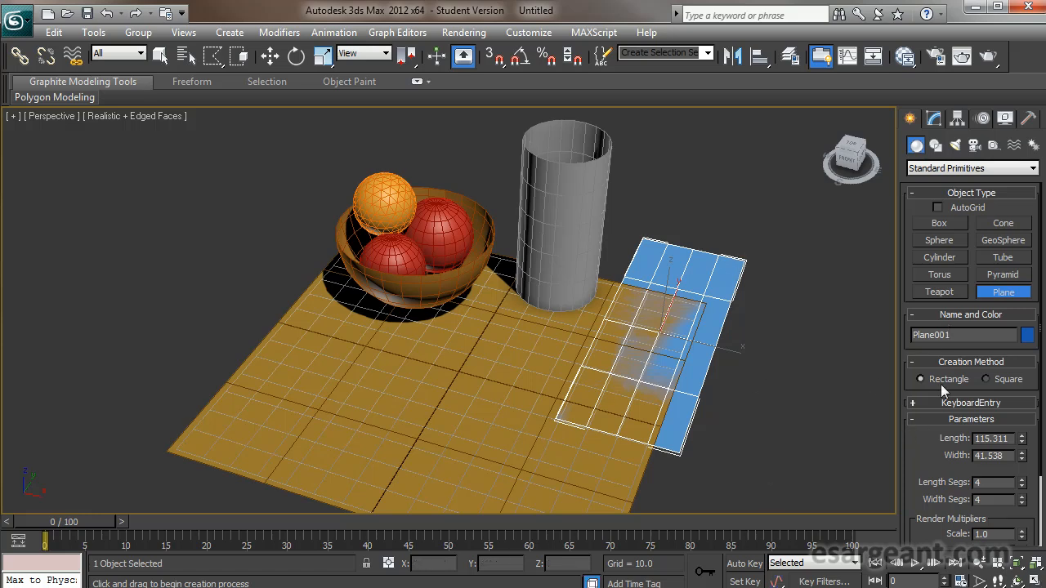
# Rename the new plane plane01 and apply a custom off-white object colour with RGB 233, 233, 233
pyautogui.moveTo(972, 330); pyautogui.dragTo(843, 328)
pyautogui.write('pla')
pyautogui.click(1027, 335)
pyautogui.click(668, 343)
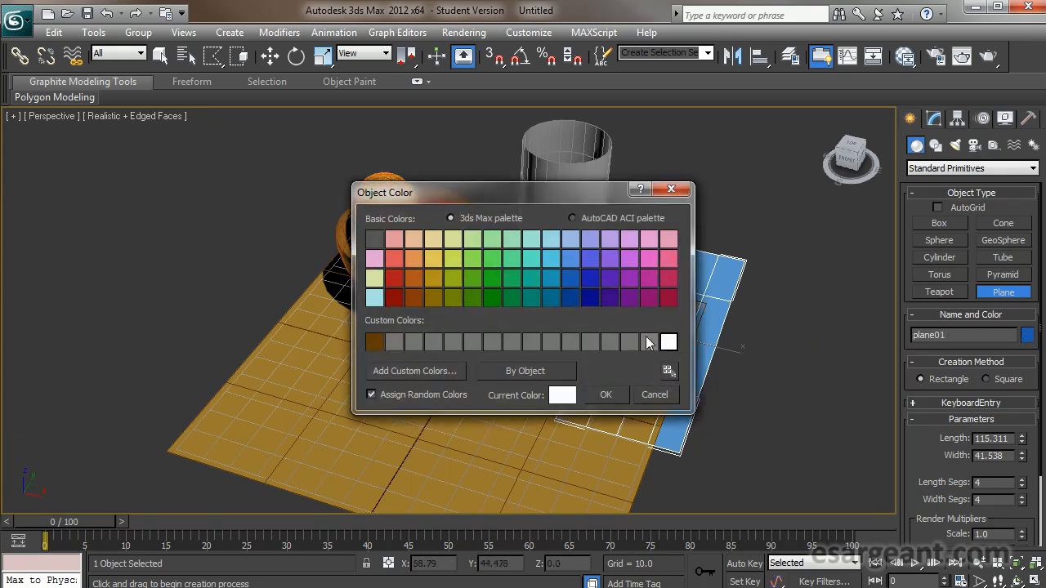
pyautogui.click(457, 371)
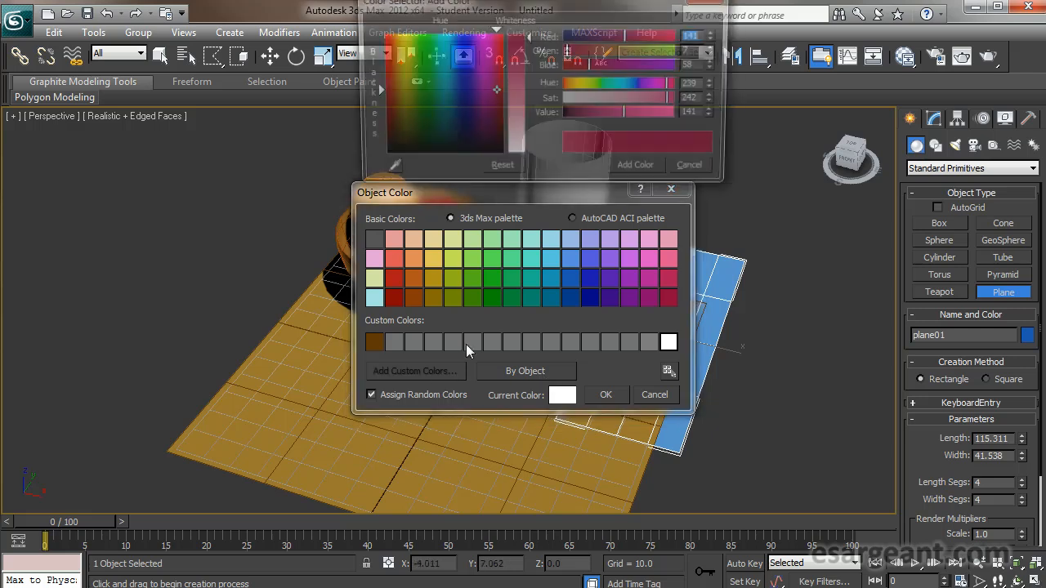
pyautogui.click(494, 90)
pyautogui.moveTo(525, 146); pyautogui.dragTo(525, 147)
pyautogui.click(379, 157)
pyautogui.click(657, 175)
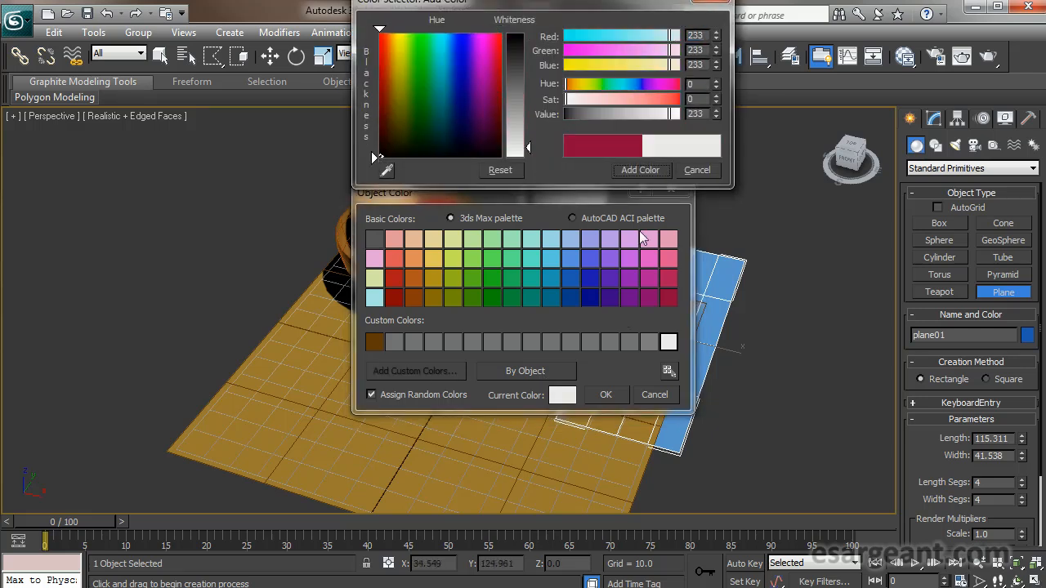
pyautogui.click(697, 170)
pyautogui.click(606, 394)
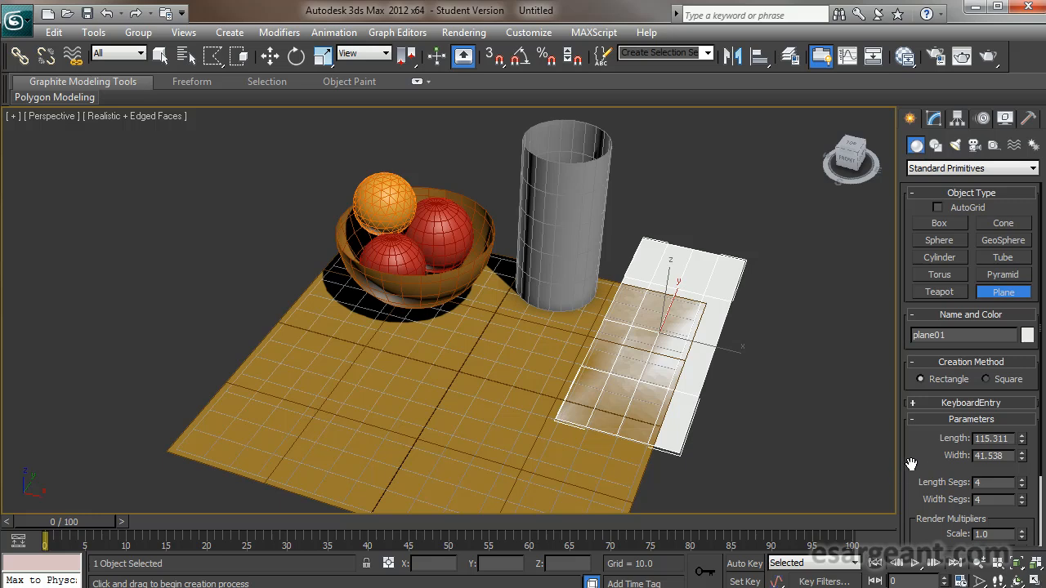
# Set plane01's length and width segments to 1 and raise it above the table to about Z 35.5
pyautogui.scroll(-2, 922, 463)
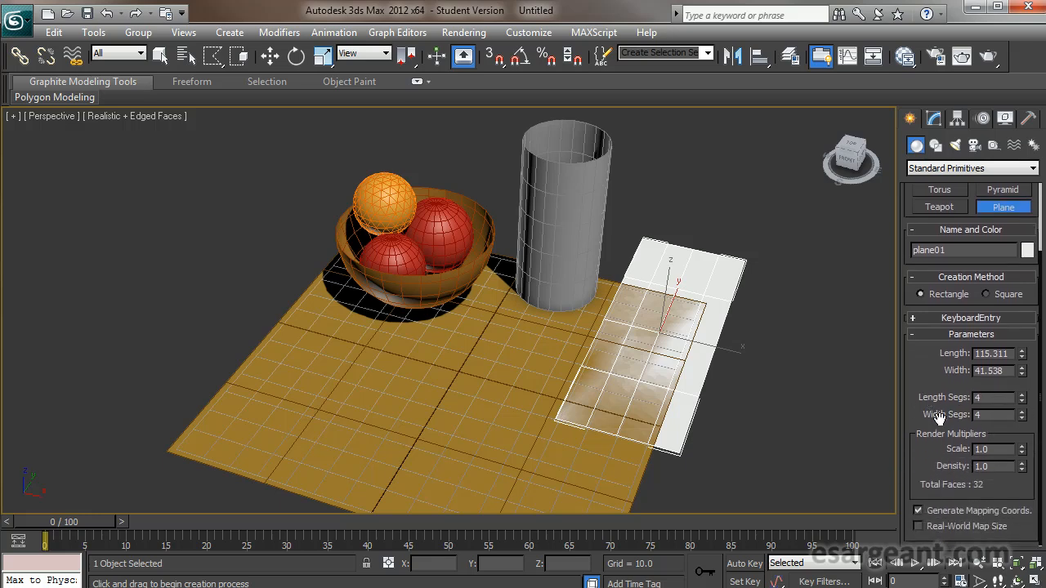
pyautogui.moveTo(1021, 400); pyautogui.dragTo(1025, 432)
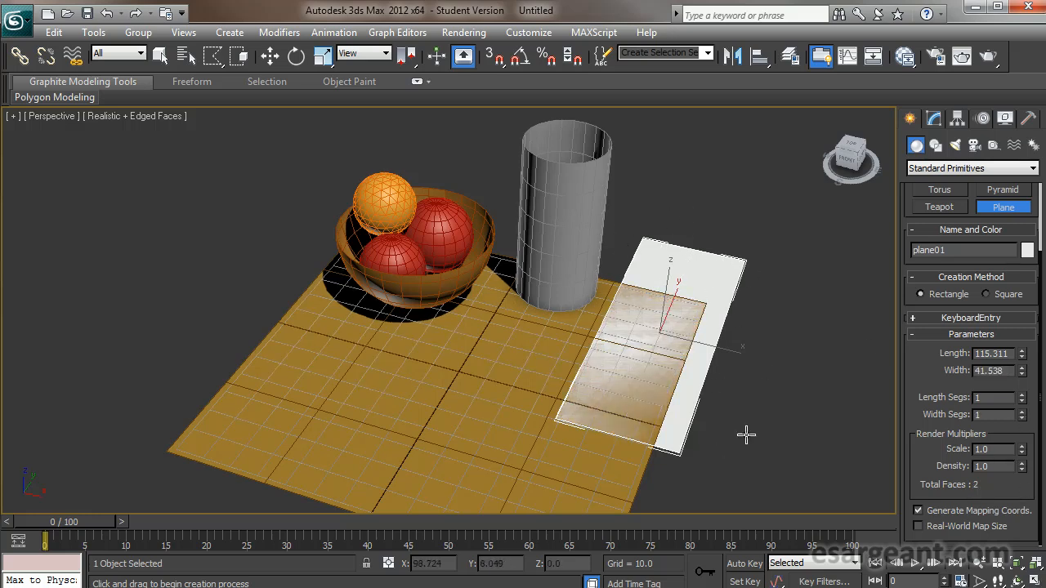
pyautogui.click(269, 55)
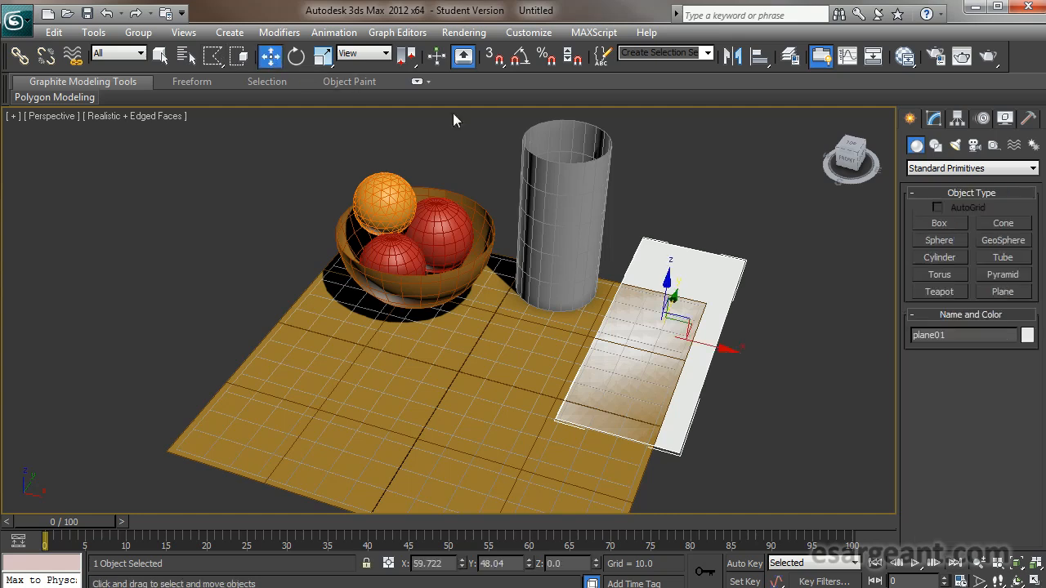
pyautogui.moveTo(666, 284); pyautogui.dragTo(660, 199)
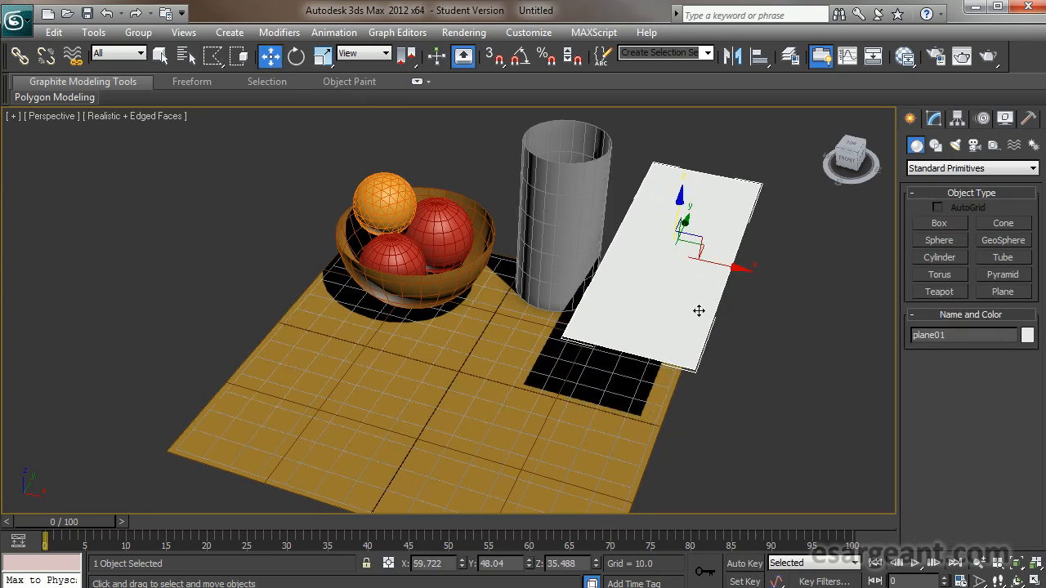
# Add an Edit Poly modifier to plane01 and enter vertex selection
pyautogui.keyDown('alt'); pyautogui.moveTo(682, 307); pyautogui.dragTo(655, 329, button='middle'); pyautogui.keyUp('alt')
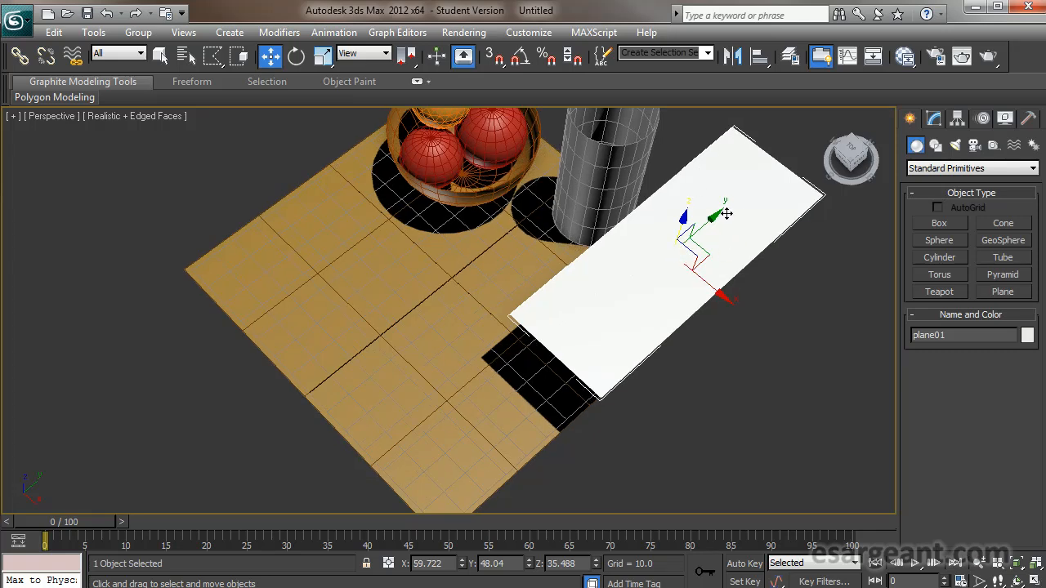
pyautogui.click(934, 119)
pyautogui.click(990, 159)
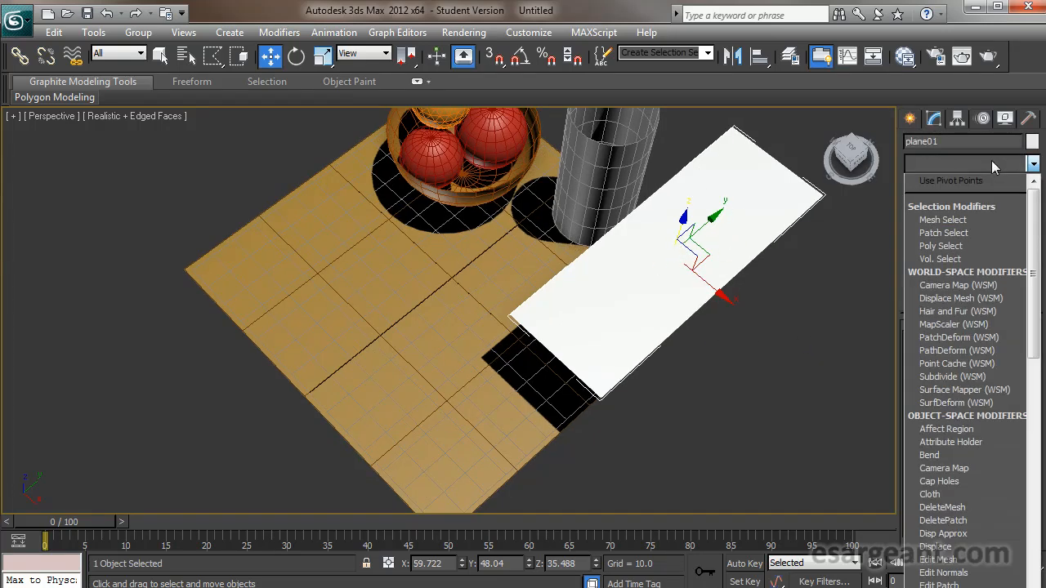
pyautogui.moveTo(1036, 217); pyautogui.dragTo(1038, 300)
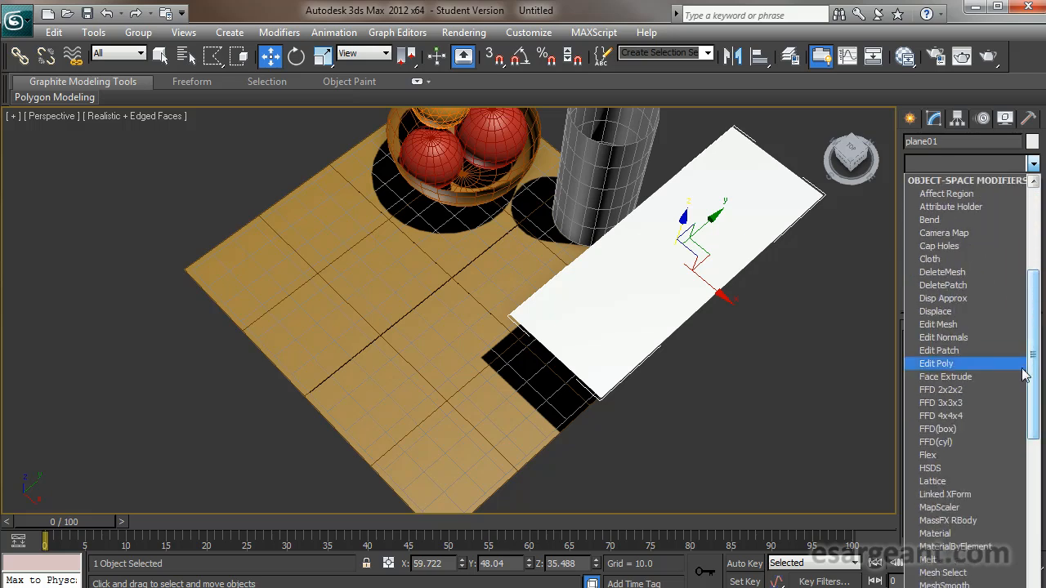
pyautogui.click(993, 364)
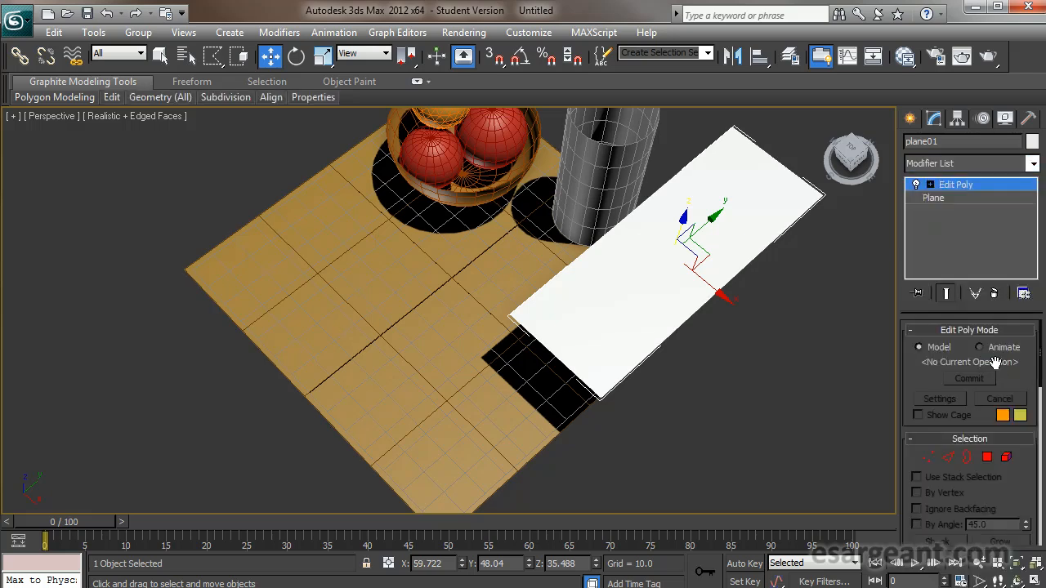
pyautogui.click(928, 458)
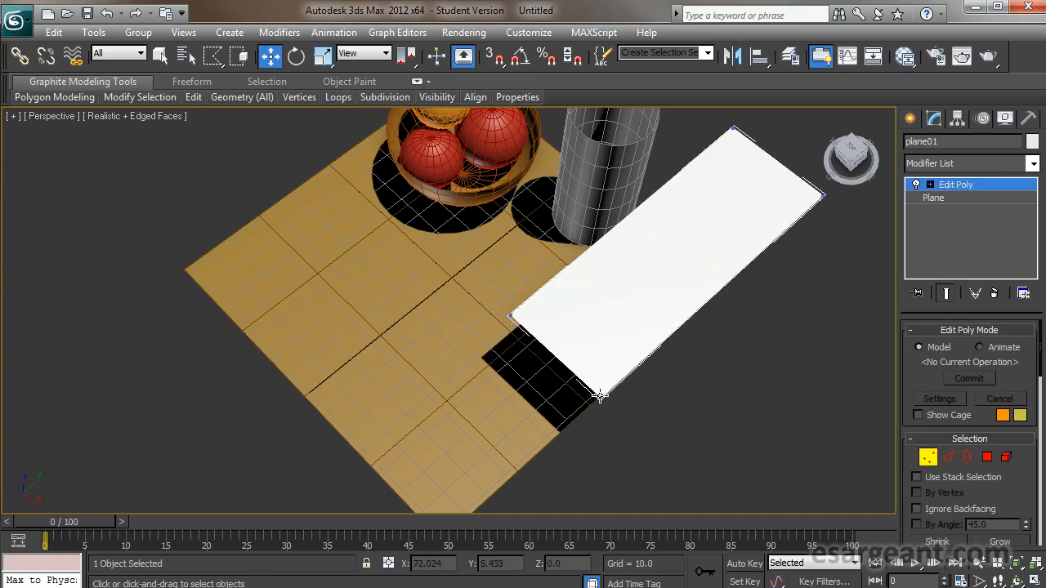
# Select plane01's two near-end vertices with a rectangular region, scale them together along X into a point, and exit vertex selection
pyautogui.click(161, 55)
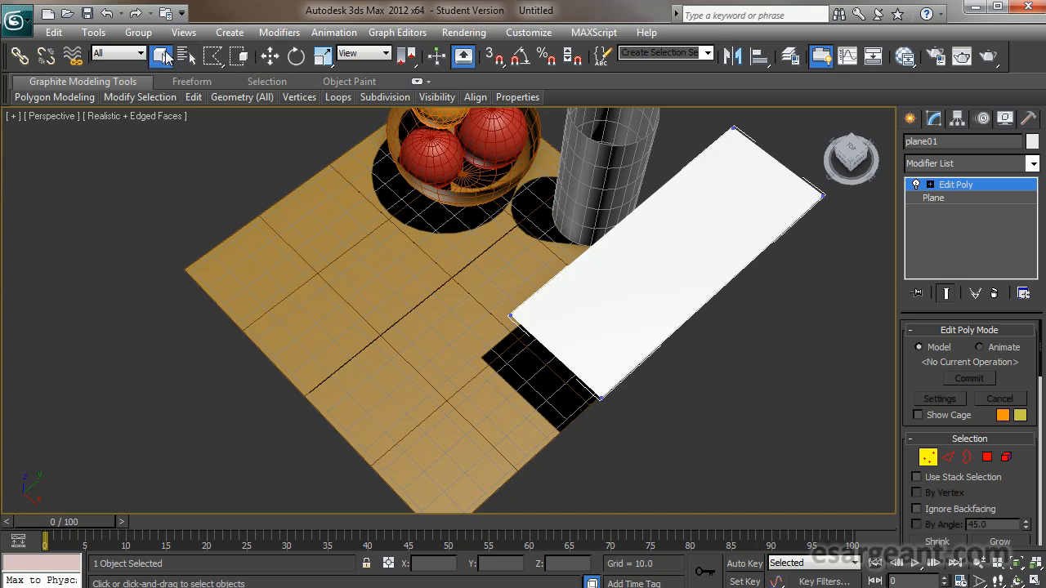
pyautogui.moveTo(495, 291); pyautogui.dragTo(560, 357)
pyautogui.moveTo(493, 292); pyautogui.dragTo(495, 291)
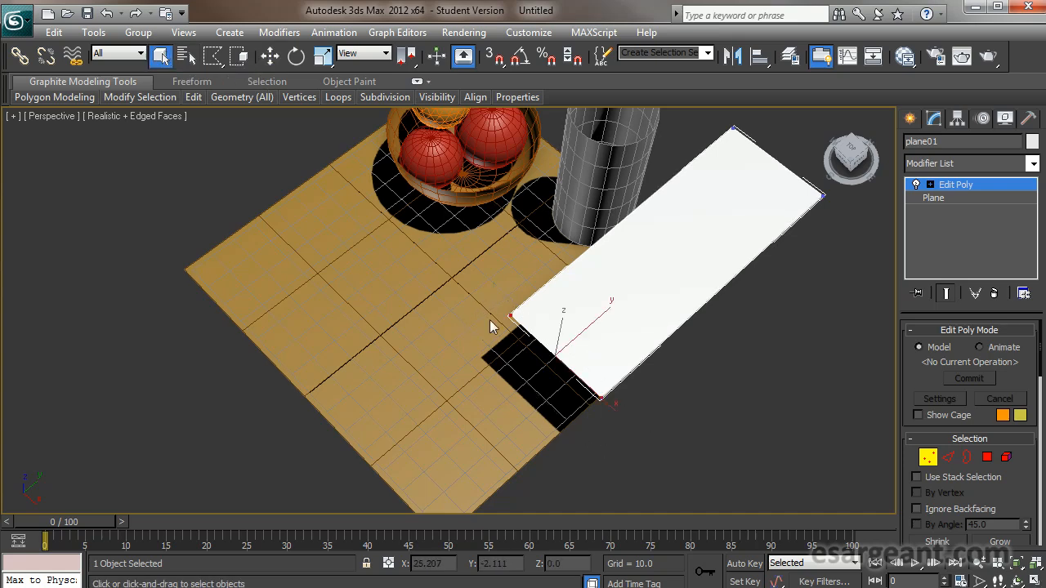
pyautogui.click(216, 63)
pyautogui.moveTo(217, 68); pyautogui.dragTo(216, 72)
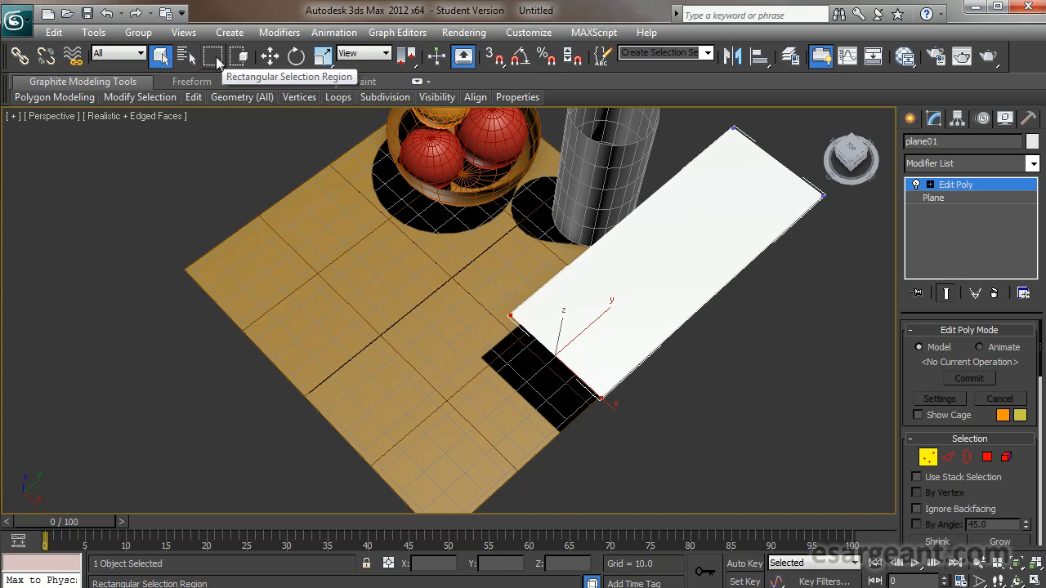
pyautogui.moveTo(487, 285); pyautogui.dragTo(662, 447)
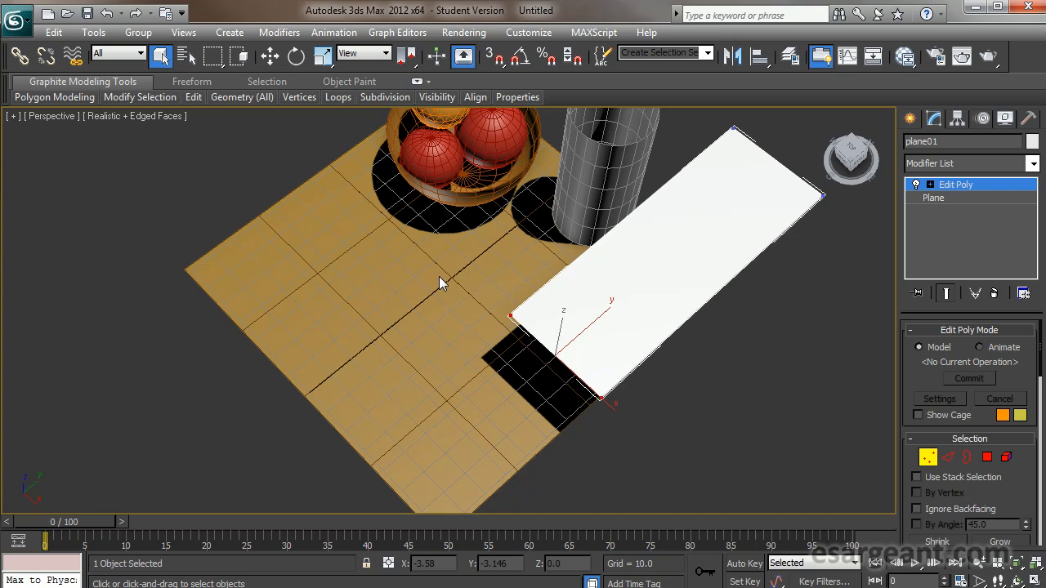
pyautogui.press('r')
pyautogui.moveTo(613, 409); pyautogui.dragTo(193, 327)
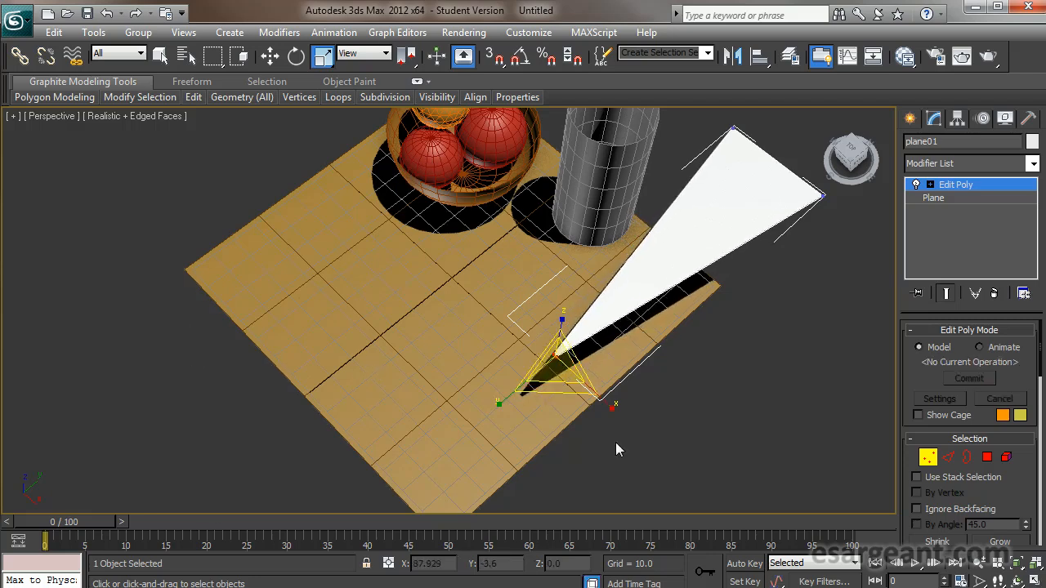
pyautogui.click(928, 458)
# Scale plane01 to about 82.8% along its Y axis and rotate it into a tilted position
pyautogui.moveTo(616, 304); pyautogui.dragTo(624, 296)
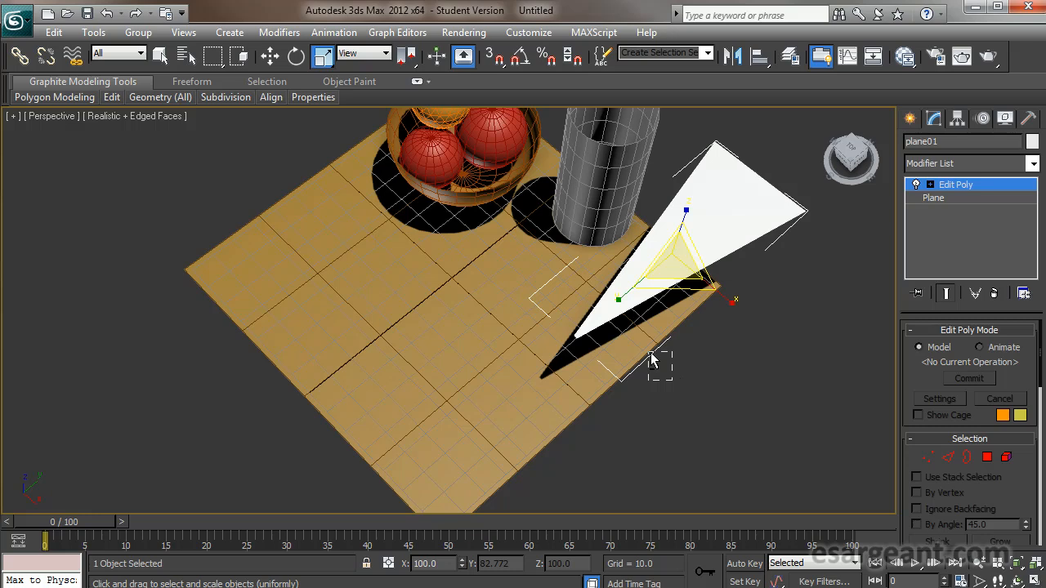
pyautogui.keyDown('alt'); pyautogui.moveTo(679, 381); pyautogui.dragTo(745, 352, button='middle'); pyautogui.keyUp('alt')
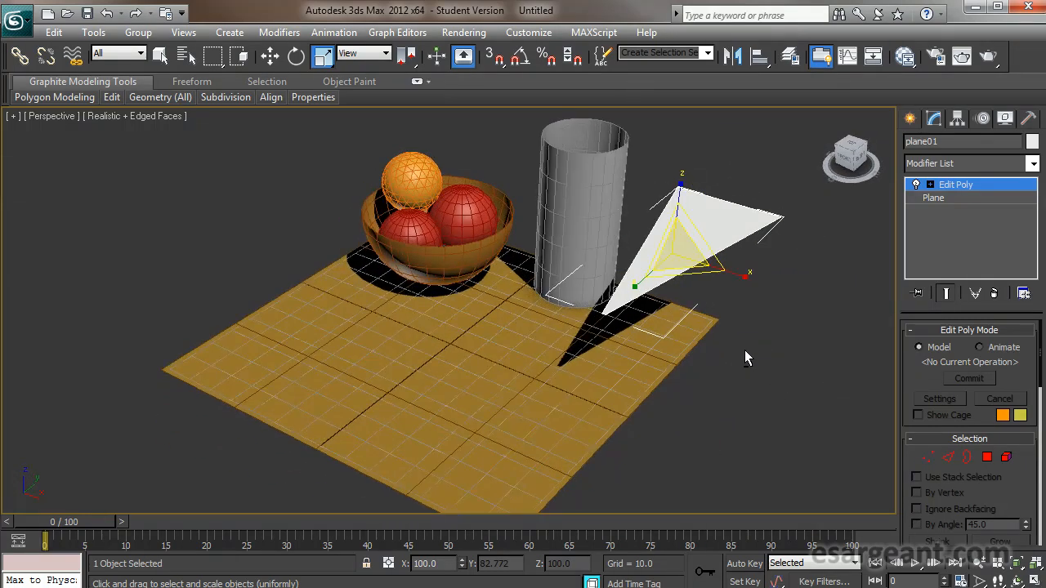
pyautogui.click(296, 54)
pyautogui.moveTo(709, 267); pyautogui.dragTo(627, 264)
# Move plane01 in front of the bowl and glass, down near the tabletop, to about X 15.3, Y 9.3, Z 11.9
pyautogui.press('w')
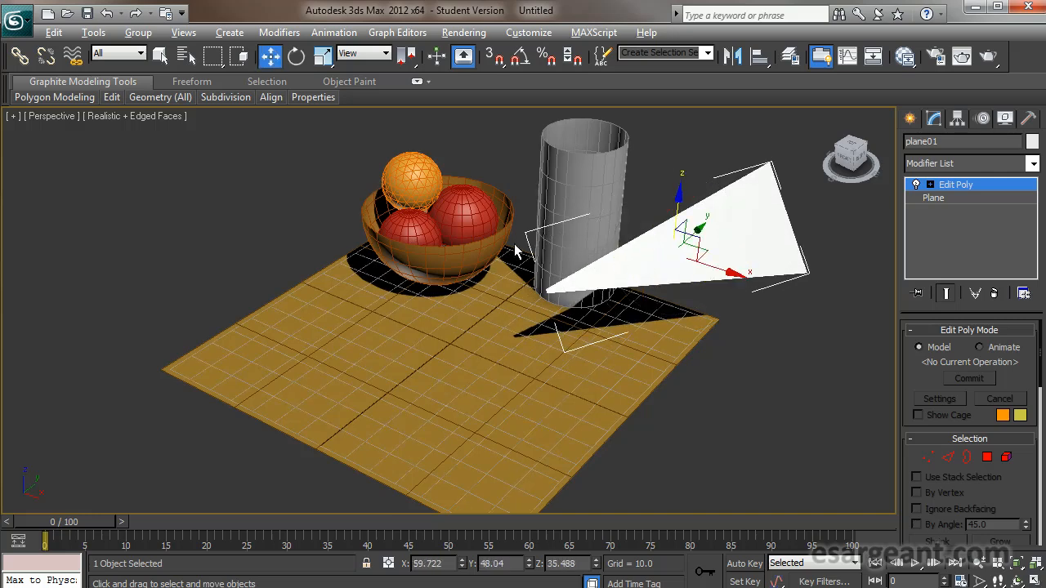
pyautogui.keyDown('alt'); pyautogui.moveTo(510, 240); pyautogui.dragTo(672, 273, button='middle'); pyautogui.keyUp('alt')
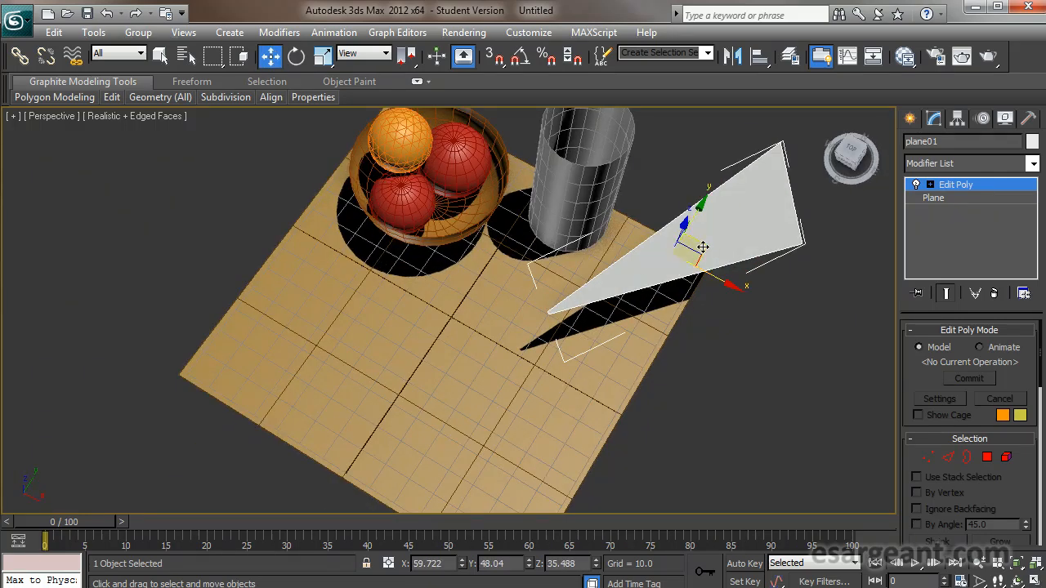
pyautogui.moveTo(588, 271); pyautogui.dragTo(526, 278)
pyautogui.keyDown('alt'); pyautogui.moveTo(492, 312); pyautogui.dragTo(543, 220, button='middle'); pyautogui.keyUp('alt')
pyautogui.moveTo(505, 211); pyautogui.dragTo(509, 282)
pyautogui.keyDown('alt'); pyautogui.moveTo(509, 286); pyautogui.dragTo(448, 304, button='middle'); pyautogui.keyUp('alt')
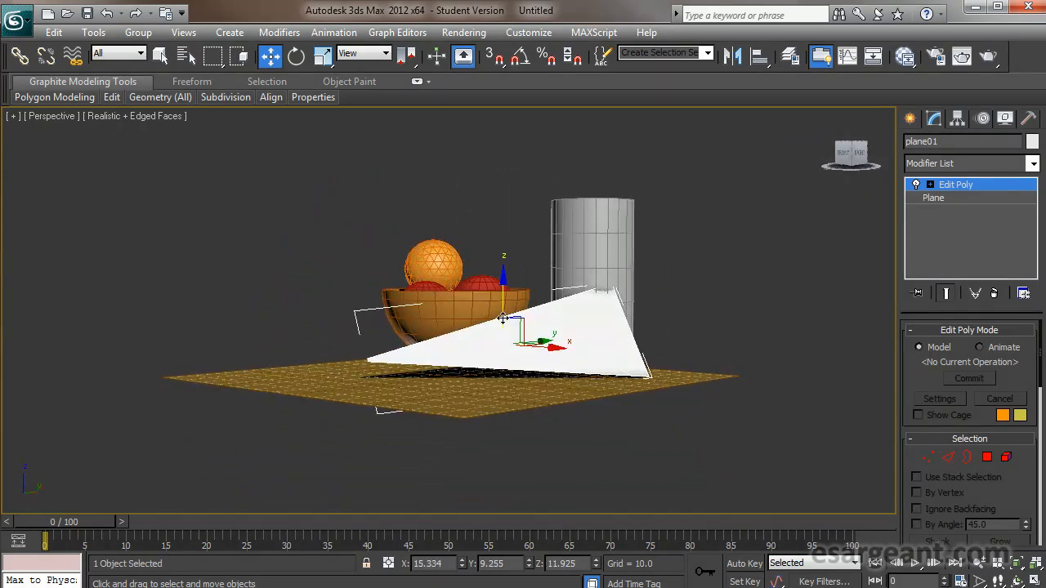
# Rotate plane01 slightly to adjust its tilt and bring its lower edge level with the tabletop
pyautogui.press('r')
pyautogui.keyDown('alt'); pyautogui.moveTo(444, 346); pyautogui.dragTo(418, 356, button='middle'); pyautogui.keyUp('alt')
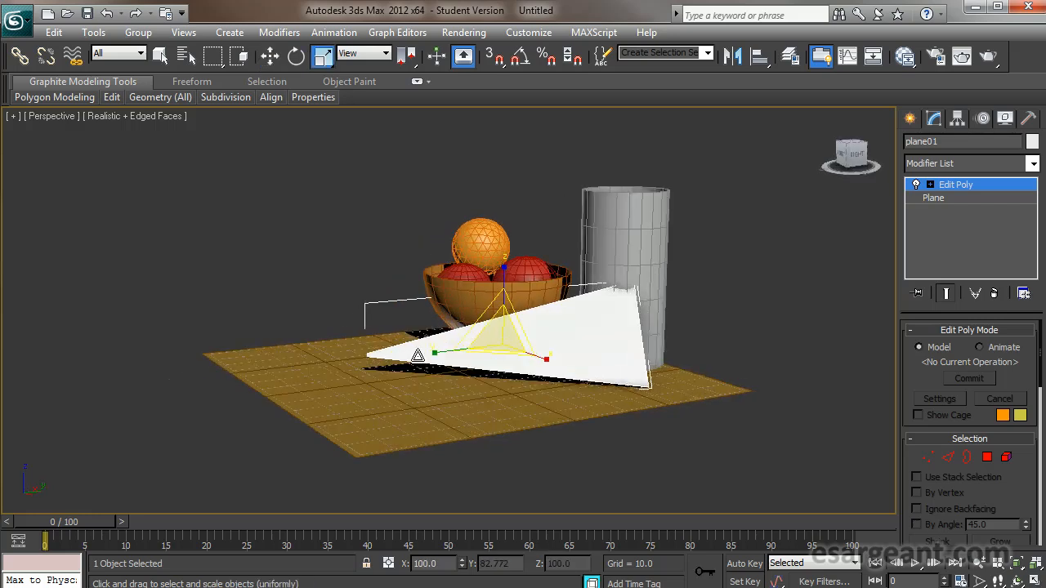
pyautogui.click(296, 56)
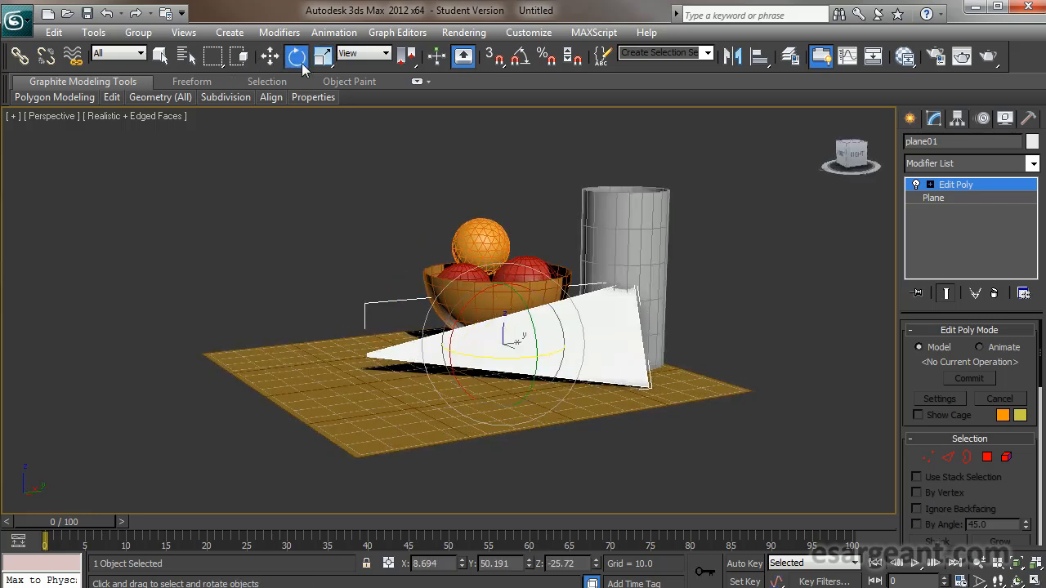
pyautogui.moveTo(473, 298); pyautogui.dragTo(465, 301)
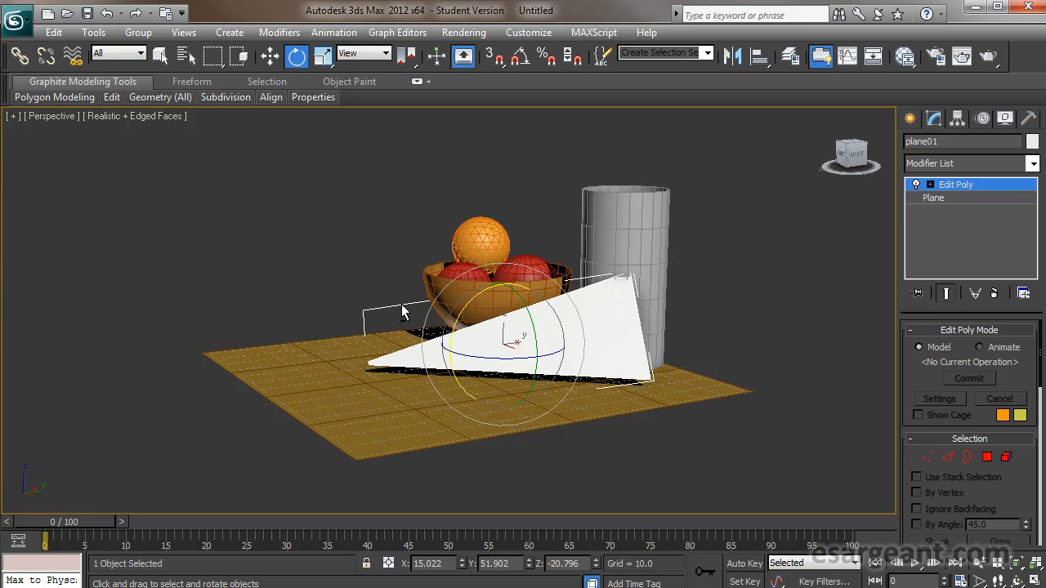
pyautogui.keyDown('alt'); pyautogui.moveTo(465, 301); pyautogui.dragTo(433, 391, button='middle'); pyautogui.keyUp('alt')
pyautogui.moveTo(502, 397); pyautogui.dragTo(474, 397)
# Move plane01 back and down toward the tabletop, to about X 9.2, Y 16.1, Z 9.1, and deselect it
pyautogui.press('w')
pyautogui.keyDown('alt'); pyautogui.moveTo(468, 375); pyautogui.dragTo(500, 413, button='middle'); pyautogui.keyUp('alt')
pyautogui.moveTo(537, 338); pyautogui.dragTo(528, 310)
pyautogui.keyDown('alt'); pyautogui.moveTo(491, 358); pyautogui.dragTo(467, 228, button='middle'); pyautogui.keyUp('alt')
pyautogui.moveTo(495, 250); pyautogui.dragTo(492, 258)
pyautogui.keyDown('alt'); pyautogui.moveTo(425, 243); pyautogui.dragTo(420, 275, button='middle'); pyautogui.keyUp('alt')
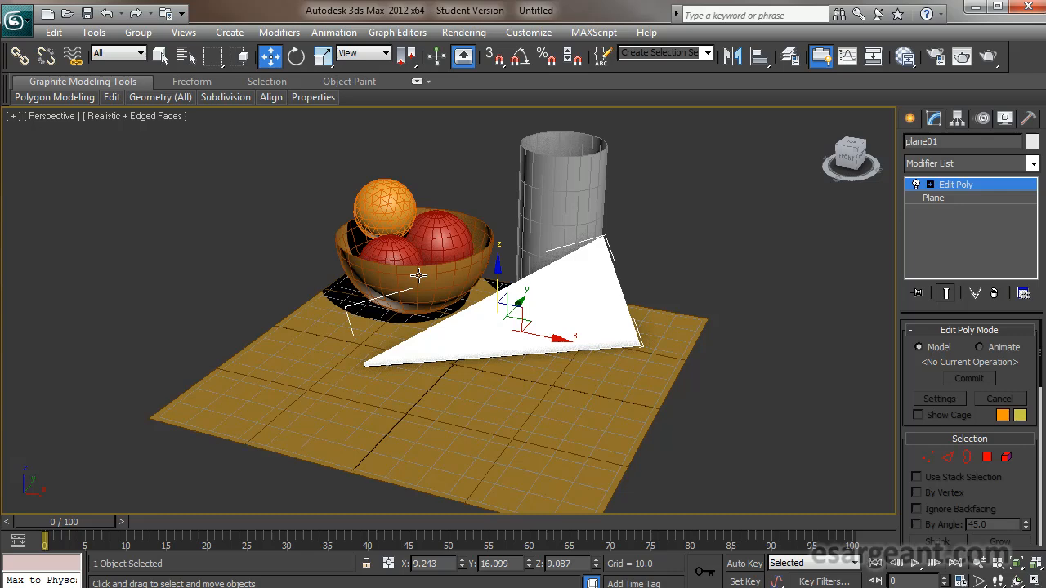
pyautogui.click(661, 250)
# Compare the scene arrangement with the reference photo still-life.jpg
pyautogui.keyDown('alt'); pyautogui.moveTo(391, 242); pyautogui.dragTo(411, 266, button='middle'); pyautogui.keyUp('alt')
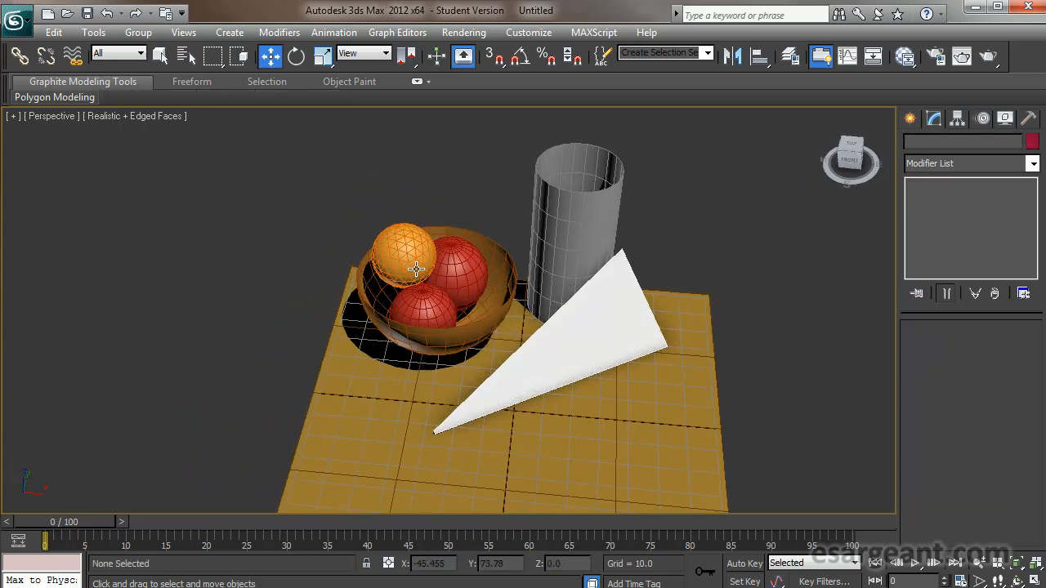
pyautogui.keyDown('alt'); pyautogui.moveTo(467, 321); pyautogui.dragTo(442, 321, button='middle'); pyautogui.keyUp('alt')
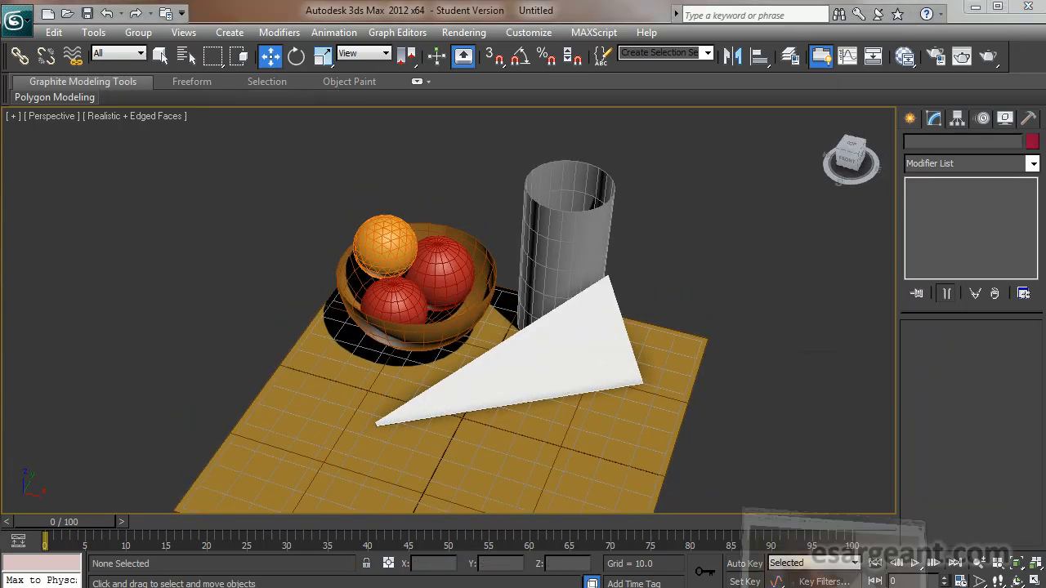
pyautogui.hotkey('alt', 'Tab')
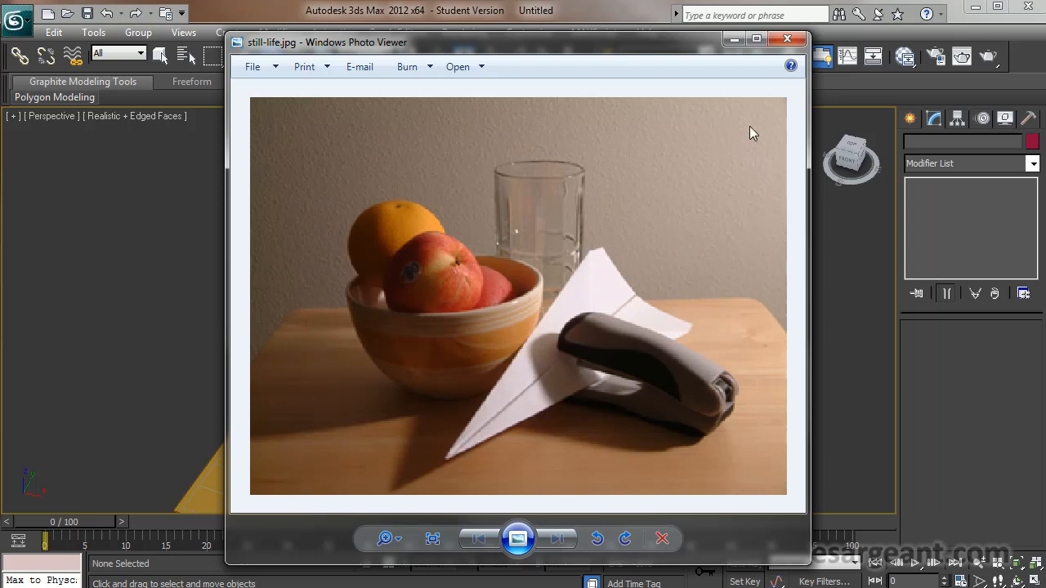
pyautogui.click(735, 40)
# Select the bowl, the fruit, the glass and plane01 together and move them across the tabletop so that they all sit on it
pyautogui.keyDown('alt'); pyautogui.moveTo(663, 196); pyautogui.dragTo(480, 187, button='middle'); pyautogui.keyUp('alt')
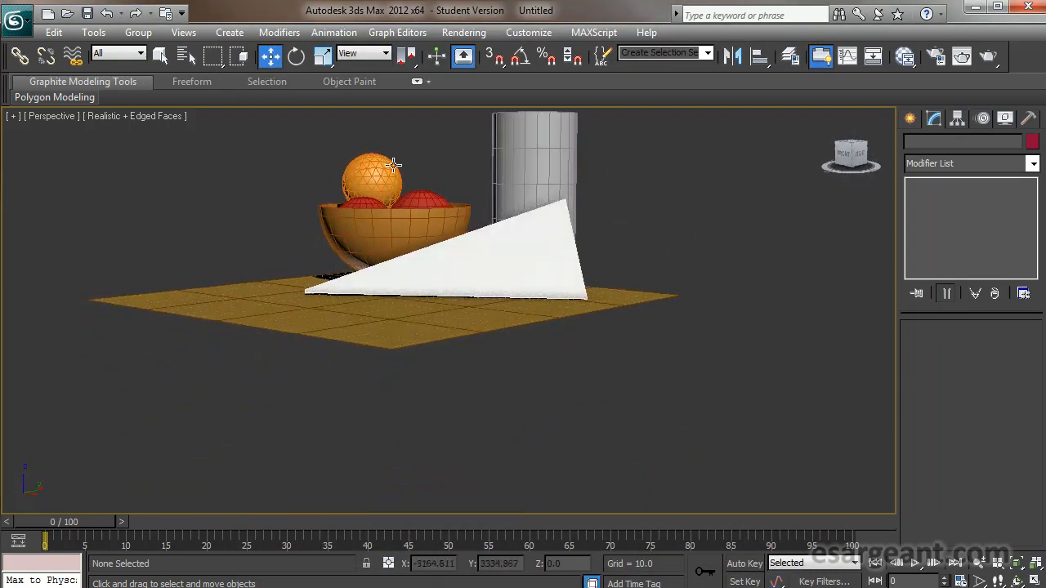
pyautogui.click(160, 55)
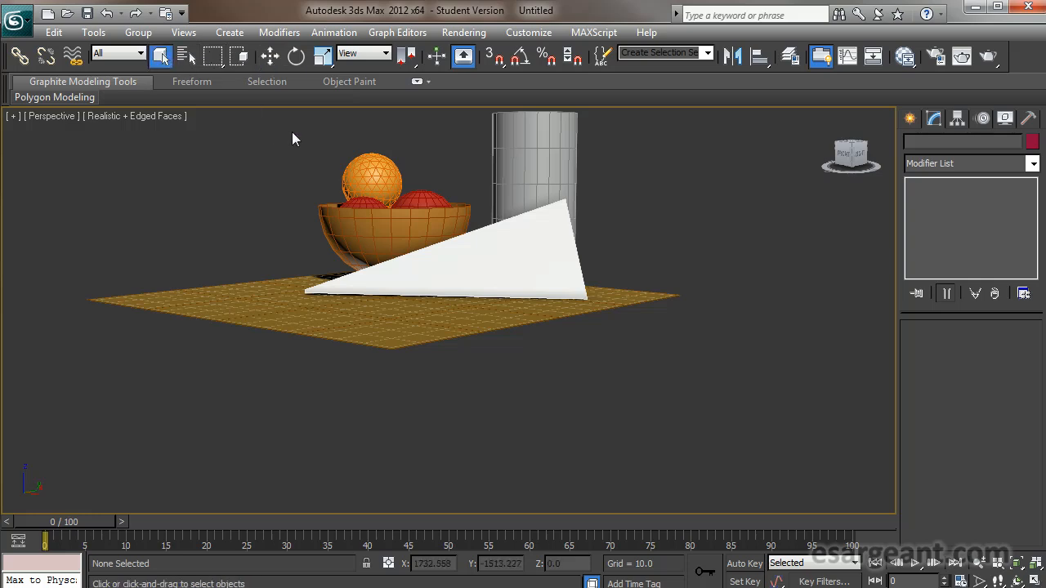
pyautogui.moveTo(620, 236); pyautogui.dragTo(637, 236)
pyautogui.keyDown('alt'); pyautogui.moveTo(715, 262); pyautogui.dragTo(679, 339, button='middle'); pyautogui.keyUp('alt')
pyautogui.press('w')
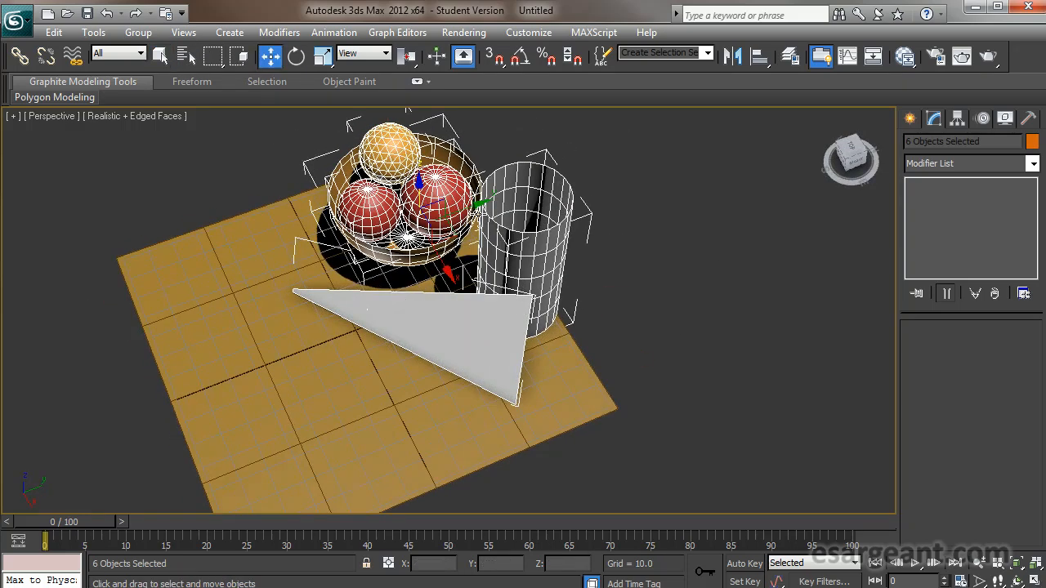
pyautogui.moveTo(472, 210); pyautogui.dragTo(389, 245)
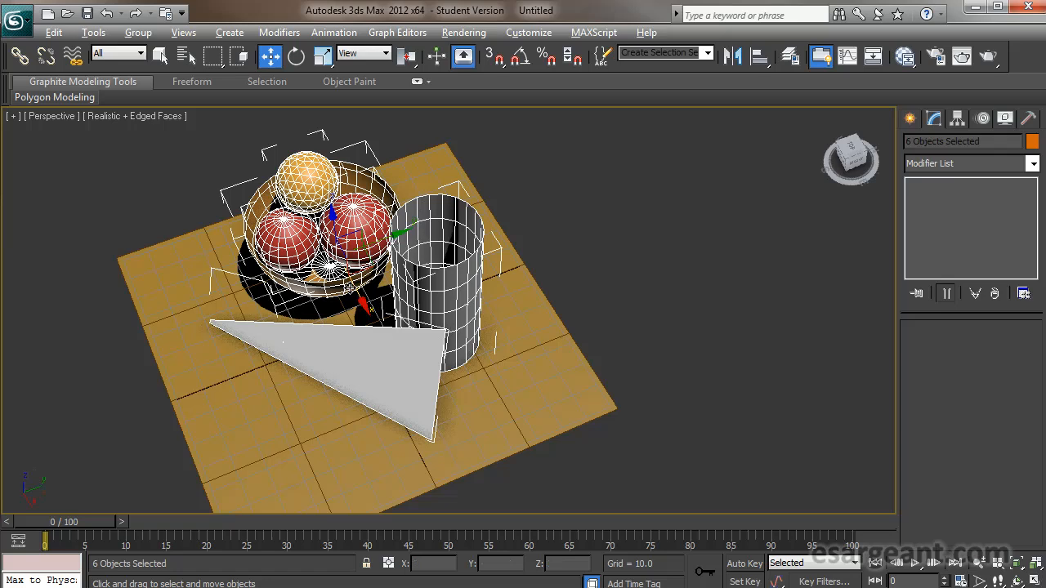
pyautogui.keyDown('alt'); pyautogui.moveTo(349, 288); pyautogui.dragTo(434, 270, button='middle'); pyautogui.keyUp('alt')
pyautogui.moveTo(401, 266); pyautogui.dragTo(427, 272)
pyautogui.keyDown('alt'); pyautogui.moveTo(509, 328); pyautogui.dragTo(507, 285, button='middle'); pyautogui.keyUp('alt')
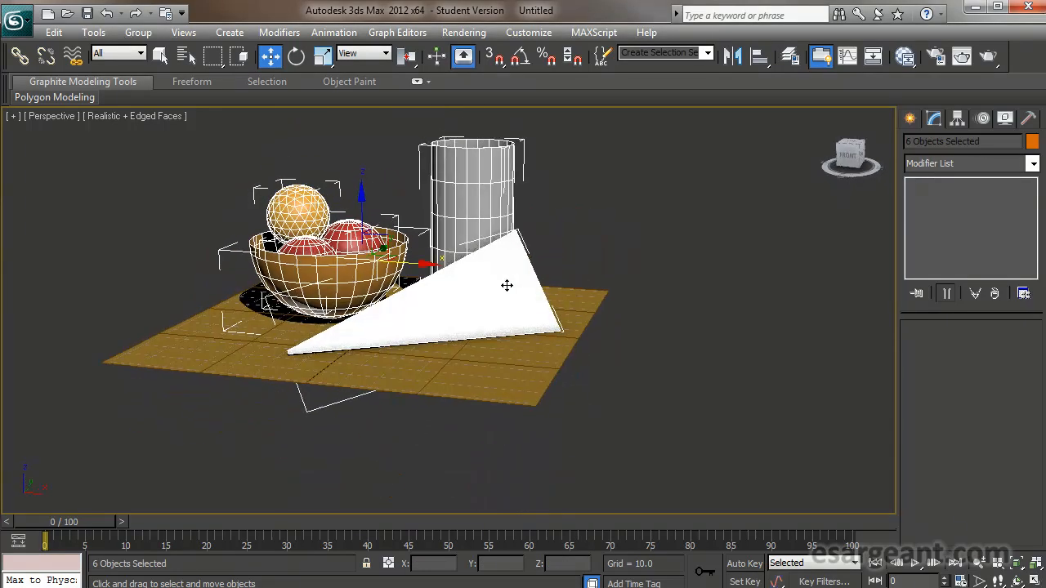
# Clear the selection and turn off edged faces in the Perspective viewport
pyautogui.scroll(3, 425, 259)
pyautogui.moveTo(402, 243); pyautogui.dragTo(495, 305, button='middle')
pyautogui.click(741, 259)
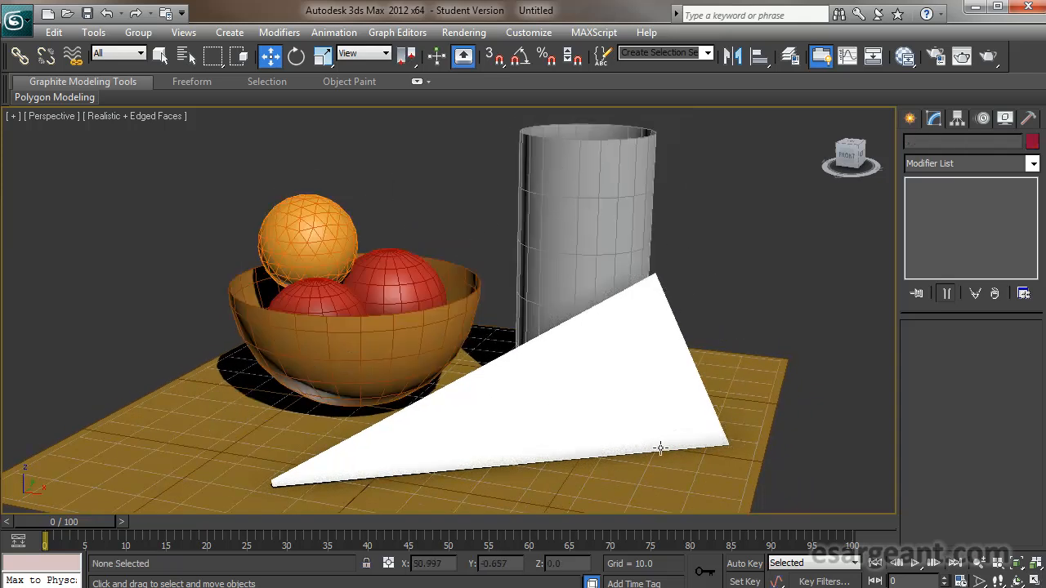
pyautogui.click(152, 116)
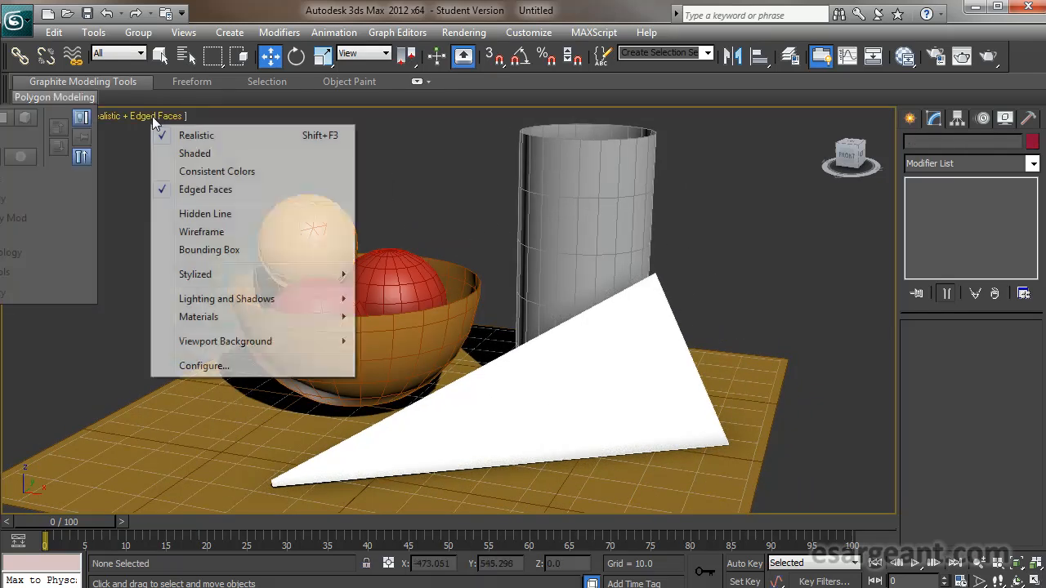
pyautogui.click(200, 188)
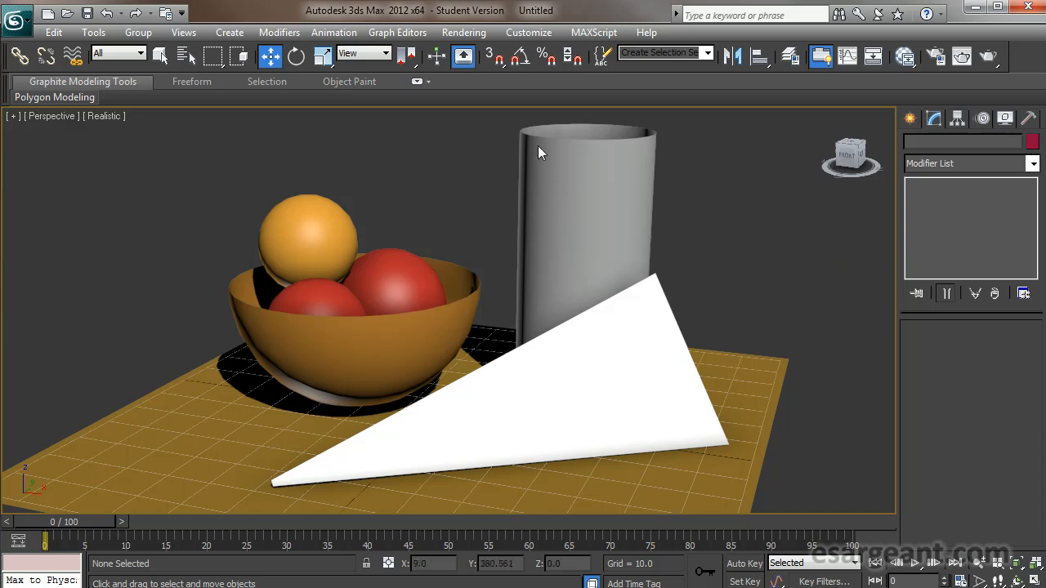
# Save the scene as stillLife01 in the stillLife project's scenes folder
pyautogui.click(14, 21)
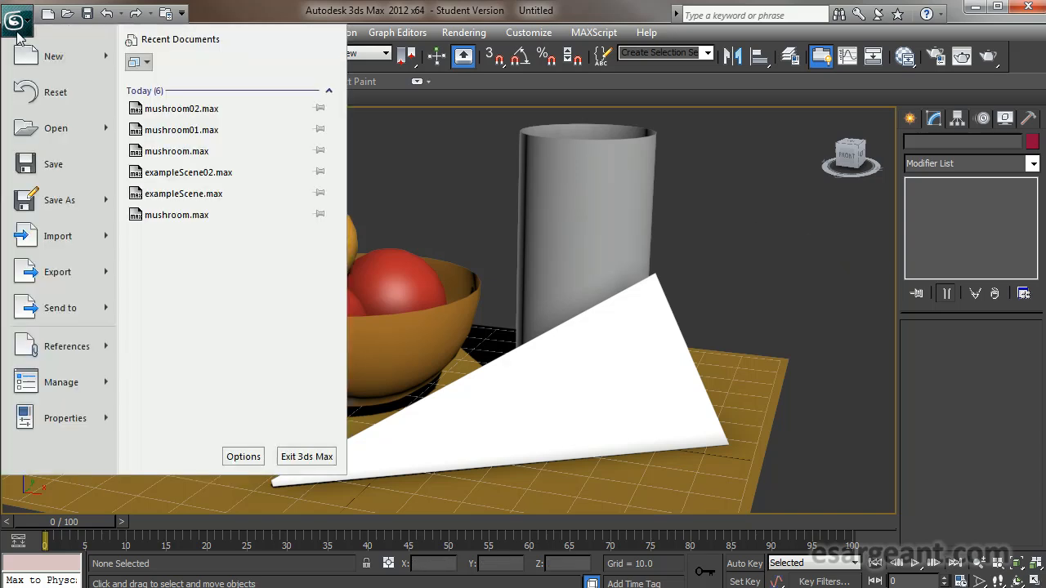
pyautogui.click(59, 200)
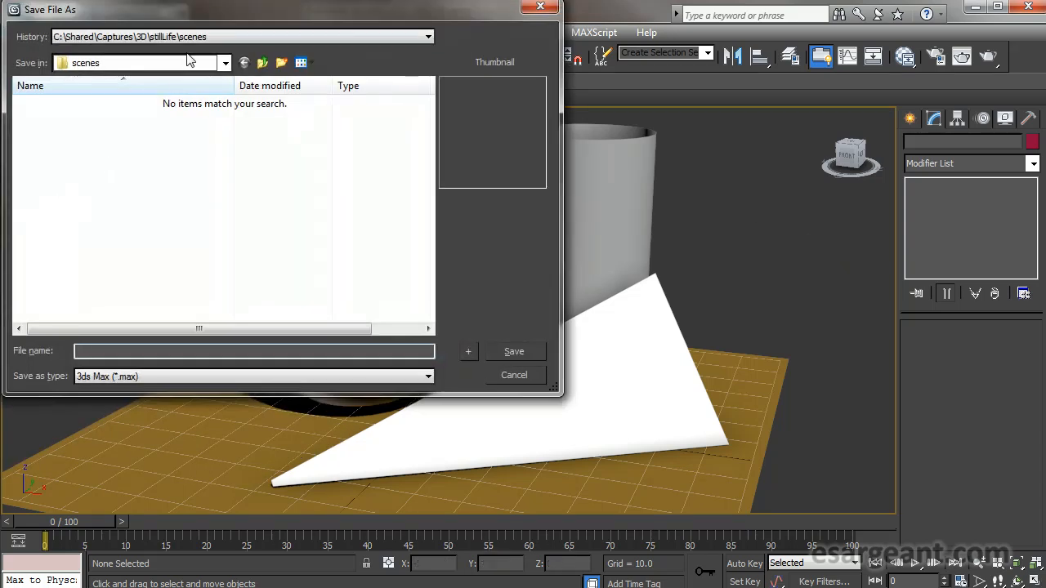
pyautogui.moveTo(204, 16); pyautogui.dragTo(423, 121)
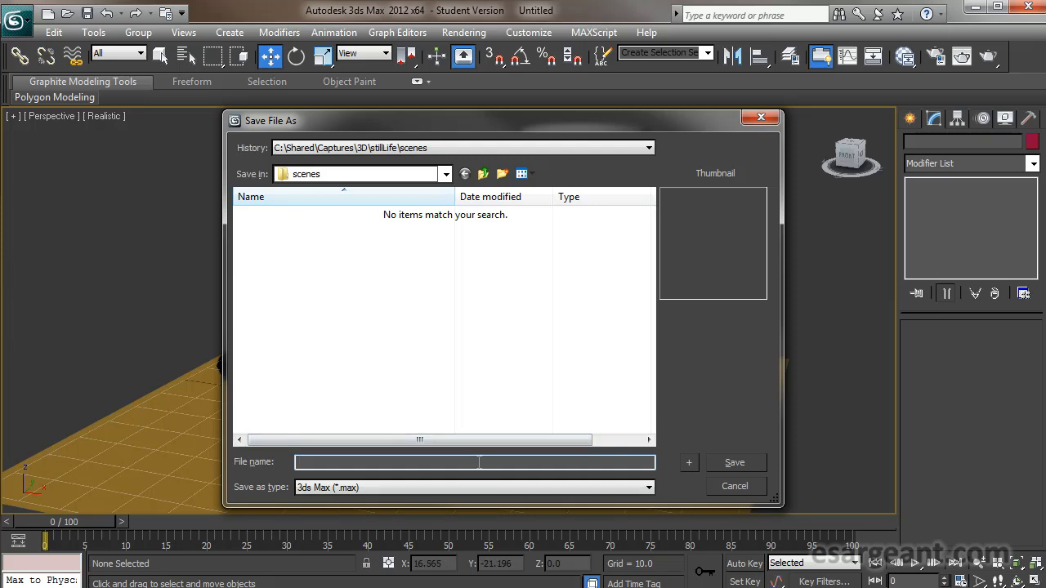
pyautogui.write('stillLife01')
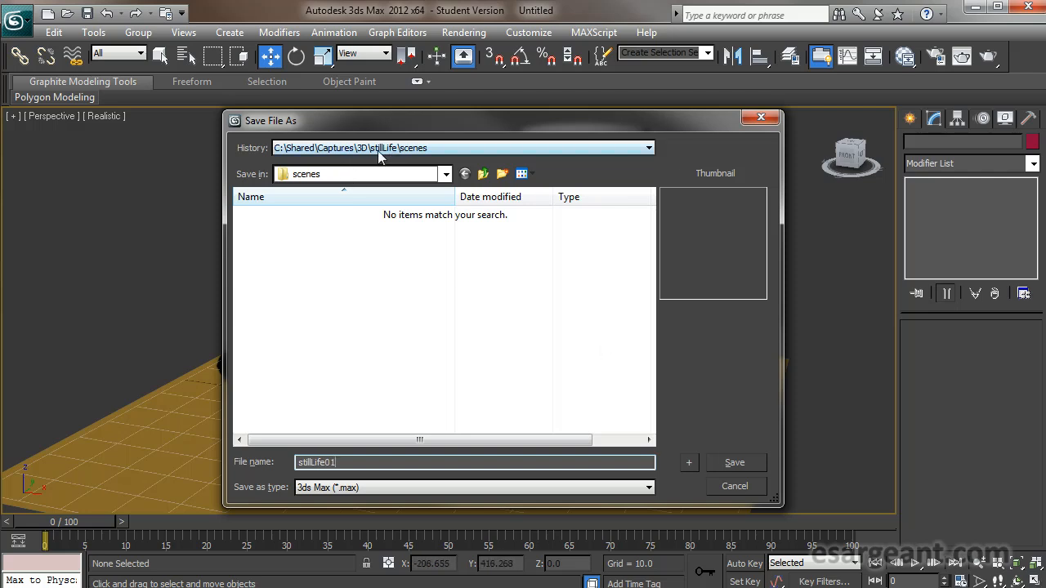
pyautogui.click(749, 464)
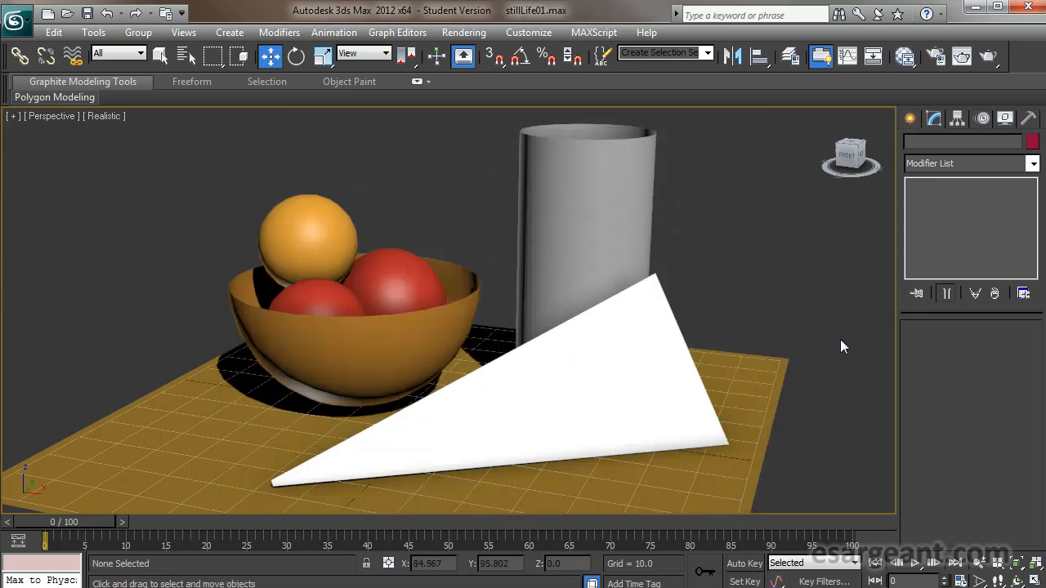
# Switch geometry creation to the Extended Primitives category
pyautogui.click(910, 119)
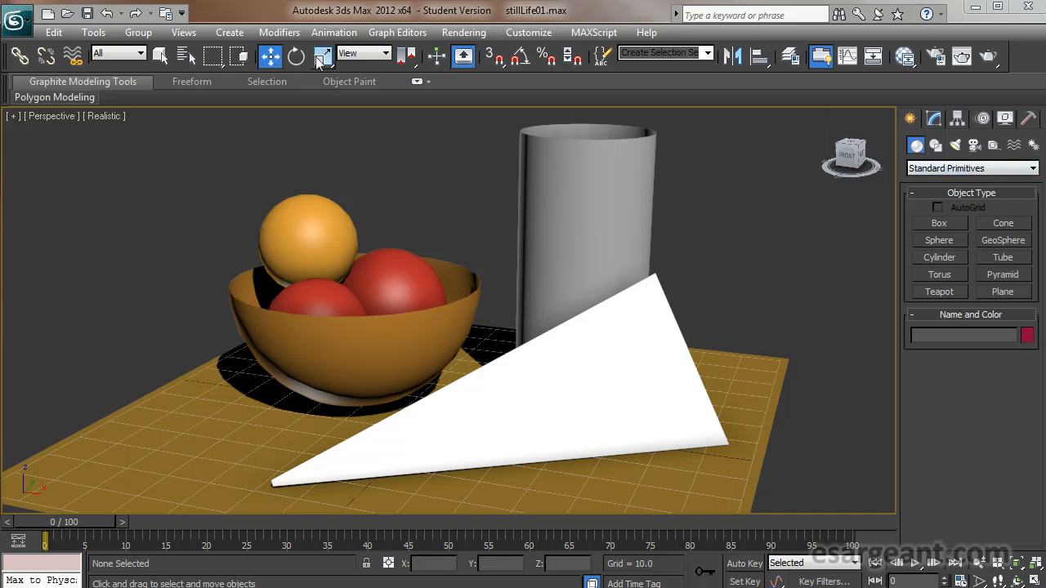
pyautogui.click(61, 34)
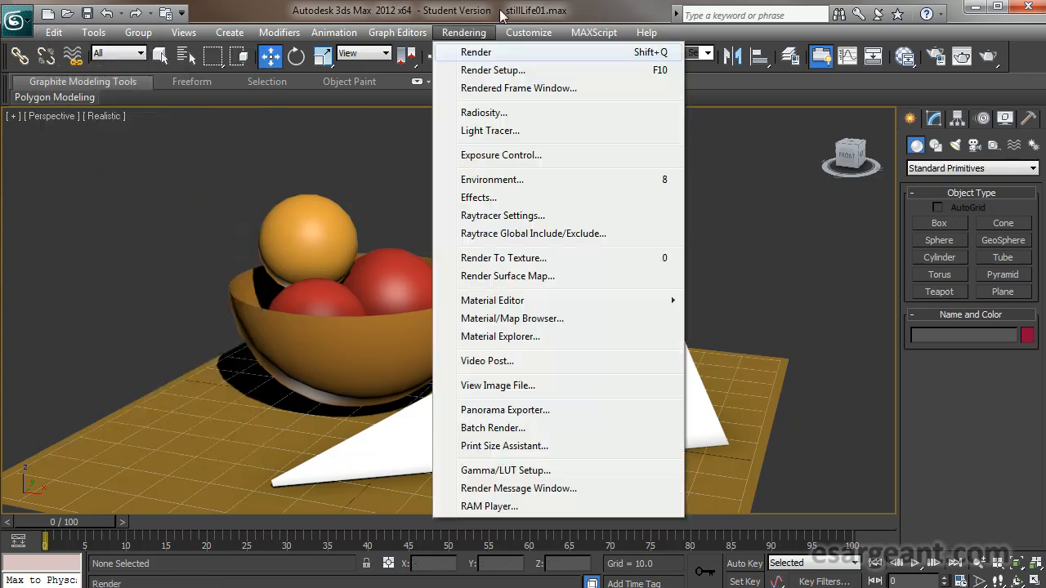
pyautogui.click(503, 16)
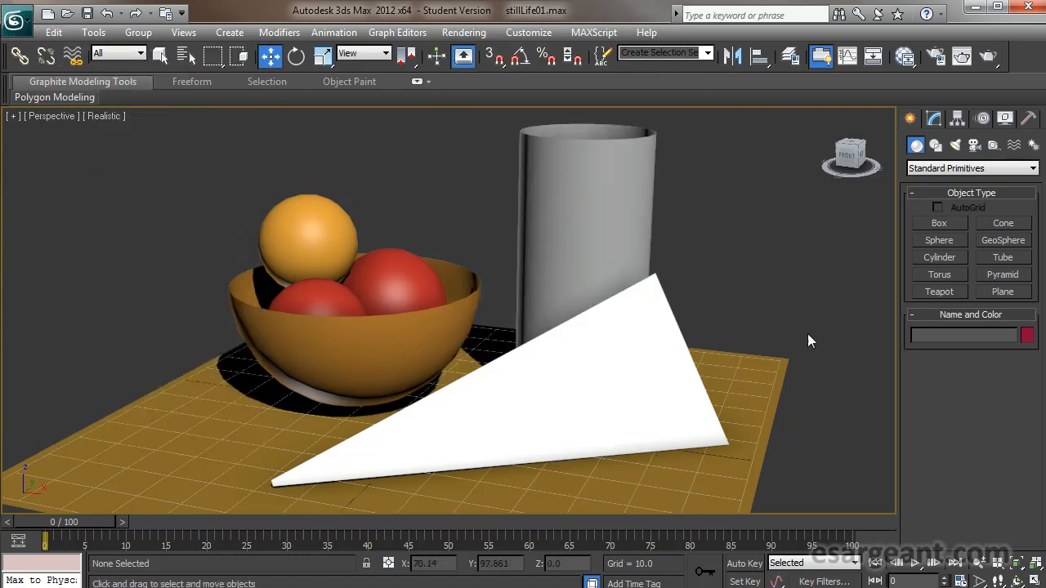
pyautogui.click(985, 170)
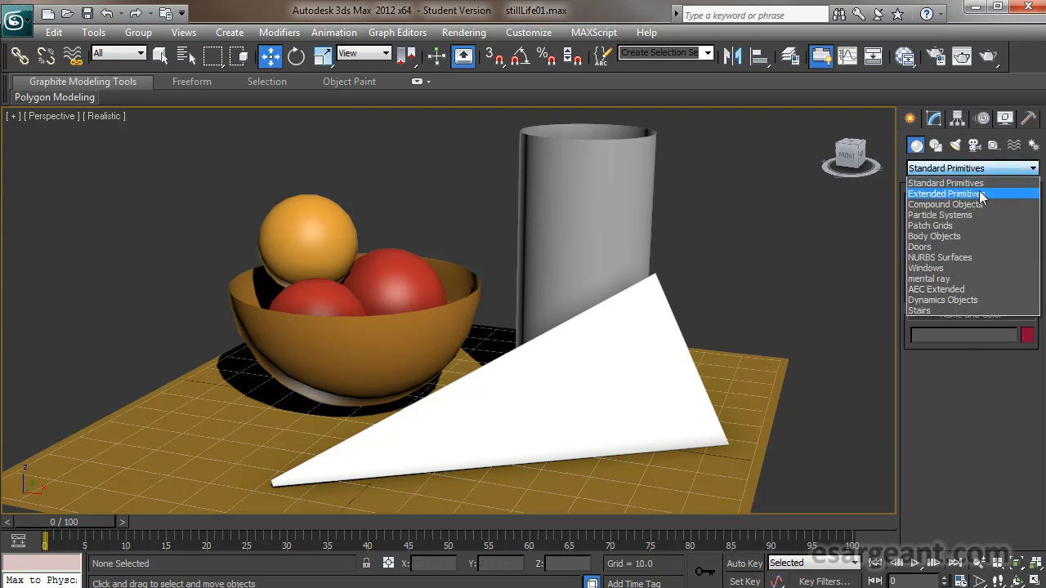
pyautogui.click(984, 193)
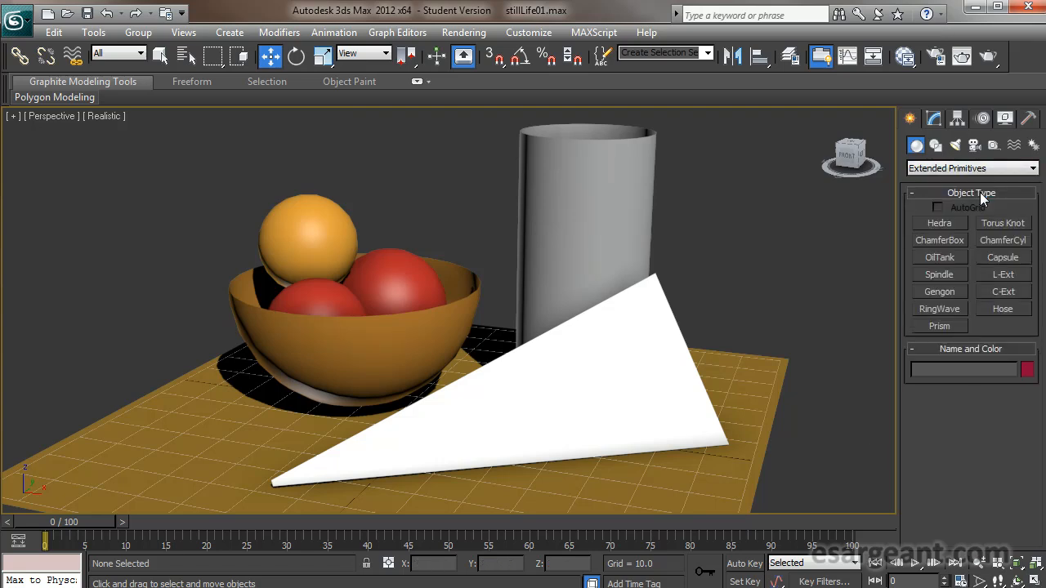
# Draw a trial ChamferBox about 76.2 long, 61.6 wide and 24.5 high with a fillet of about 8.2, and delete it
pyautogui.click(954, 240)
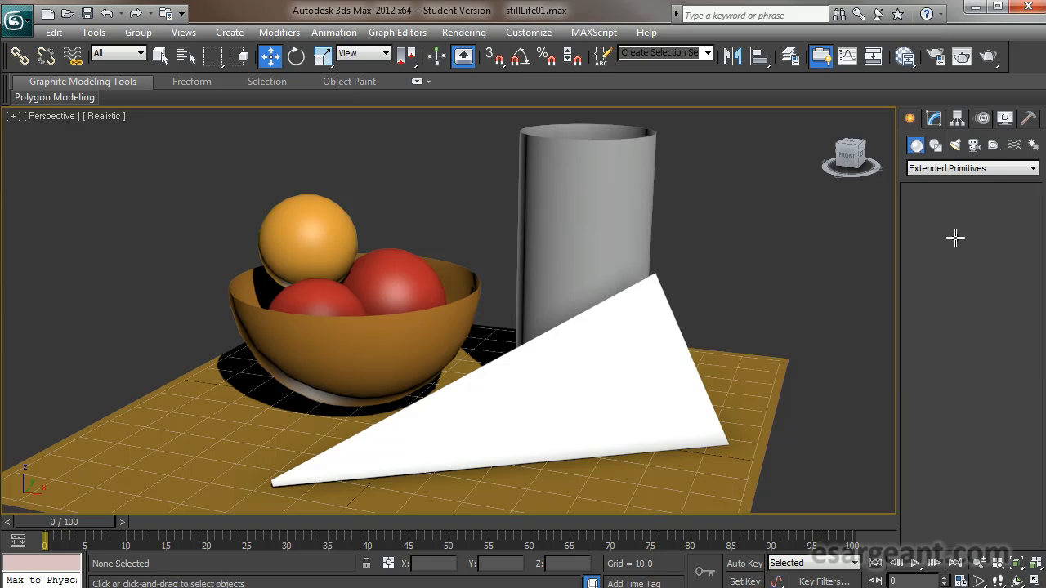
pyautogui.moveTo(490, 429); pyautogui.dragTo(789, 362)
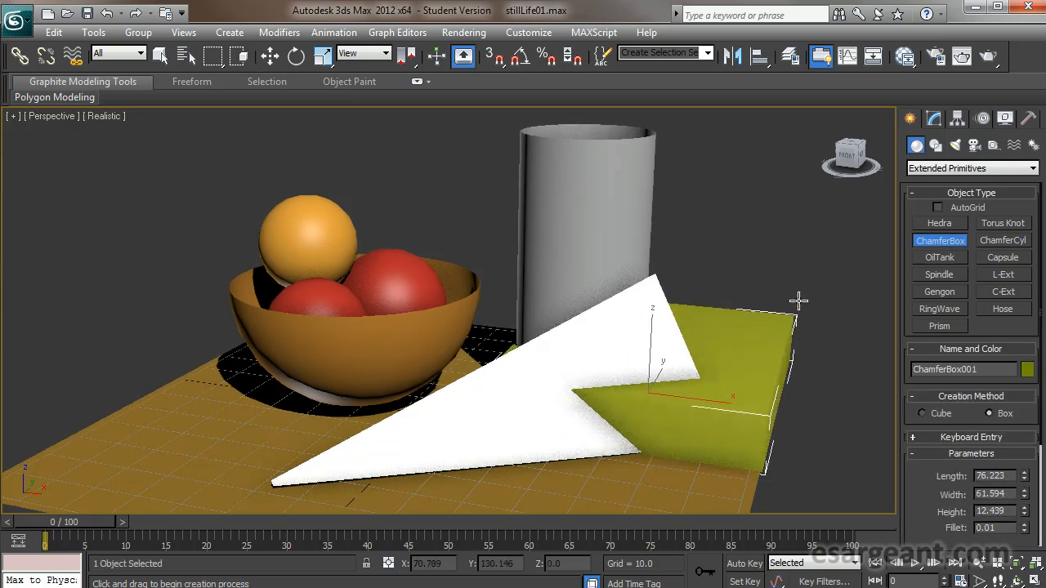
pyautogui.click(804, 247)
pyautogui.click(805, 199)
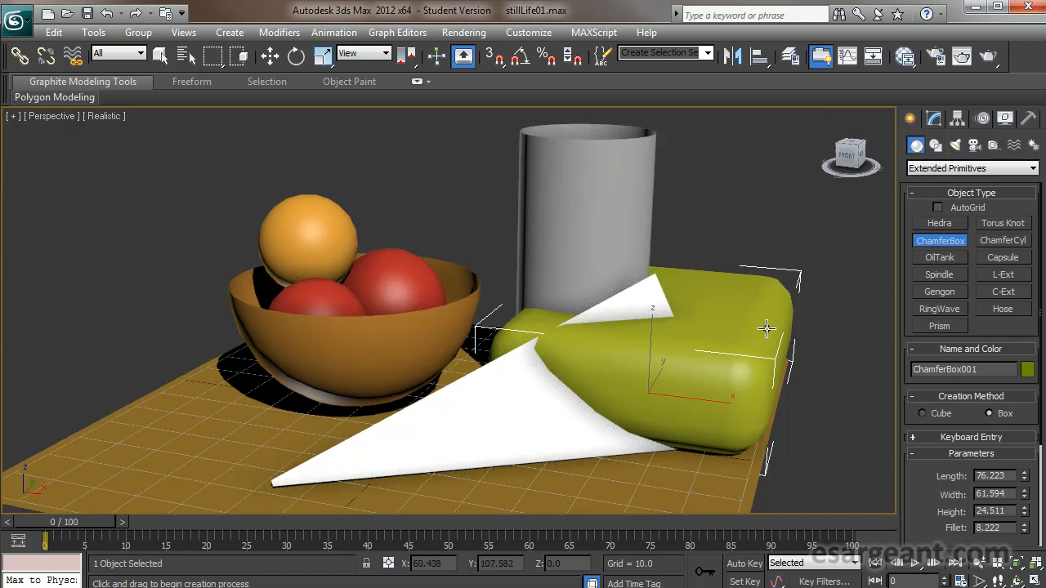
pyautogui.press('Delete')
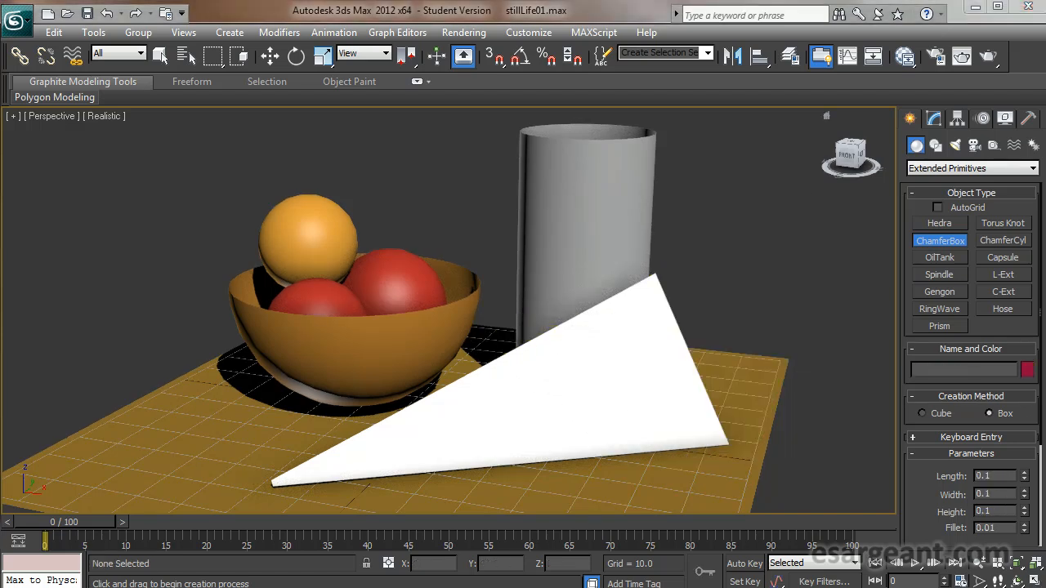
pyautogui.moveTo(917, 486); pyautogui.dragTo(915, 344)
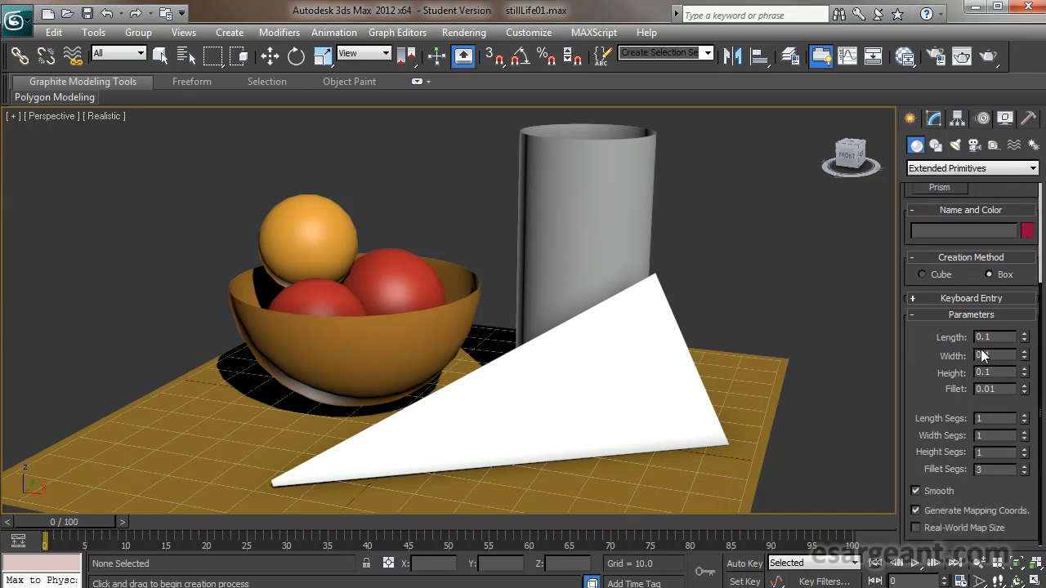
pyautogui.moveTo(928, 338); pyautogui.dragTo(919, 461)
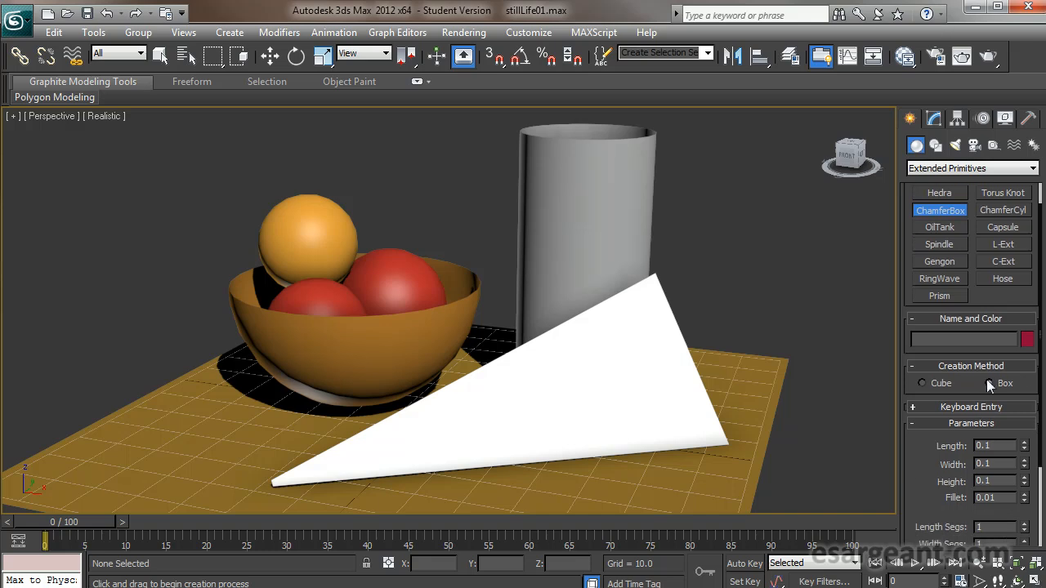